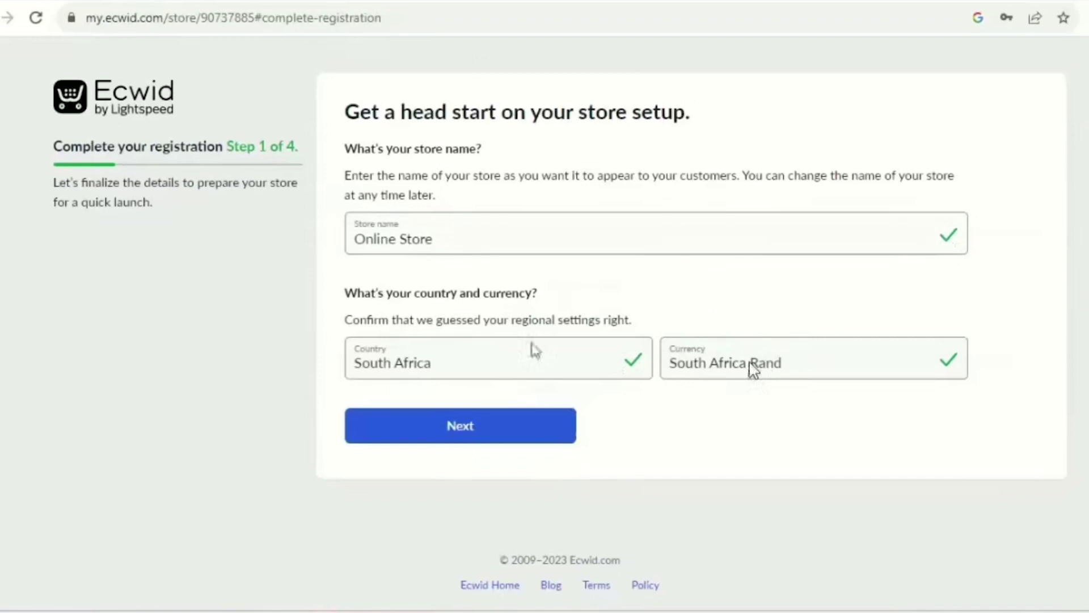
# Confirm the store basics and submit Johannesburg, postal code 1619, as the company address.
pyautogui.click(474, 433)
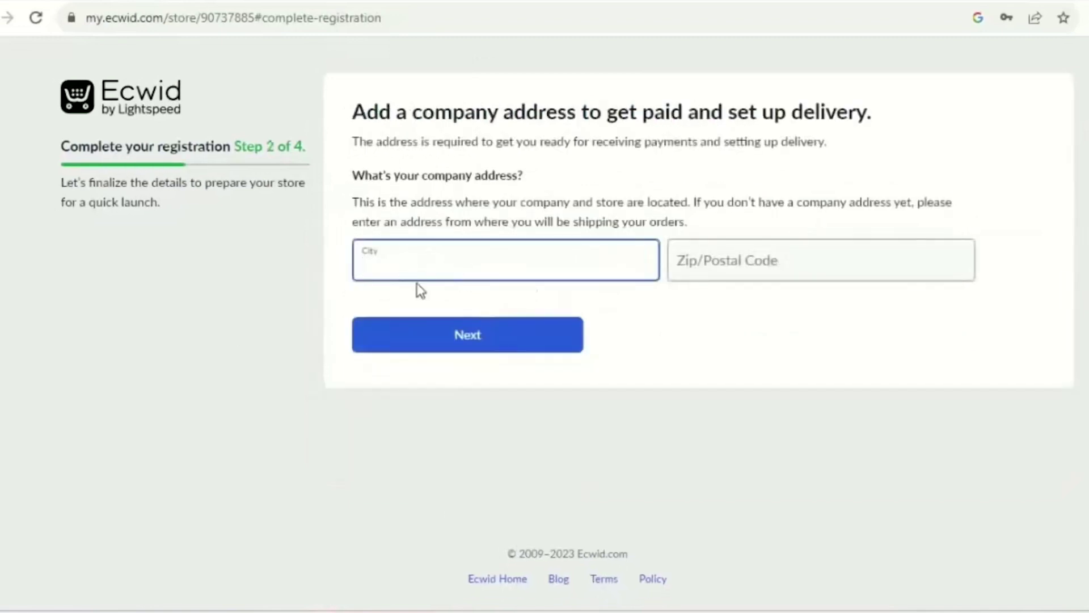
pyautogui.write('Johannesburg')
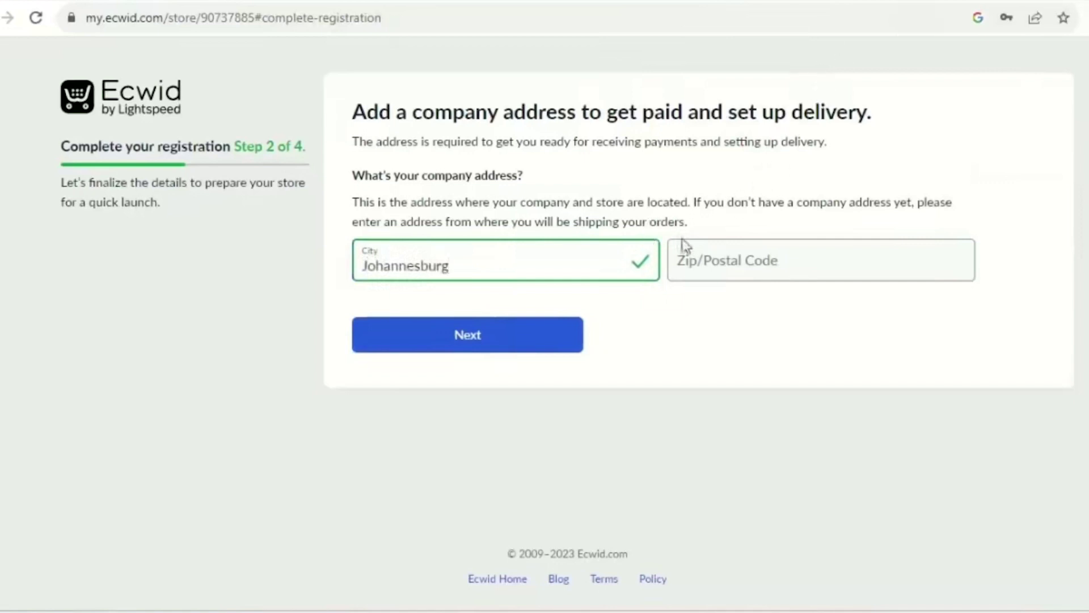
pyautogui.click(712, 262)
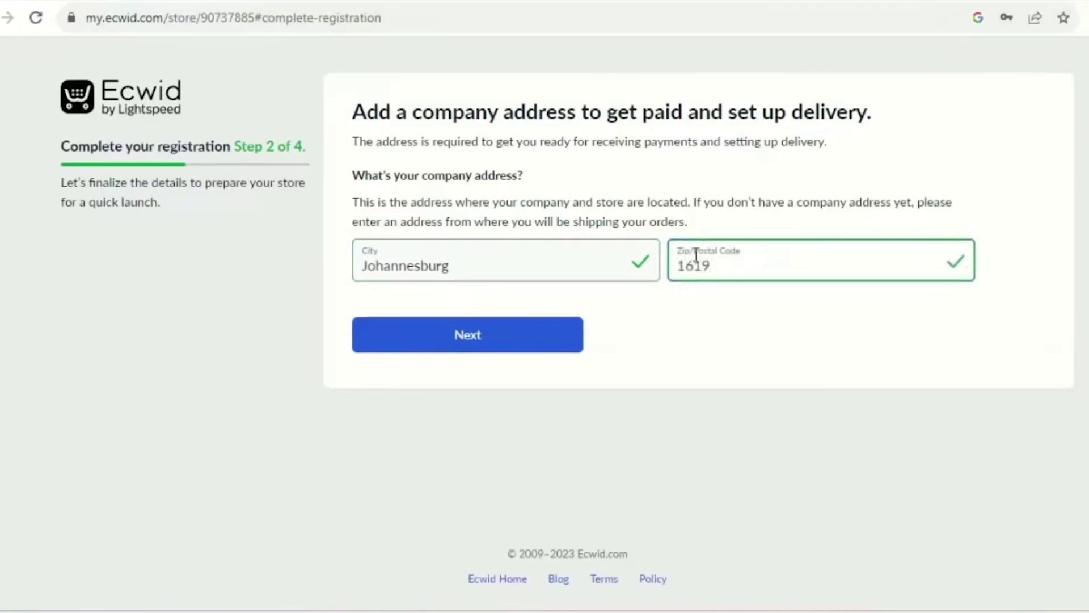
pyautogui.click(485, 336)
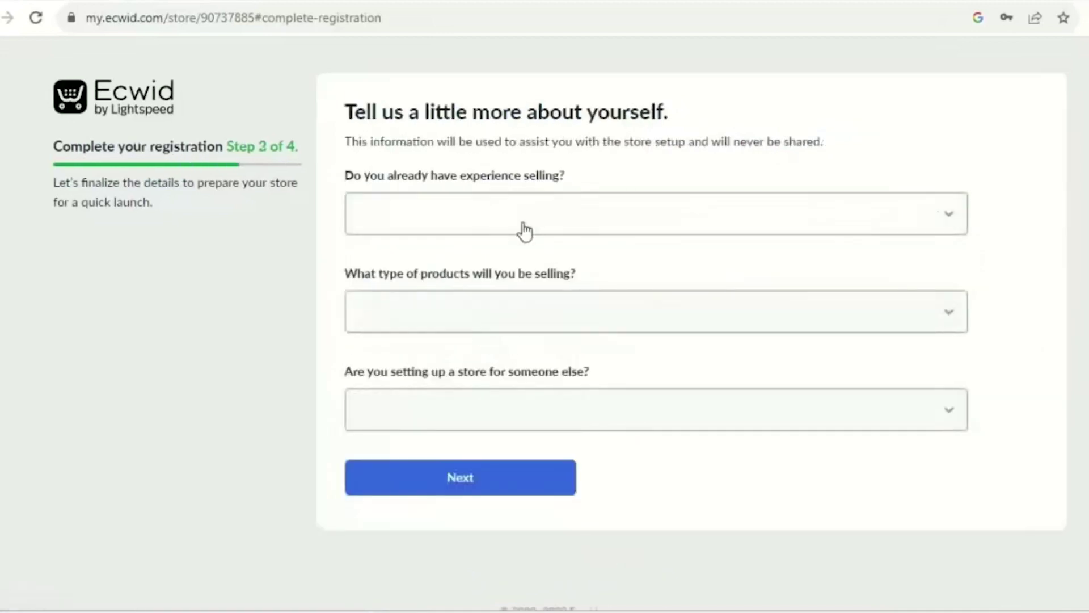
# Answer 'I'm just getting started', 'Apparel/Shoes/Accessories' and 'No' for building for someone else.
pyautogui.click(951, 225)
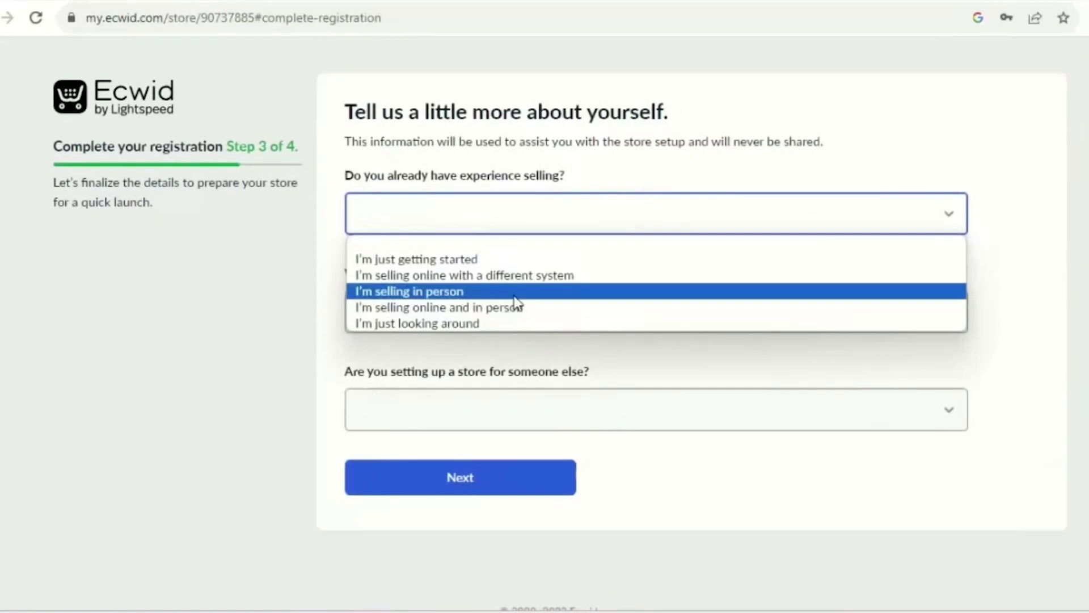
pyautogui.click(469, 260)
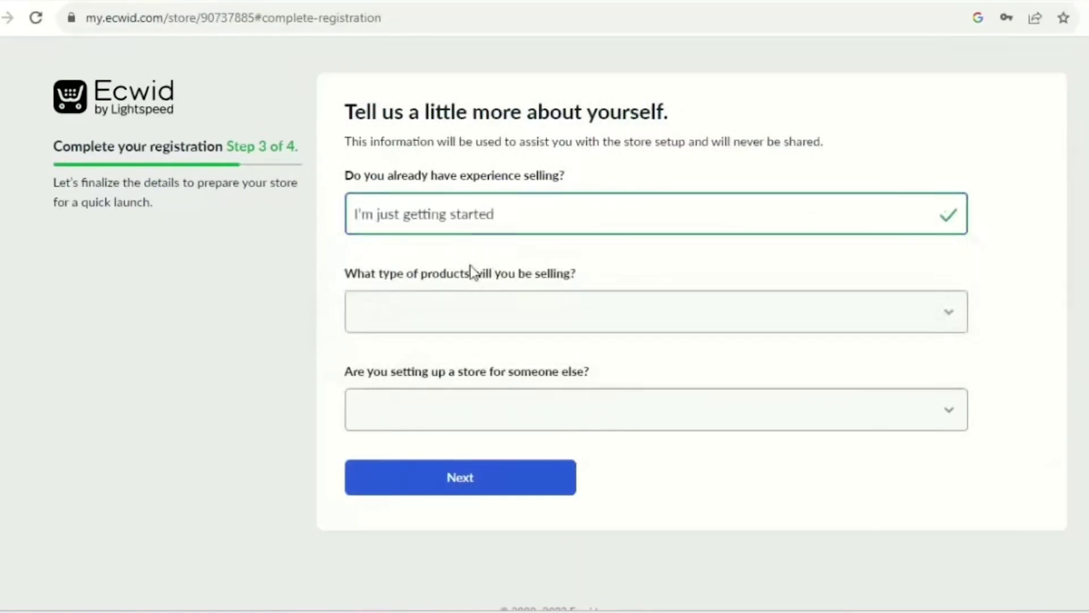
pyautogui.click(955, 312)
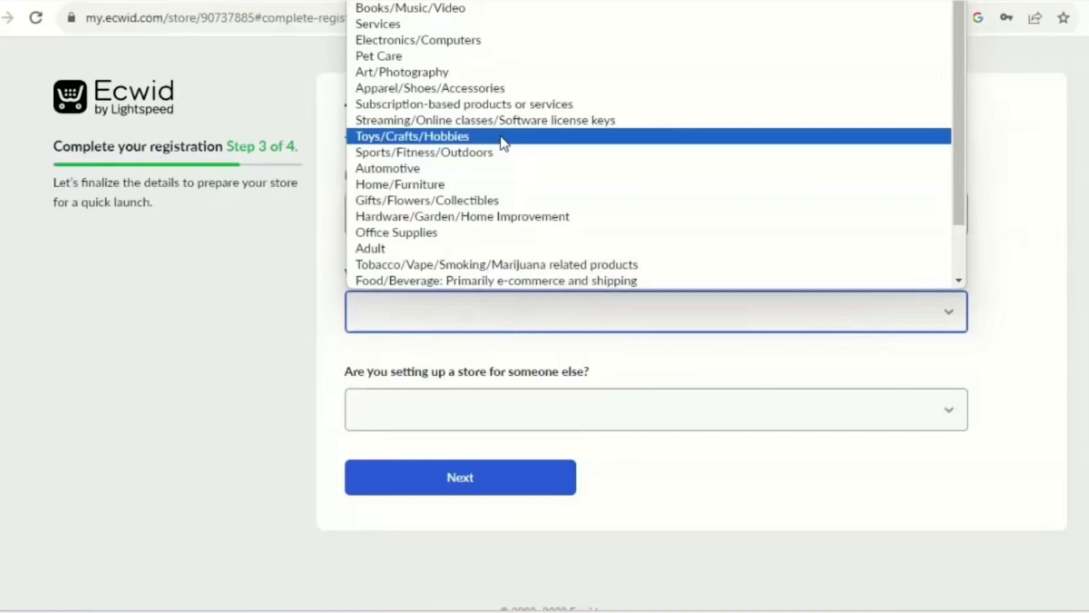
pyautogui.click(479, 90)
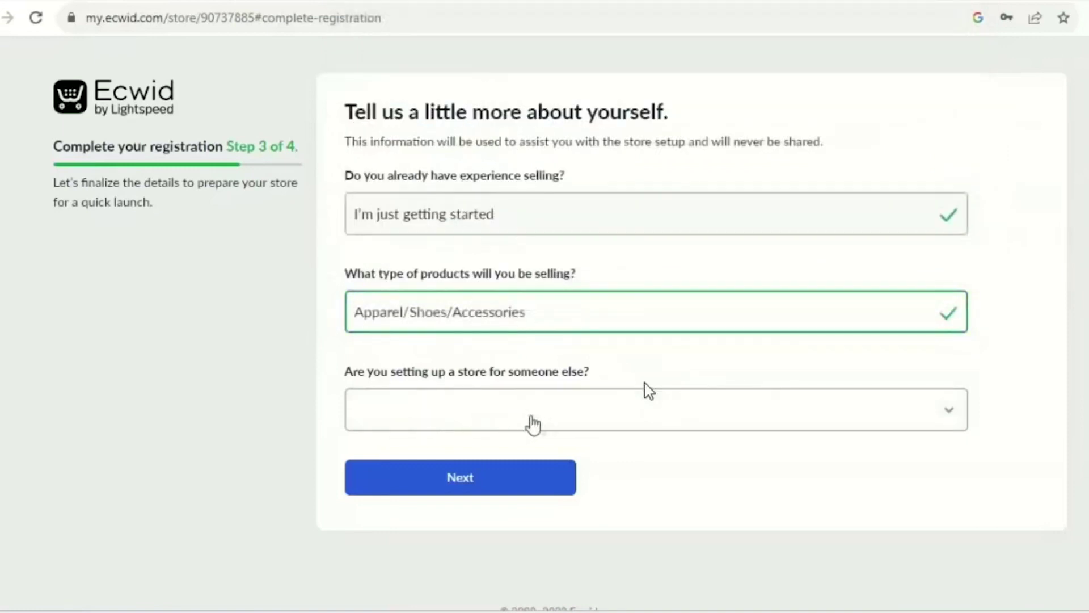
pyautogui.click(943, 414)
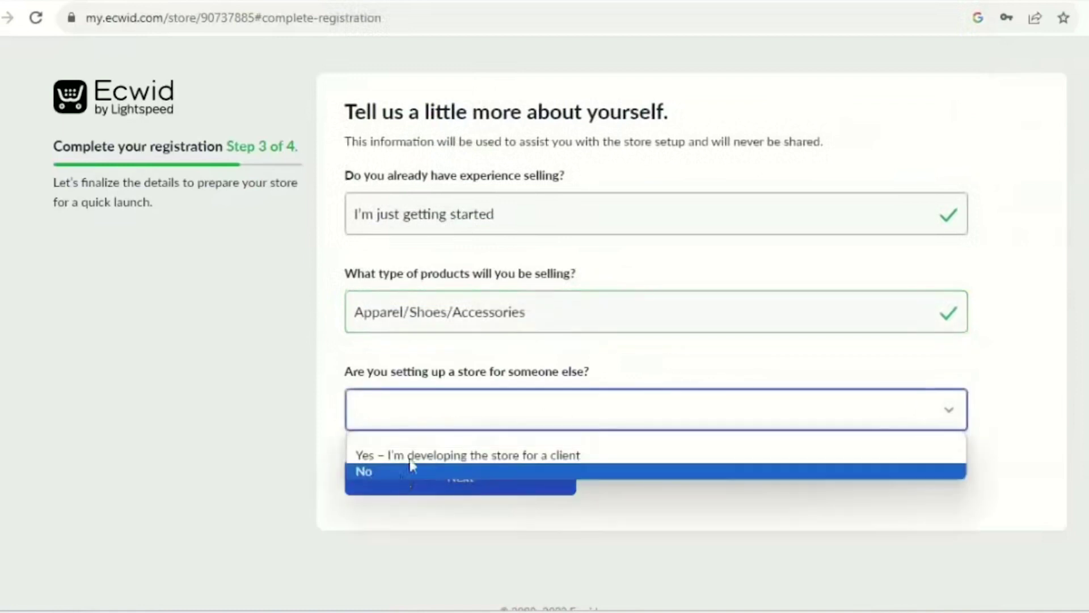
pyautogui.click(403, 472)
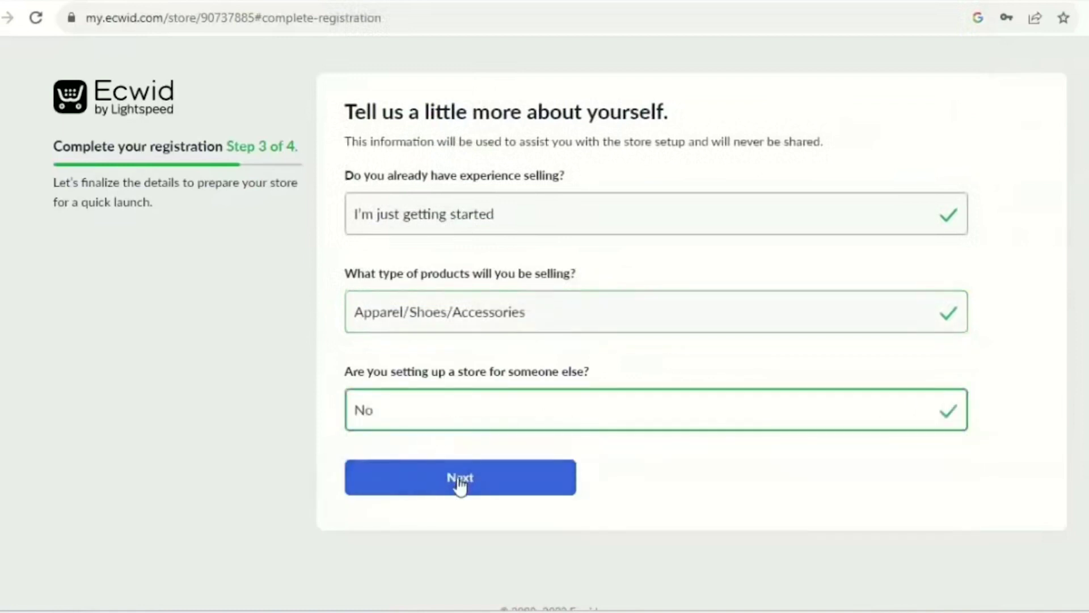
pyautogui.click(459, 482)
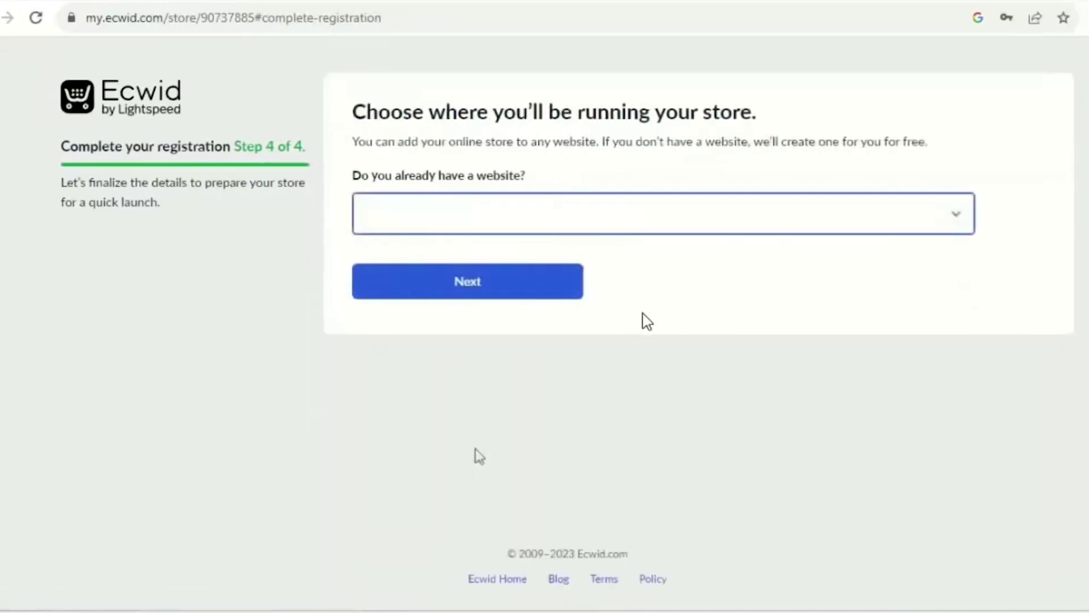
# Answer No to having a website and claim 'AaaRed' as the free .company.site address.
pyautogui.click(955, 215)
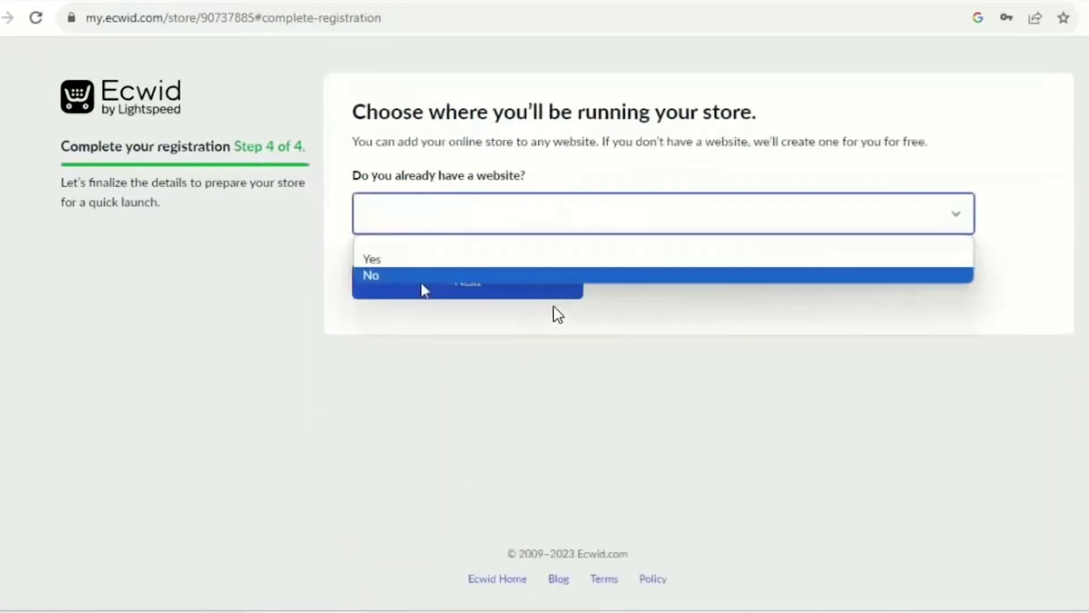
pyautogui.click(418, 280)
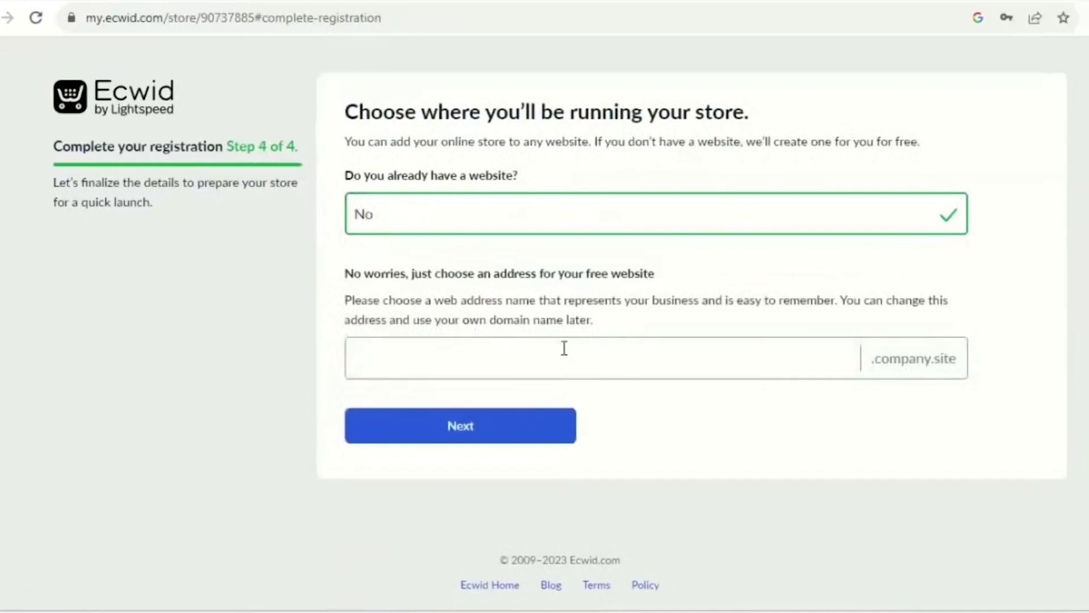
pyautogui.click(436, 369)
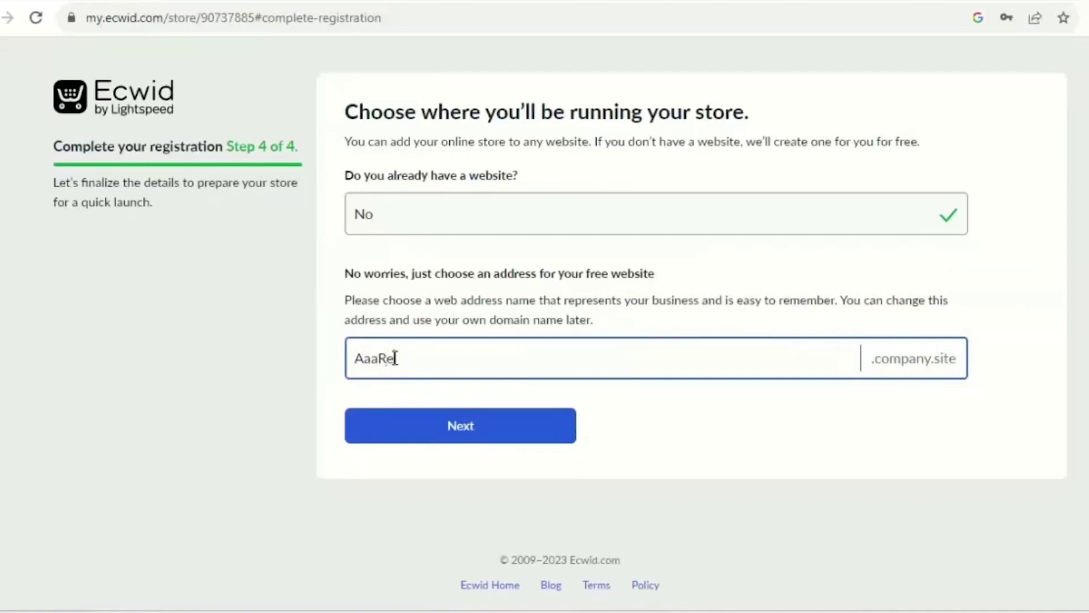
pyautogui.click(431, 431)
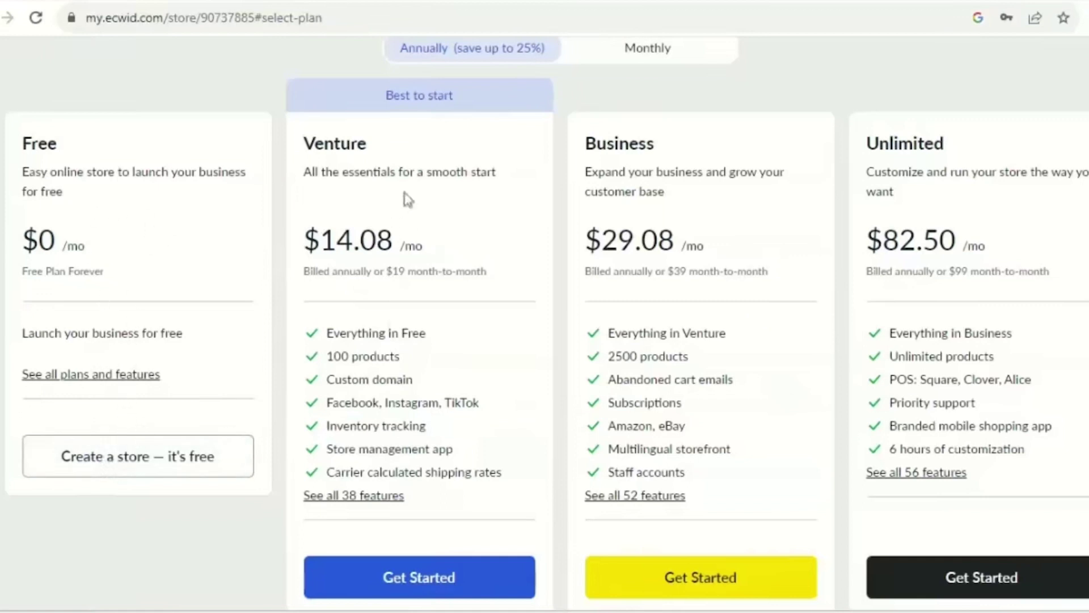
# Create the store on the Free plan to reach its dashboard.
pyautogui.click(109, 471)
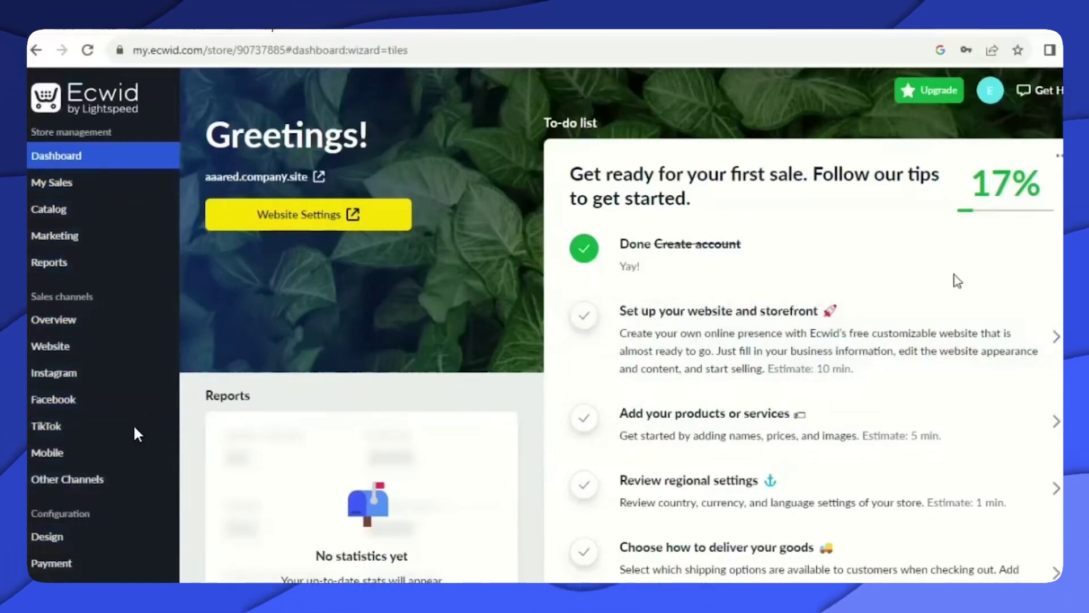
# Start the 'Set up your website and storefront' task from the dashboard to-do list.
pyautogui.click(798, 317)
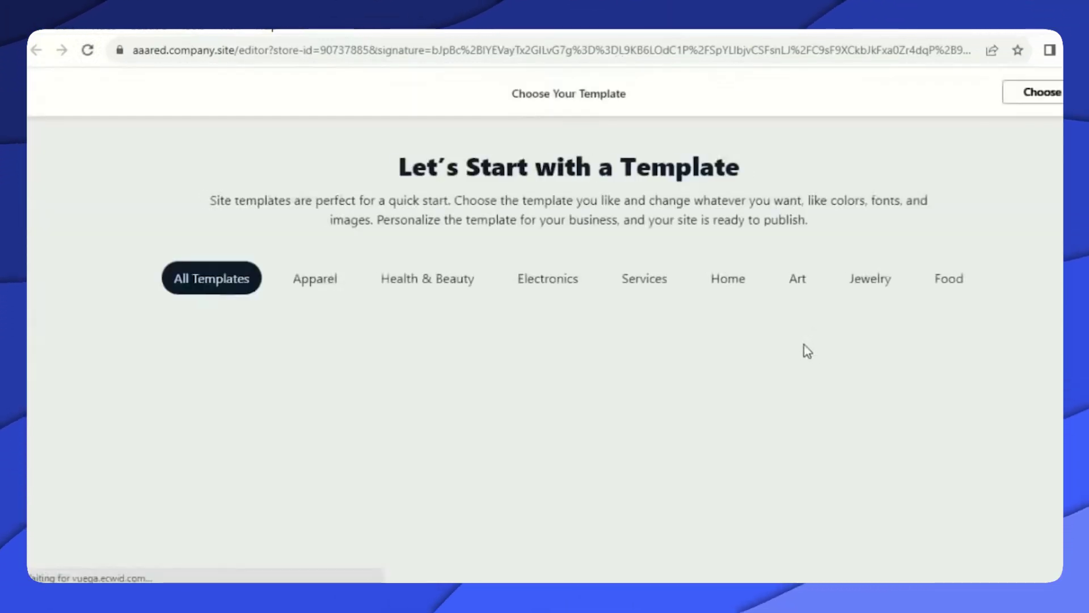
# Browse down the All Templates list to find the Cyclon template.
pyautogui.scroll(-5, 805, 346)
pyautogui.scroll(3, 817, 281)
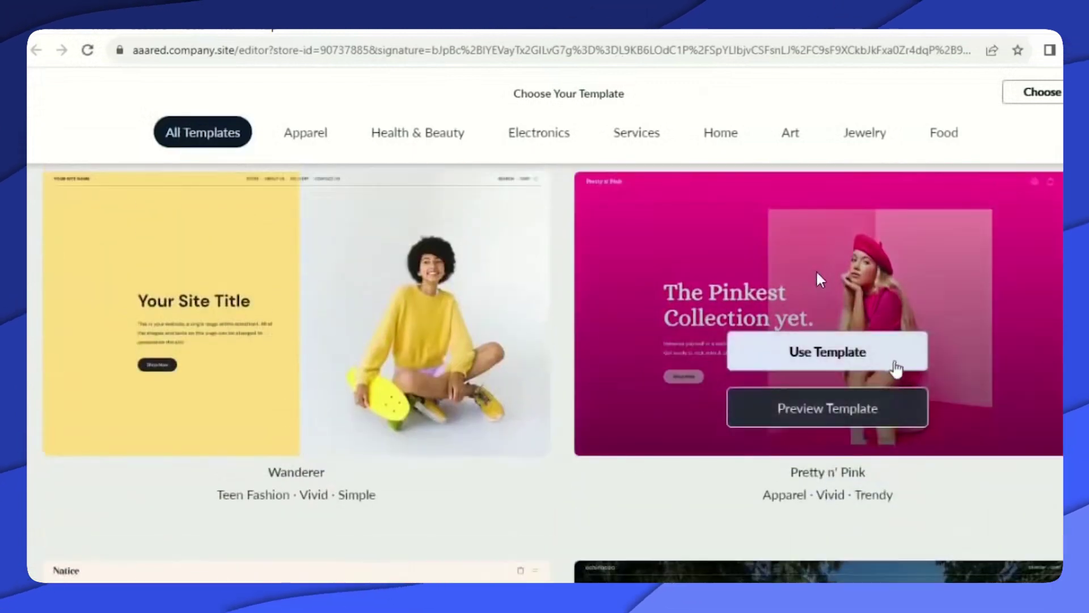
pyautogui.scroll(-10, 817, 273)
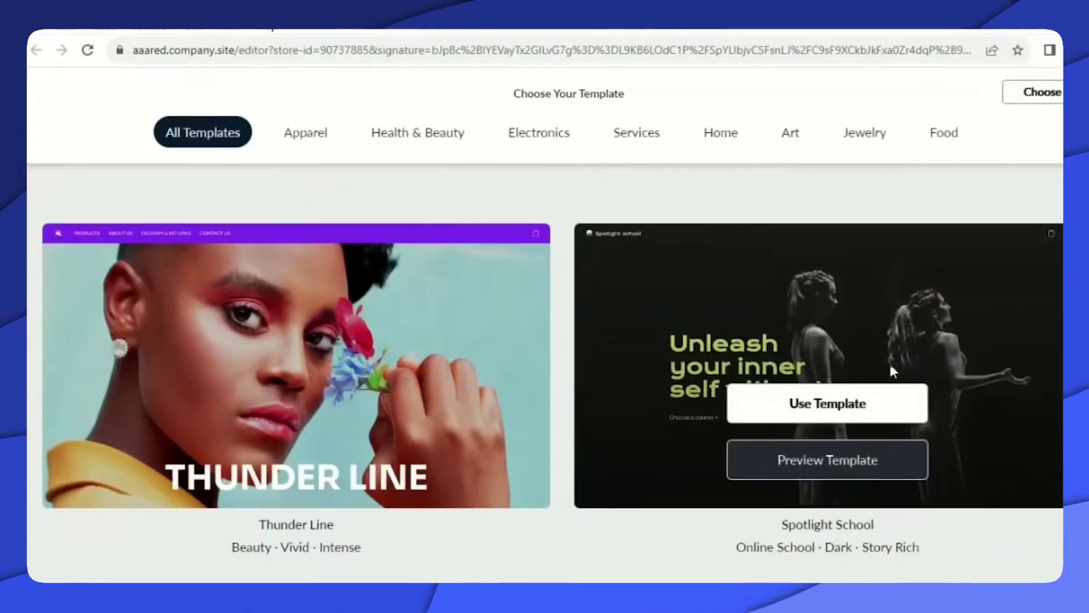
pyautogui.scroll(-10, 890, 372)
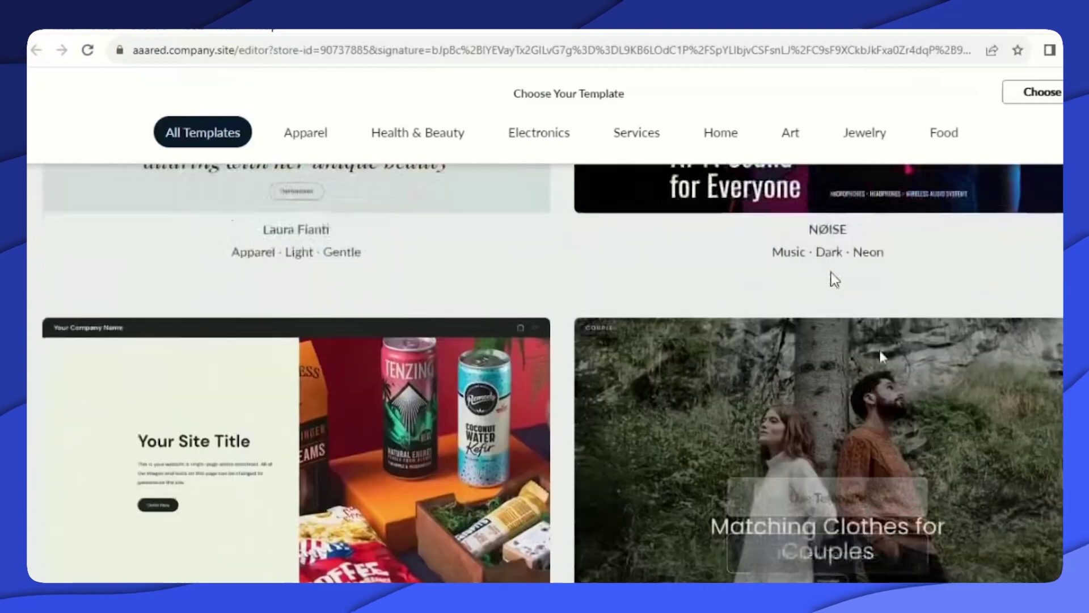
pyautogui.scroll(-6, 834, 279)
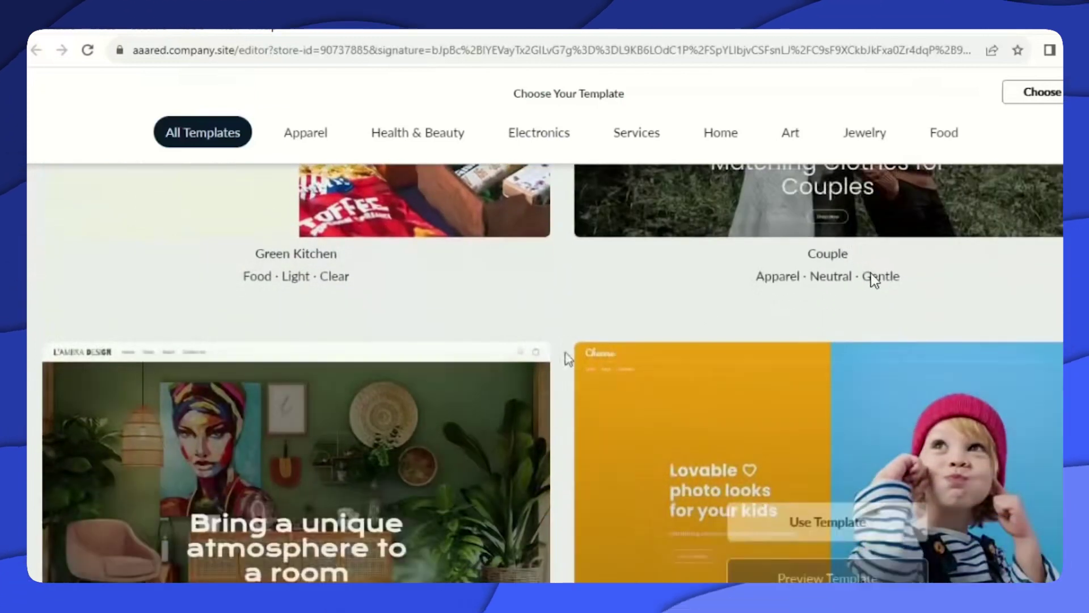
pyautogui.scroll(5, 559, 357)
pyautogui.scroll(-7, 559, 361)
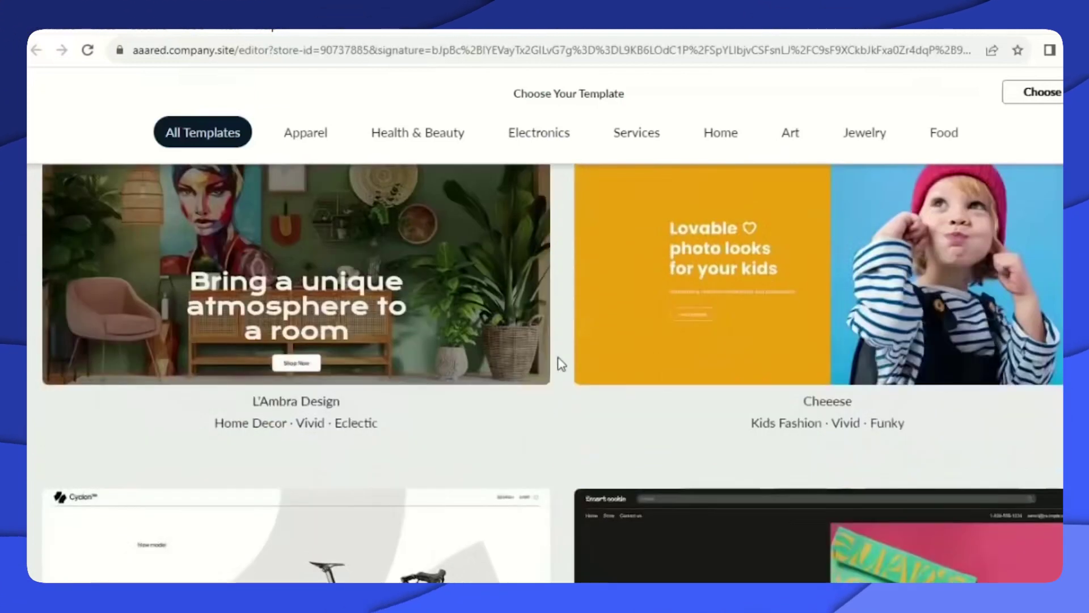
pyautogui.scroll(-4, 568, 352)
pyautogui.moveTo(635, 331)
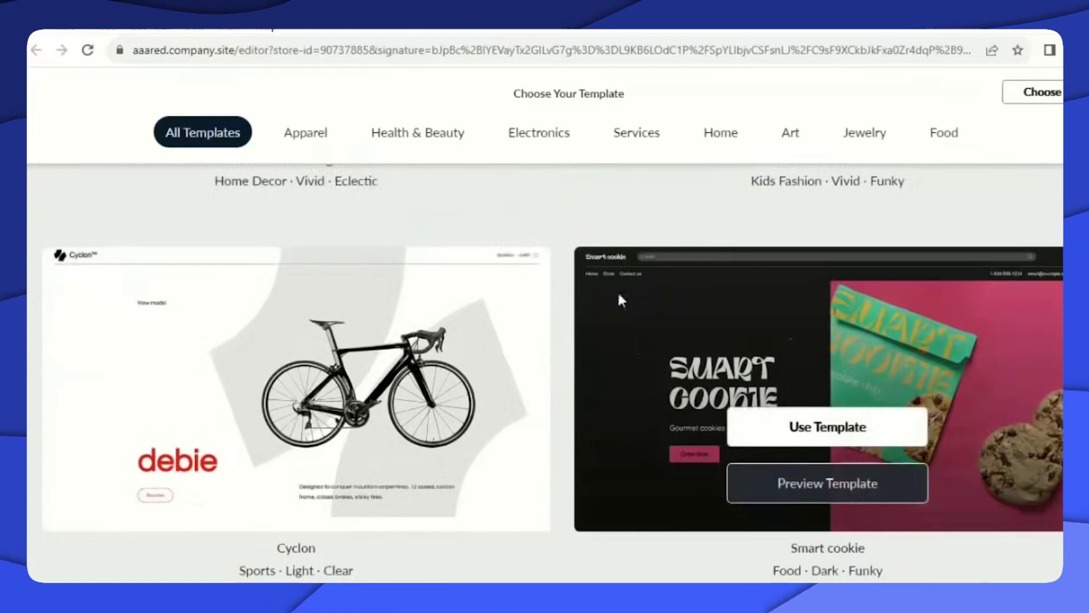
pyautogui.scroll(-7, 615, 291)
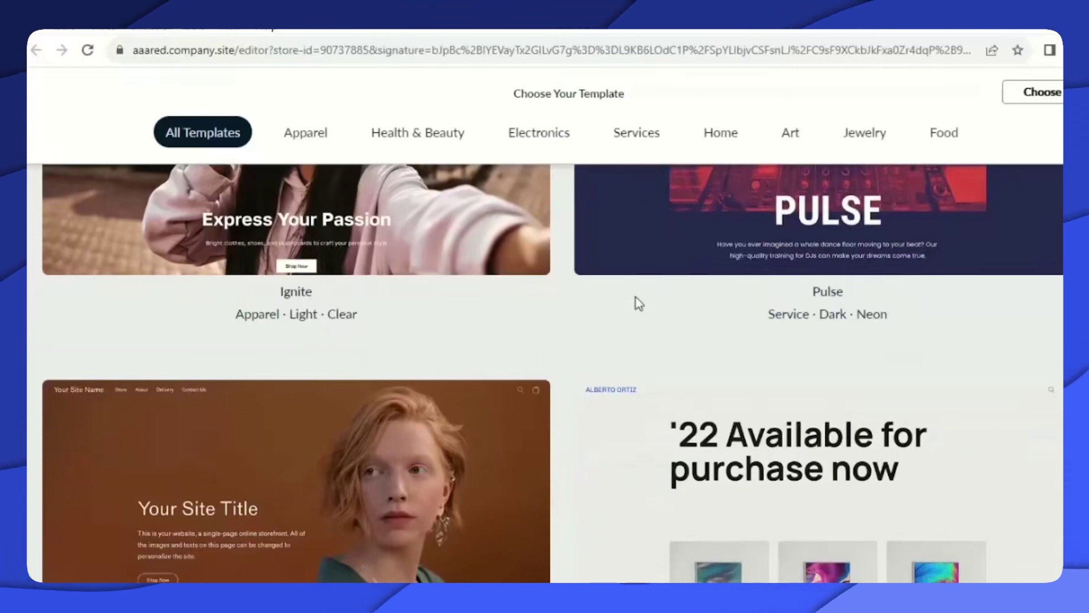
pyautogui.scroll(-8, 635, 297)
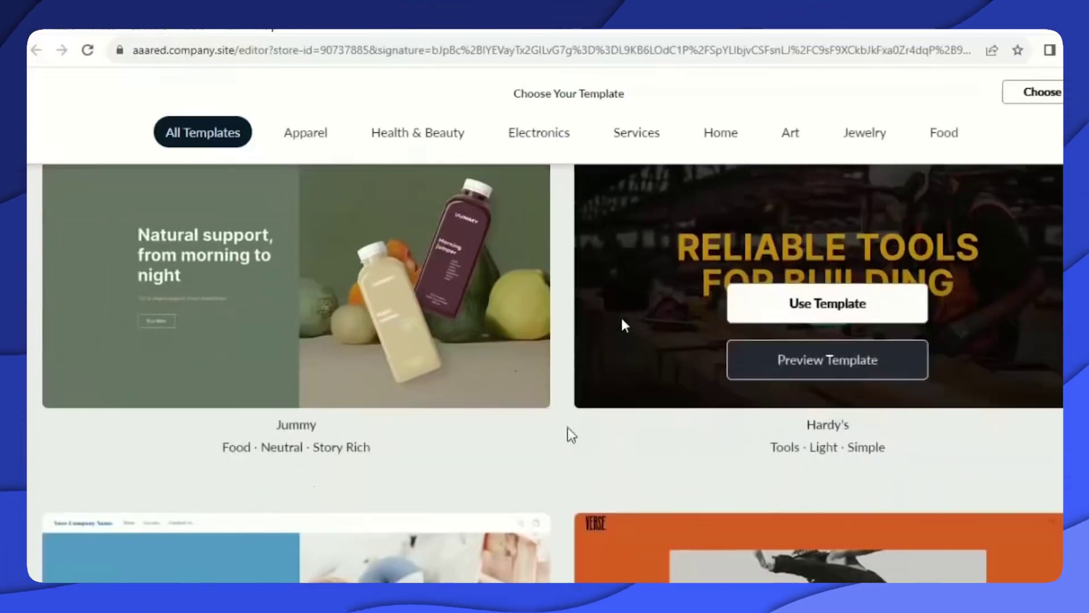
pyautogui.scroll(-8, 624, 325)
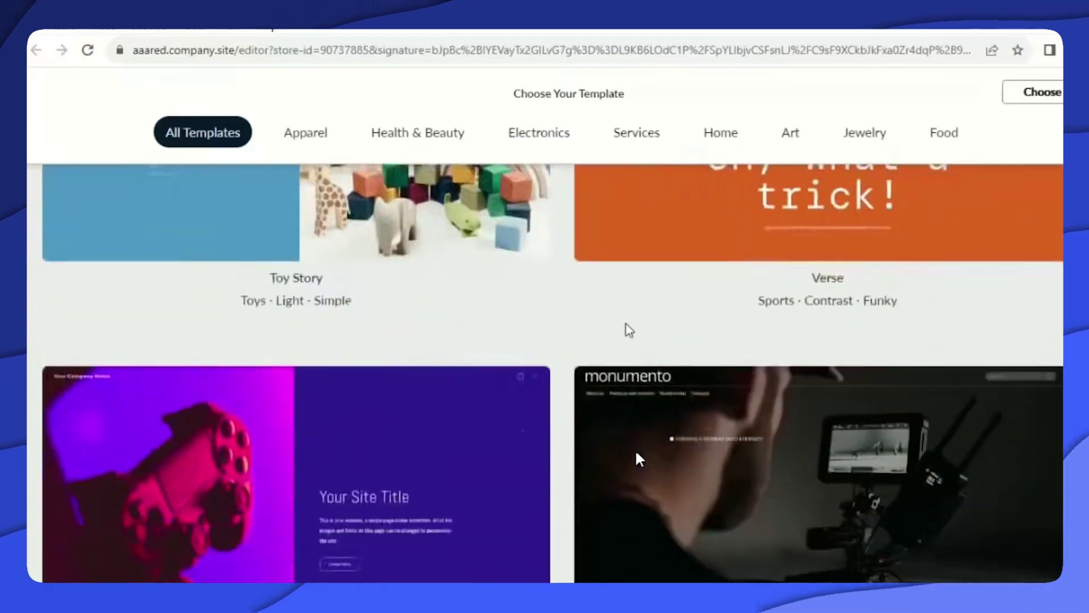
pyautogui.scroll(-10, 629, 329)
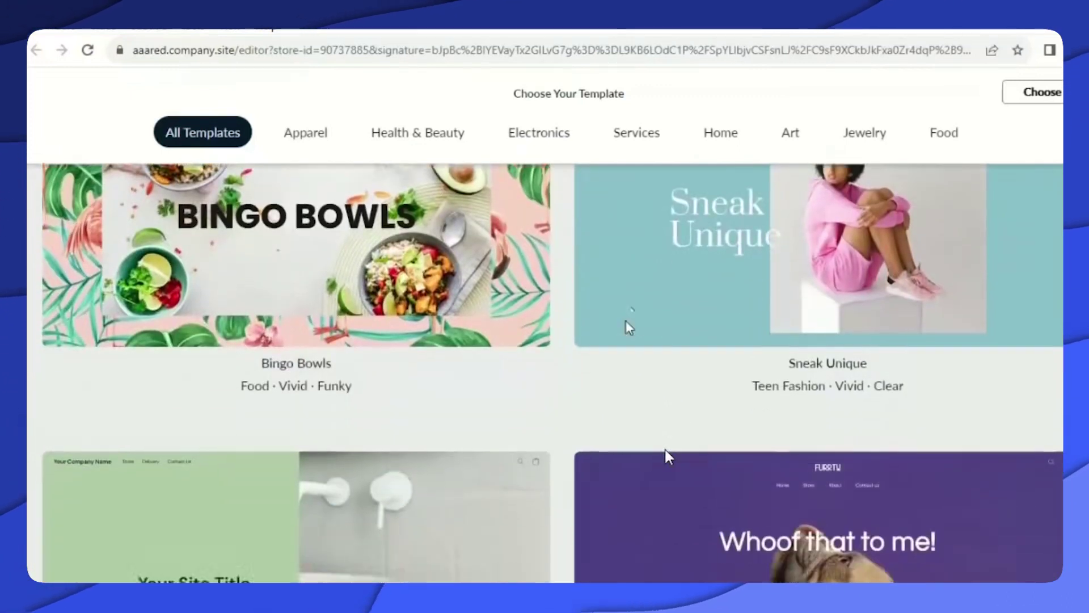
pyautogui.scroll(-10, 629, 328)
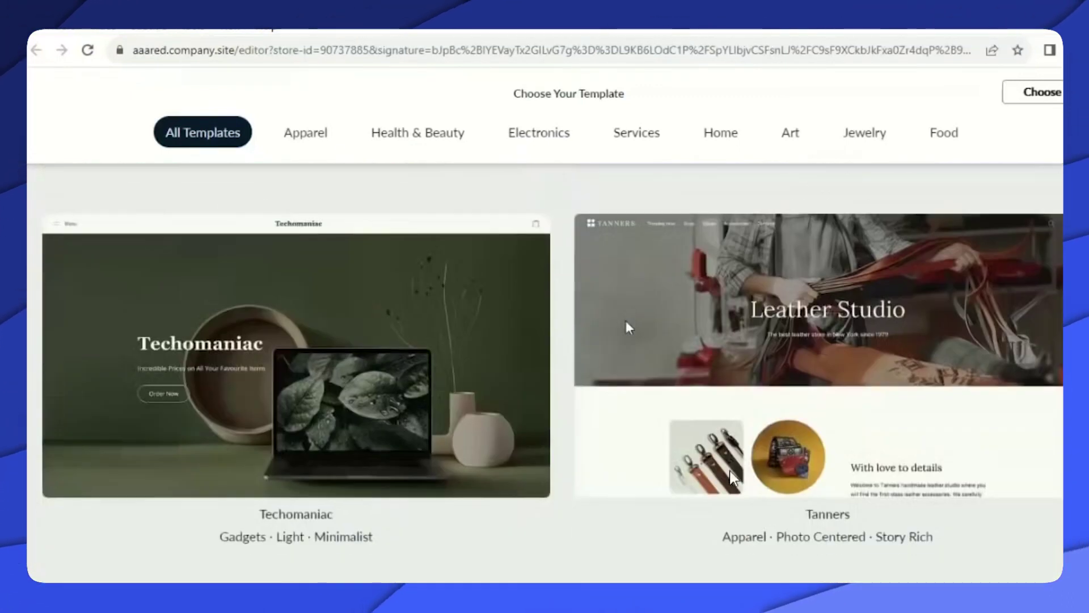
pyautogui.scroll(-10, 627, 328)
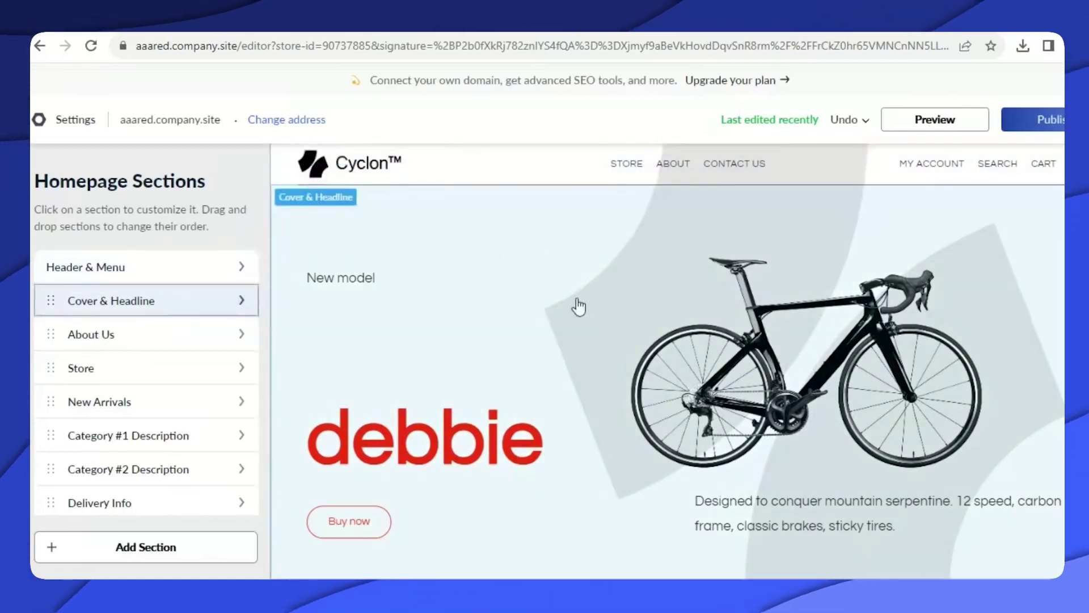
pyautogui.scroll(-8, 578, 306)
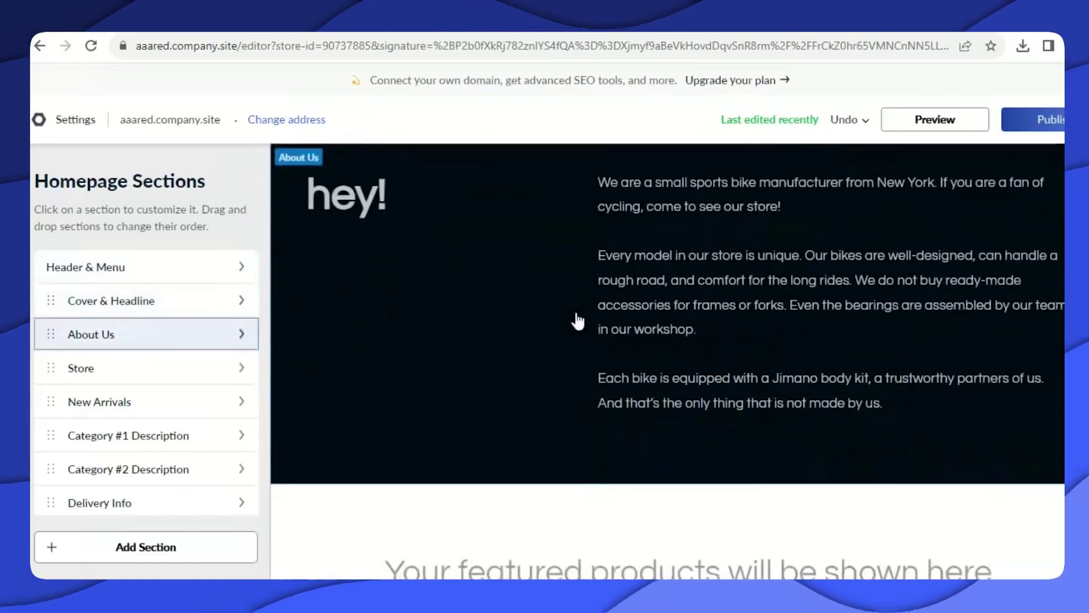
pyautogui.scroll(3, 576, 319)
pyautogui.scroll(-10, 576, 318)
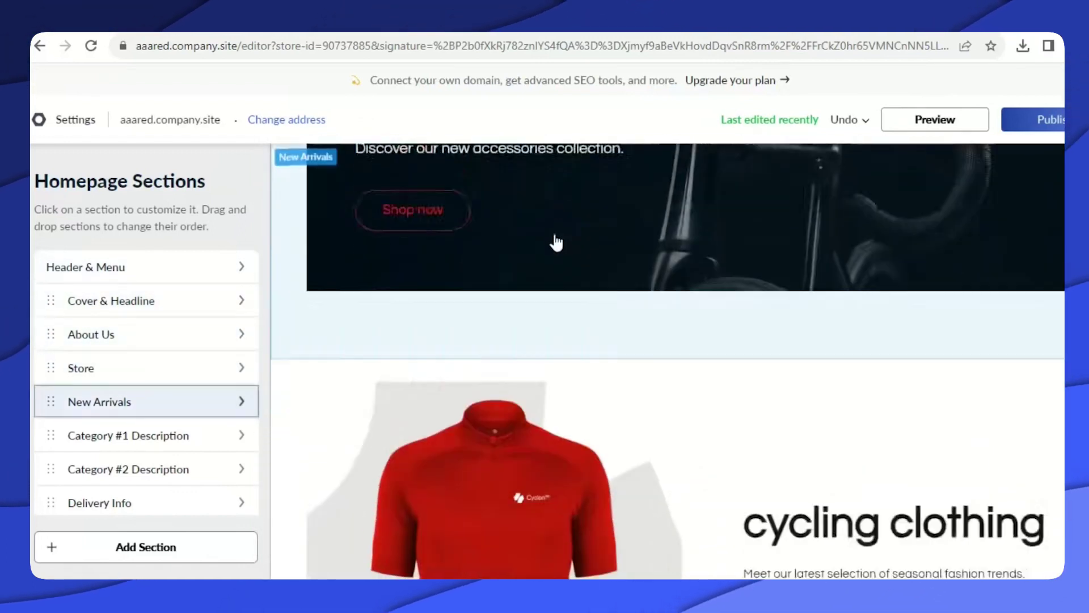
pyautogui.scroll(-5, 555, 247)
pyautogui.scroll(6, 556, 260)
pyautogui.scroll(12, 555, 256)
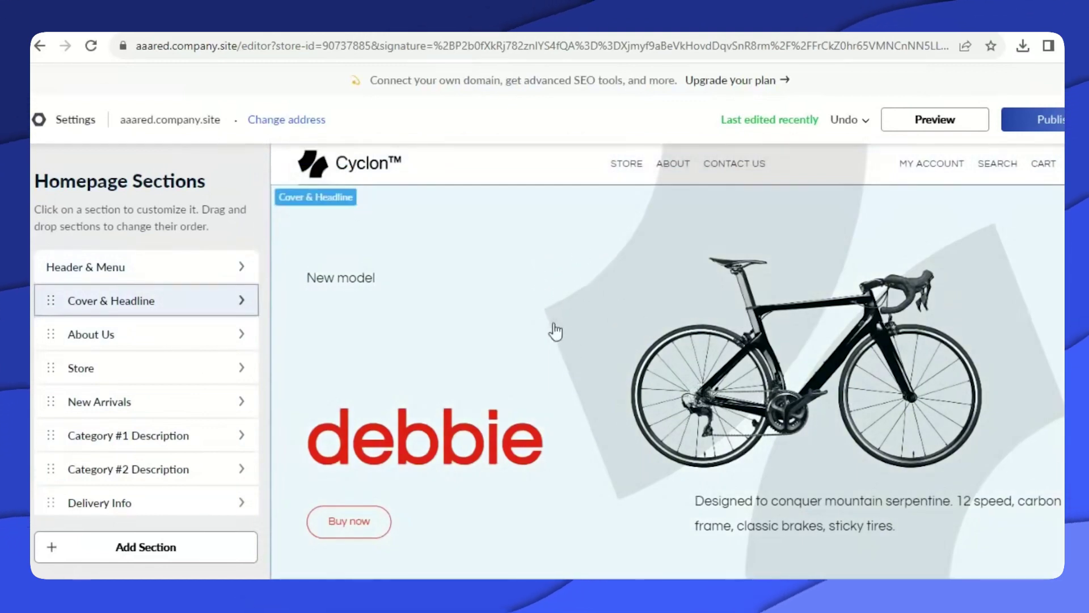
pyautogui.scroll(-5, 573, 323)
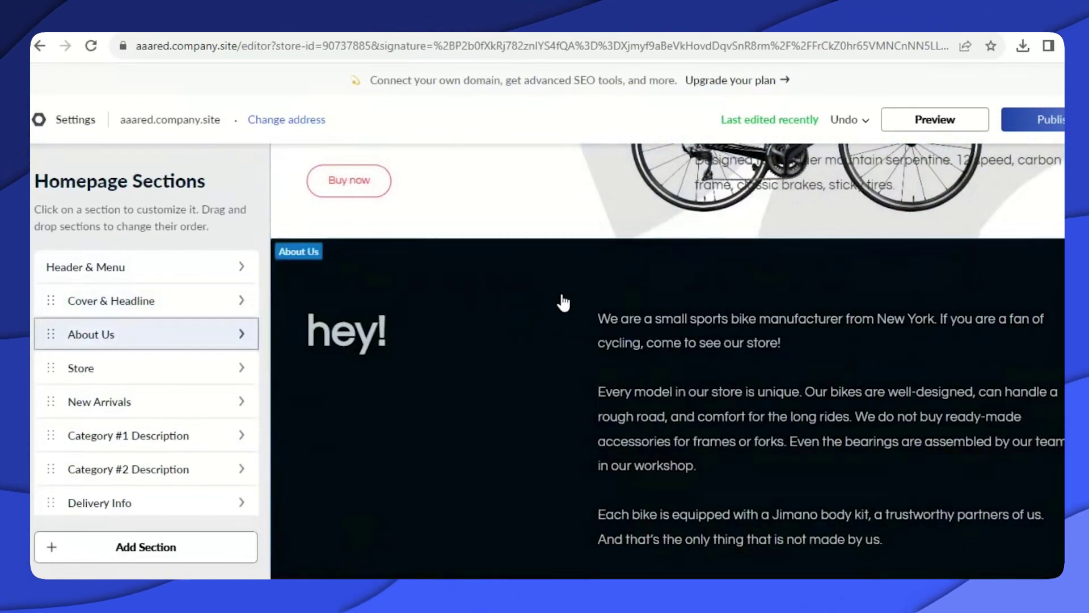
pyautogui.scroll(5, 548, 285)
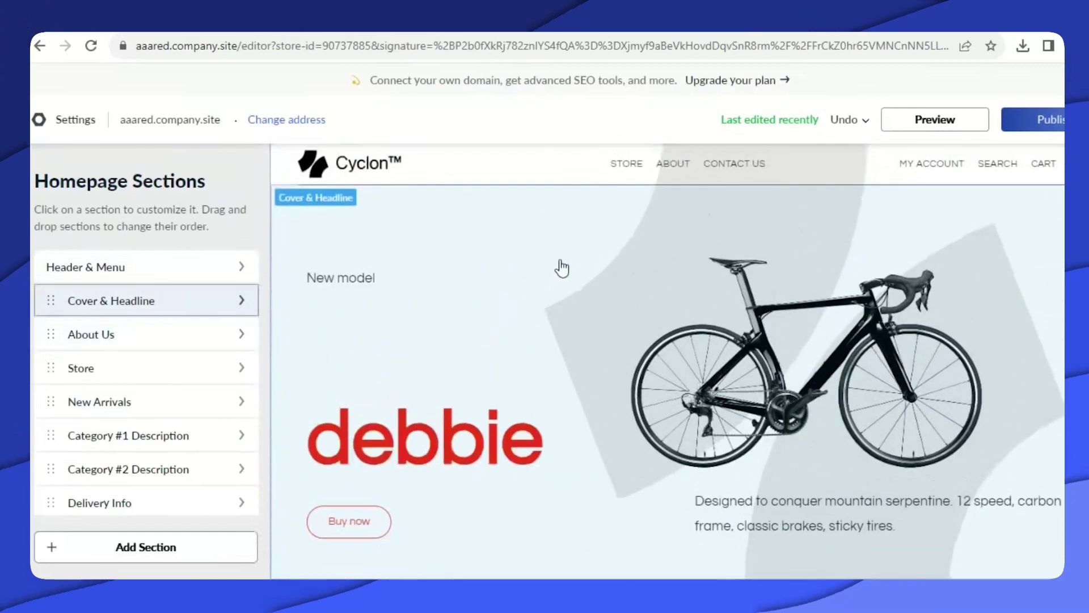
pyautogui.click(493, 169)
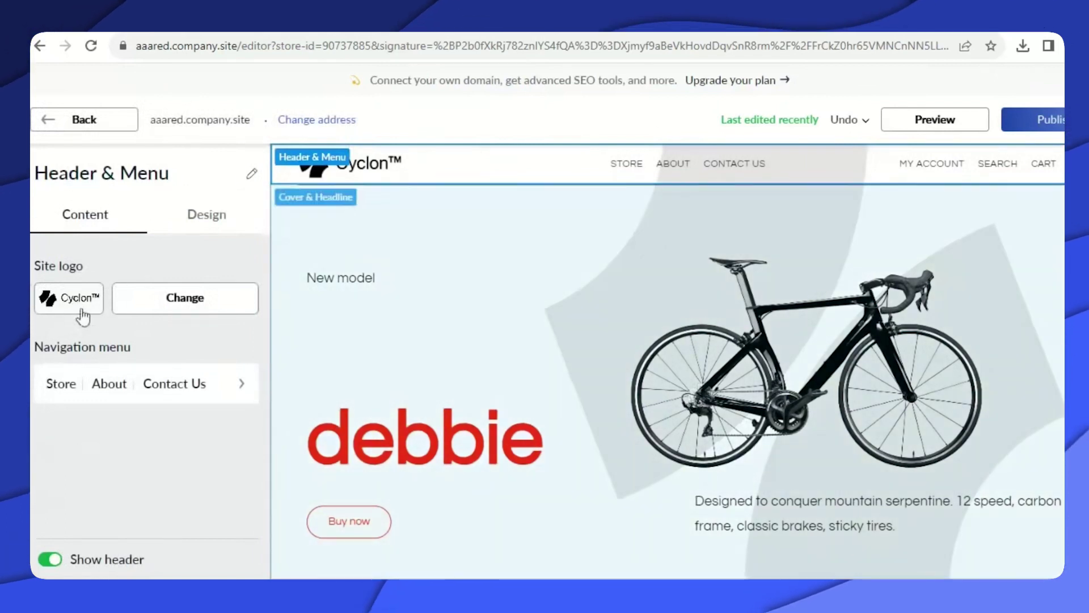
pyautogui.scroll(-3, 538, 260)
pyautogui.scroll(-3, 538, 259)
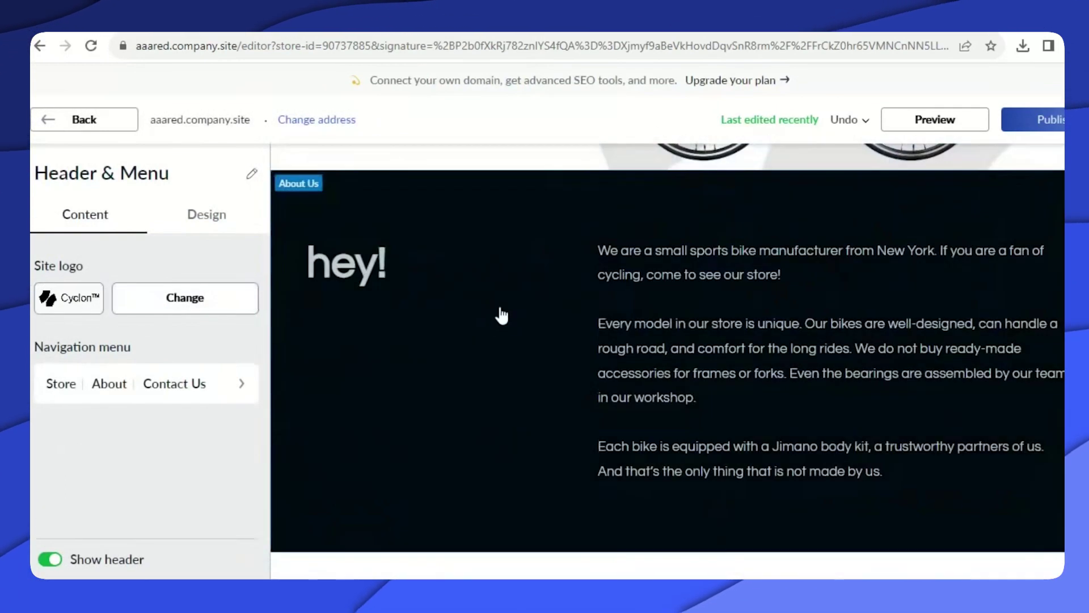
pyautogui.click(498, 301)
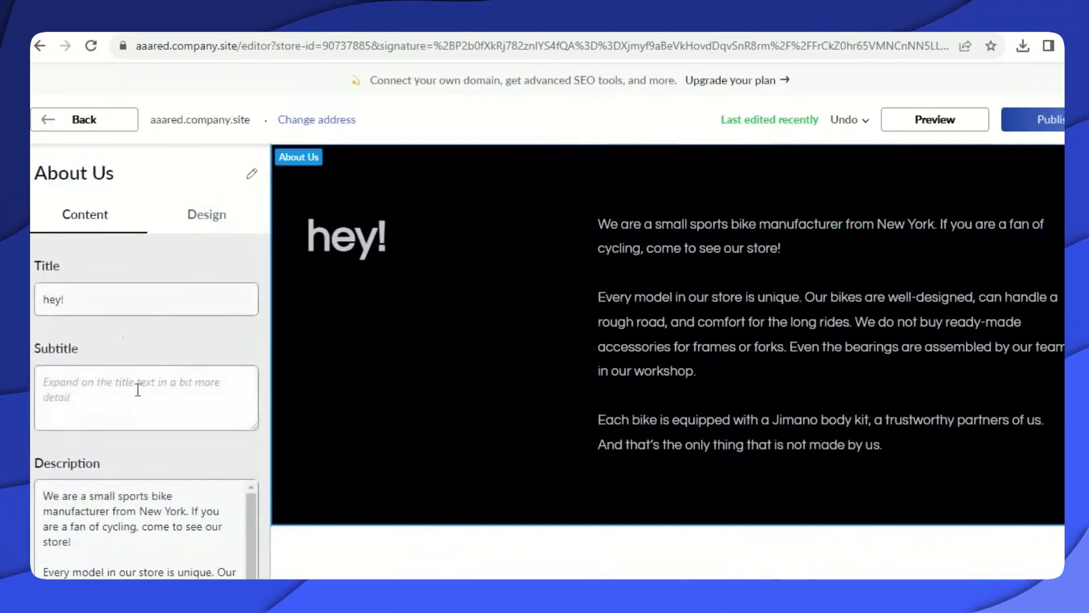
pyautogui.scroll(6, 449, 360)
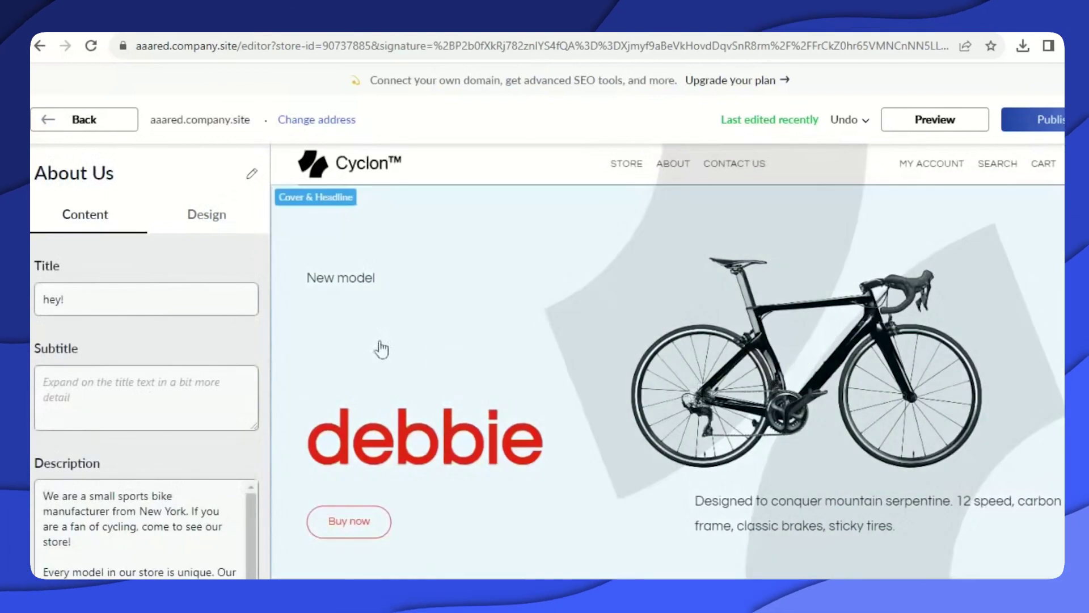
pyautogui.click(44, 123)
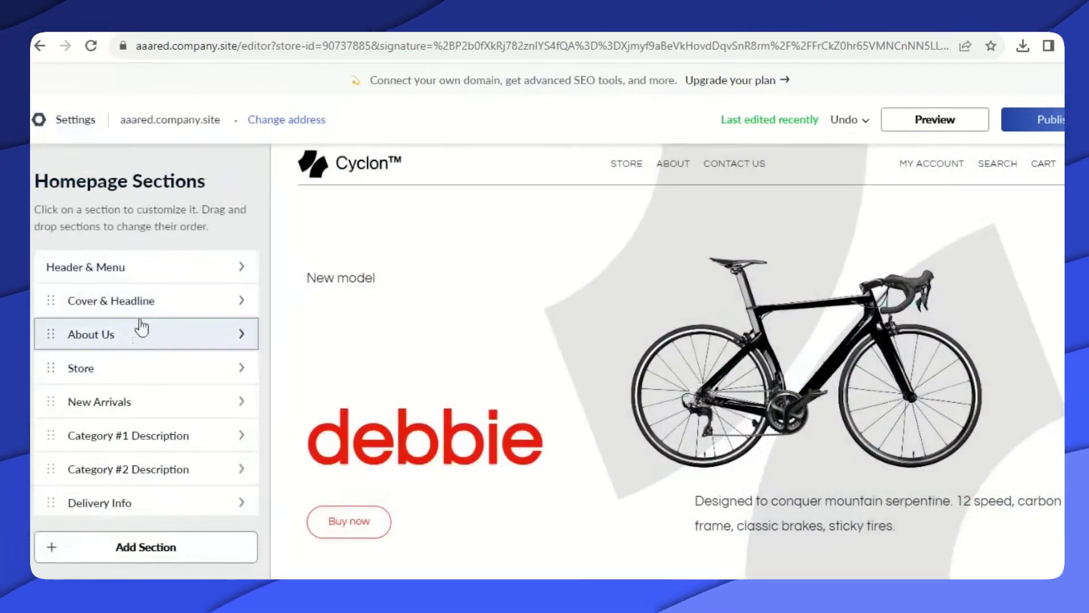
pyautogui.click(150, 302)
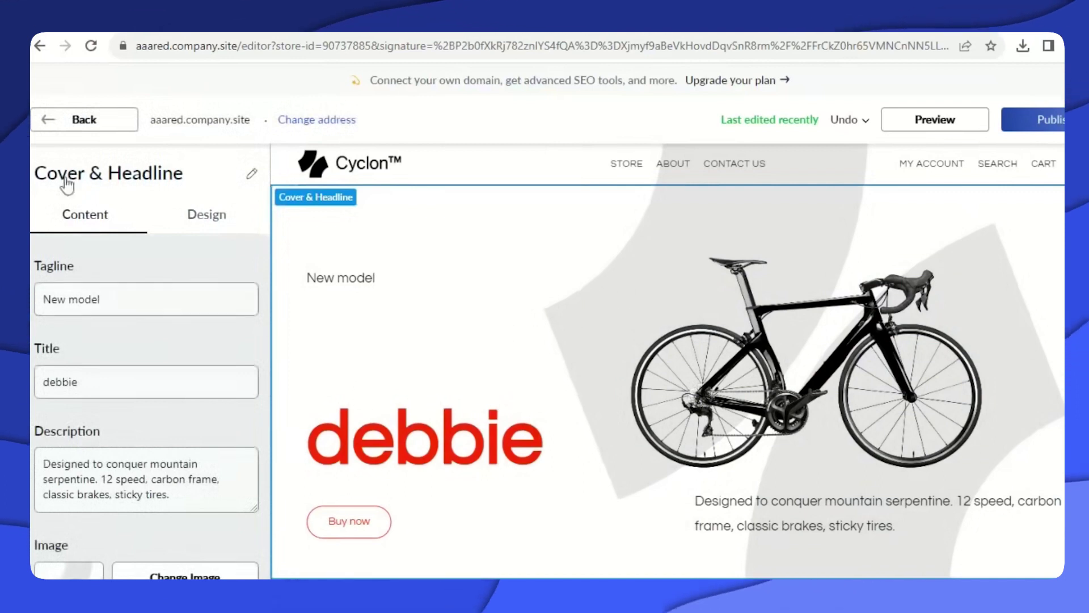
pyautogui.click(39, 119)
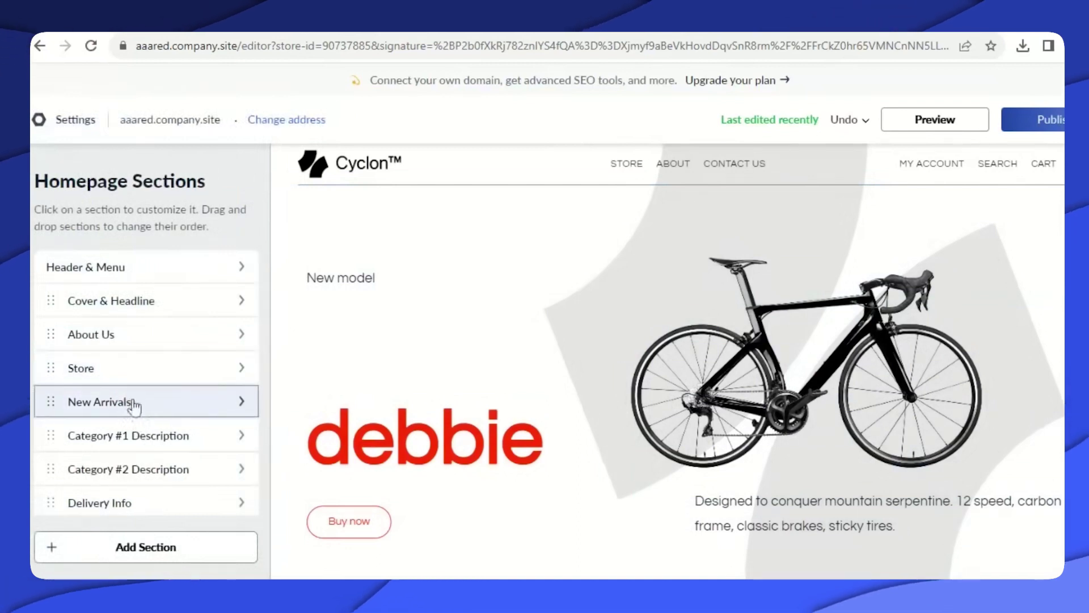
pyautogui.click(144, 334)
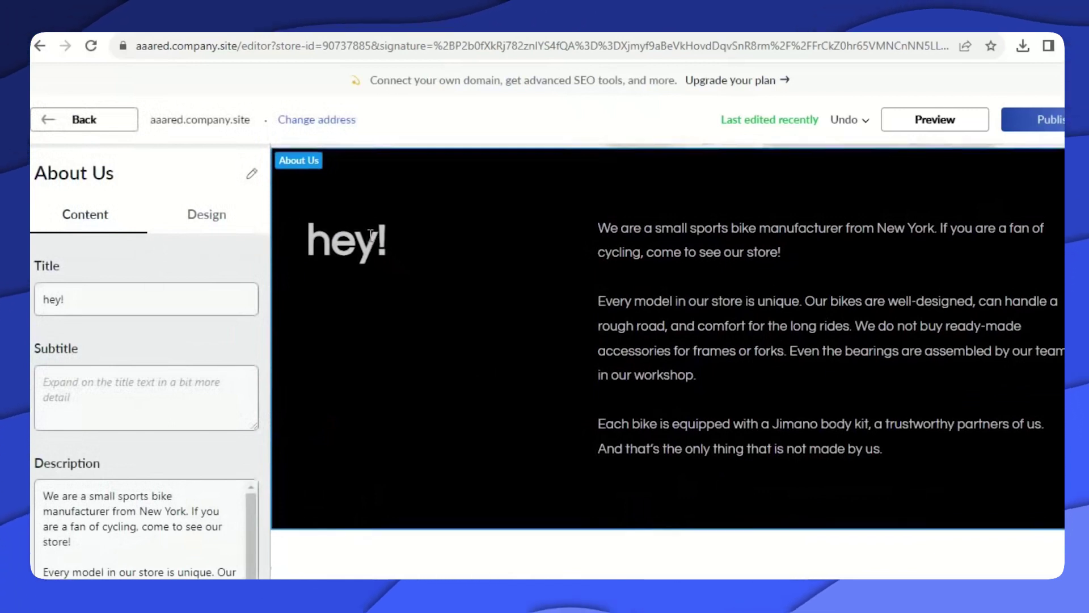
pyautogui.scroll(6, 359, 251)
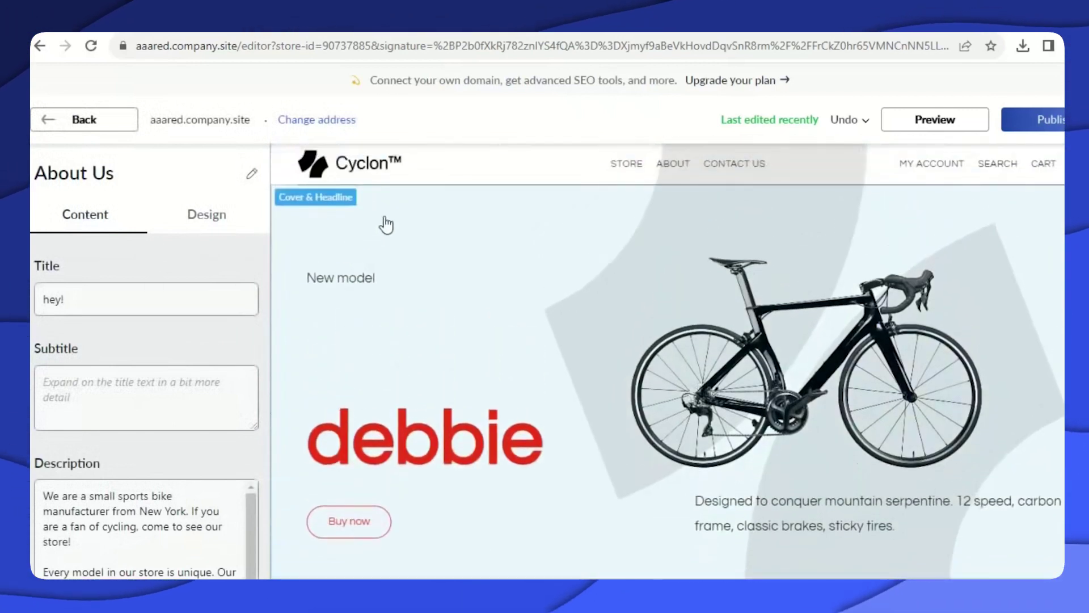
pyautogui.click(376, 217)
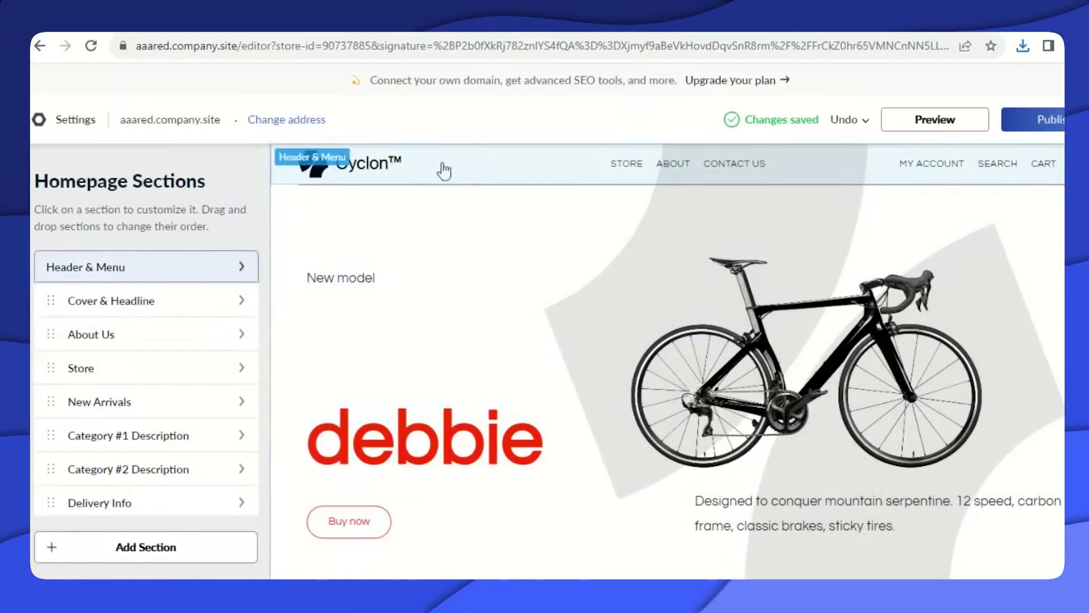
# Replace the site logo with the AAredMisty image from Downloads and publish the site.
pyautogui.click(389, 168)
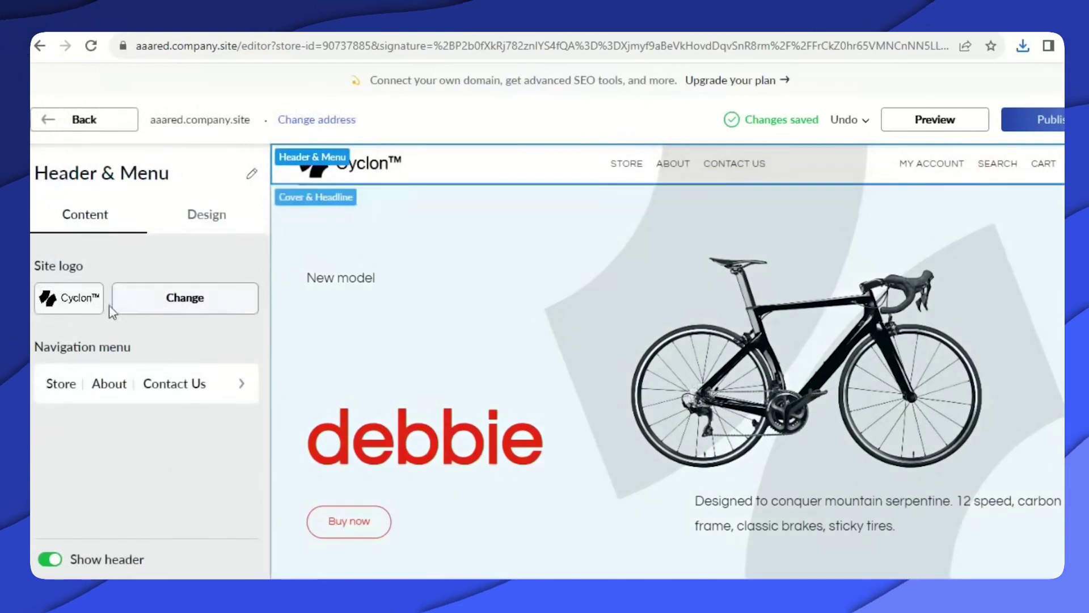
pyautogui.click(203, 310)
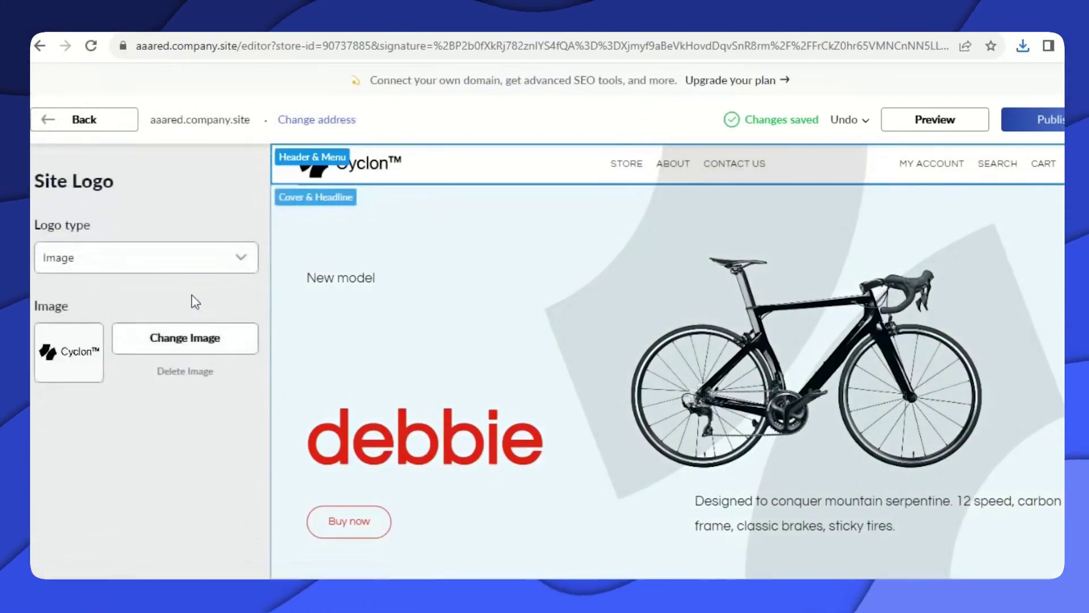
pyautogui.click(182, 340)
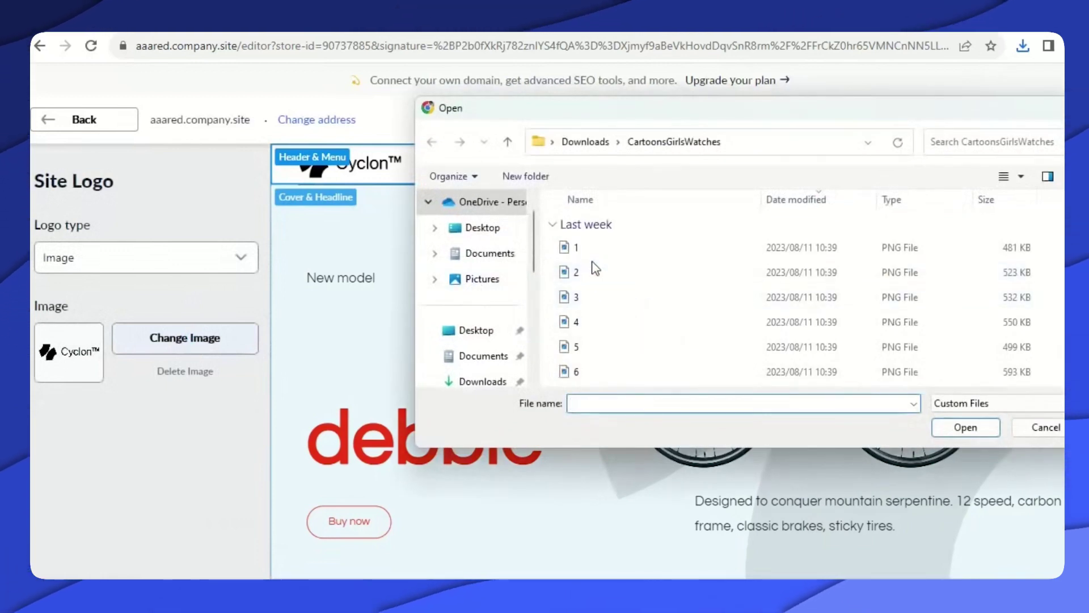
pyautogui.hotkey('alt', 'Up')
pyautogui.click(614, 254)
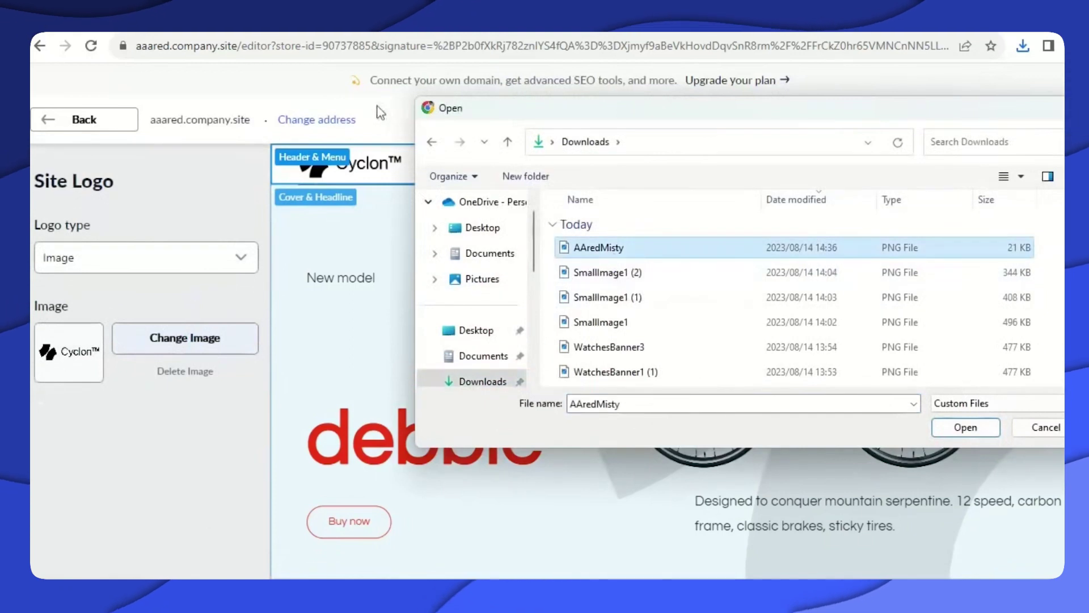
pyautogui.click(960, 430)
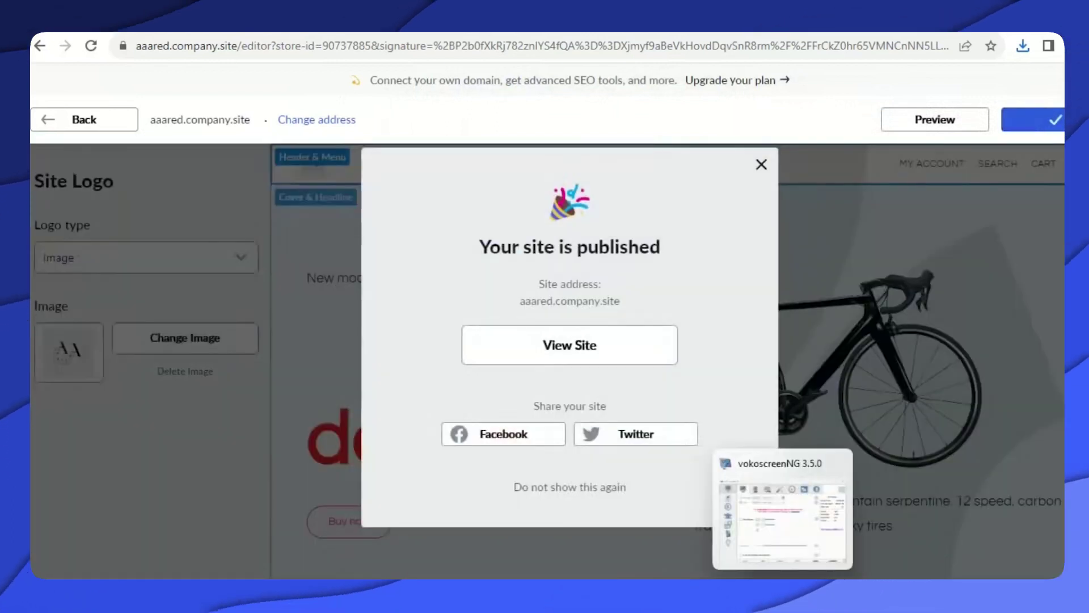
pyautogui.click(761, 165)
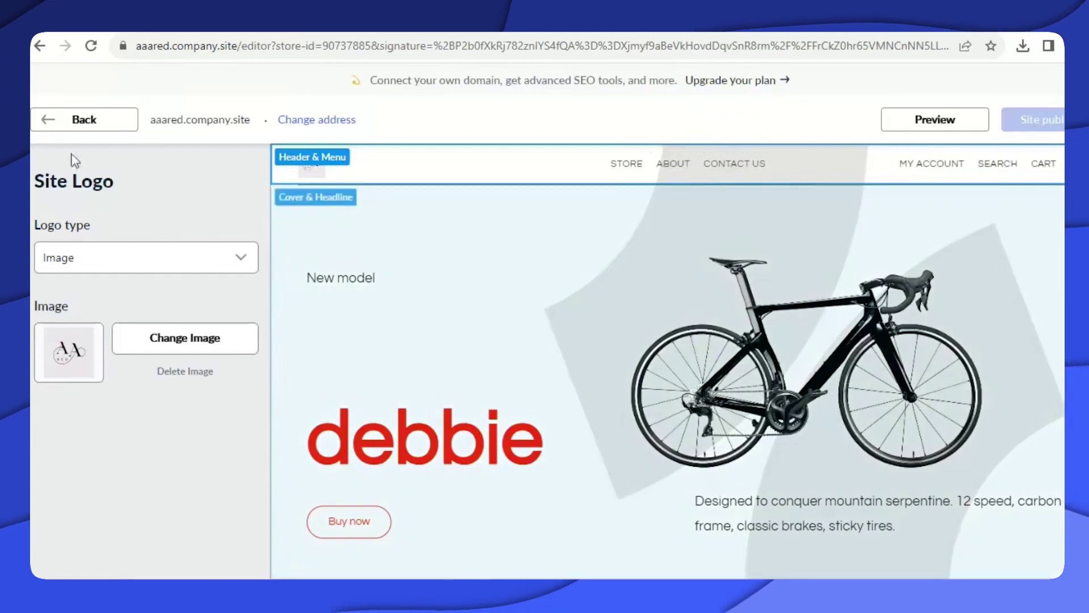
pyautogui.click(55, 125)
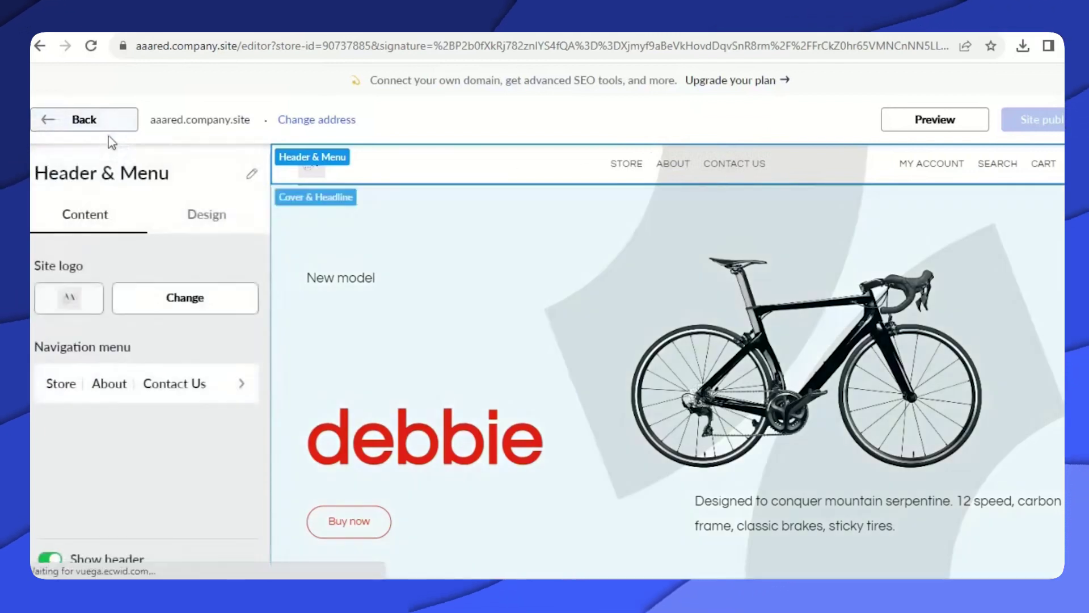
# Review the Contact Us menu item's on-click action without changing it, then check the cover section.
pyautogui.click(199, 388)
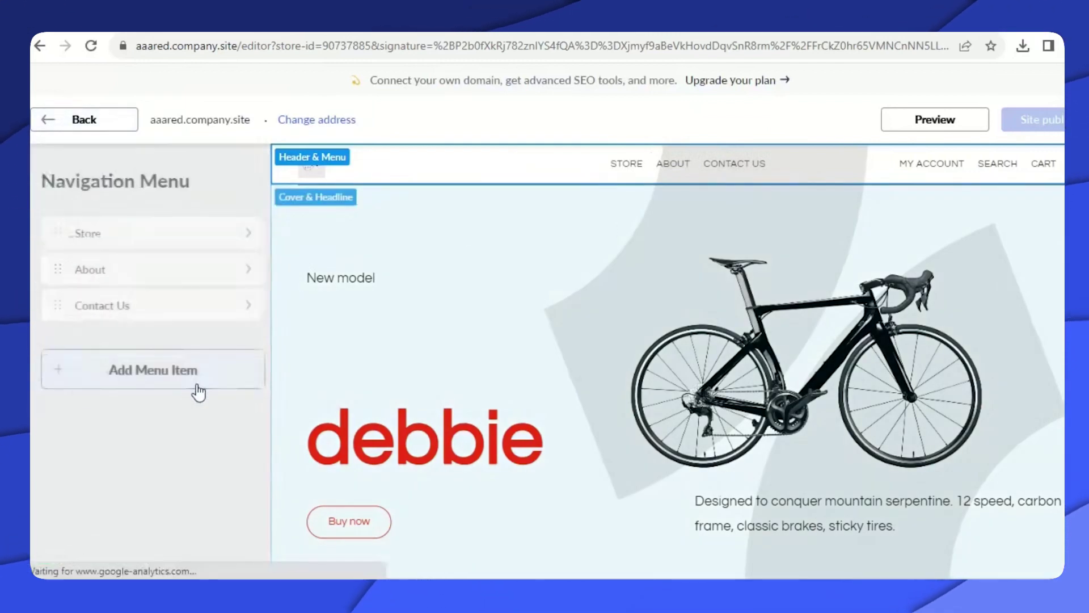
pyautogui.click(175, 306)
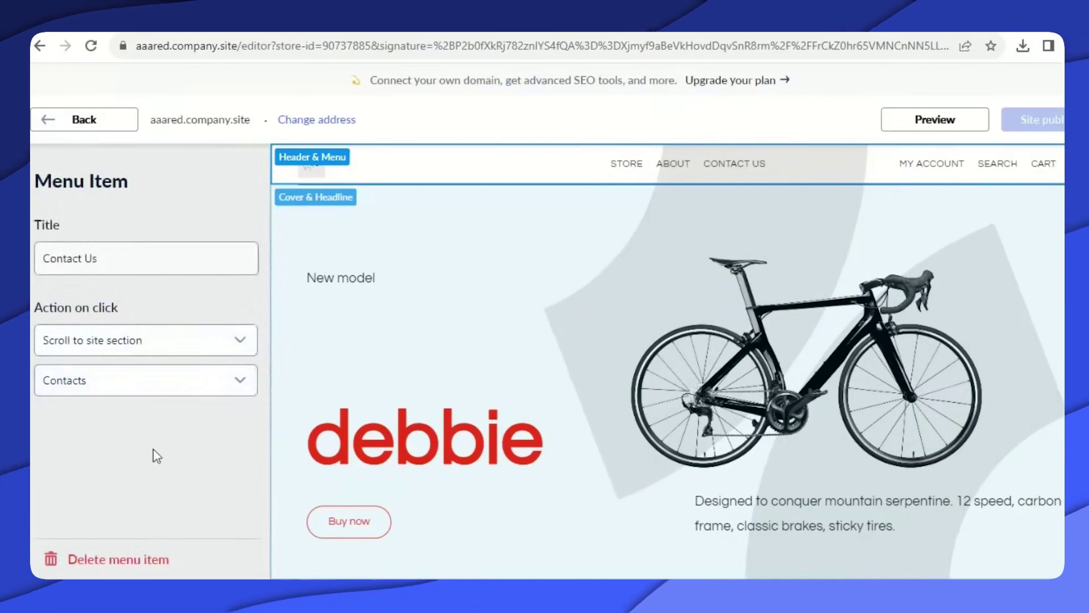
pyautogui.click(243, 342)
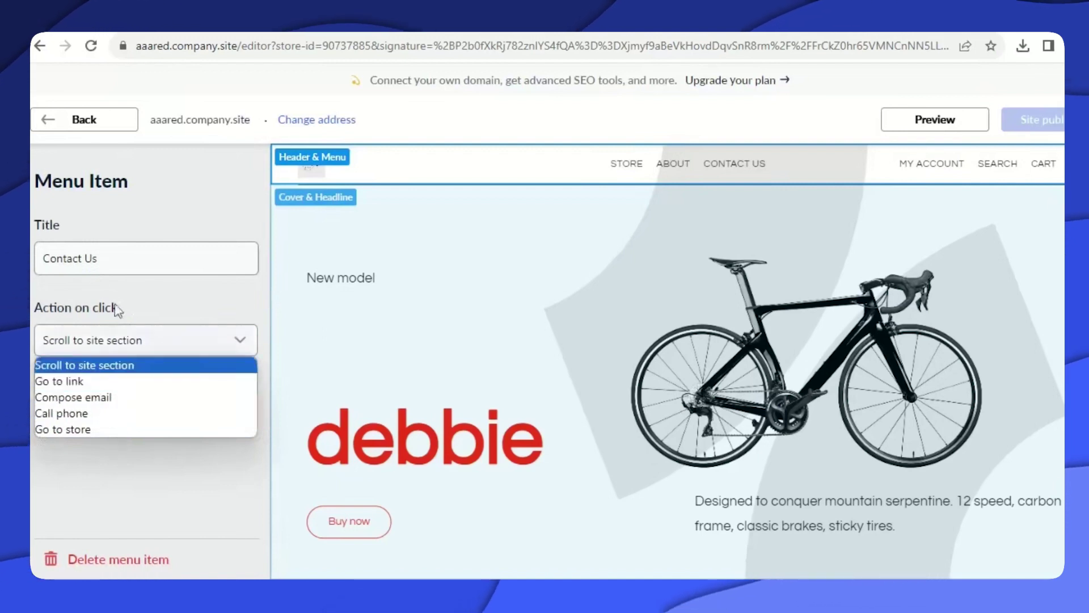
pyautogui.click(47, 122)
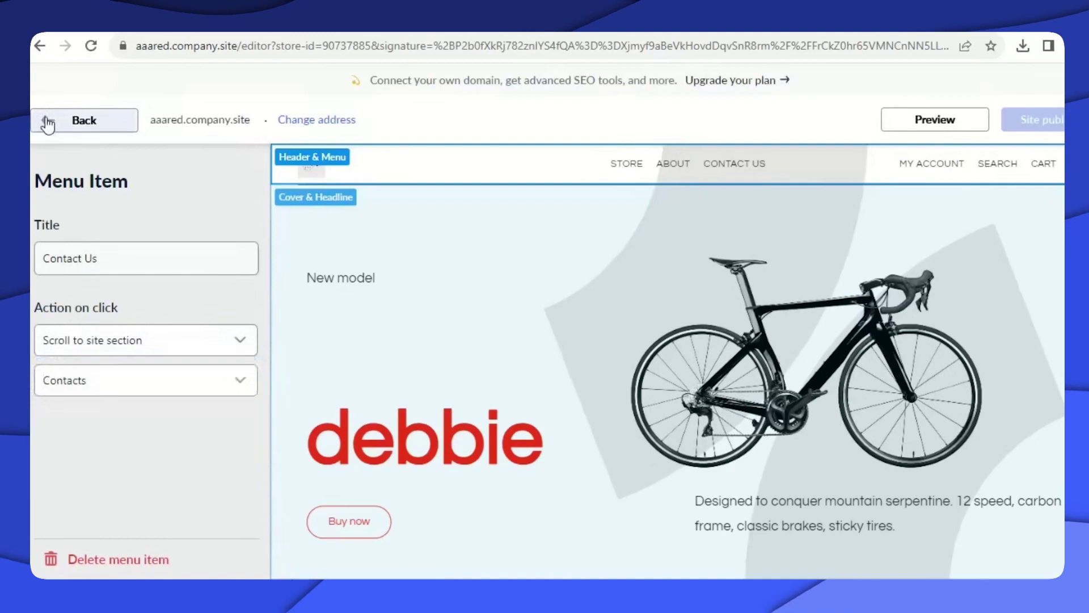
pyautogui.click(46, 125)
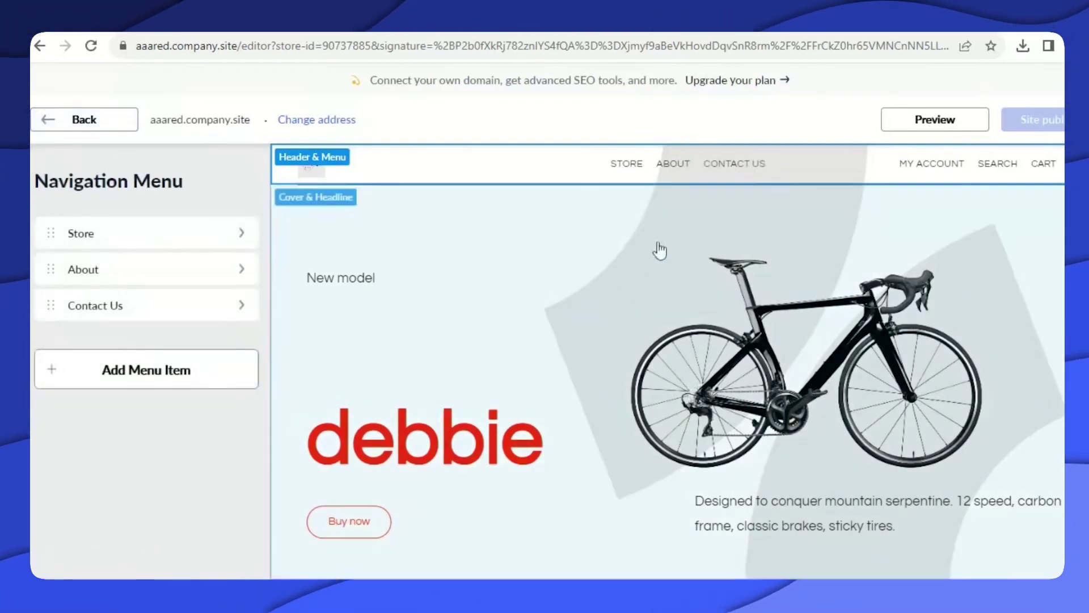
pyautogui.click(510, 379)
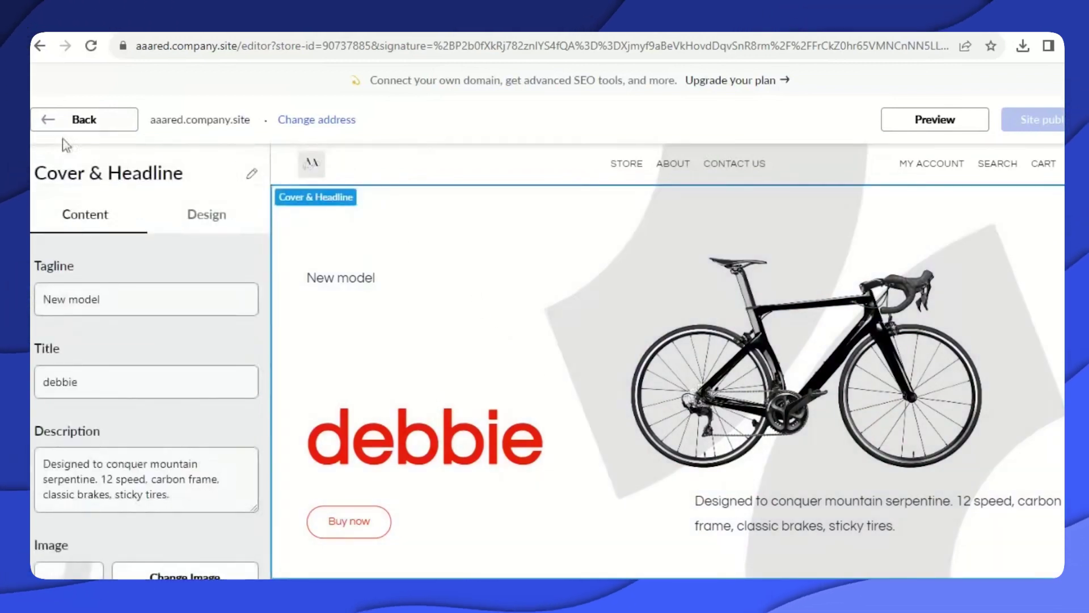
pyautogui.click(45, 122)
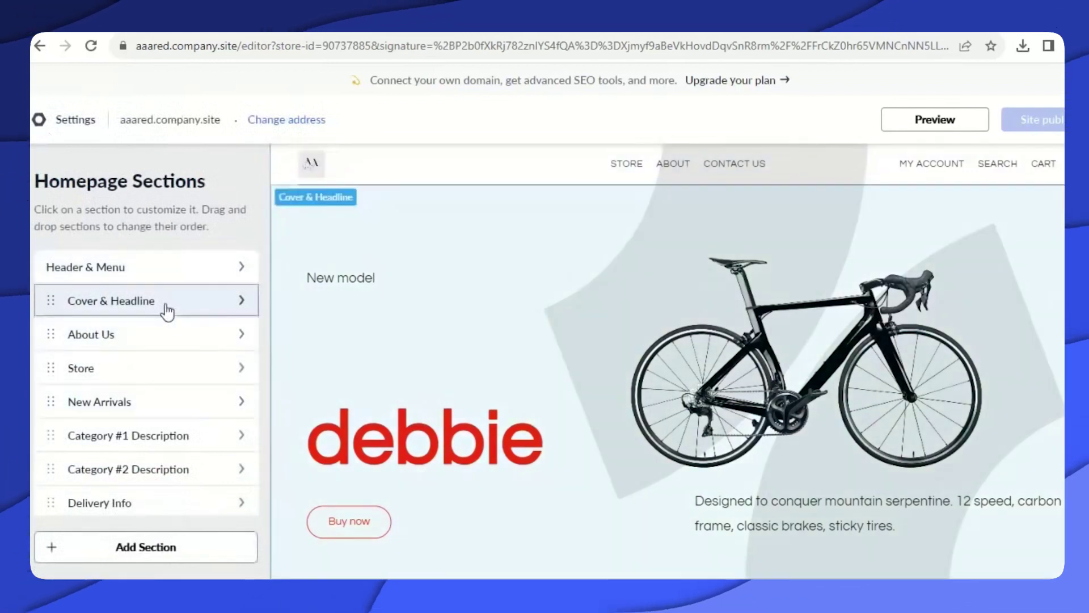
# Replace the Cover & Headline title 'debbie' with 'Lux'.
pyautogui.click(165, 308)
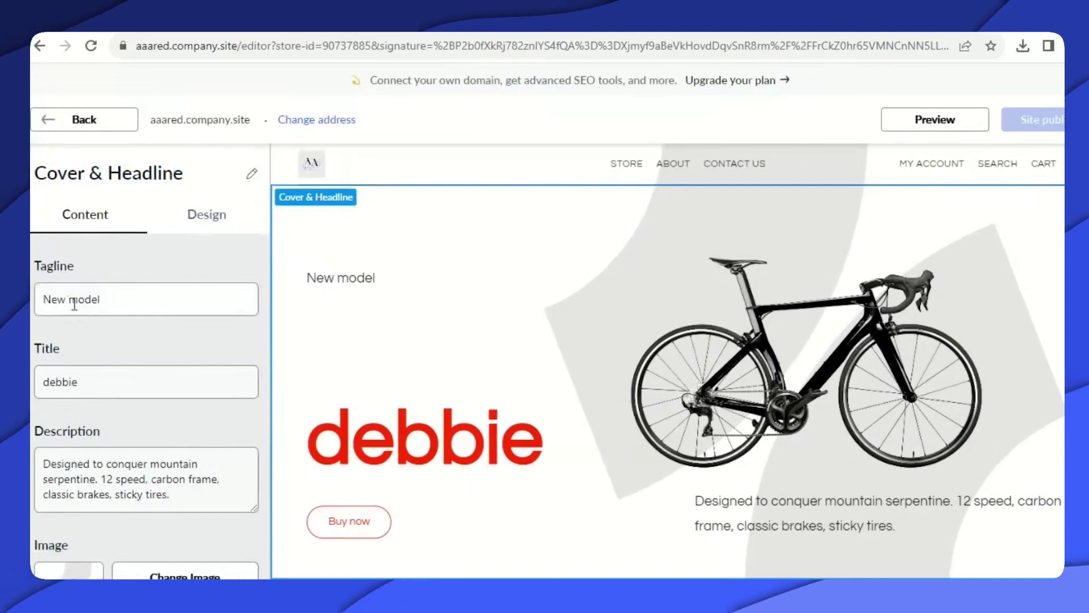
pyautogui.scroll(-1, 99, 343)
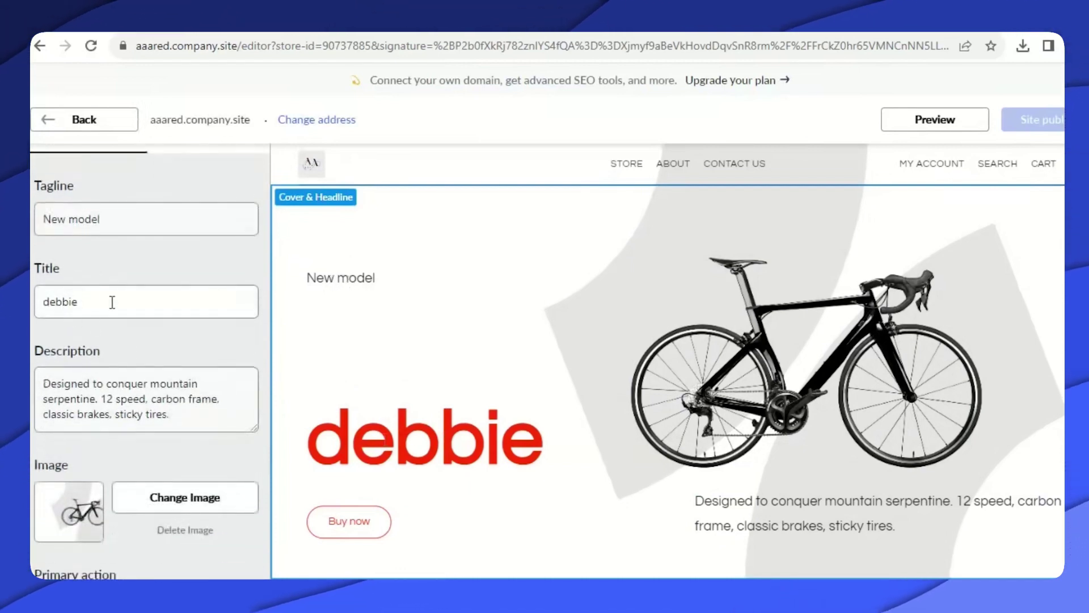
pyautogui.moveTo(50, 299); pyautogui.dragTo(42, 301)
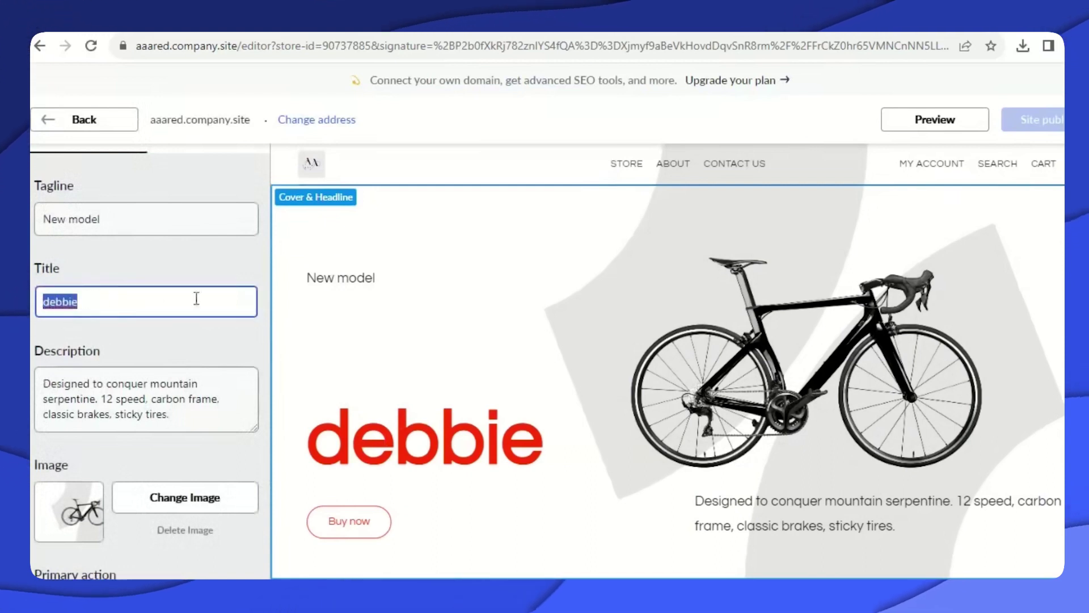
pyautogui.write('L')
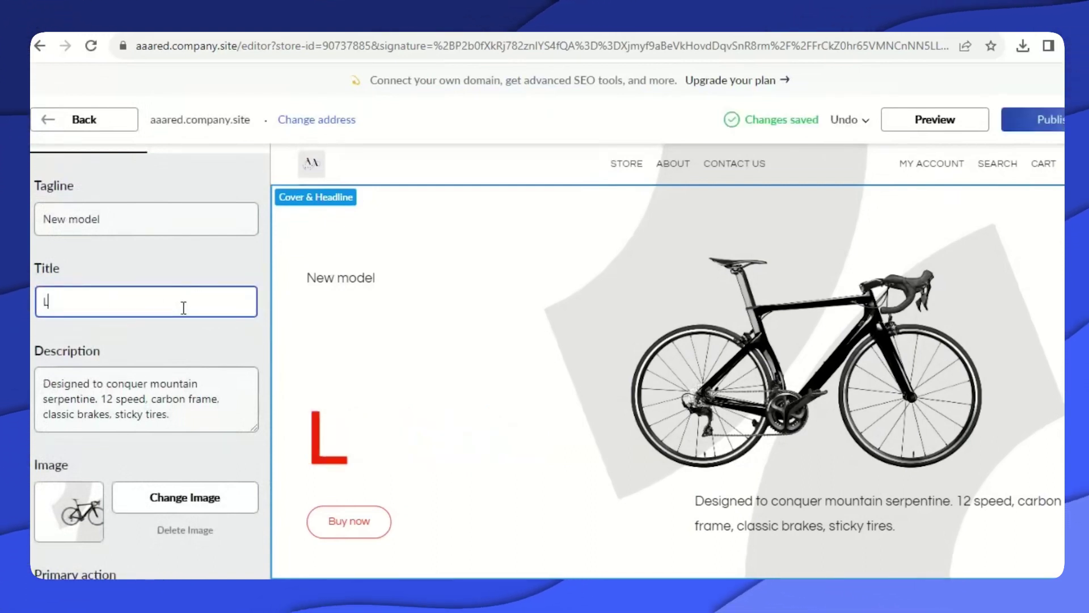
pyautogui.write('u')
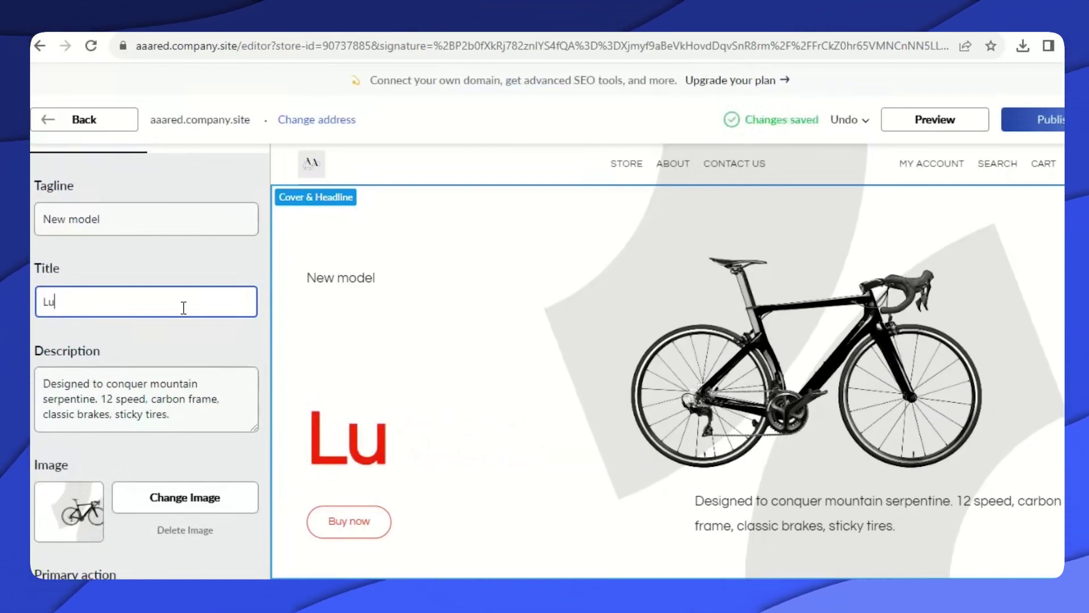
pyautogui.write('x')
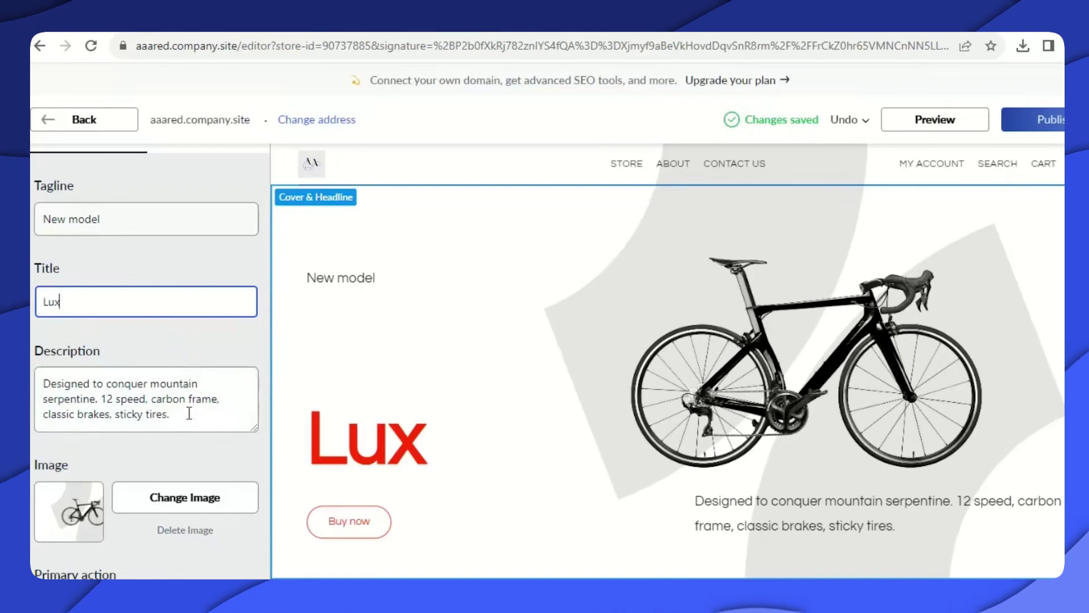
pyautogui.scroll(-2, 90, 434)
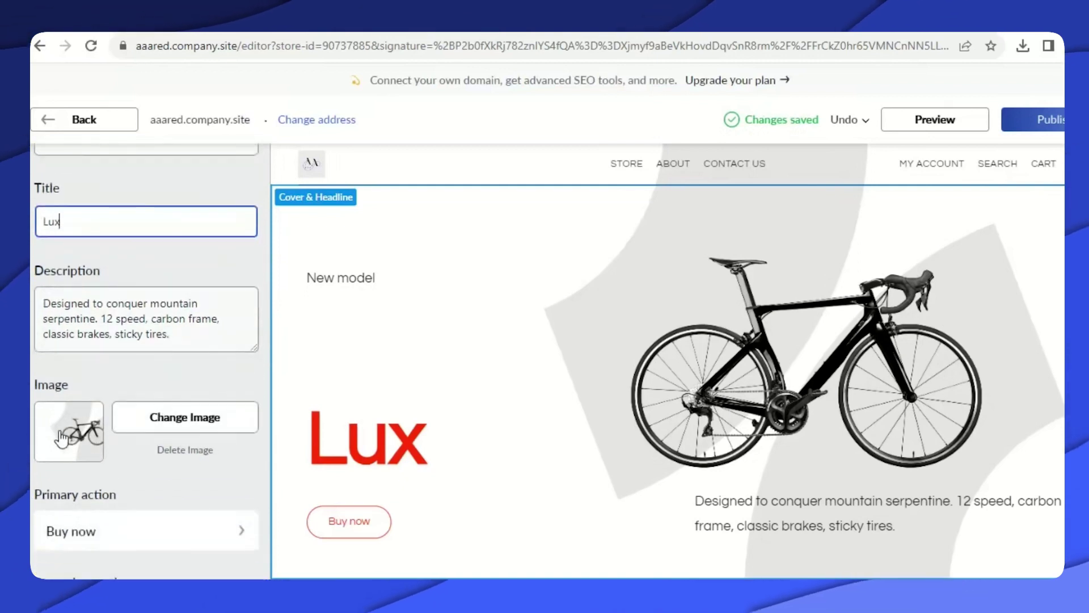
# Replace the cover's bike picture with the WatchesBanner1 (1) image from Downloads.
pyautogui.click(61, 438)
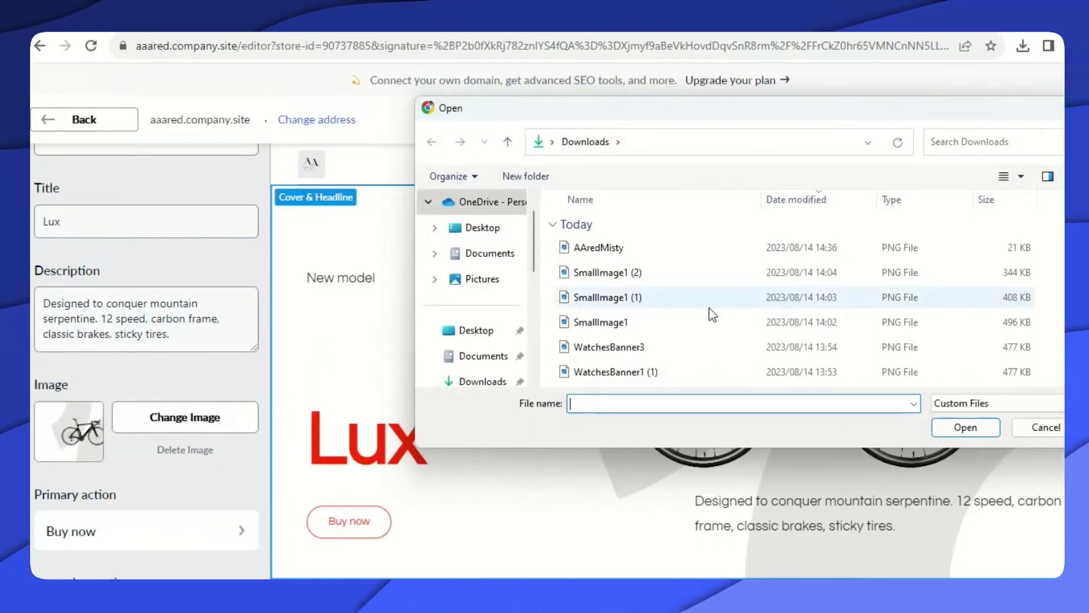
pyautogui.scroll(-1, 652, 312)
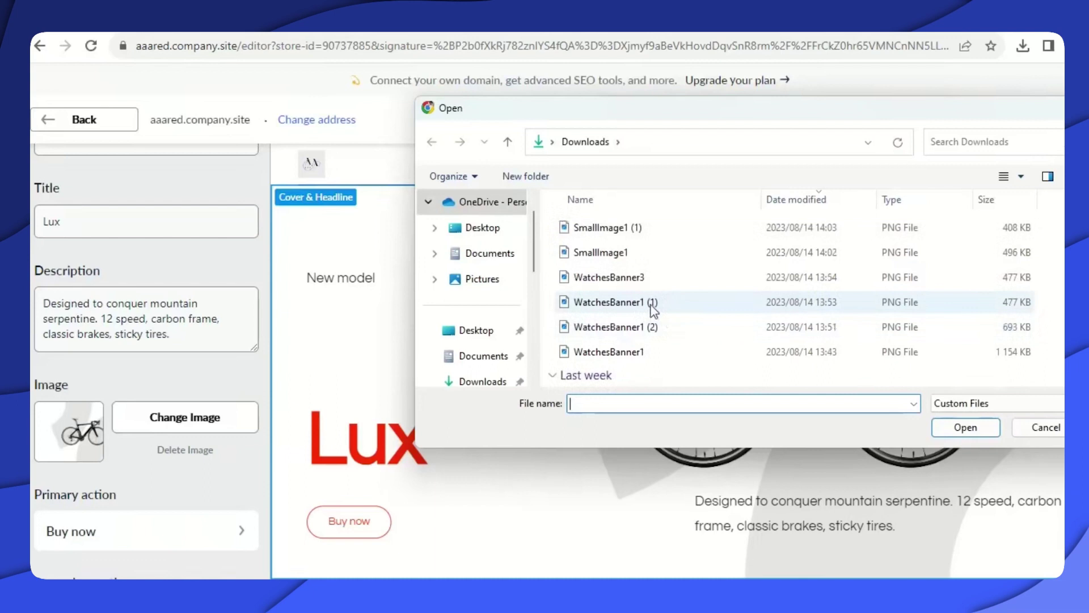
pyautogui.click(652, 306)
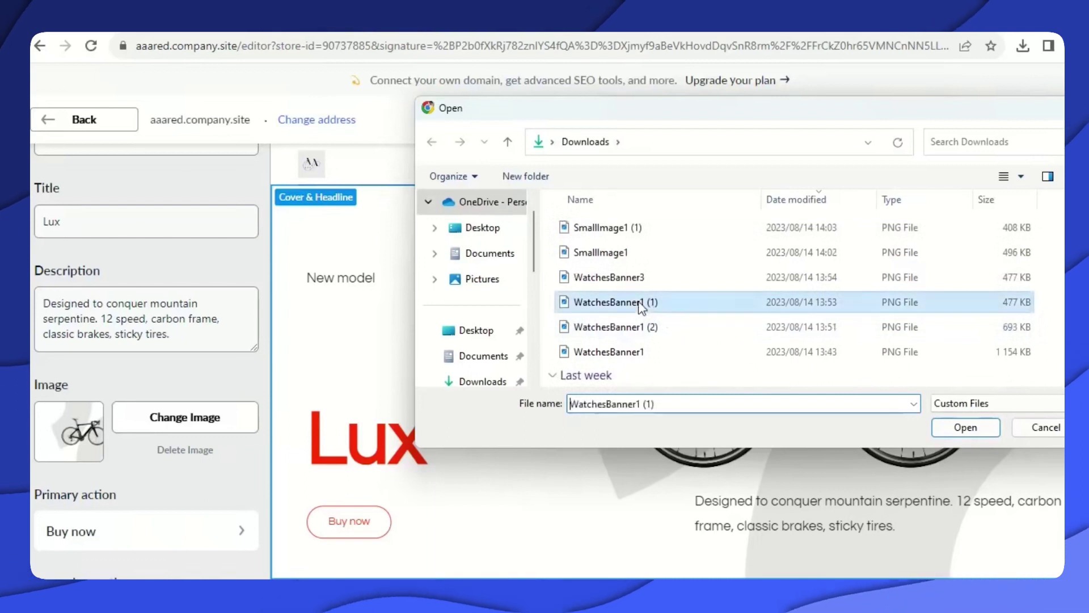
pyautogui.click(971, 435)
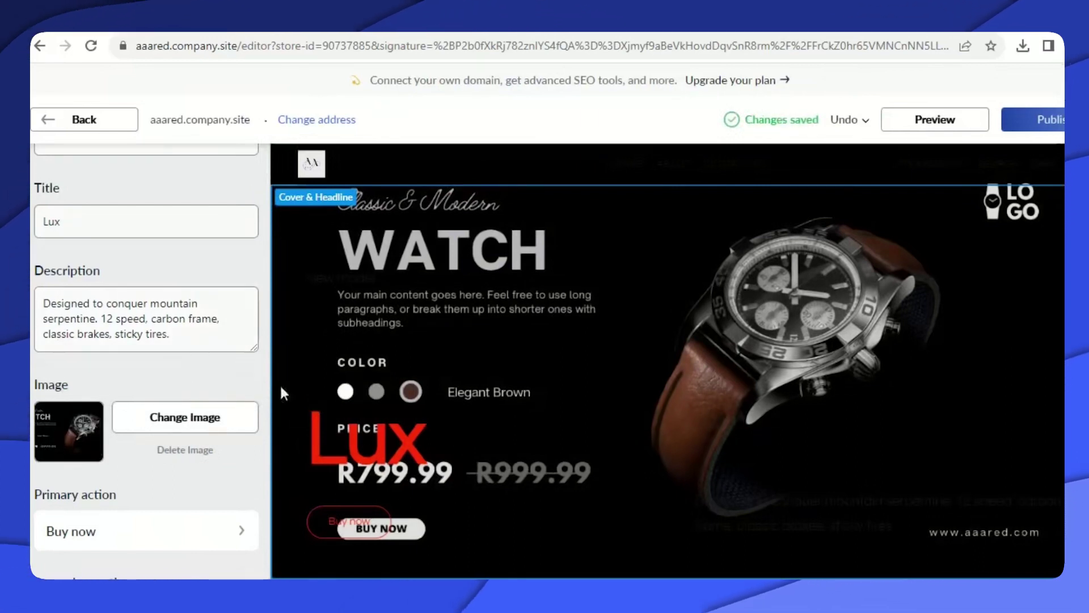
# Clear the Lux cover title and republish the site.
pyautogui.click(66, 225)
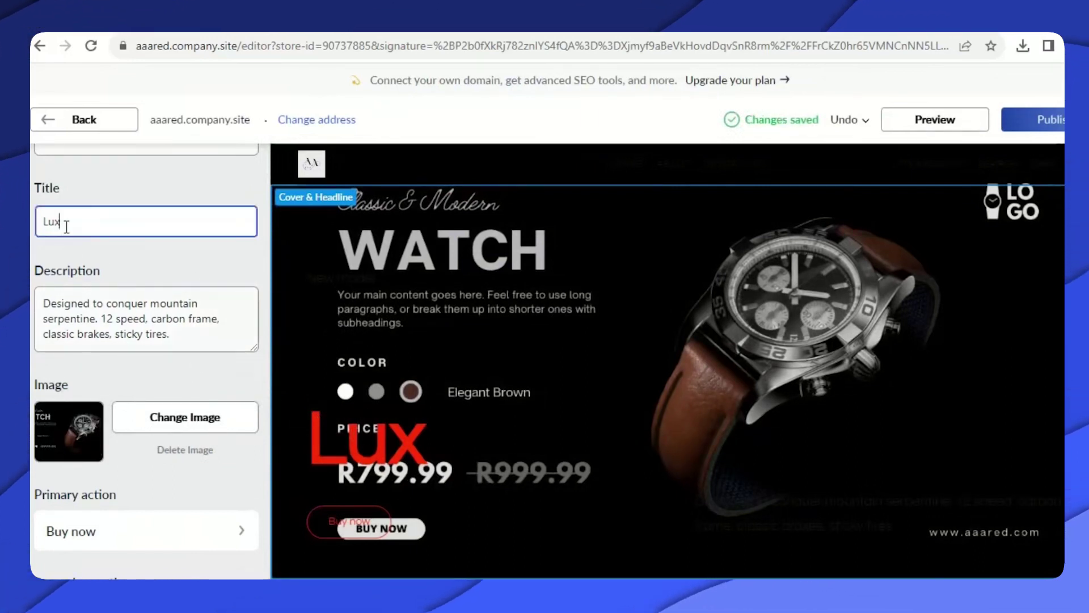
pyautogui.press('BackSpace')
pyautogui.press('BackSpace')
pyautogui.press('BackSpace')
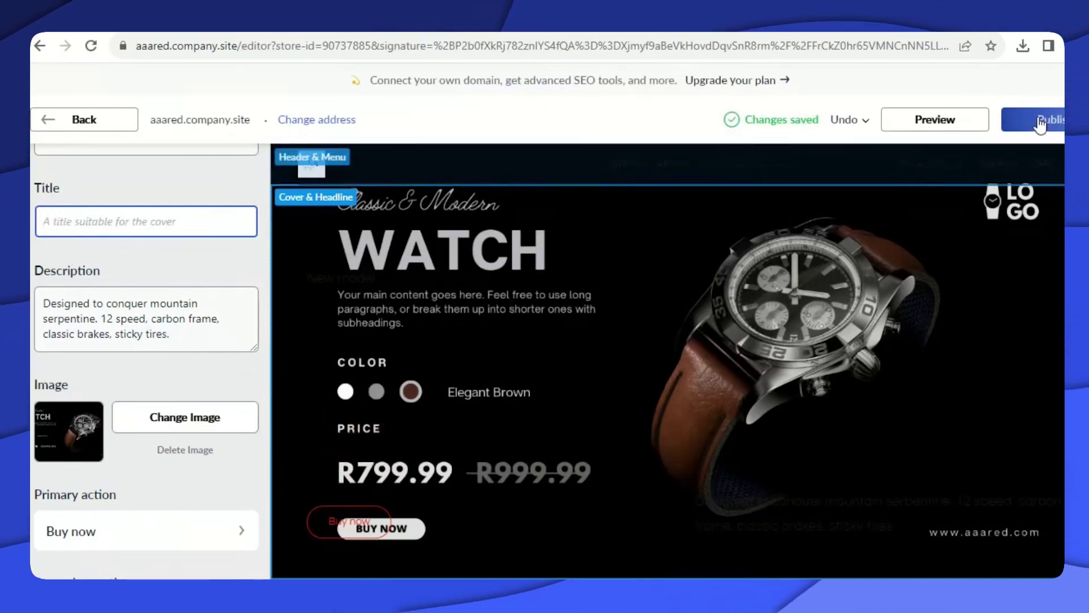
pyautogui.click(1038, 121)
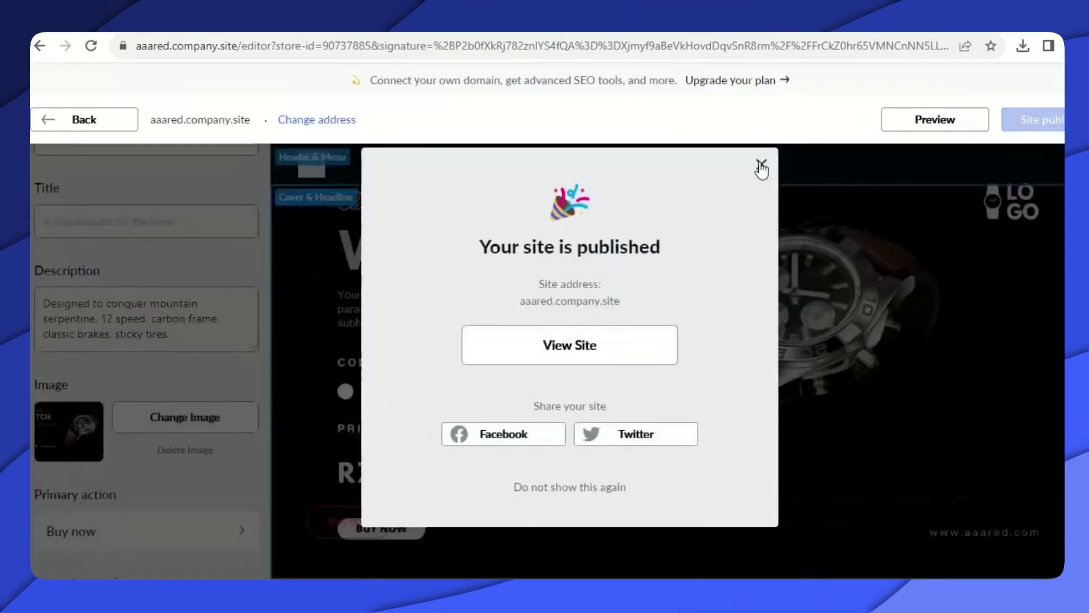
pyautogui.click(761, 166)
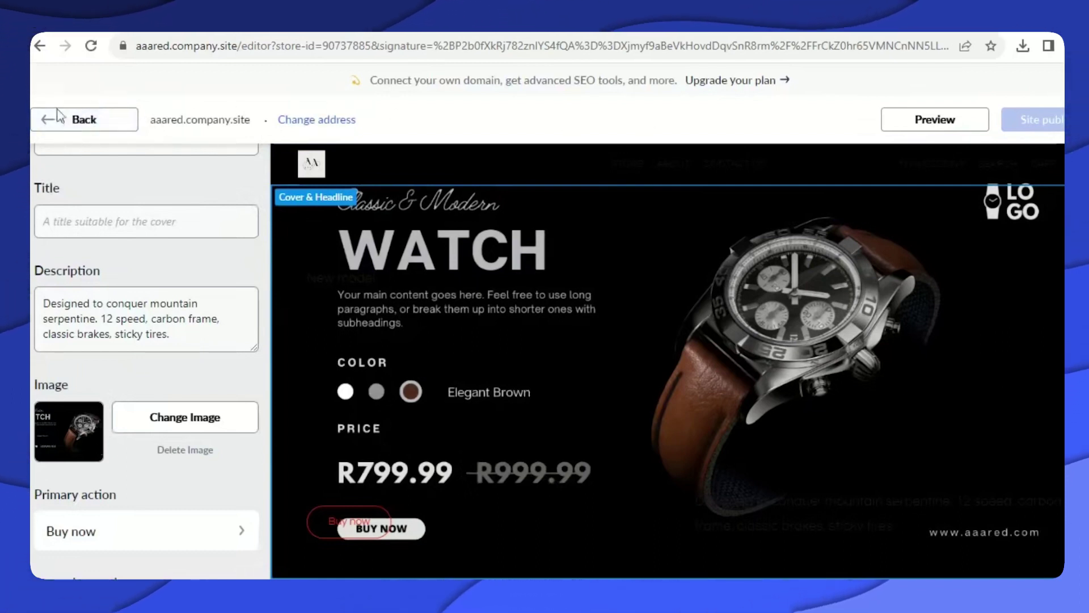
pyautogui.scroll(-8, 732, 336)
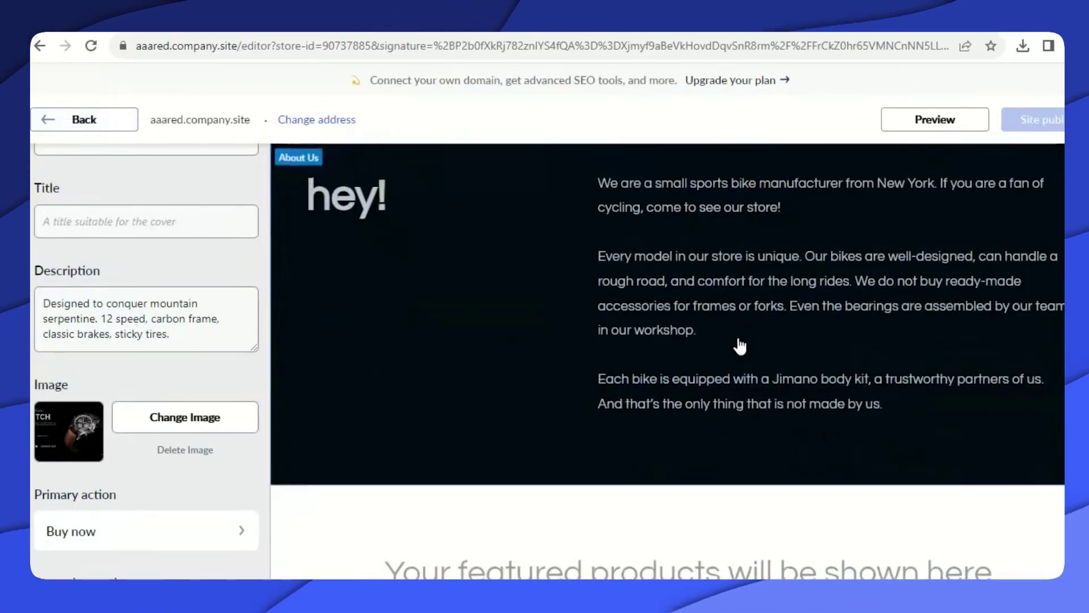
# Go back to Homepage Sections and open the About Us section settings.
pyautogui.scroll(2, 418, 323)
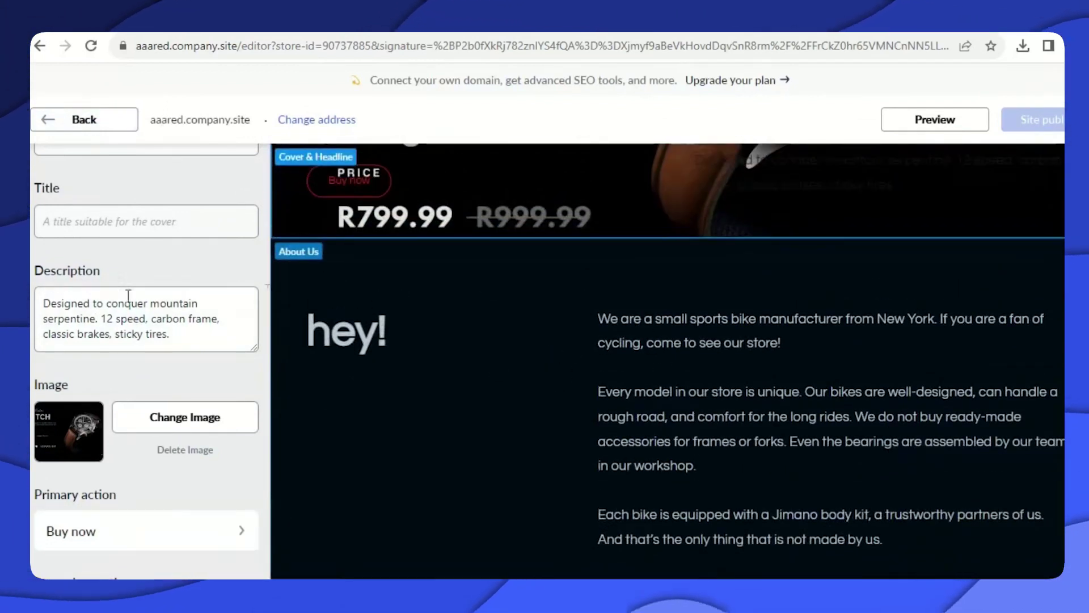
pyautogui.click(48, 121)
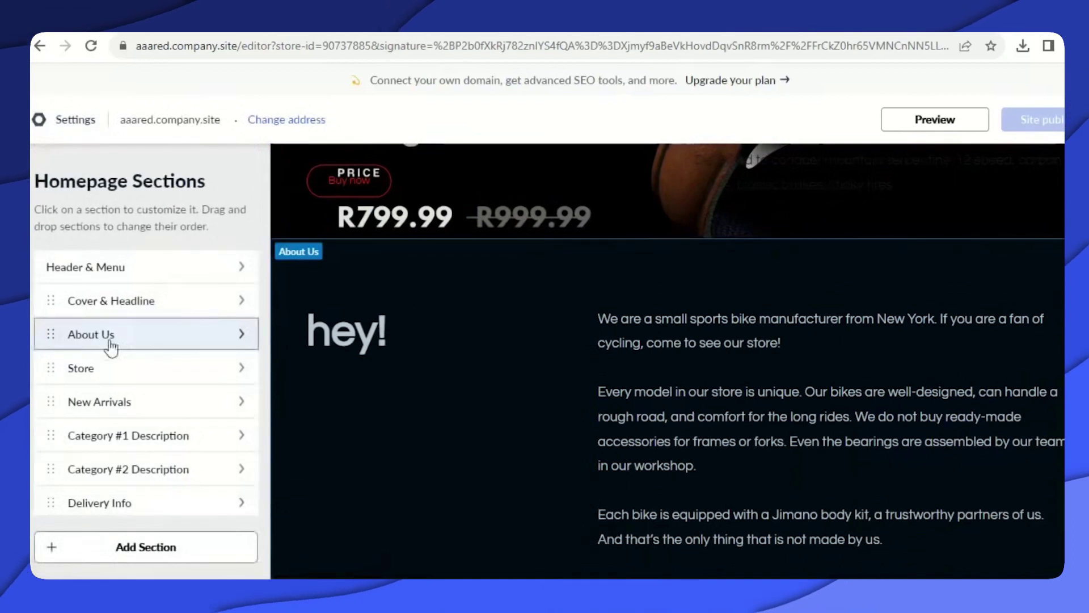
pyautogui.click(129, 337)
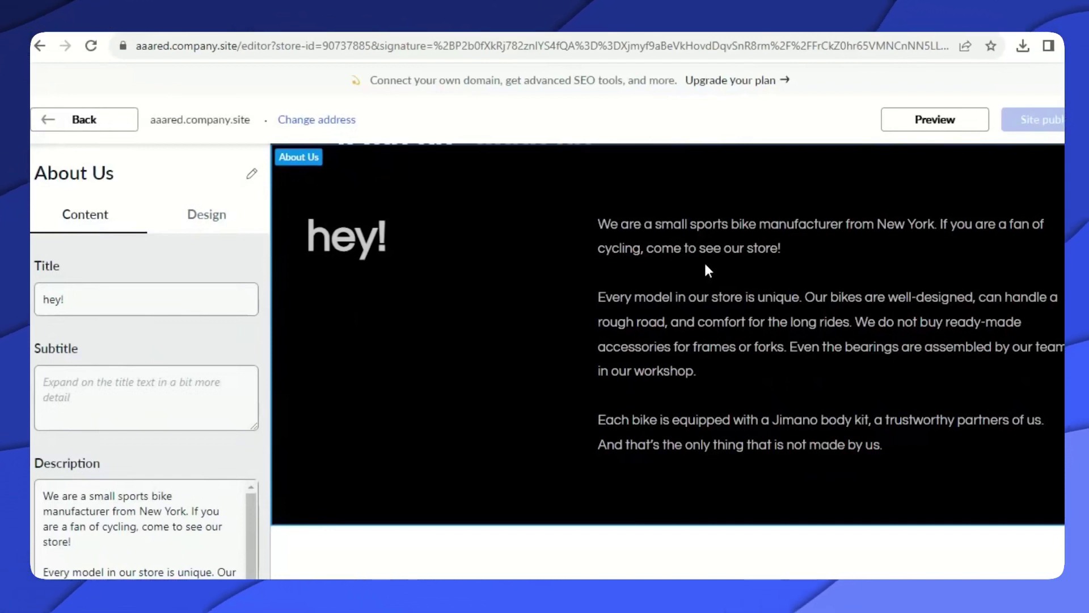
pyautogui.click(851, 20)
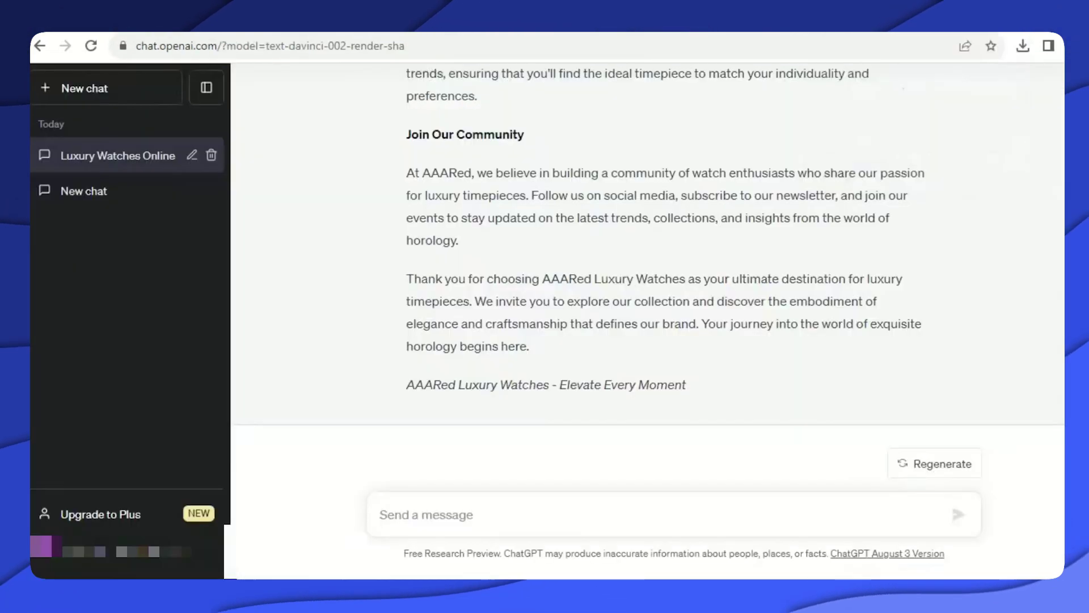
# Copy the first two AAARed Luxury Watches paragraphs from the ChatGPT reply and return to the editor.
pyautogui.scroll(10, 484, 284)
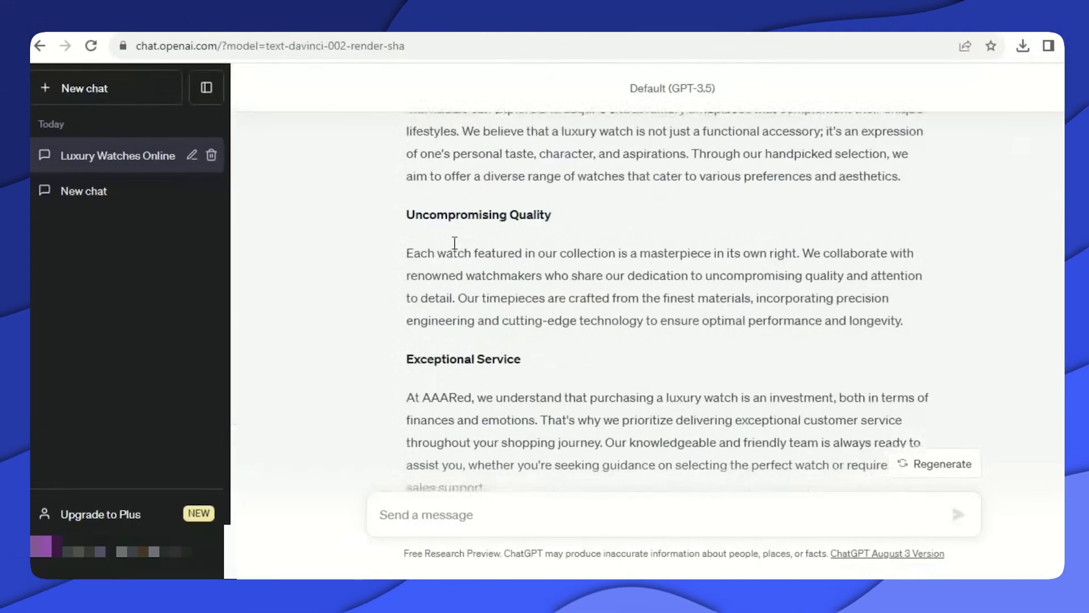
pyautogui.scroll(8, 454, 243)
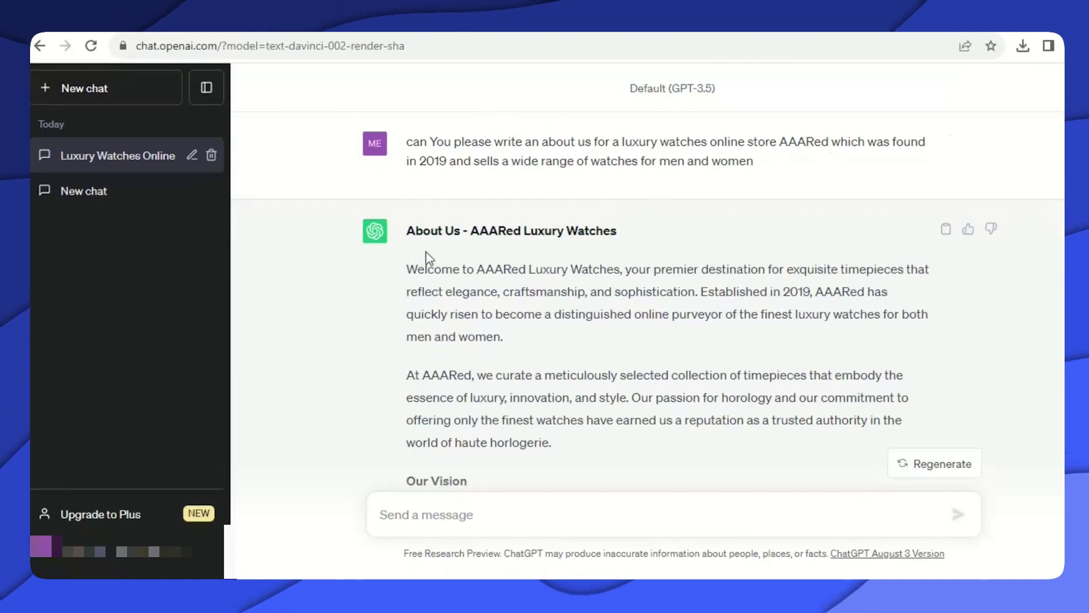
pyautogui.scroll(-3, 420, 238)
pyautogui.moveTo(406, 108); pyautogui.dragTo(583, 289)
pyautogui.hotkey('ctrl', 'c')
pyautogui.rightClick(461, 152)
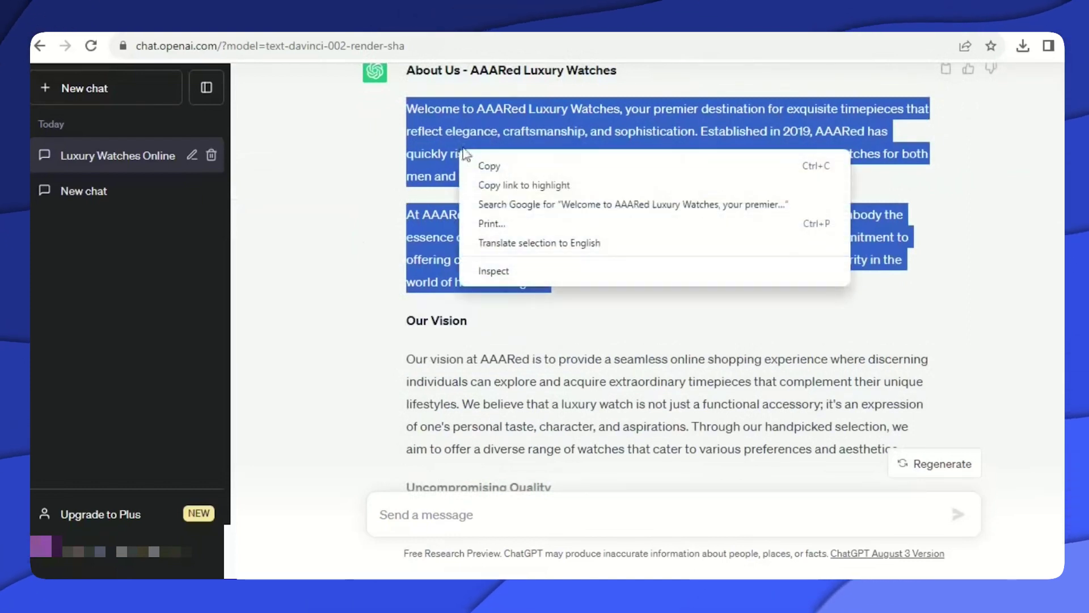
pyautogui.click(479, 167)
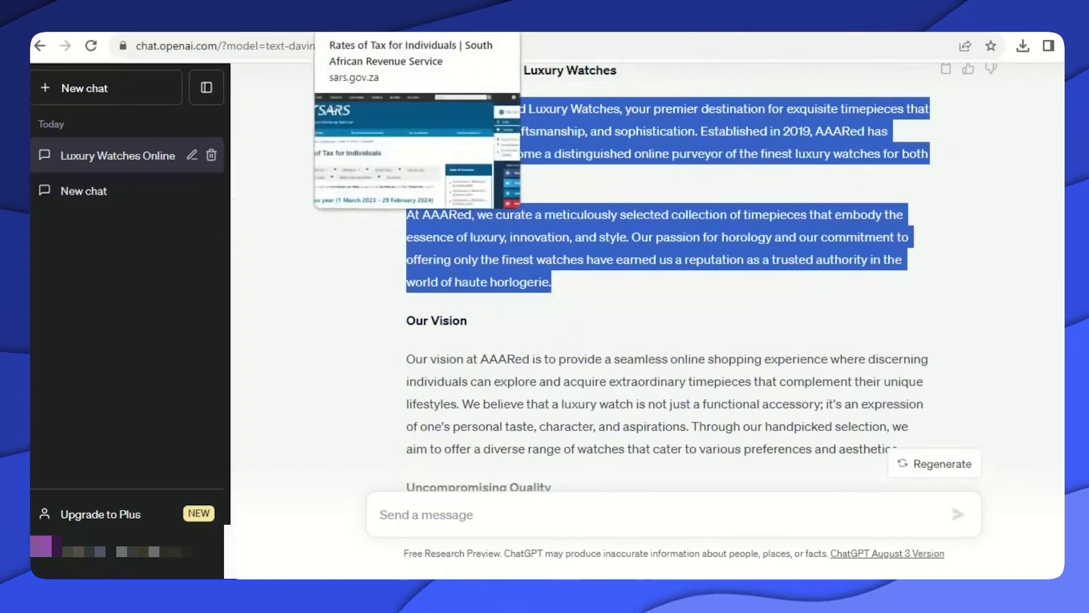
pyautogui.click(301, 31)
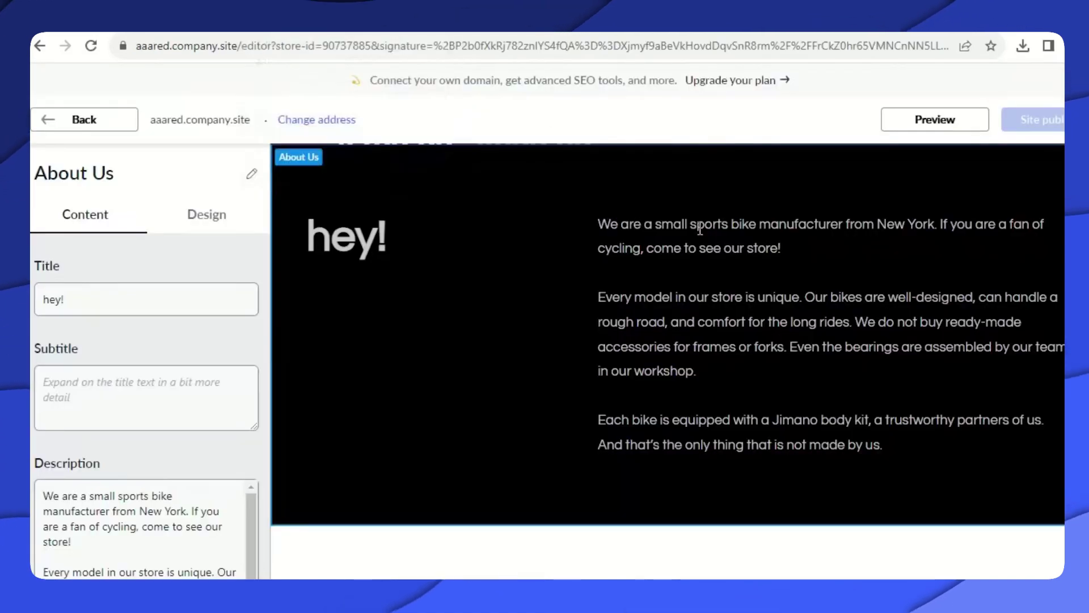
# Paste the AAARed watch paragraphs over the bike-shop text in the About Us Description box.
pyautogui.scroll(-1, 97, 483)
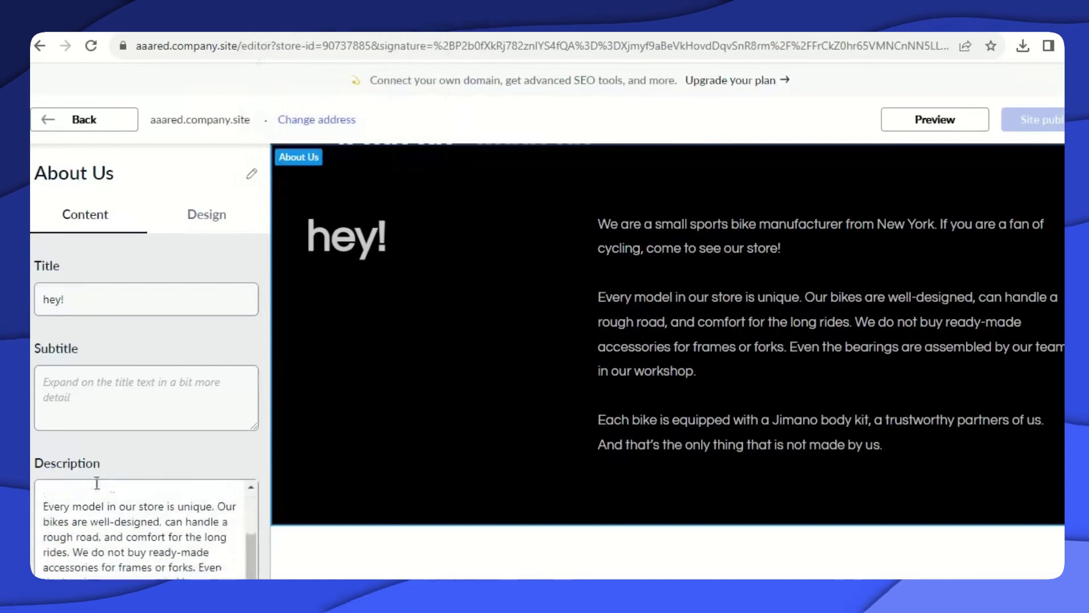
pyautogui.moveTo(251, 549); pyautogui.dragTo(40, 321)
pyautogui.scroll(-3, 263, 505)
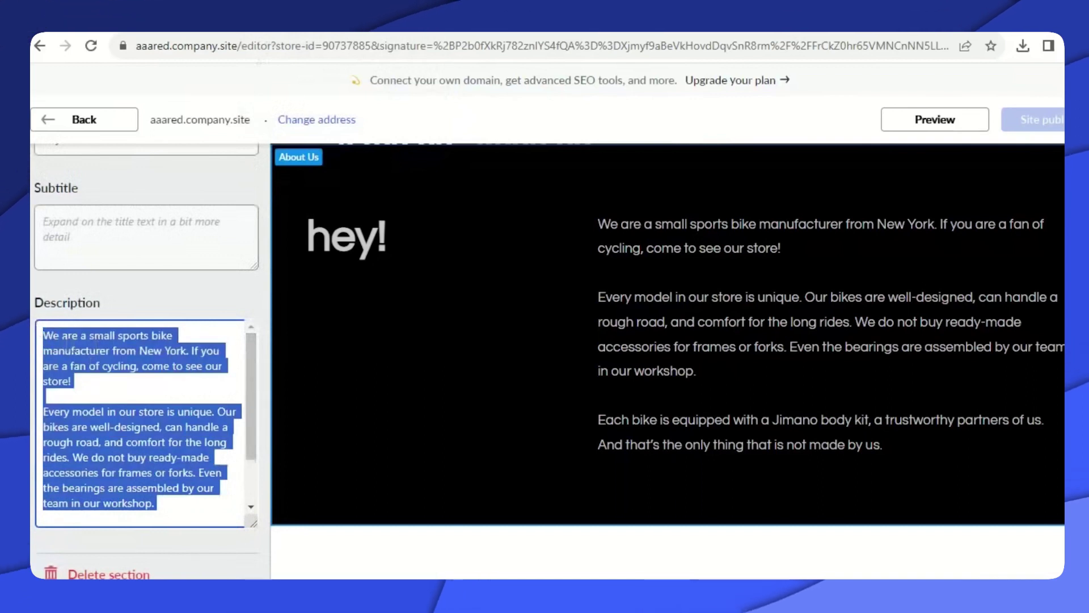
pyautogui.rightClick(65, 342)
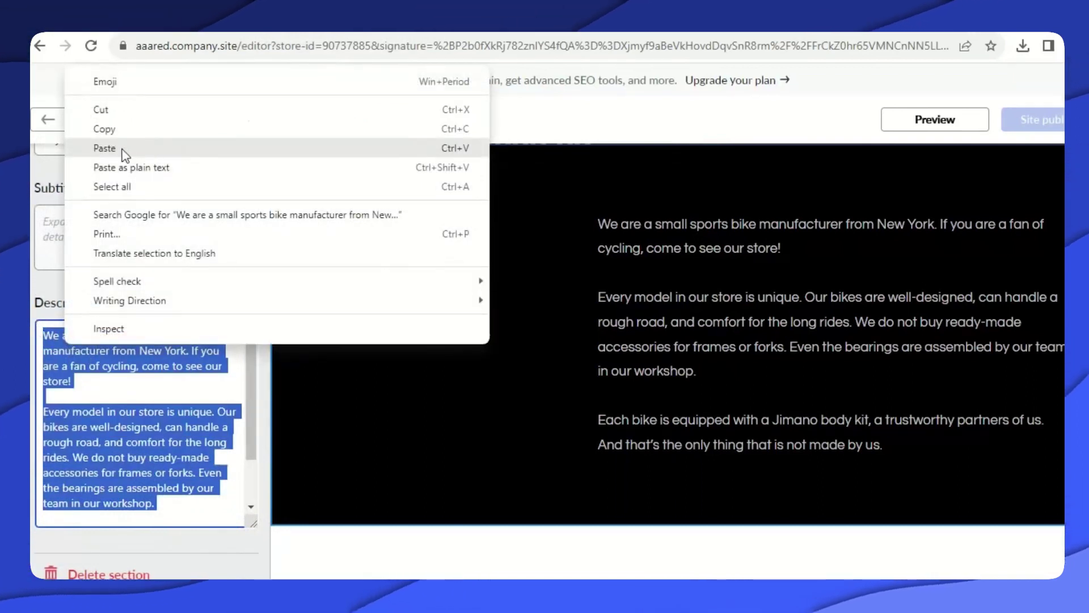
pyautogui.click(124, 149)
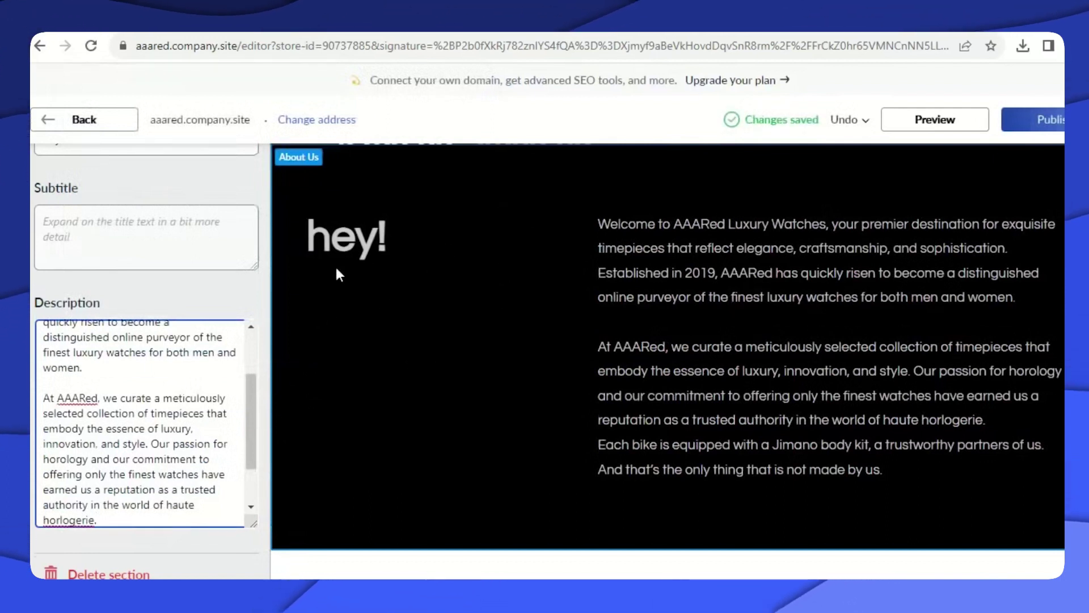
pyautogui.scroll(3, 248, 346)
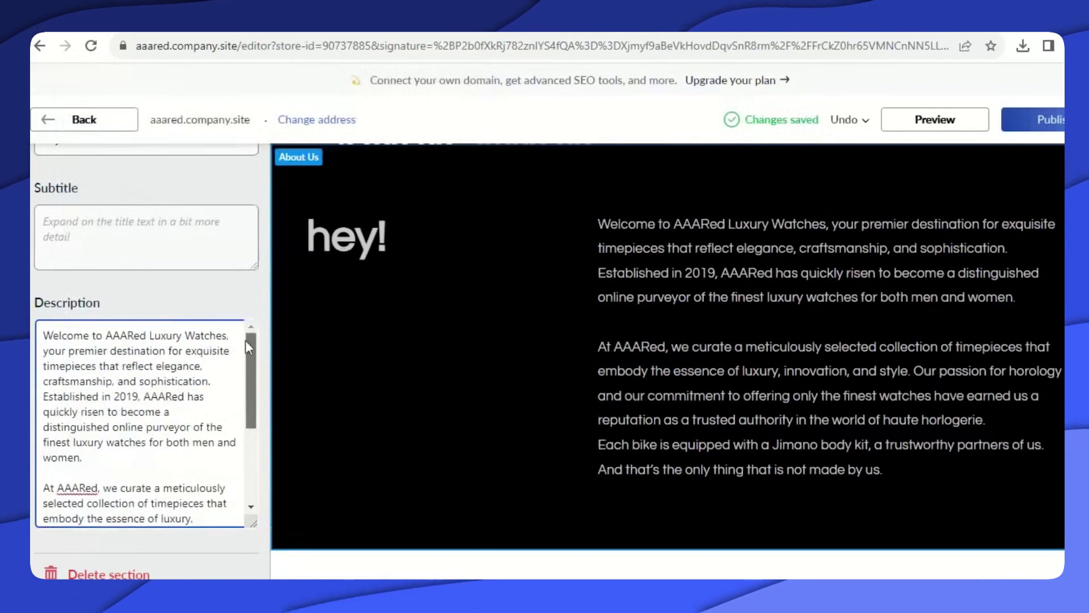
pyautogui.scroll(3, 247, 343)
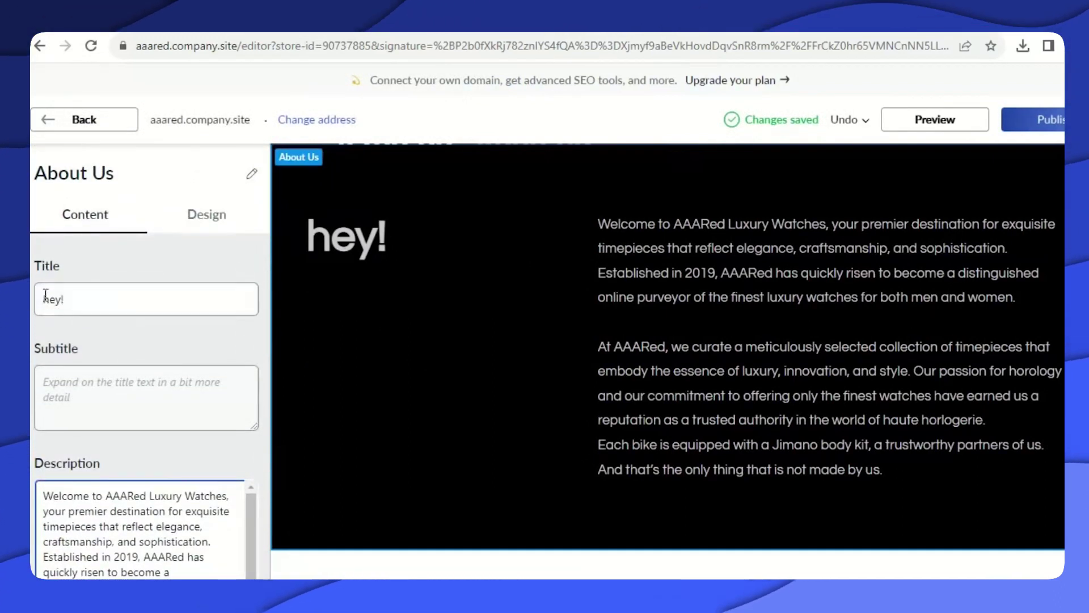
# Change the About Us title from 'hey!' to 'Hi!' and publish the site.
pyautogui.moveTo(75, 299); pyautogui.dragTo(50, 300)
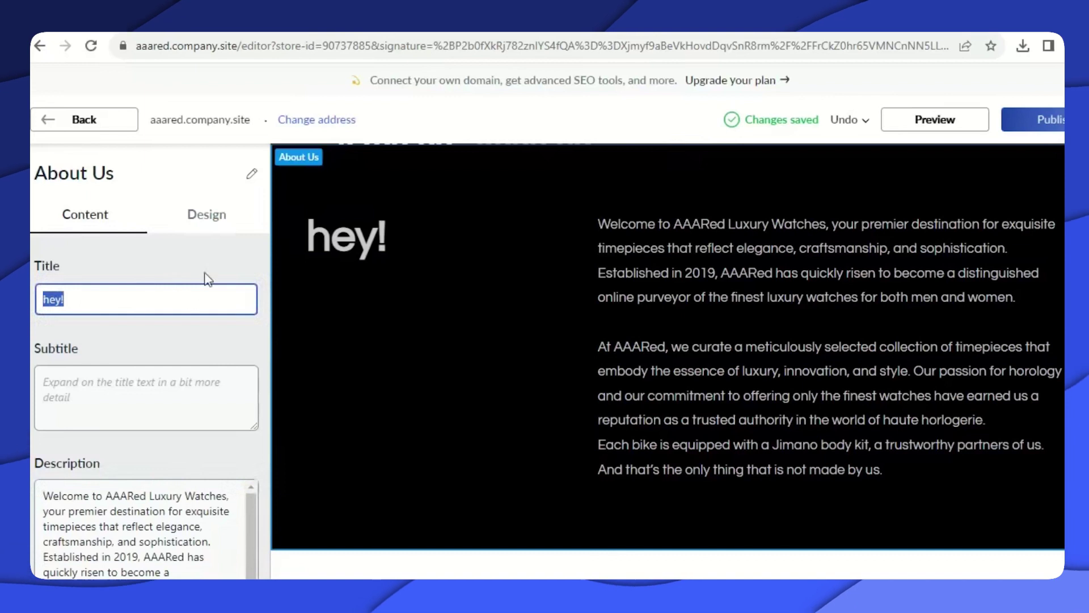
pyautogui.write('Hi!')
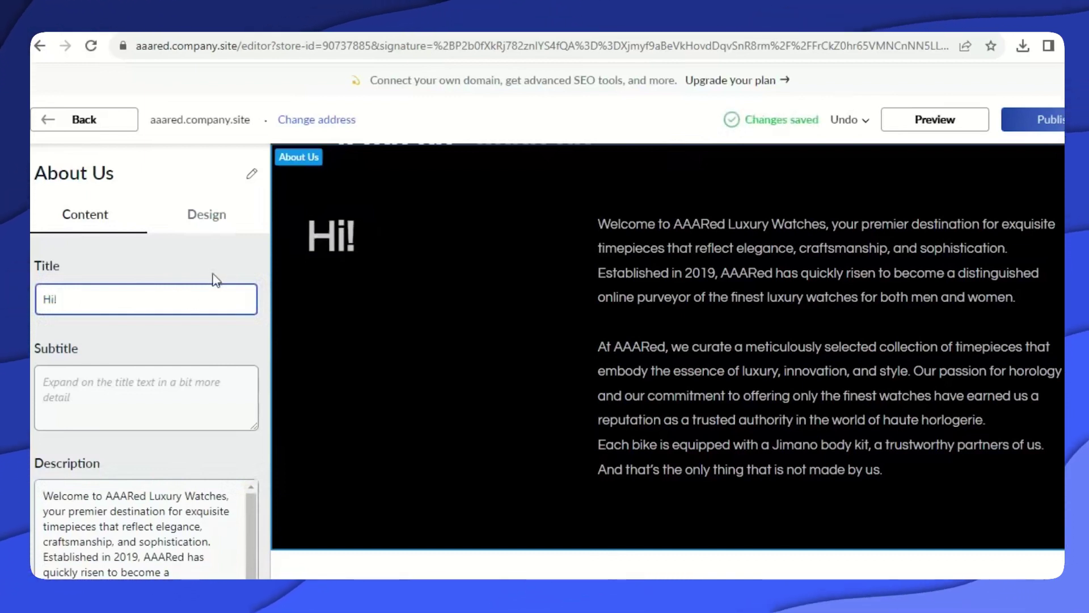
pyautogui.click(1033, 120)
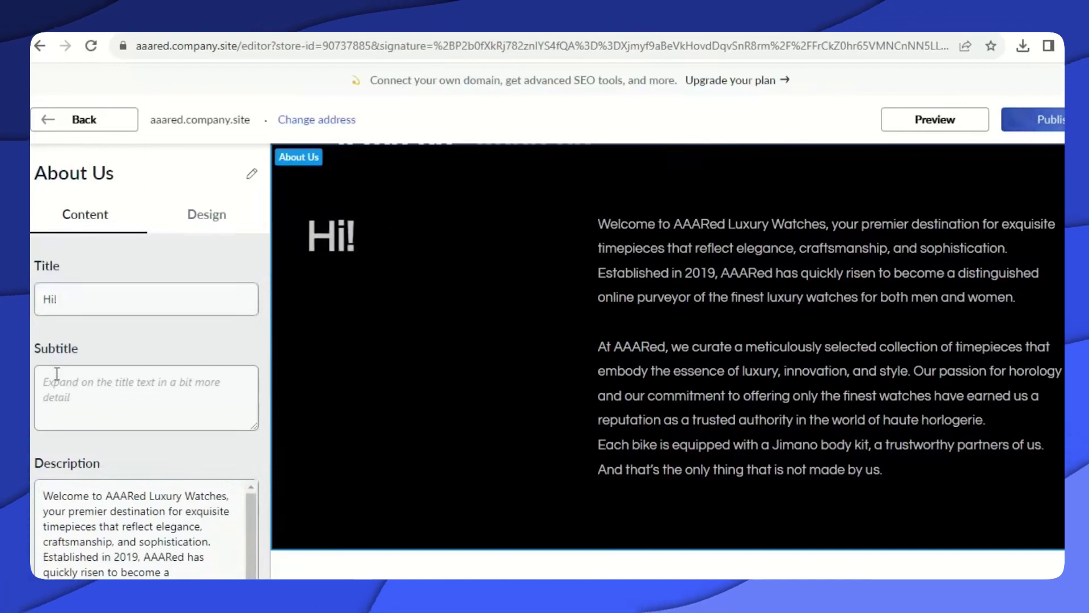
pyautogui.scroll(8, 753, 436)
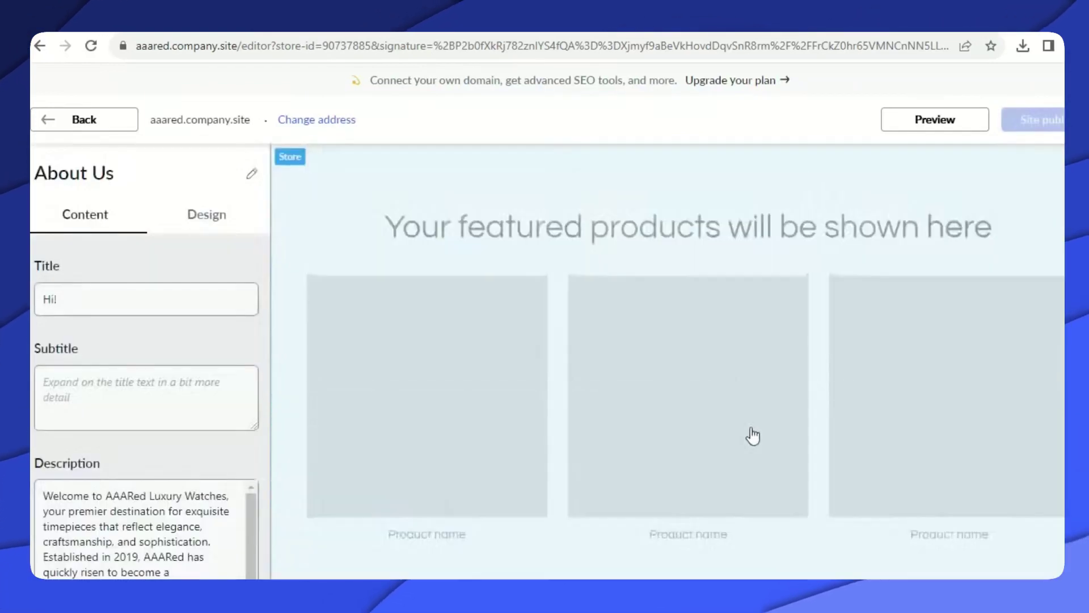
pyautogui.scroll(-5, 752, 435)
pyautogui.scroll(-4, 676, 370)
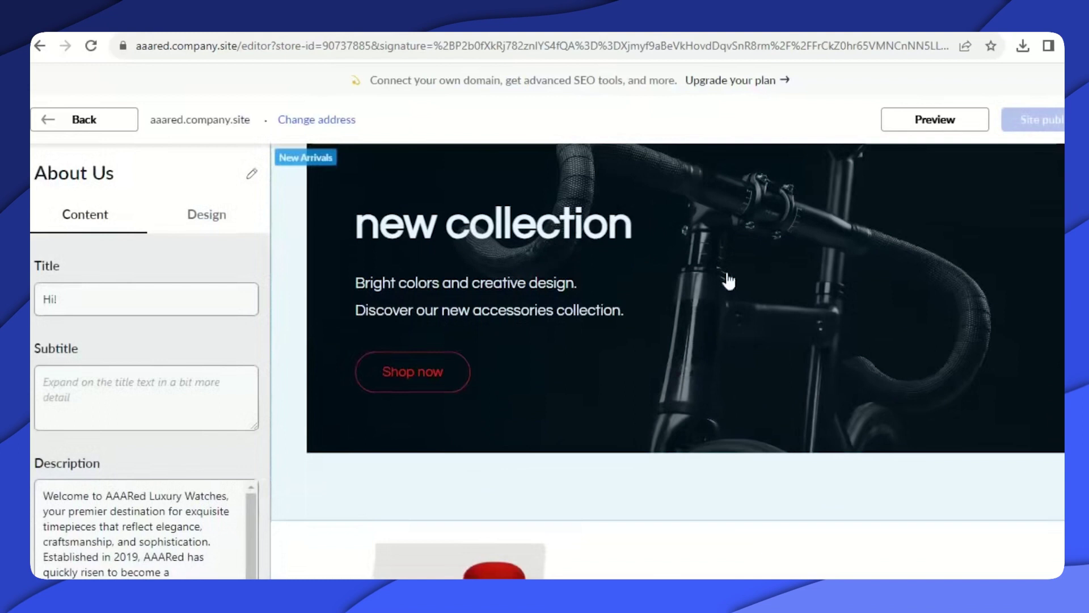
# Upload WatchesBanner1 (2) as the New Arrivals banner image and publish the site.
pyautogui.click(678, 240)
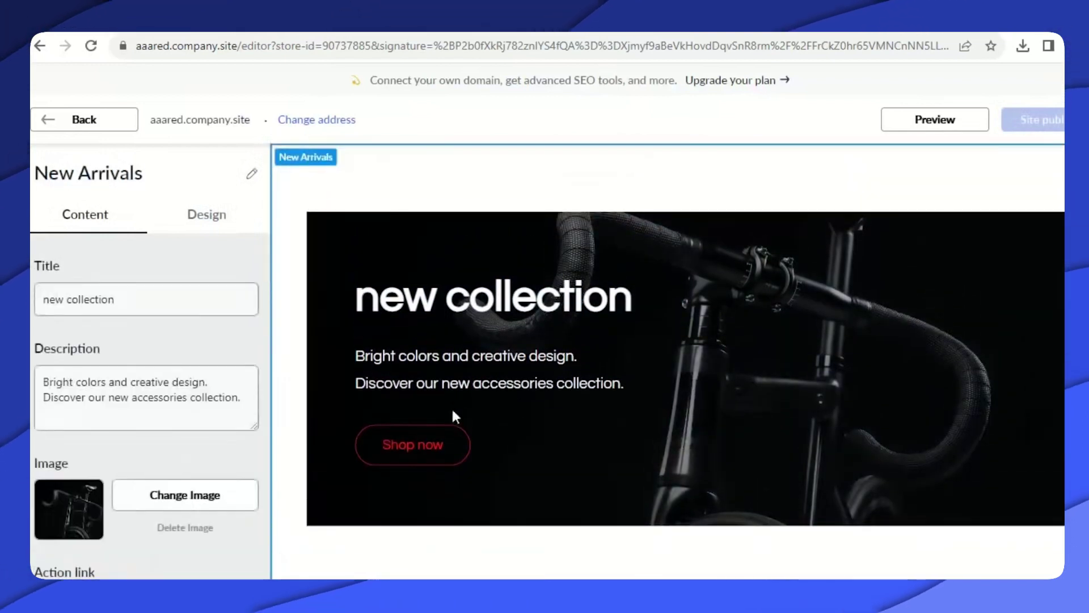
pyautogui.scroll(-3, 592, 341)
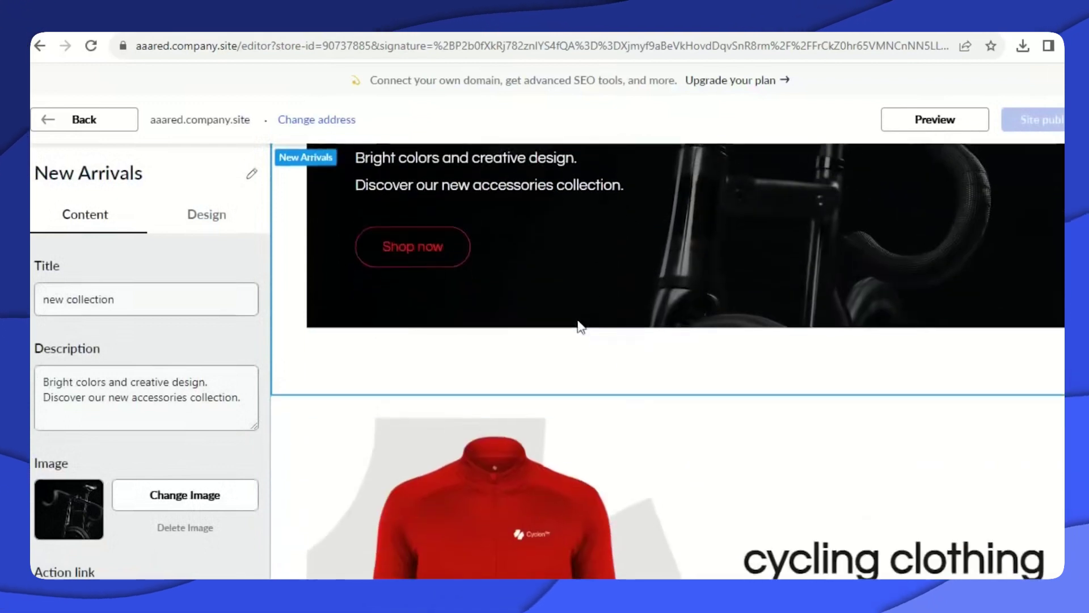
pyautogui.scroll(-2, 144, 363)
pyautogui.scroll(-1, 145, 364)
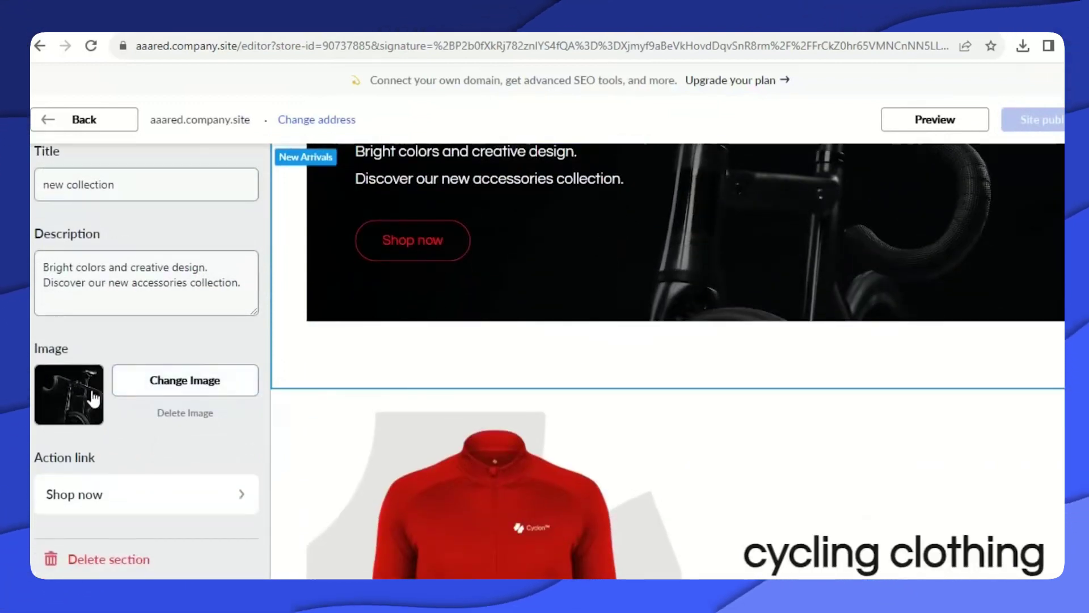
pyautogui.click(180, 379)
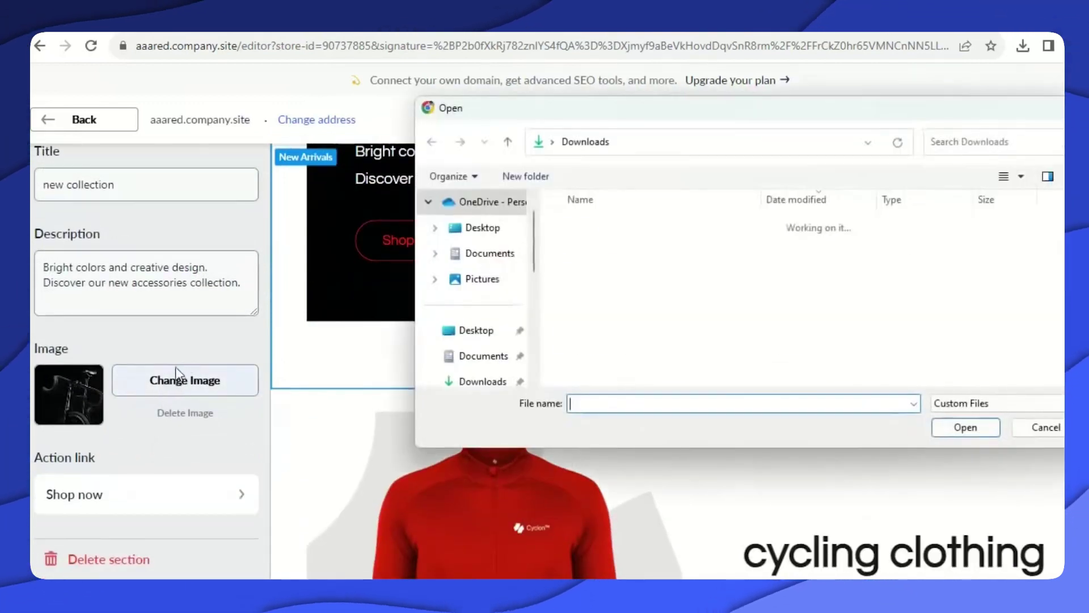
pyautogui.scroll(-1, 693, 324)
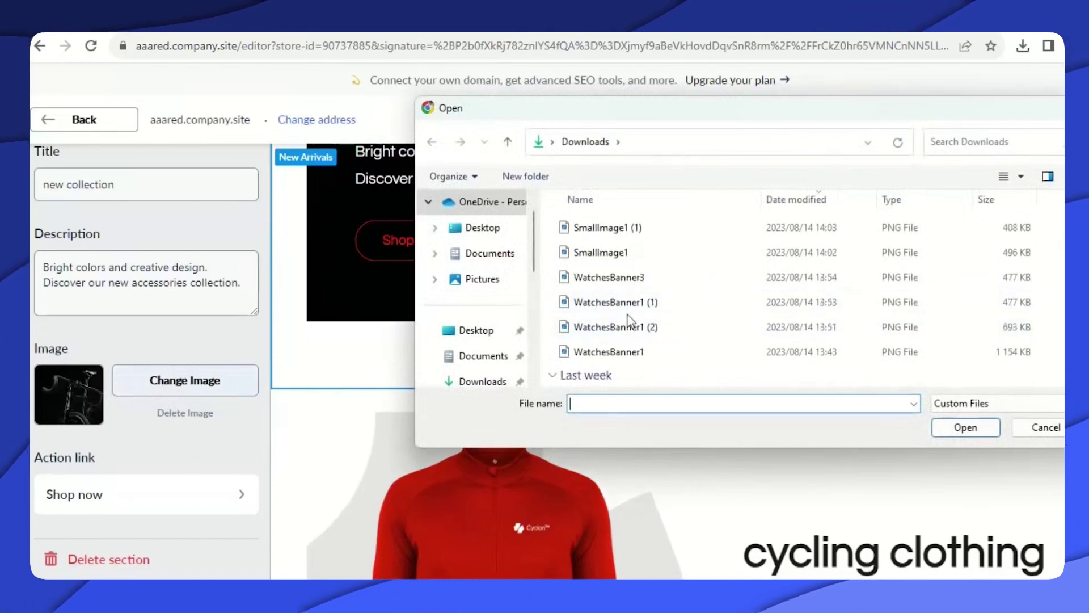
pyautogui.click(658, 329)
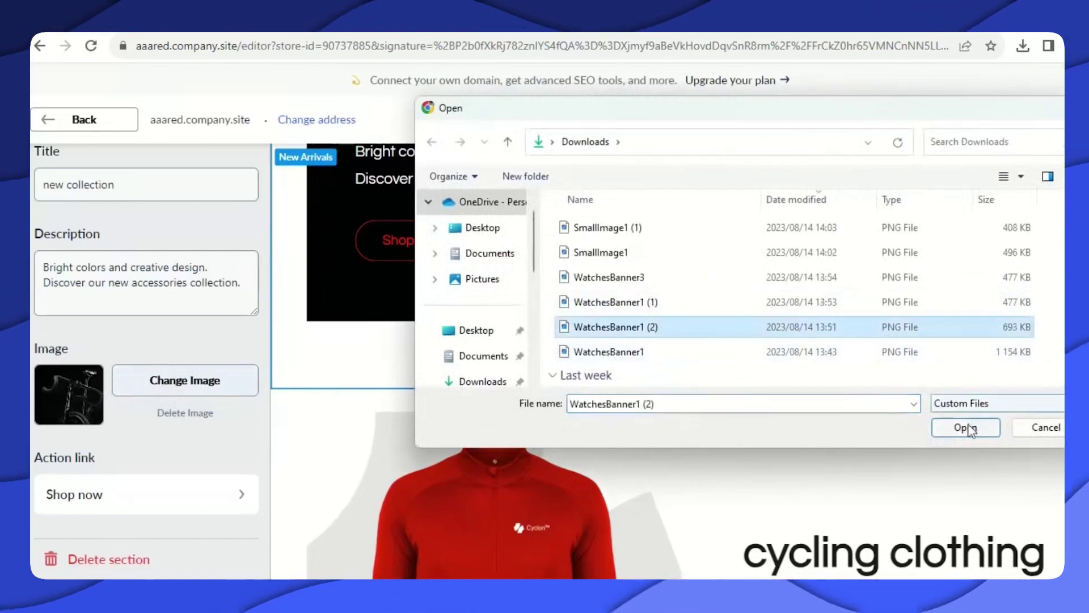
pyautogui.click(964, 428)
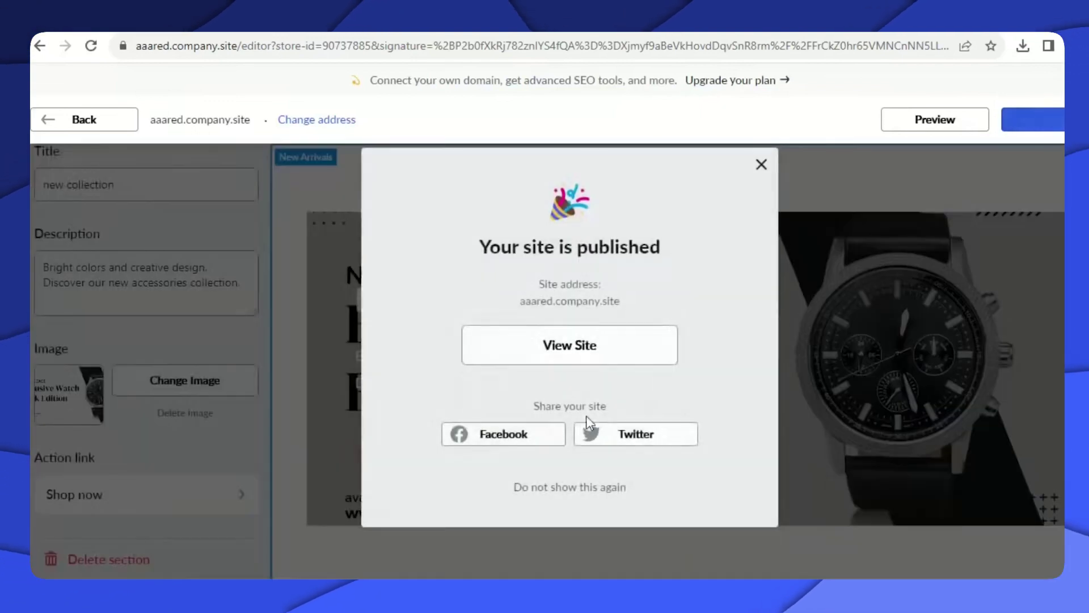
pyautogui.click(761, 165)
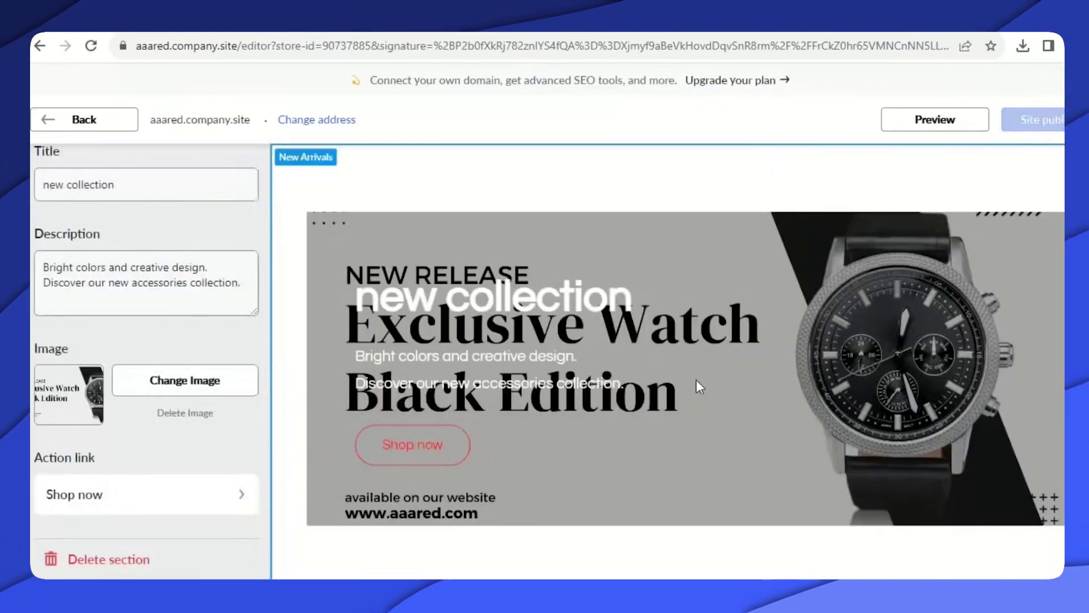
pyautogui.scroll(-5, 696, 386)
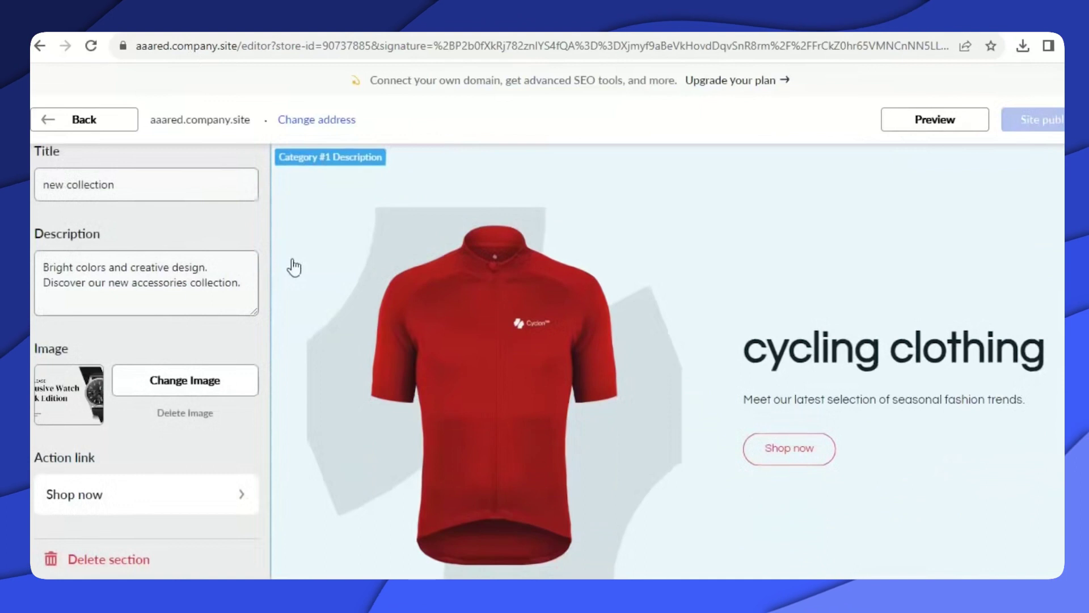
# Upload SmallImage1 (2) as the cycling clothing section image and republish the site.
pyautogui.click(547, 384)
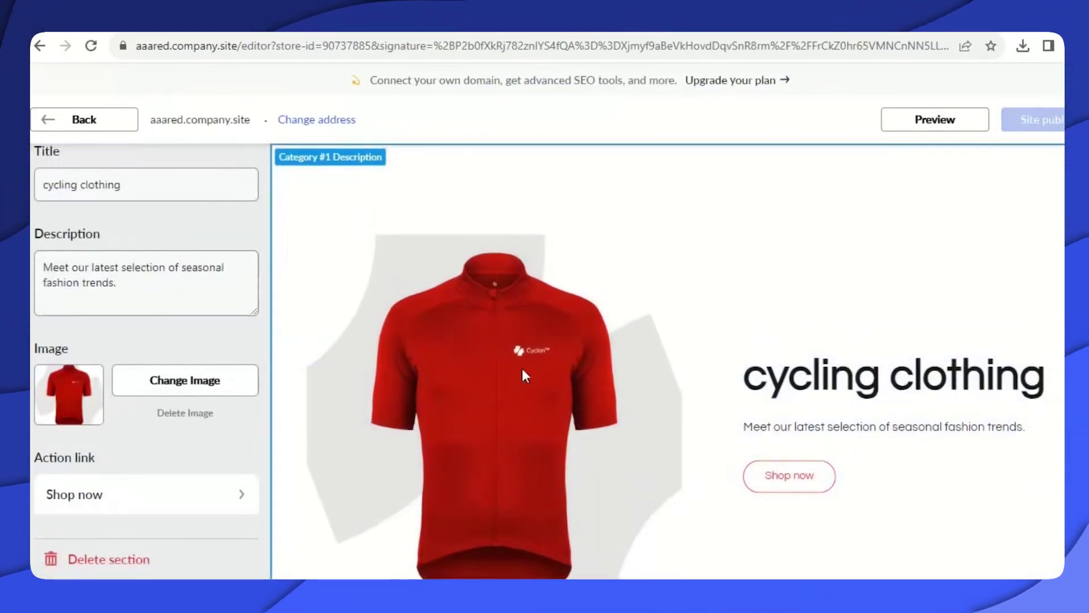
pyautogui.click(190, 390)
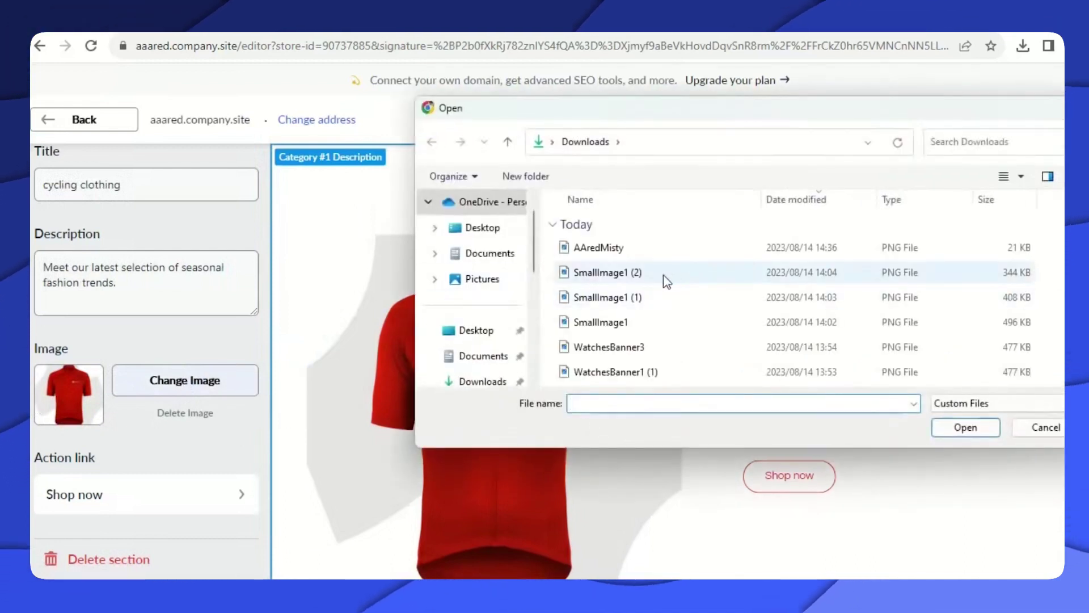
pyautogui.click(663, 271)
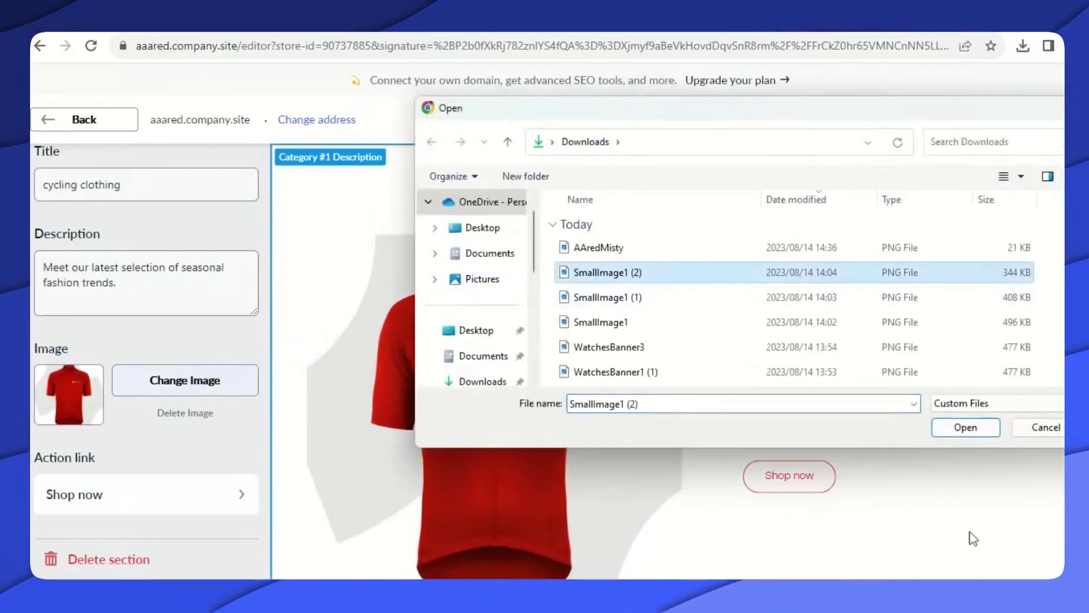
pyautogui.click(964, 427)
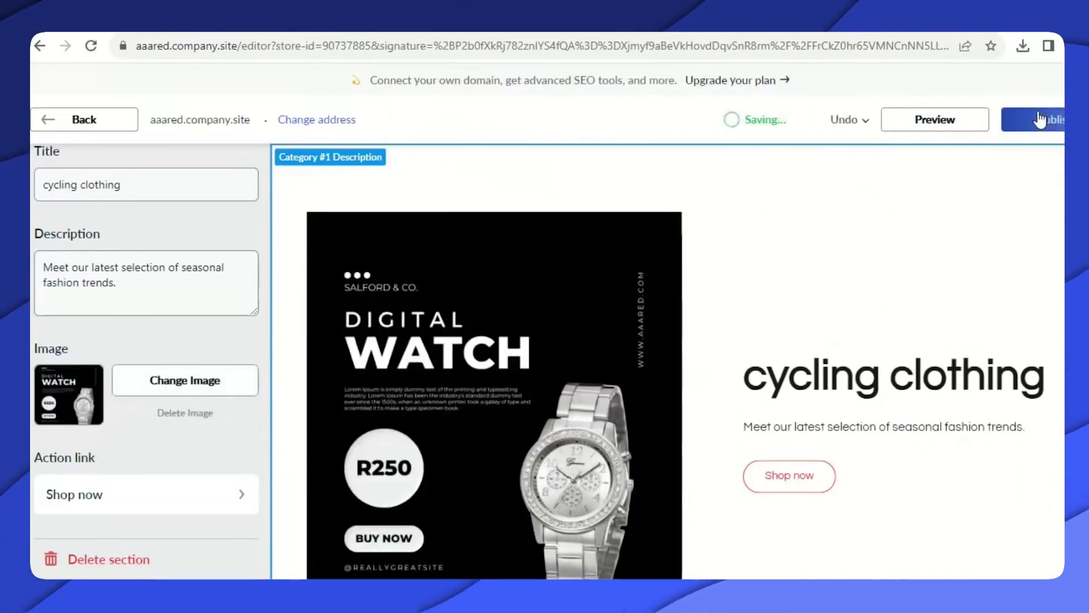
pyautogui.click(1039, 120)
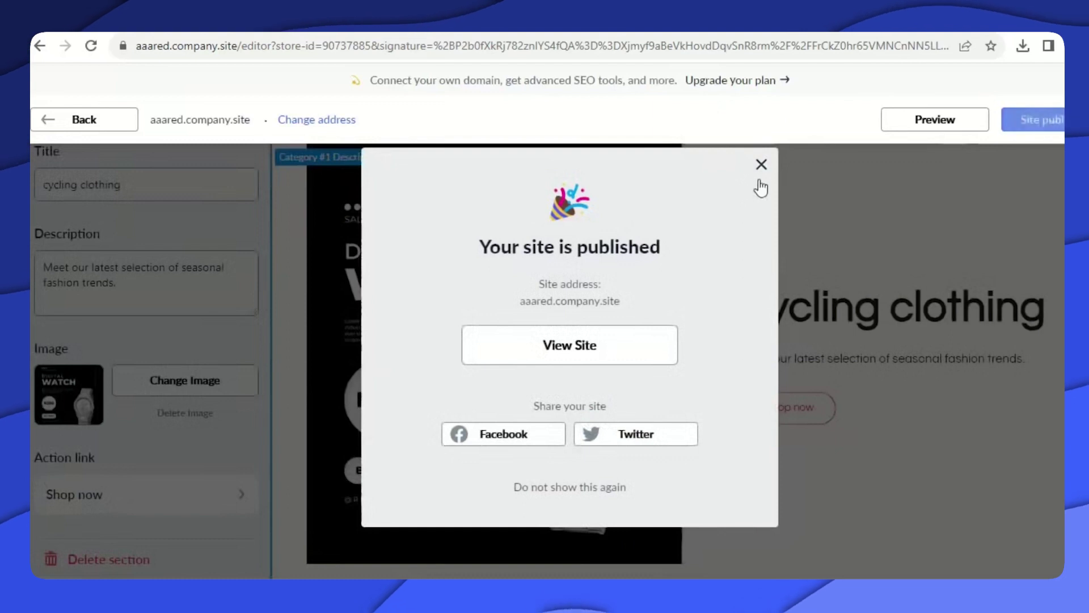
pyautogui.click(760, 166)
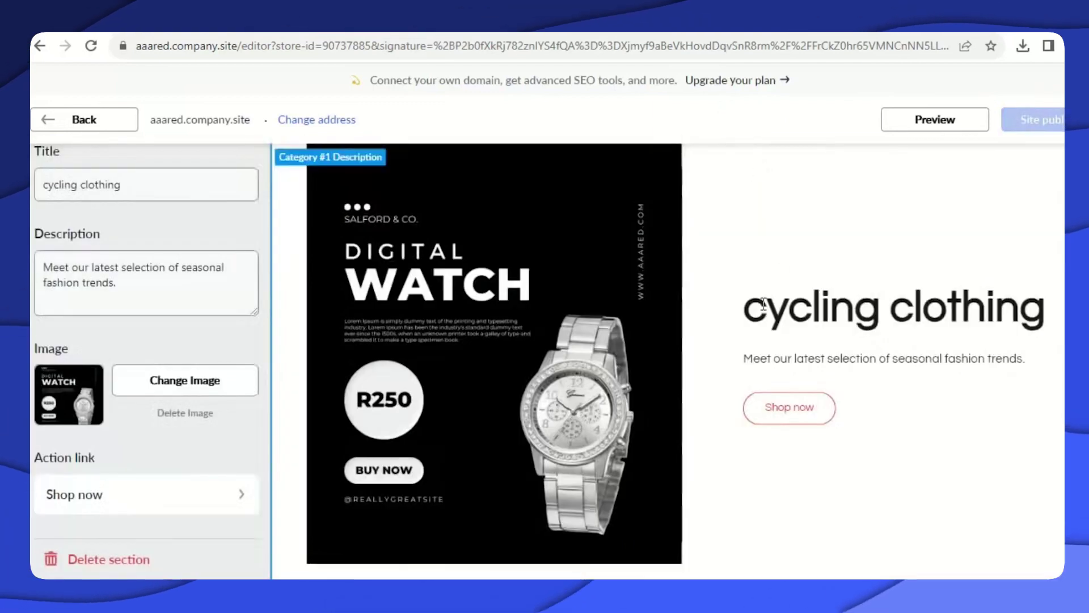
pyautogui.scroll(-5, 754, 318)
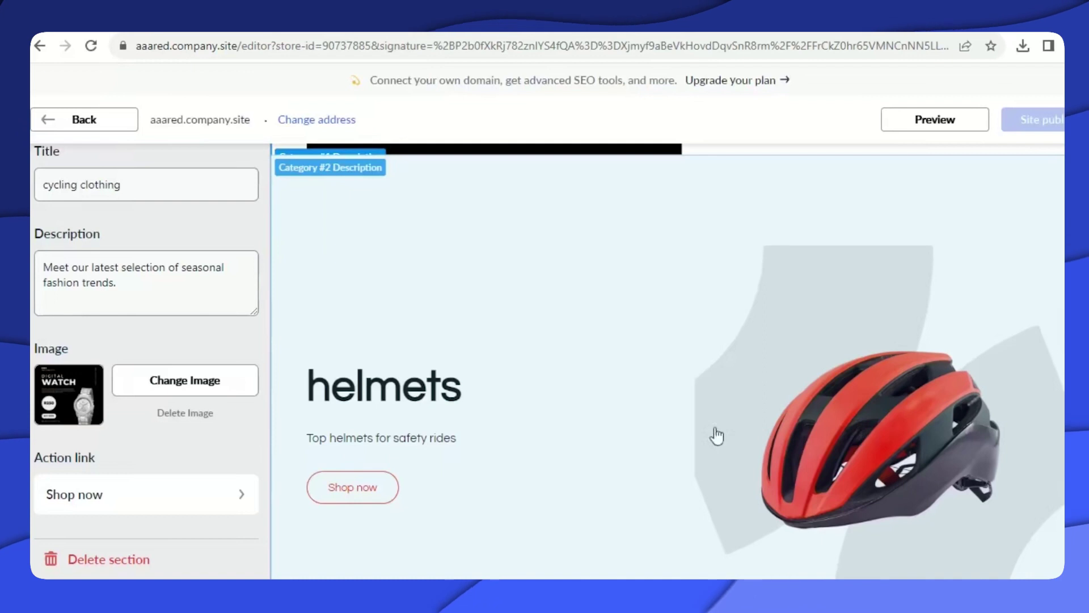
# Rename the helmets section title to 'Women'.
pyautogui.click(366, 383)
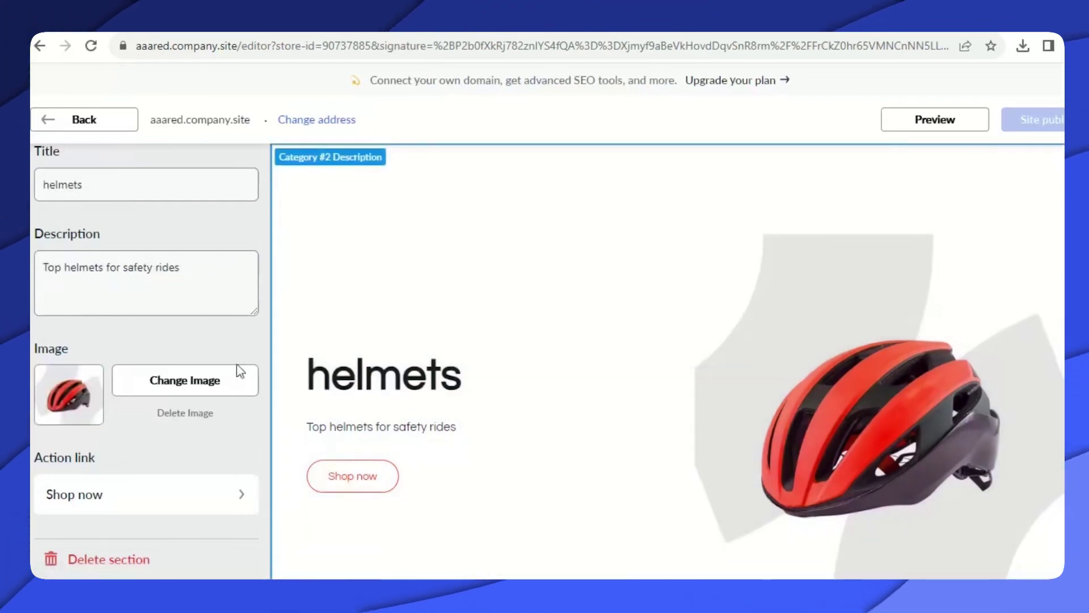
pyautogui.doubleClick(86, 189)
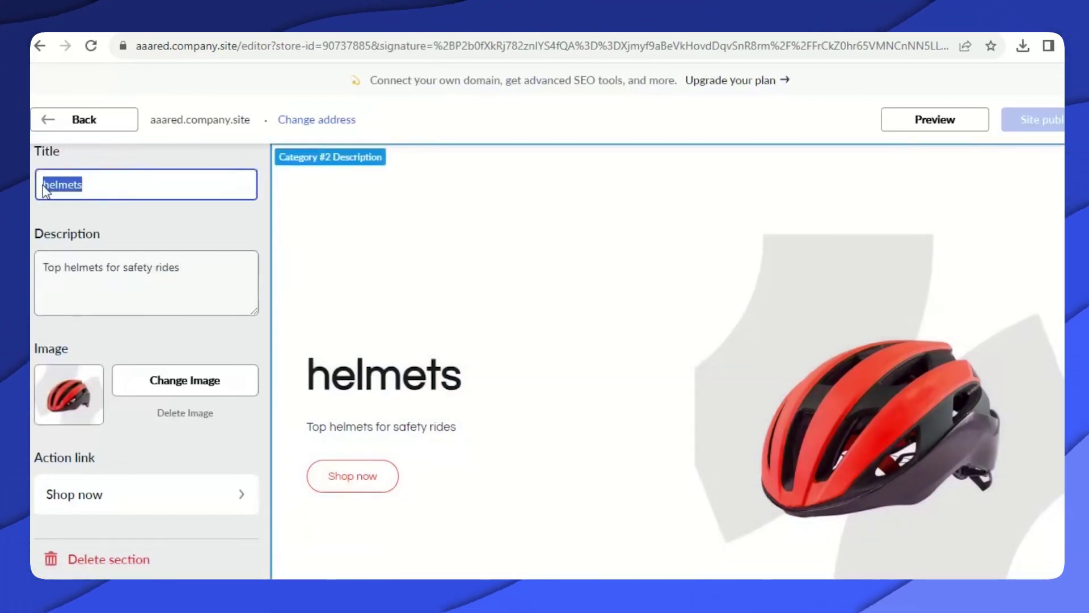
pyautogui.write('Women')
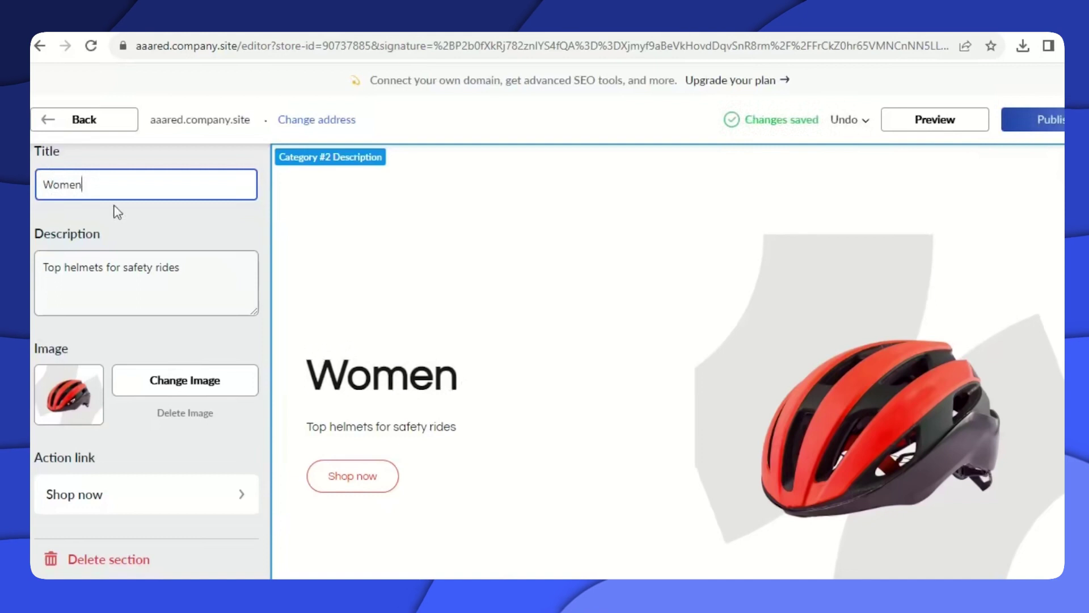
pyautogui.click(793, 412)
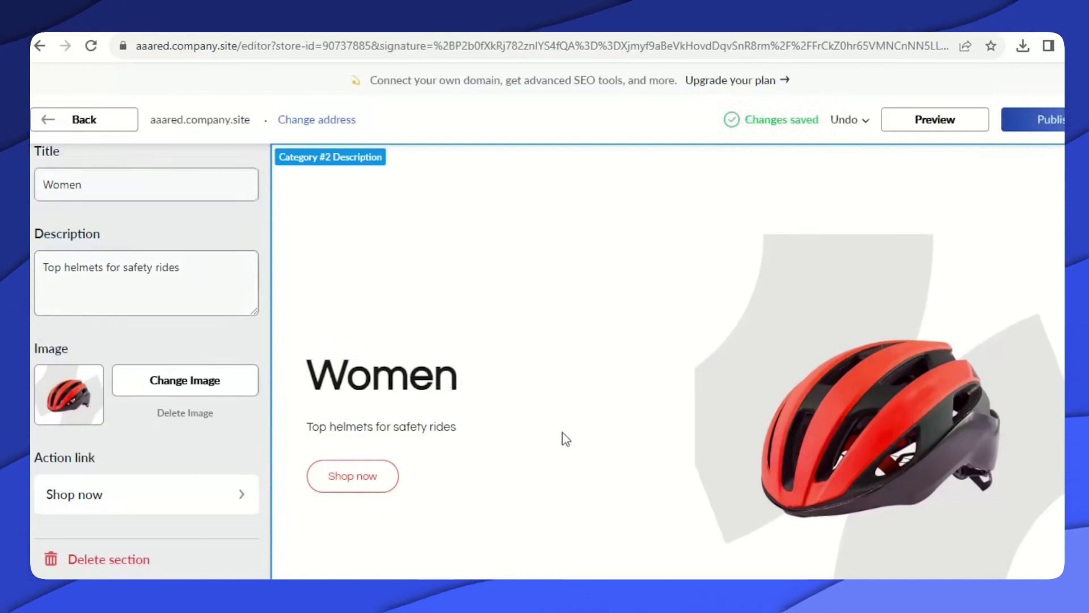
# Upload the Digital Watch image for the Women section and republish the site.
pyautogui.click(177, 381)
pyautogui.doubleClick(597, 281)
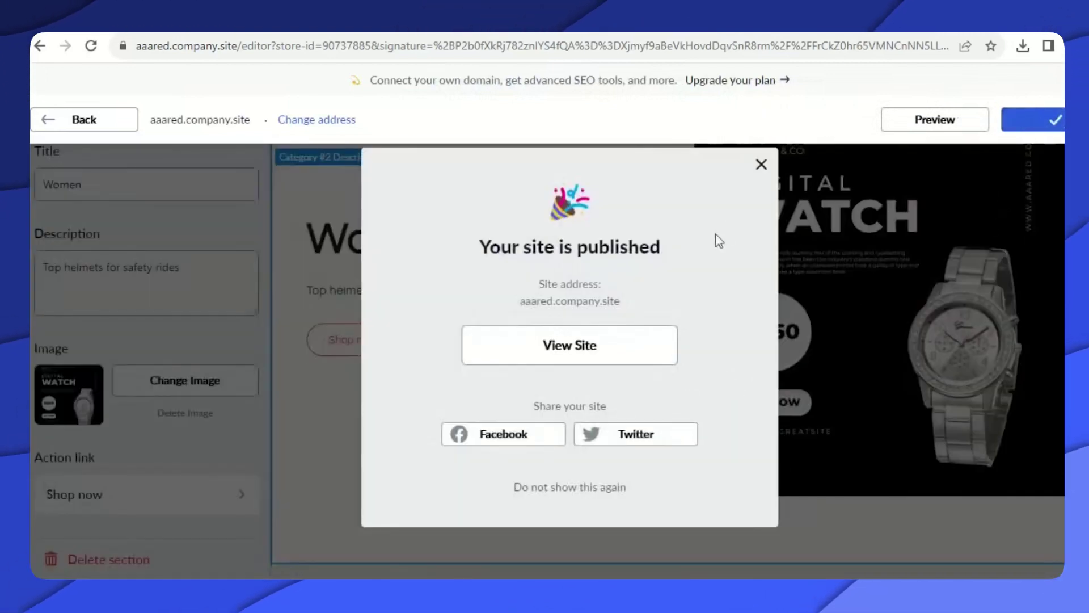
pyautogui.click(760, 165)
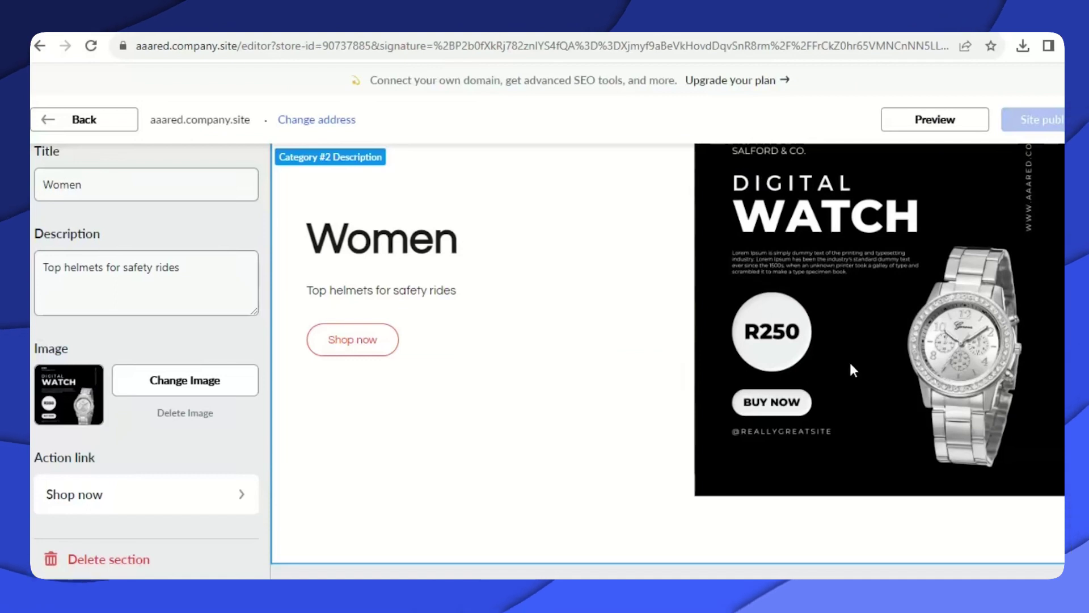
pyautogui.scroll(15, 849, 369)
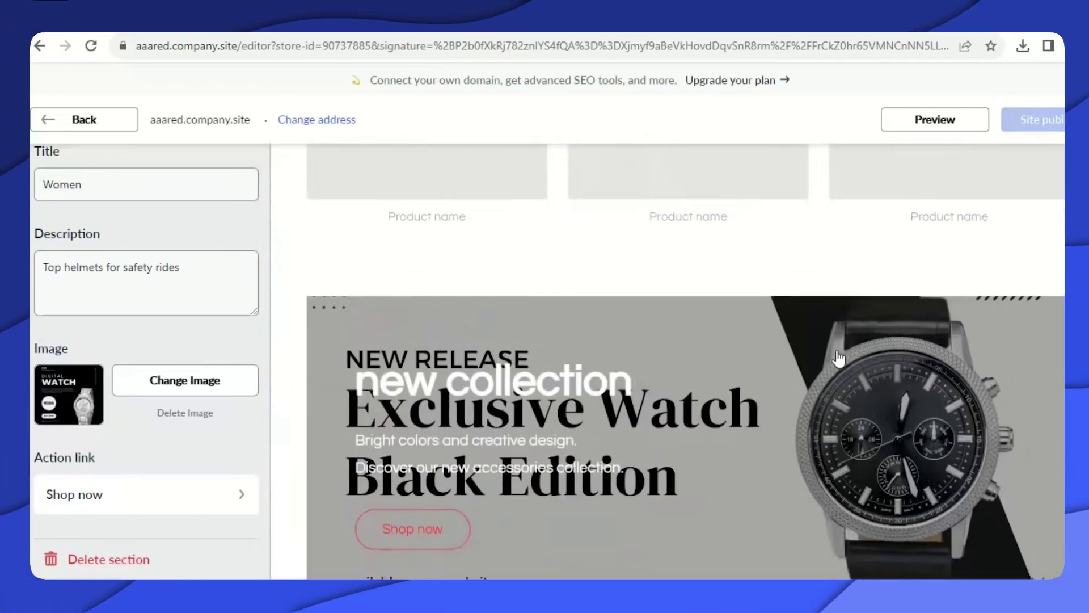
# Scroll the preview down to the Contacts 'visit us' section and open its settings.
pyautogui.scroll(10, 839, 358)
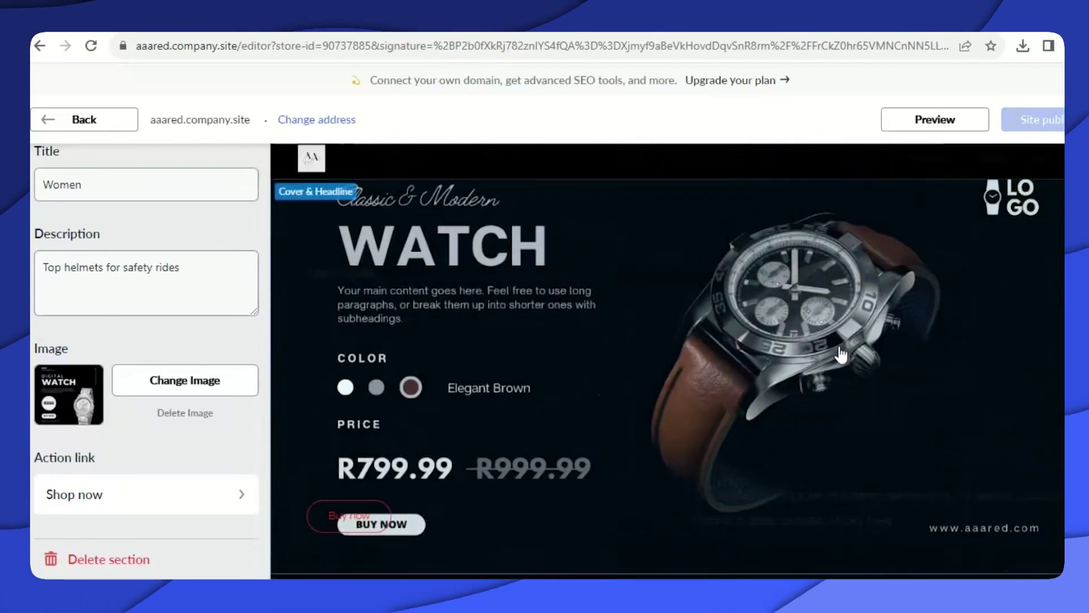
pyautogui.scroll(-5, 785, 238)
pyautogui.scroll(4, 787, 242)
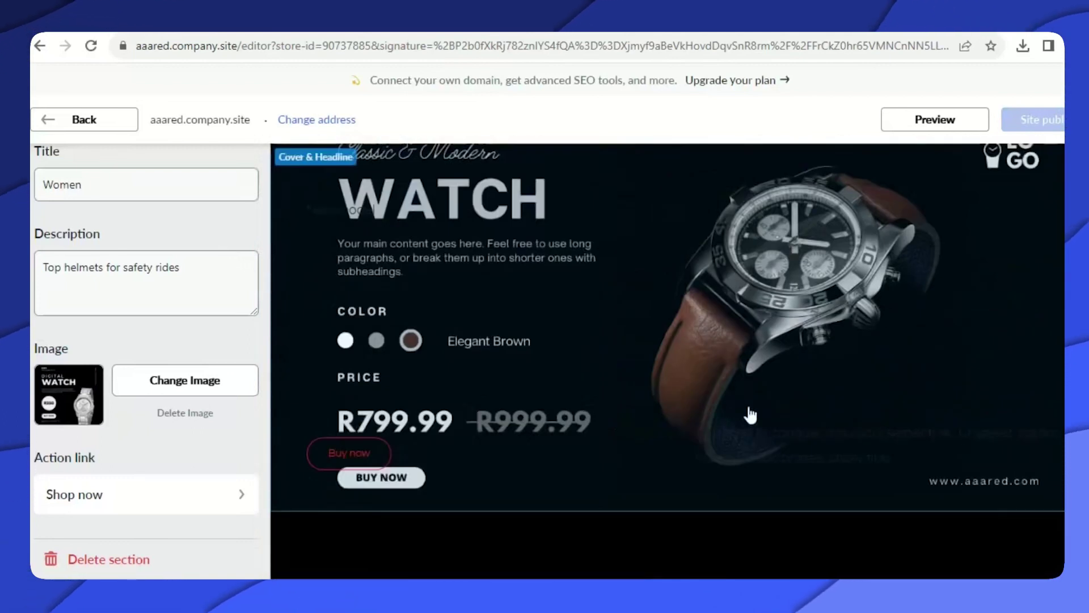
pyautogui.scroll(-12, 750, 416)
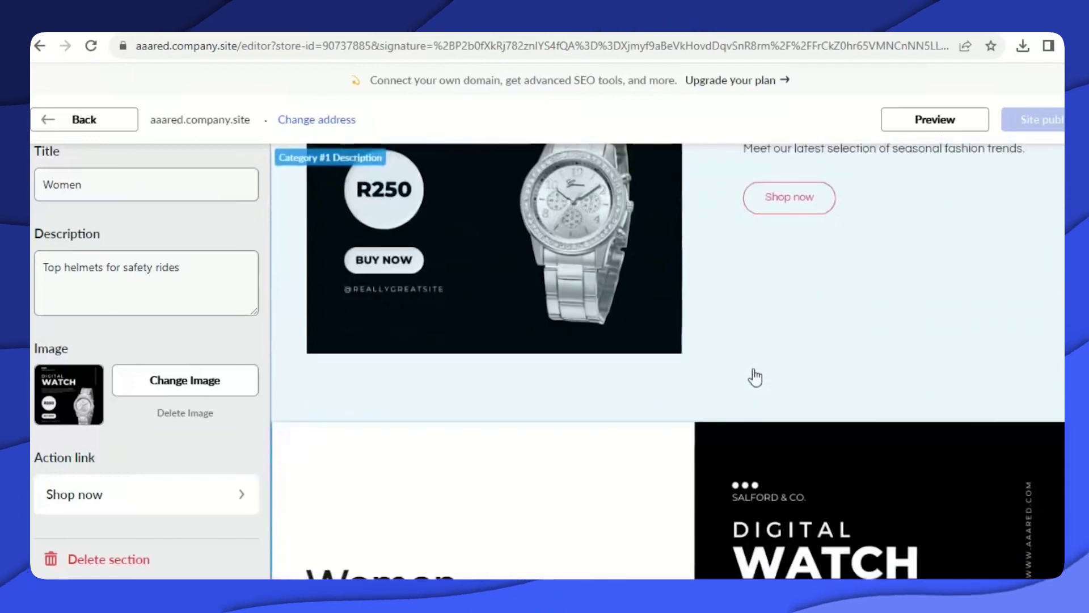
pyautogui.scroll(-12, 755, 377)
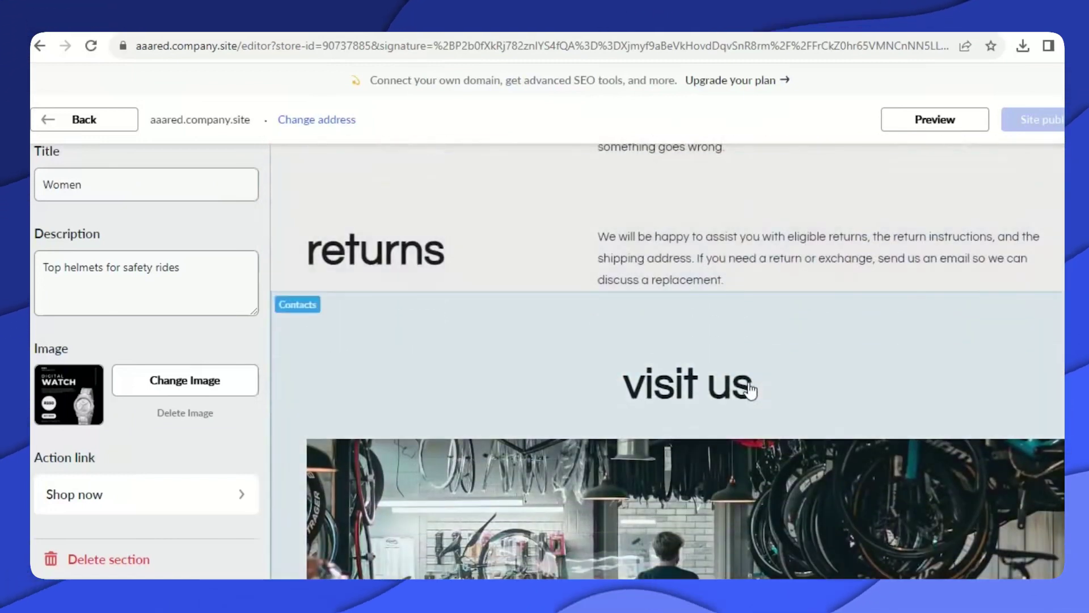
pyautogui.scroll(-5, 746, 391)
pyautogui.scroll(3, 734, 393)
pyautogui.scroll(-4, 738, 396)
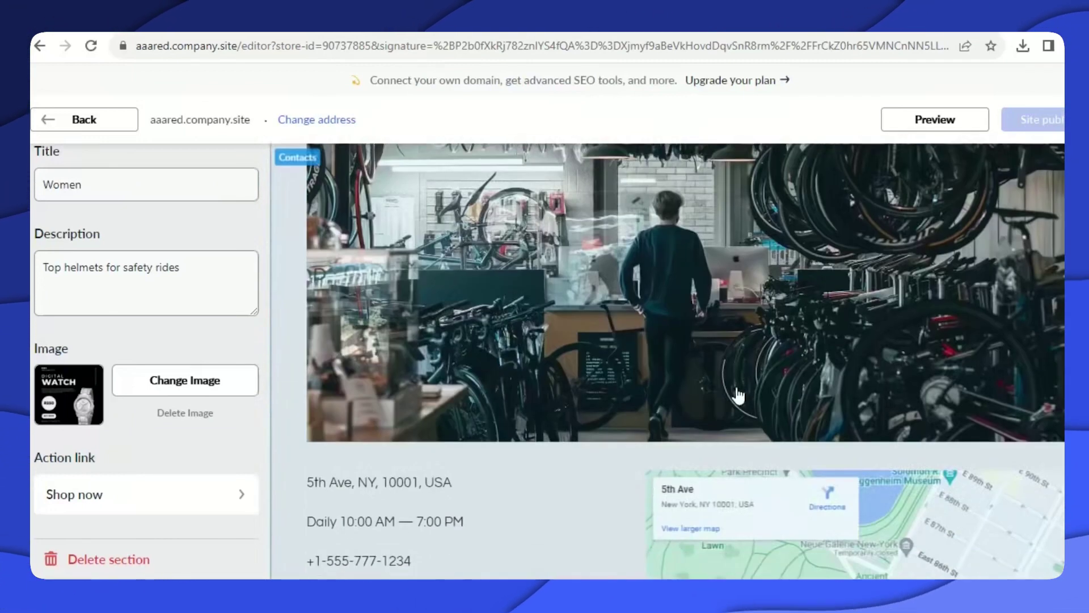
pyautogui.scroll(-2, 762, 363)
pyautogui.scroll(4, 717, 377)
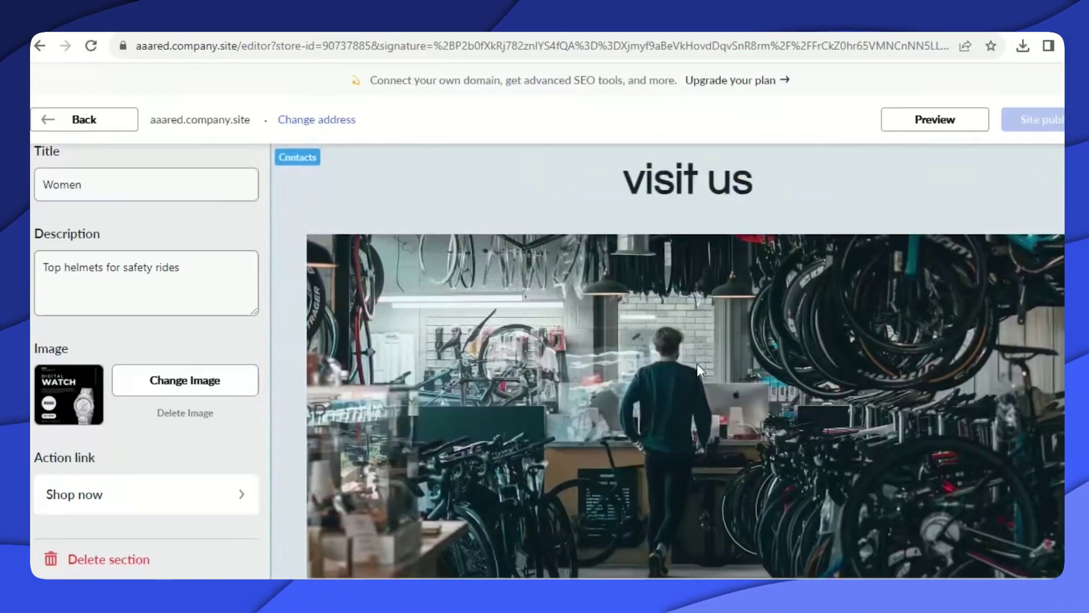
pyautogui.click(697, 365)
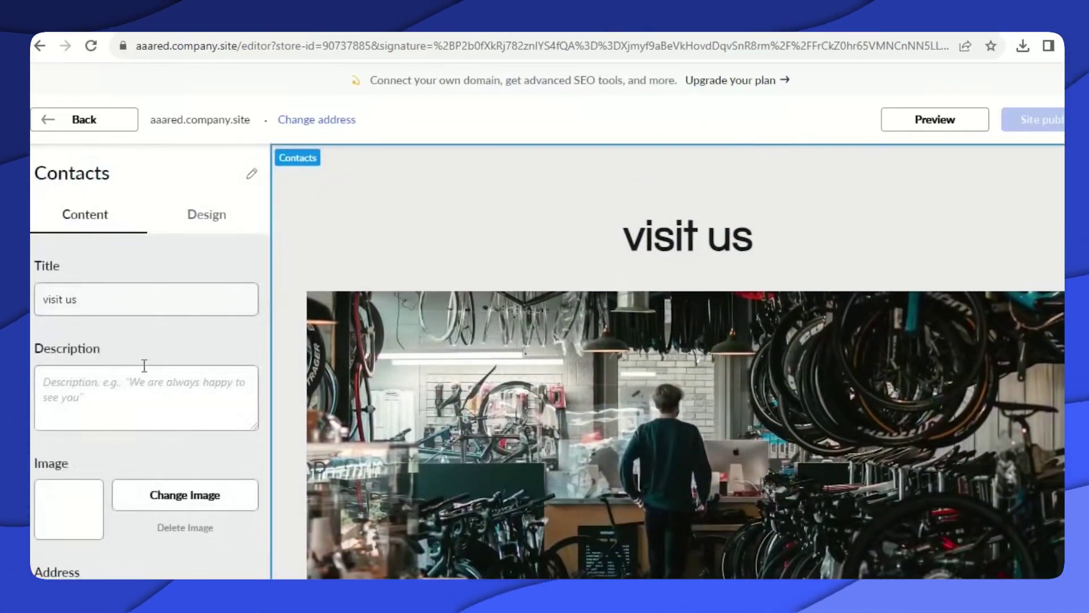
# Upload WatchesBanner3 as the Contacts section image, then view the contact details and map.
pyautogui.scroll(-3, 205, 397)
pyautogui.click(185, 334)
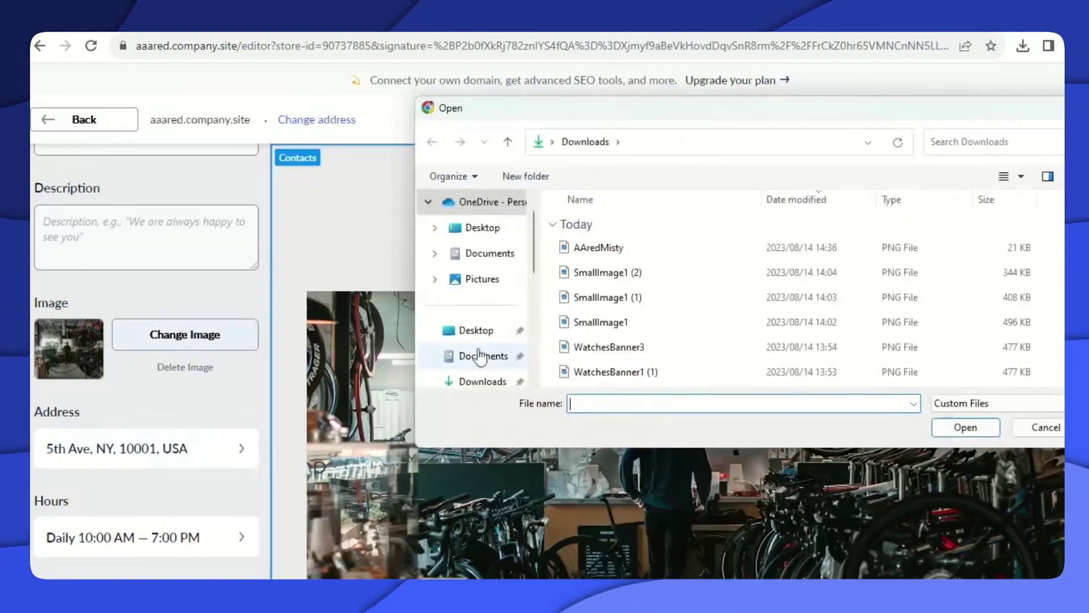
pyautogui.click(631, 351)
pyautogui.click(964, 427)
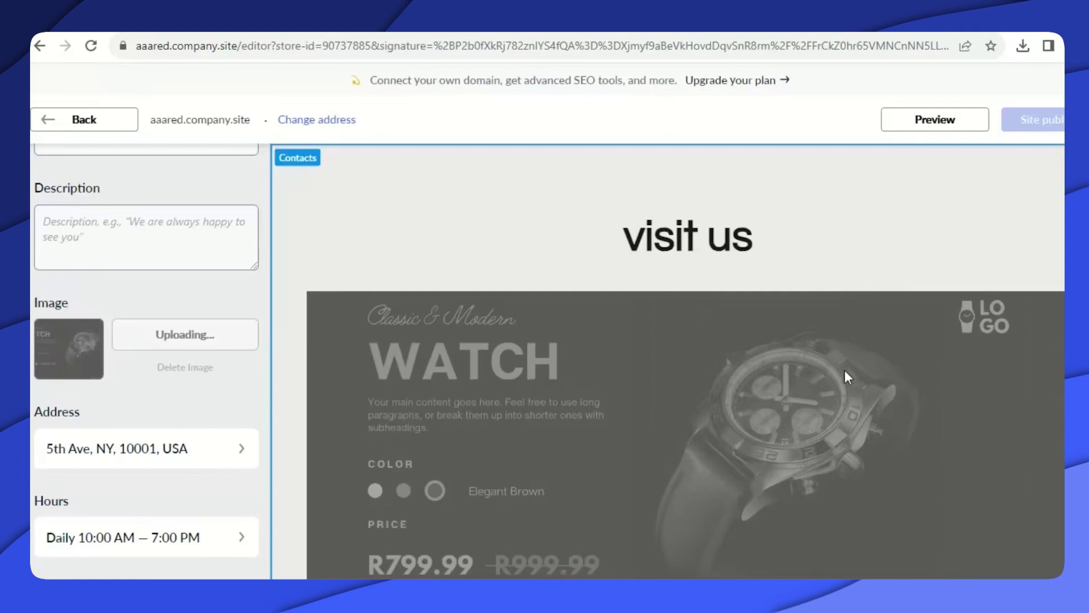
pyautogui.scroll(-10, 878, 368)
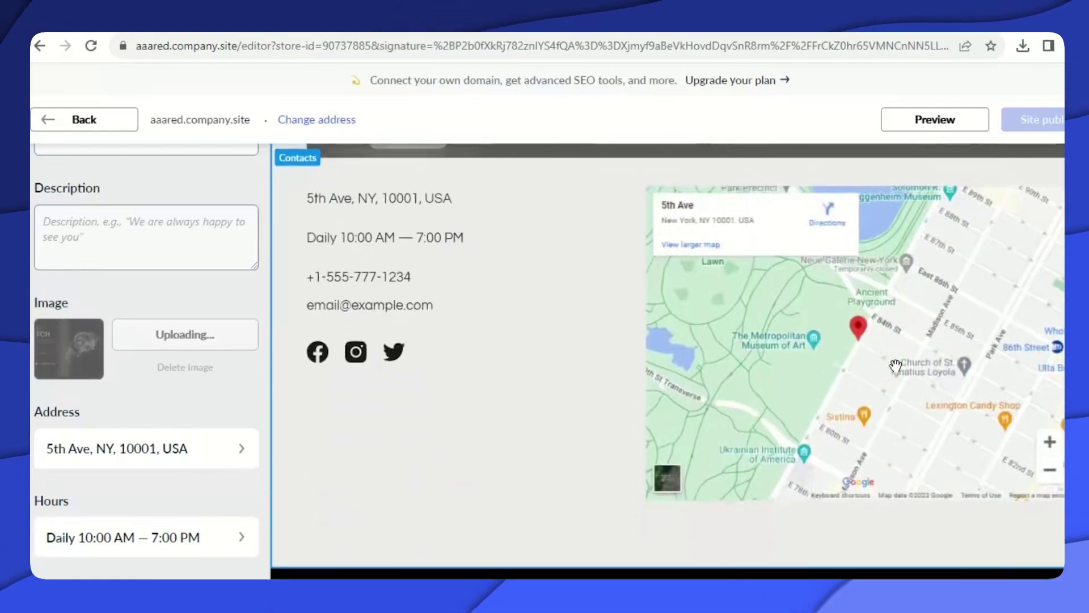
pyautogui.scroll(8, 894, 365)
pyautogui.scroll(-5, 895, 366)
pyautogui.scroll(7, 885, 371)
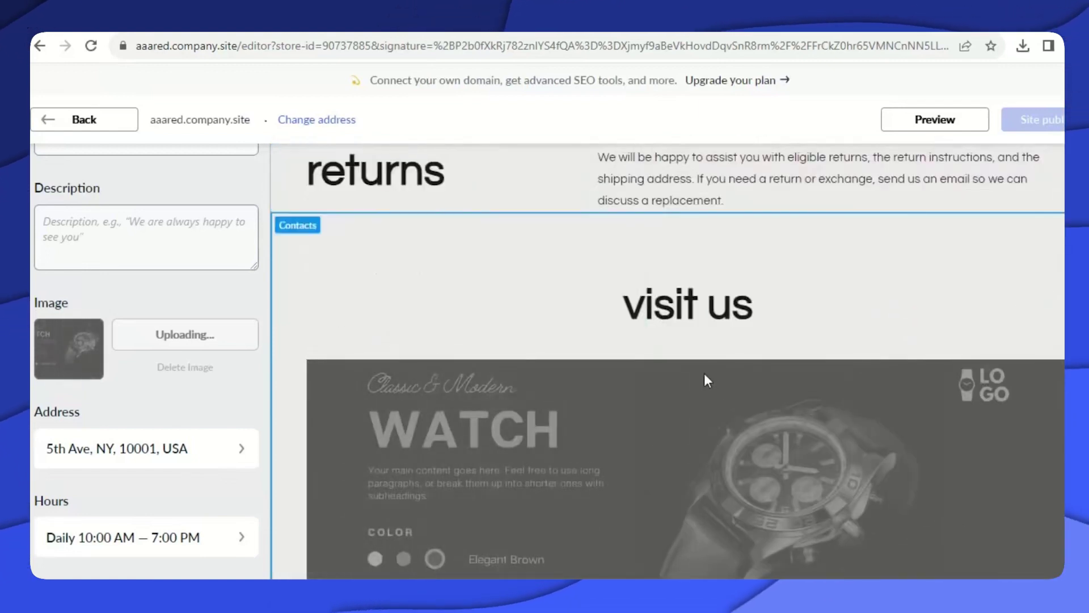
pyautogui.scroll(-6, 705, 376)
pyautogui.scroll(-5, 708, 379)
pyautogui.scroll(2, 432, 301)
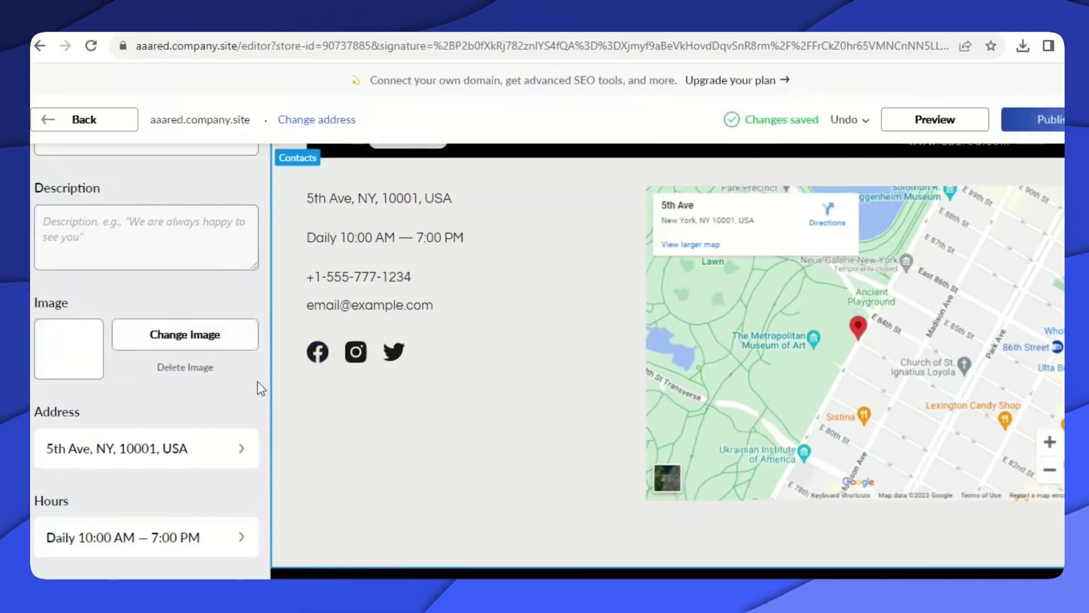
# Replace the 5th Ave, New York contact address with 'Johannesburg'.
pyautogui.click(227, 449)
pyautogui.moveTo(165, 354); pyautogui.dragTo(42, 340)
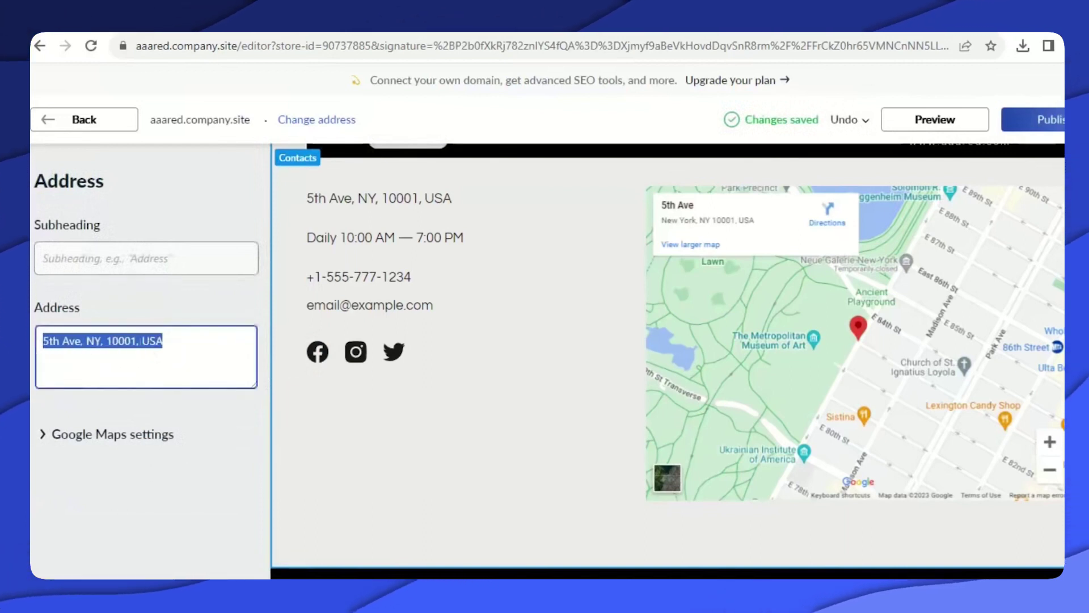
pyautogui.write('Joha')
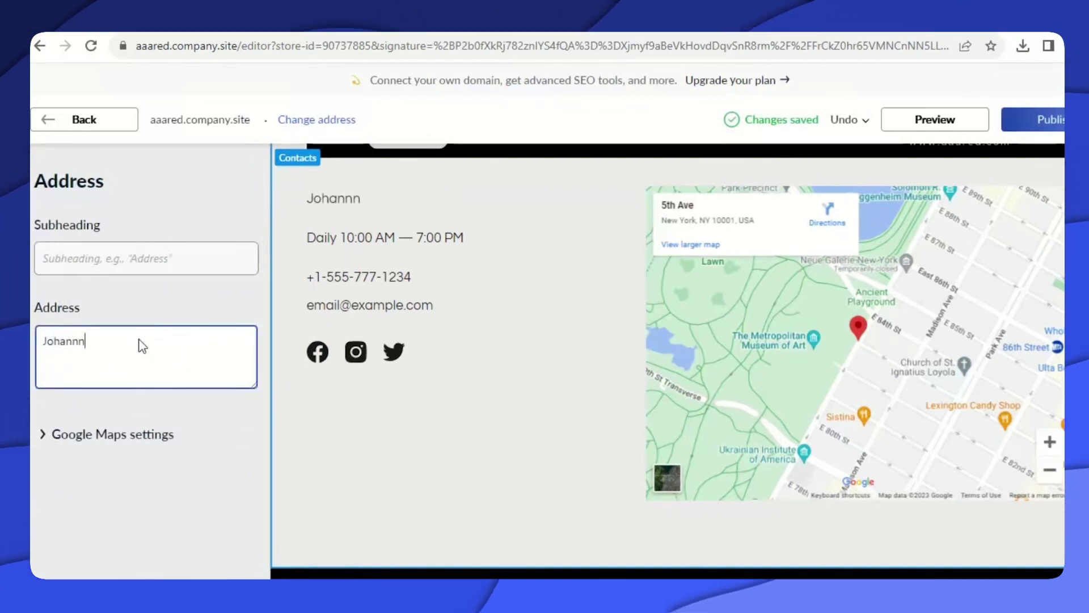
pyautogui.write('nnn')
pyautogui.press('BackSpace')
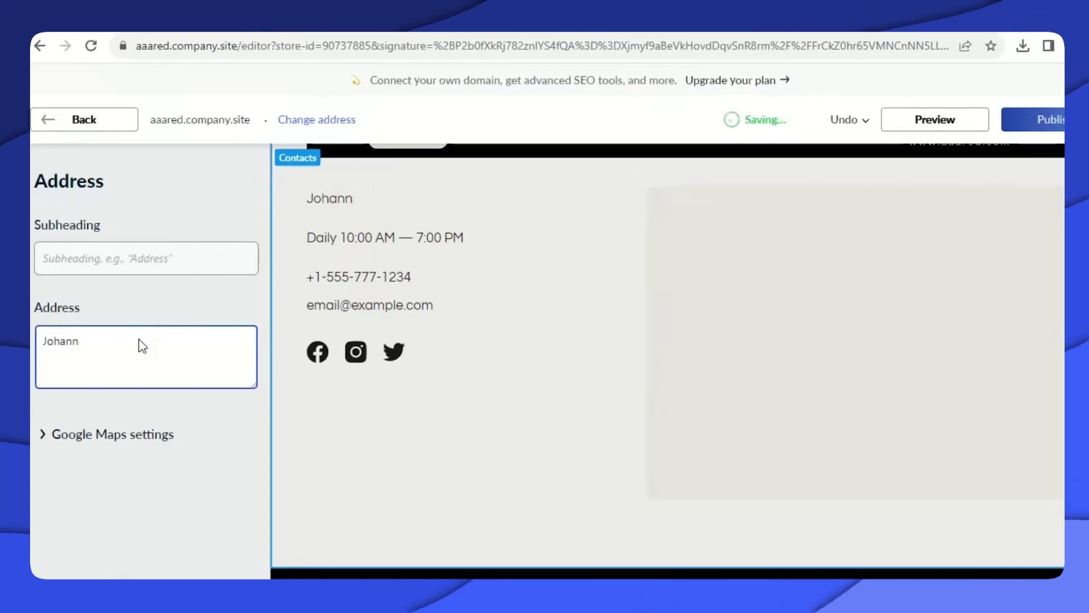
pyautogui.write('es')
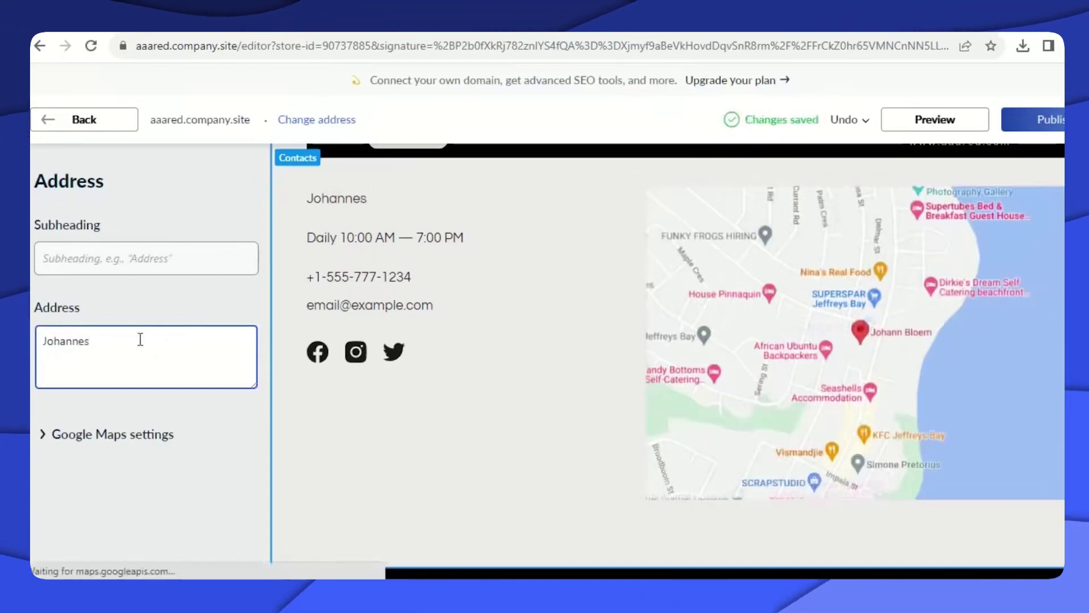
pyautogui.write('burg')
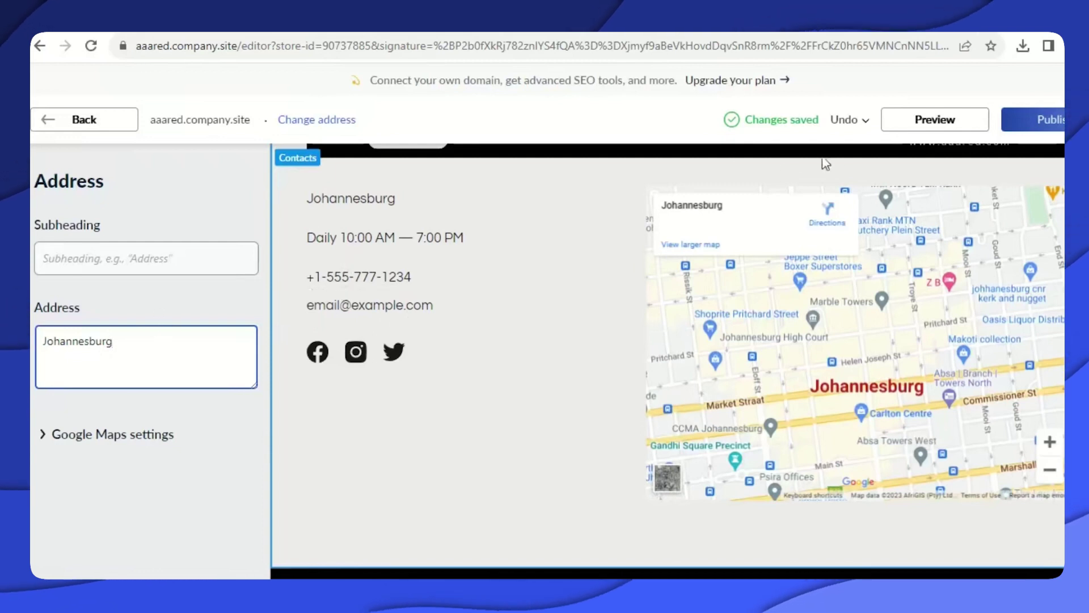
pyautogui.click(348, 285)
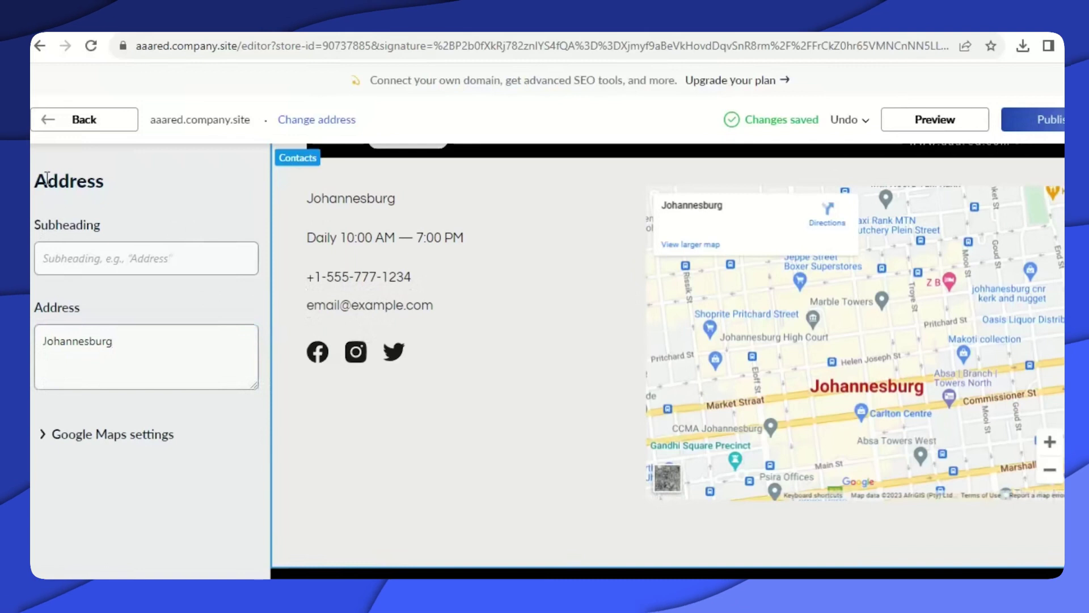
pyautogui.click(48, 121)
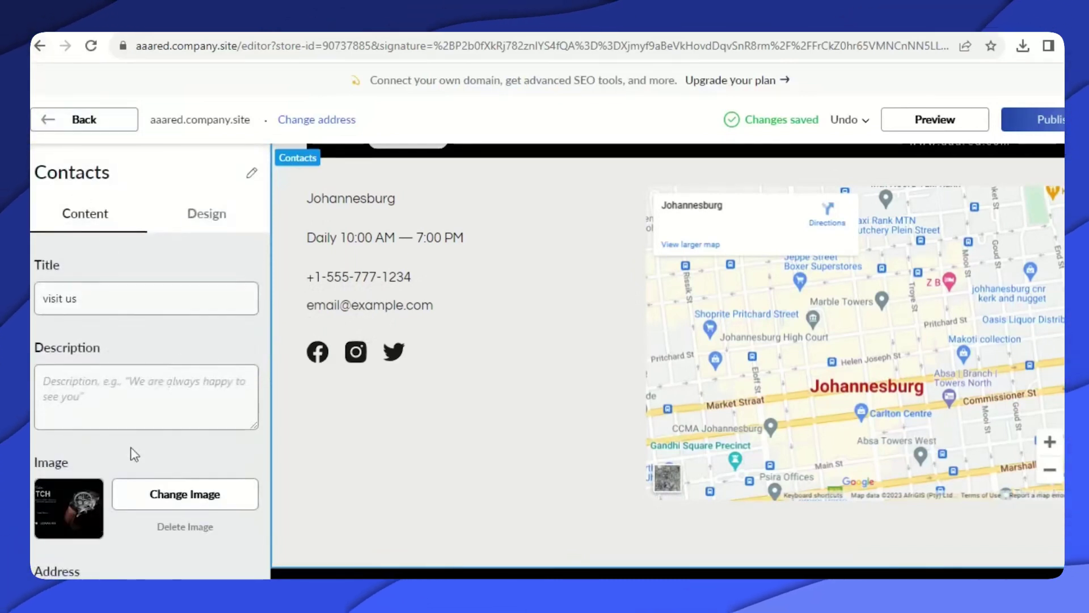
pyautogui.scroll(-7, 146, 433)
pyautogui.scroll(-1, 161, 385)
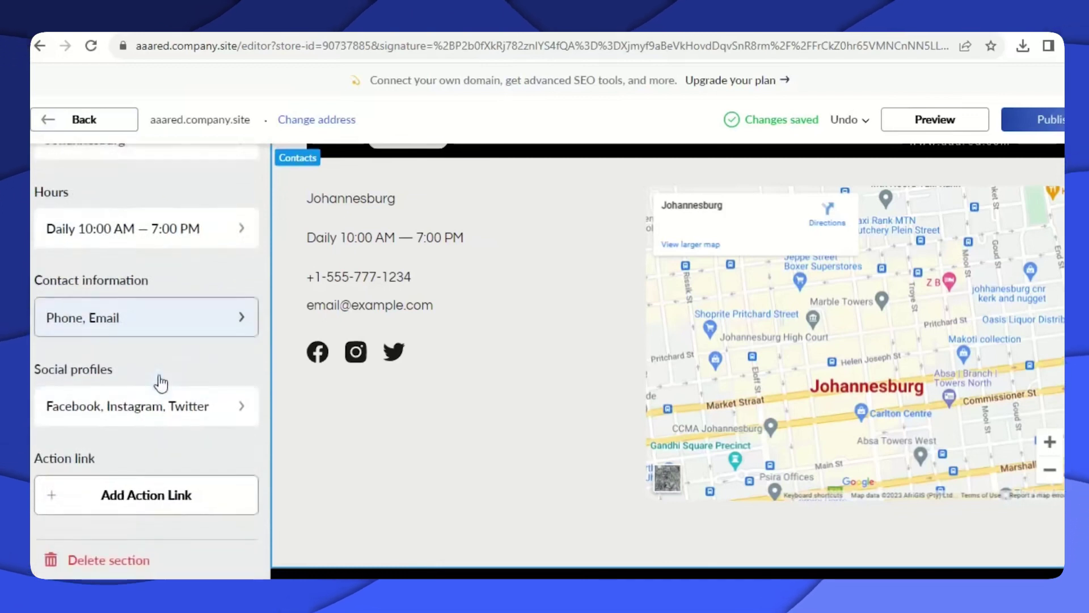
pyautogui.click(226, 325)
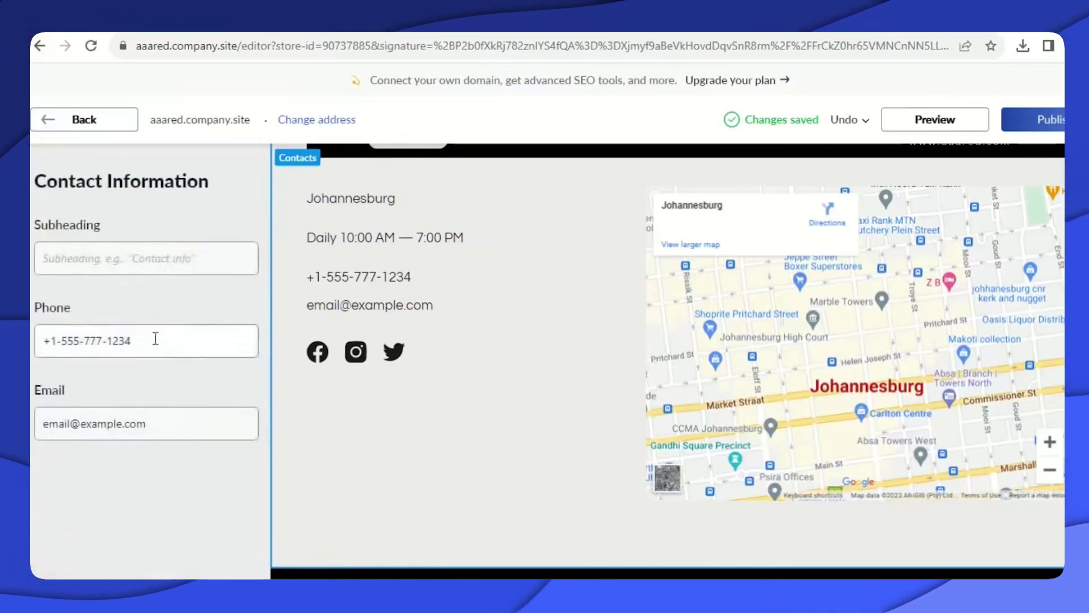
pyautogui.moveTo(134, 353); pyautogui.dragTo(45, 351)
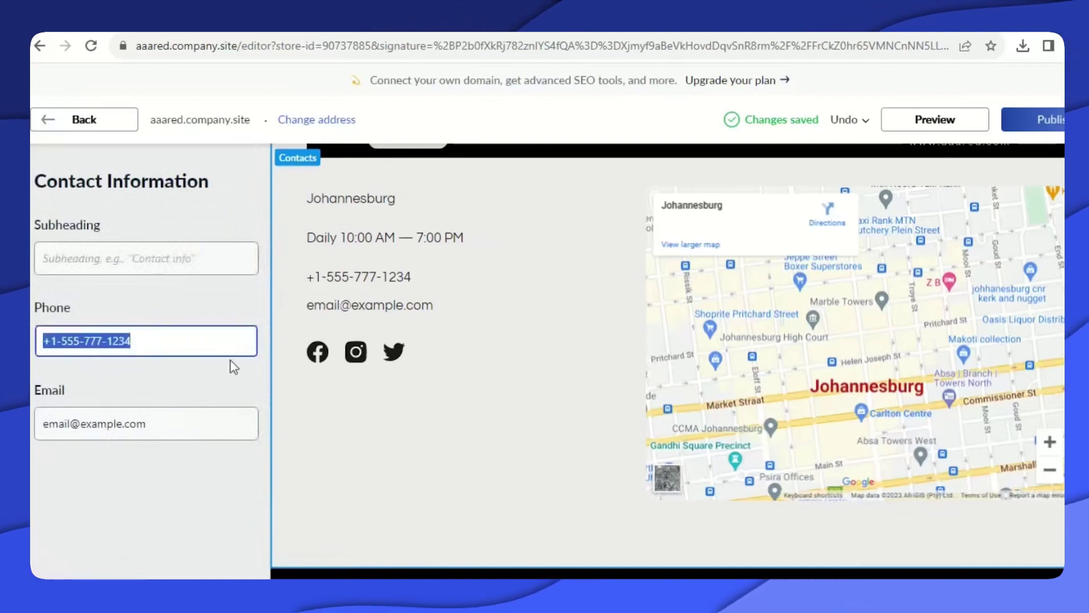
pyautogui.write('+')
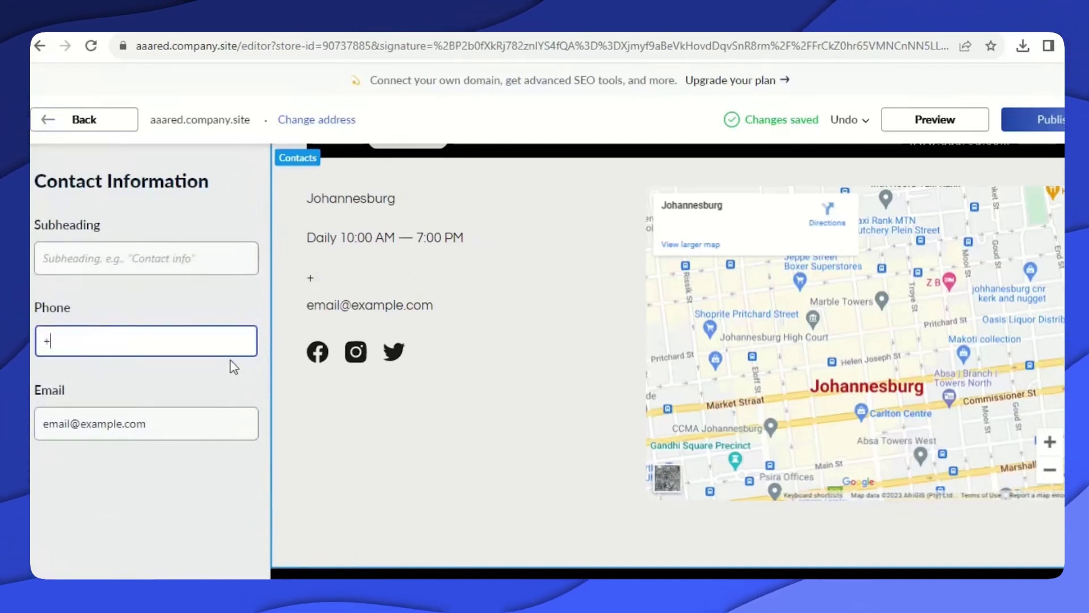
pyautogui.write('27 ')
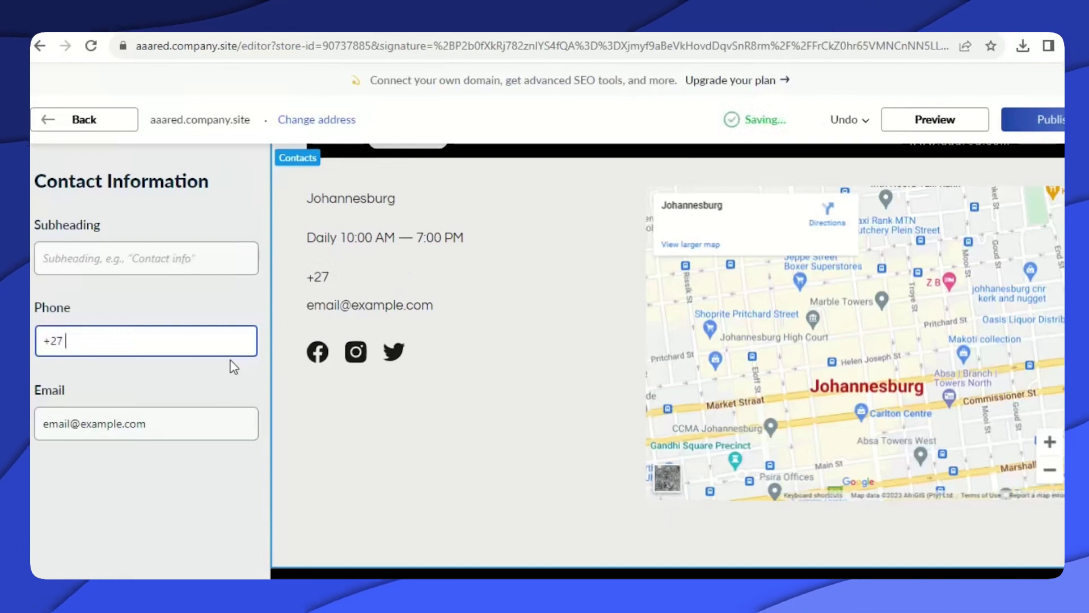
pyautogui.write('0000000')
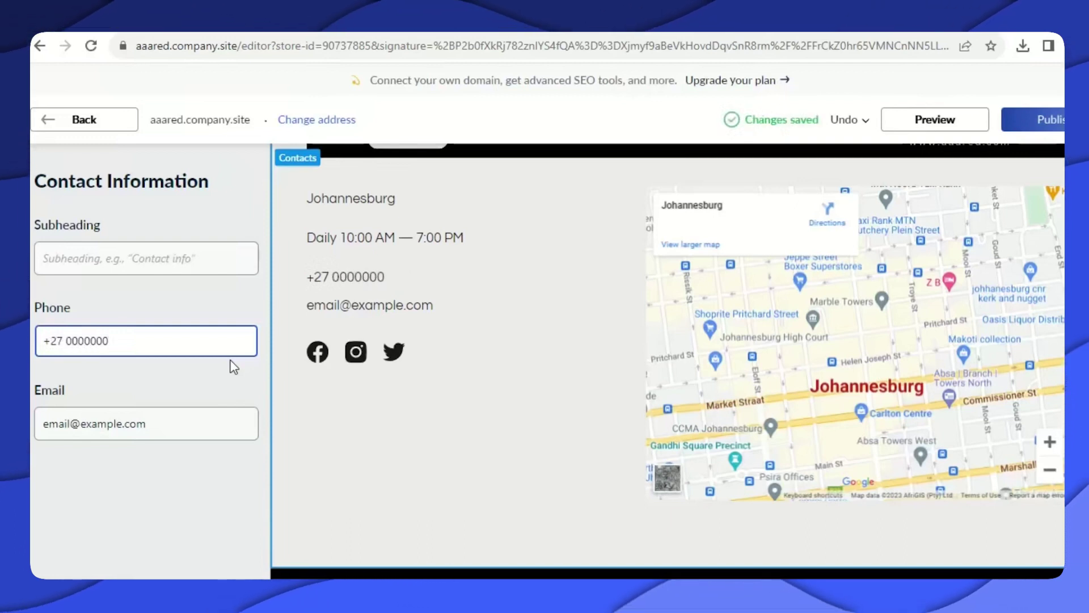
pyautogui.write('5555')
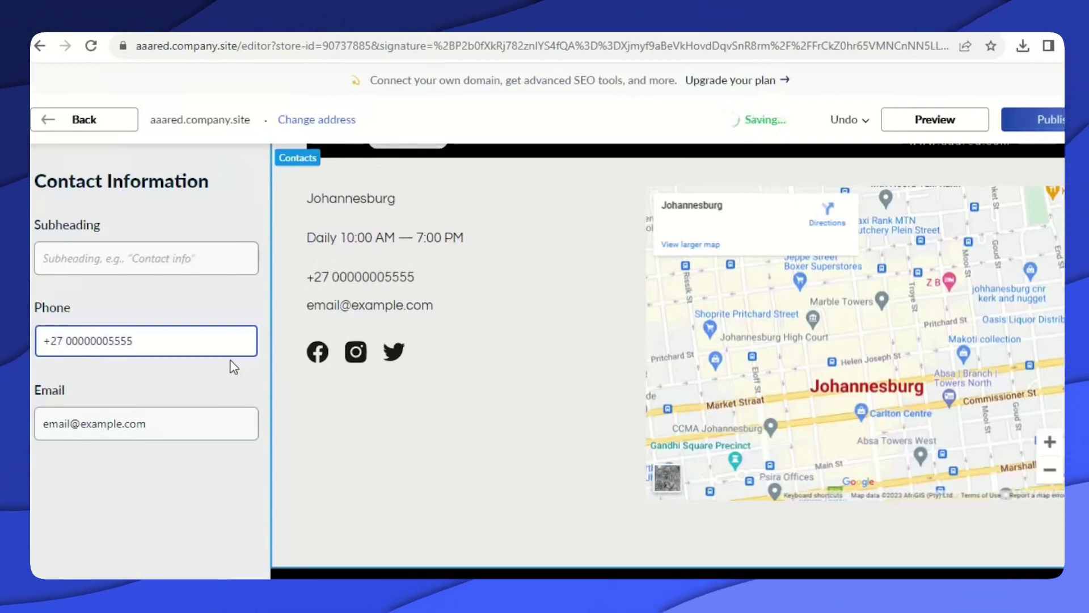
# Replace the sample email with the store's Gmail address and publish the site.
pyautogui.click(151, 423)
pyautogui.moveTo(150, 423); pyautogui.dragTo(31, 423)
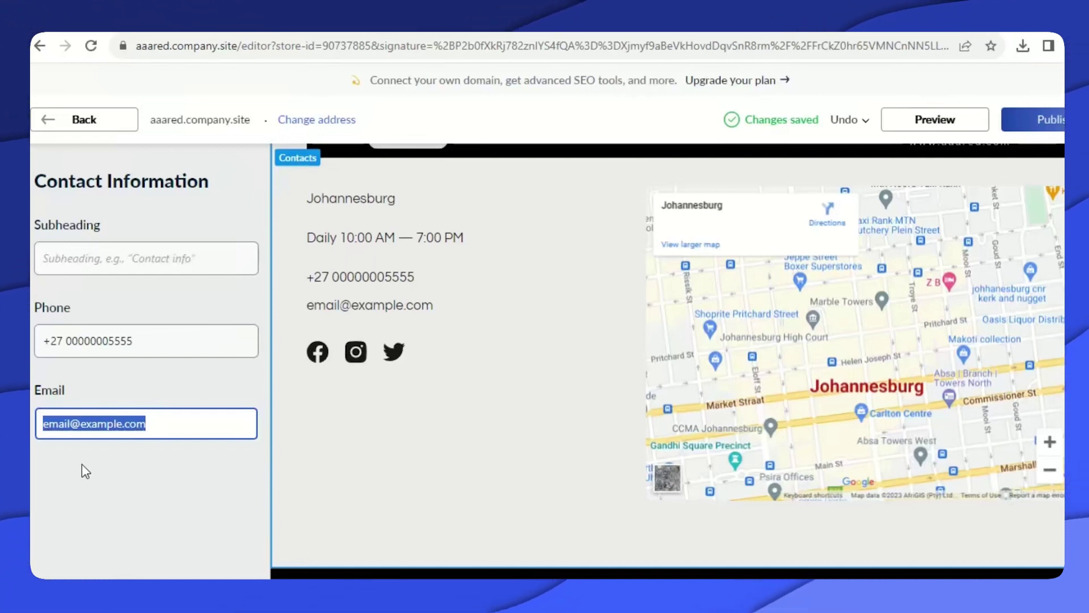
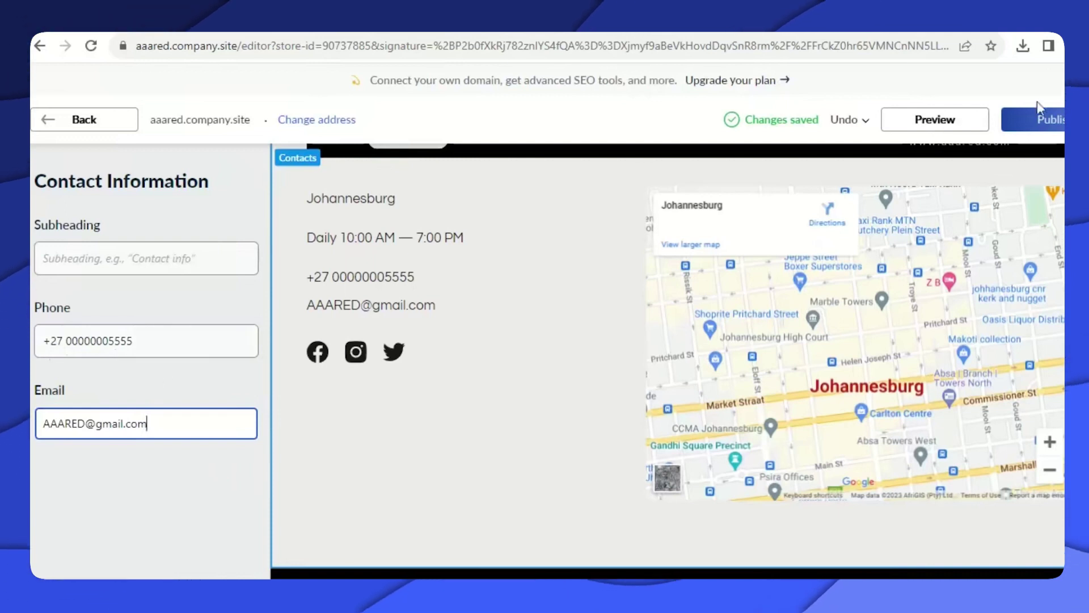
pyautogui.click(1047, 127)
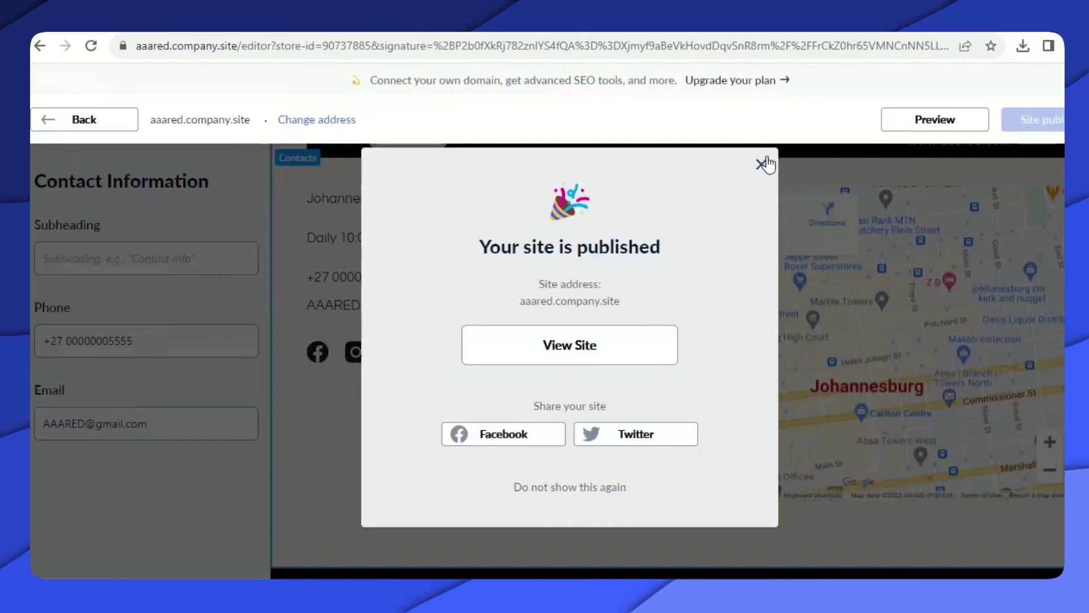
# Dismiss the site-published notice and return to the main Contacts settings.
pyautogui.click(763, 166)
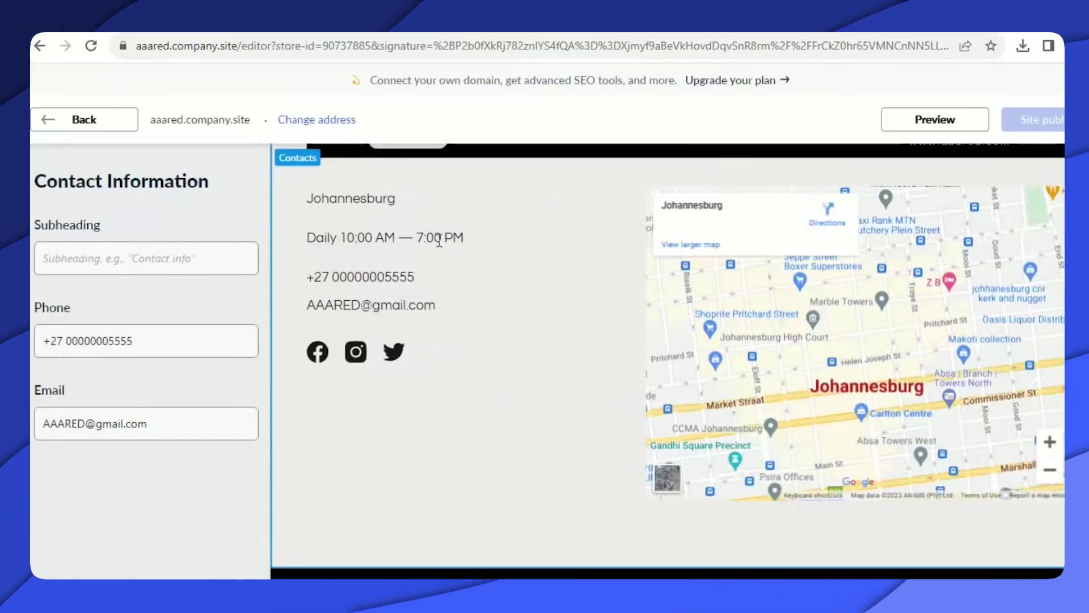
pyautogui.click(49, 118)
# Change the opening hours note to Daily 08:00 AM — 5:00 PM.
pyautogui.scroll(-5, 166, 370)
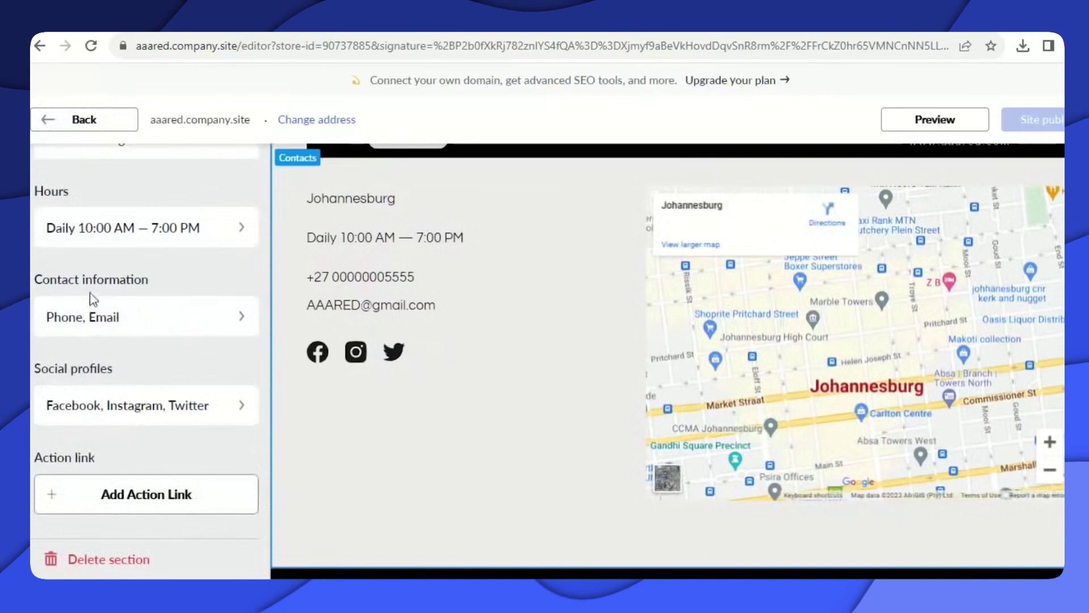
pyautogui.click(151, 232)
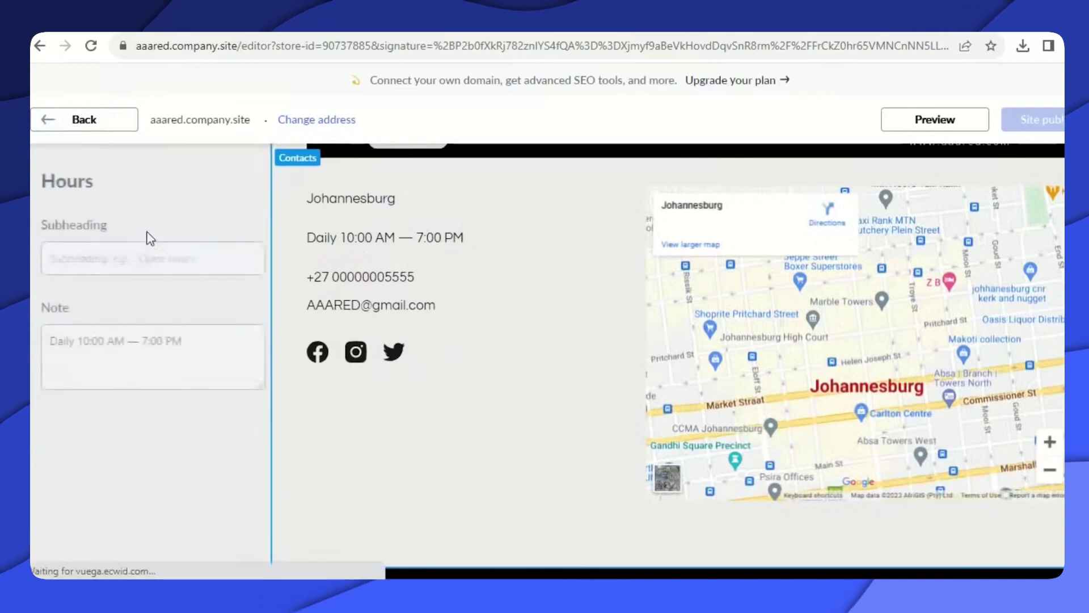
pyautogui.click(72, 340)
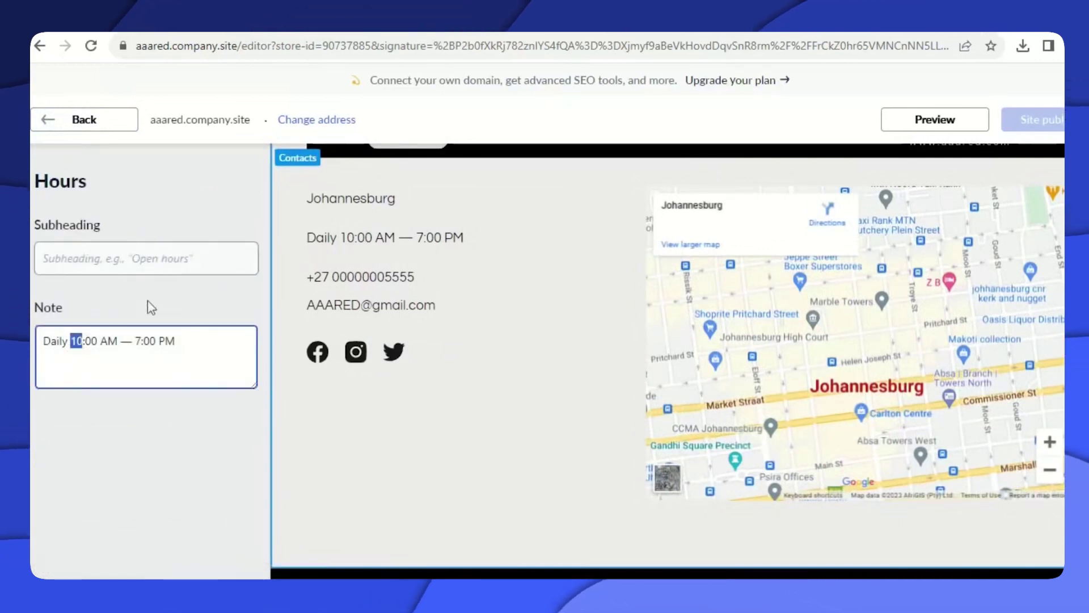
pyautogui.write('08')
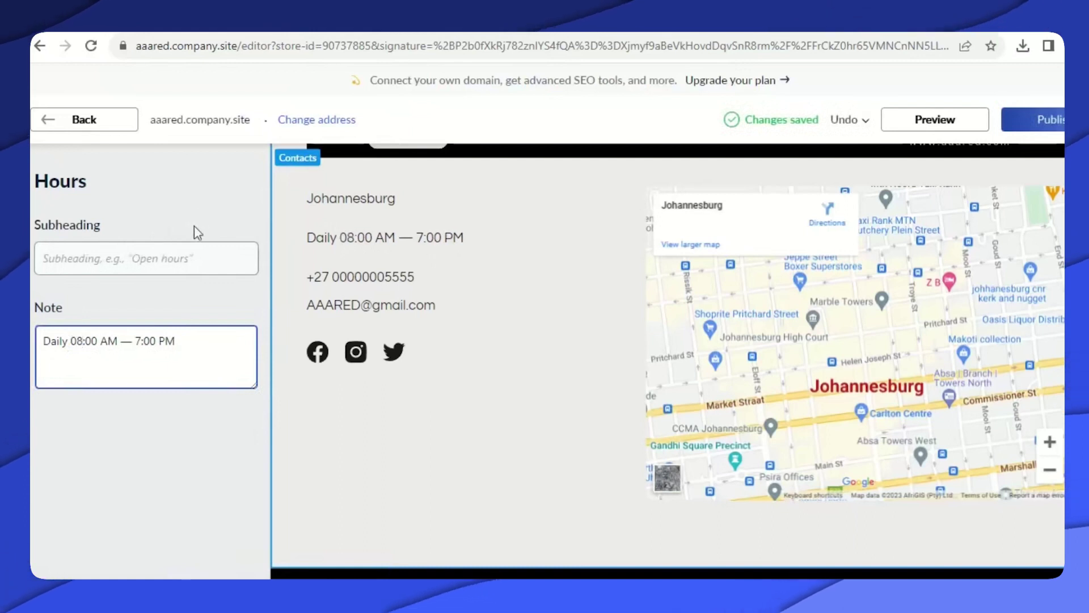
pyautogui.press('BackSpace')
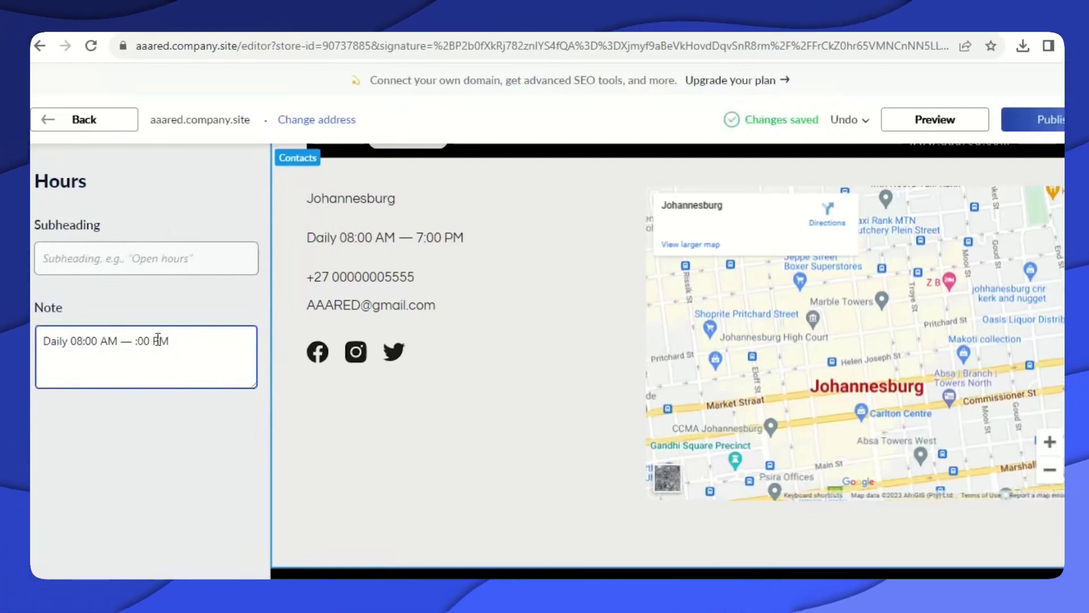
pyautogui.write('5')
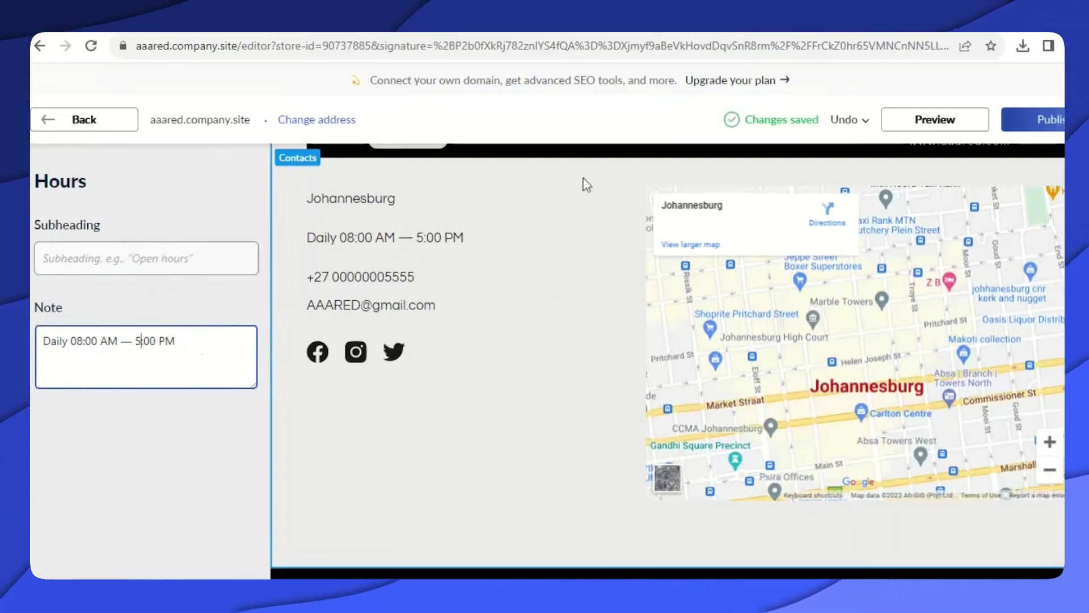
# Republish the site with the new hours and bring up the footer settings.
pyautogui.click(1039, 125)
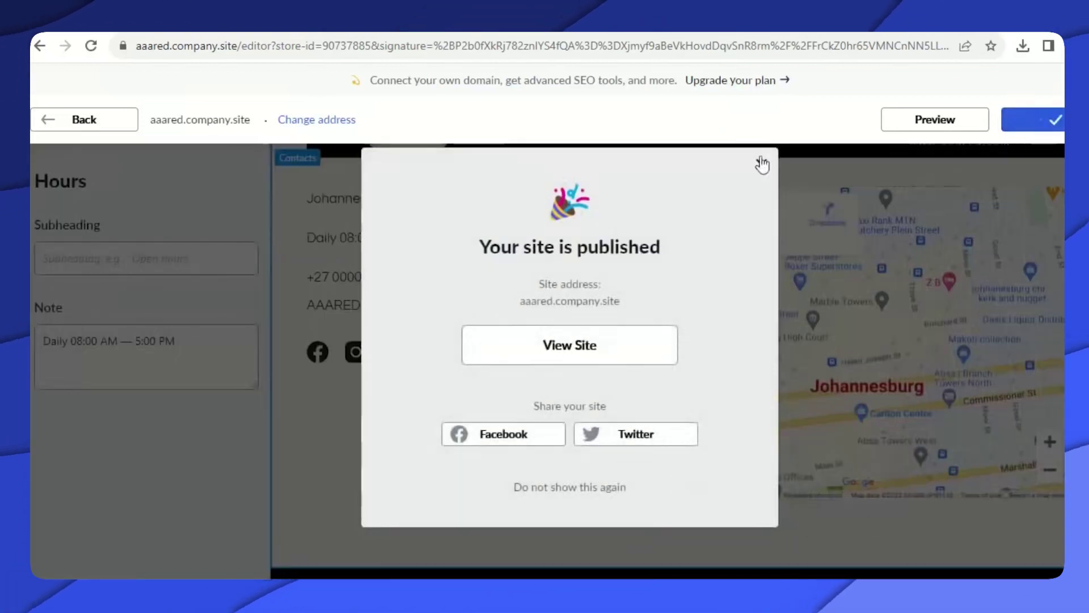
pyautogui.click(761, 166)
pyautogui.scroll(-2, 339, 172)
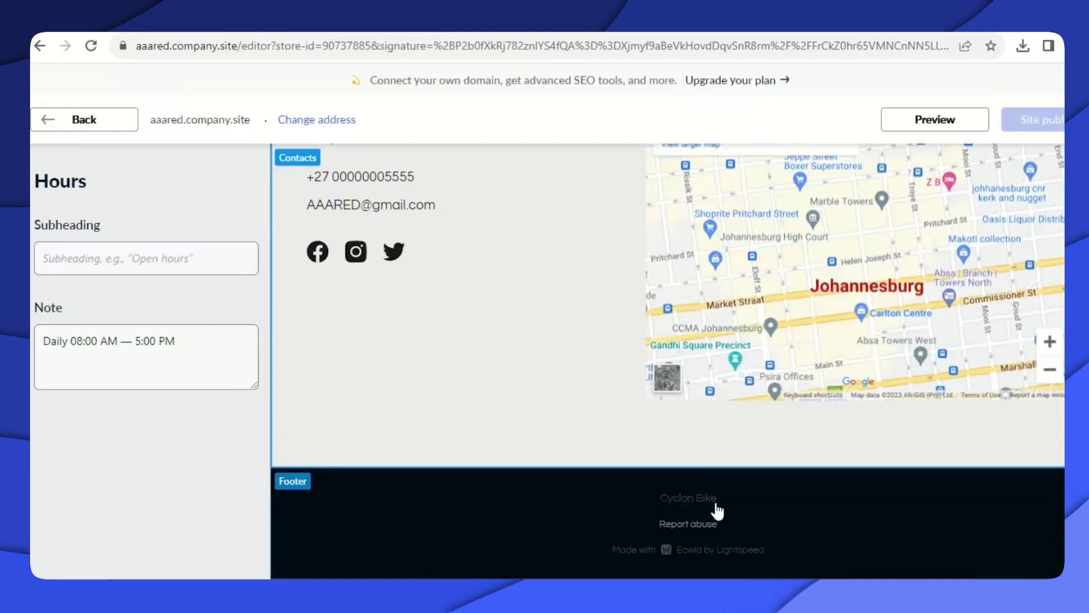
pyautogui.click(722, 510)
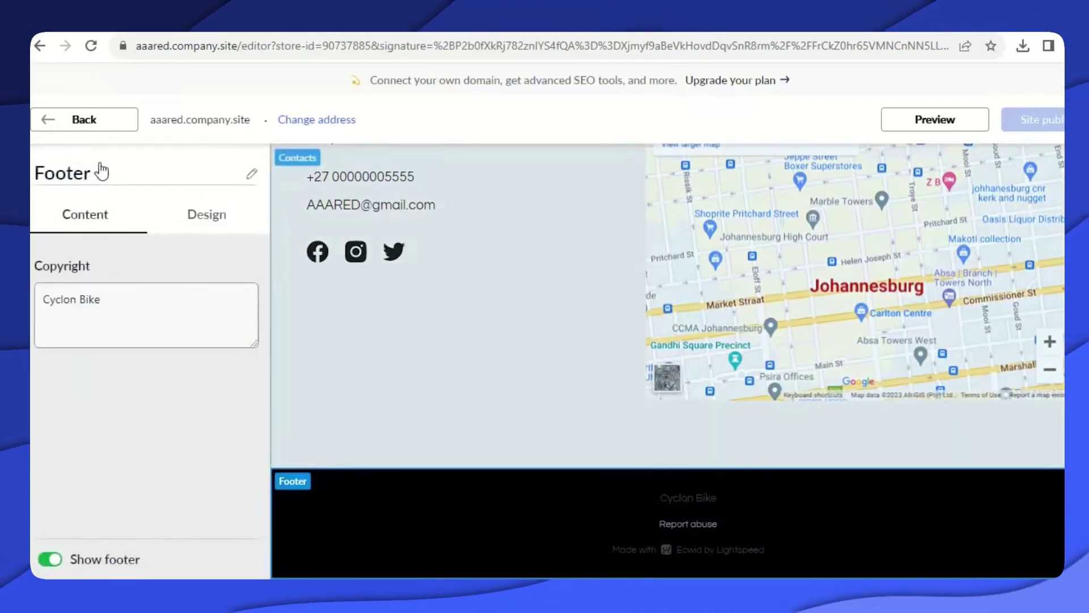
# Replace the footer copyright 'Cyclon Bike' with 'AAARed Watches'.
pyautogui.tripleClick(89, 306)
pyautogui.press('Right')
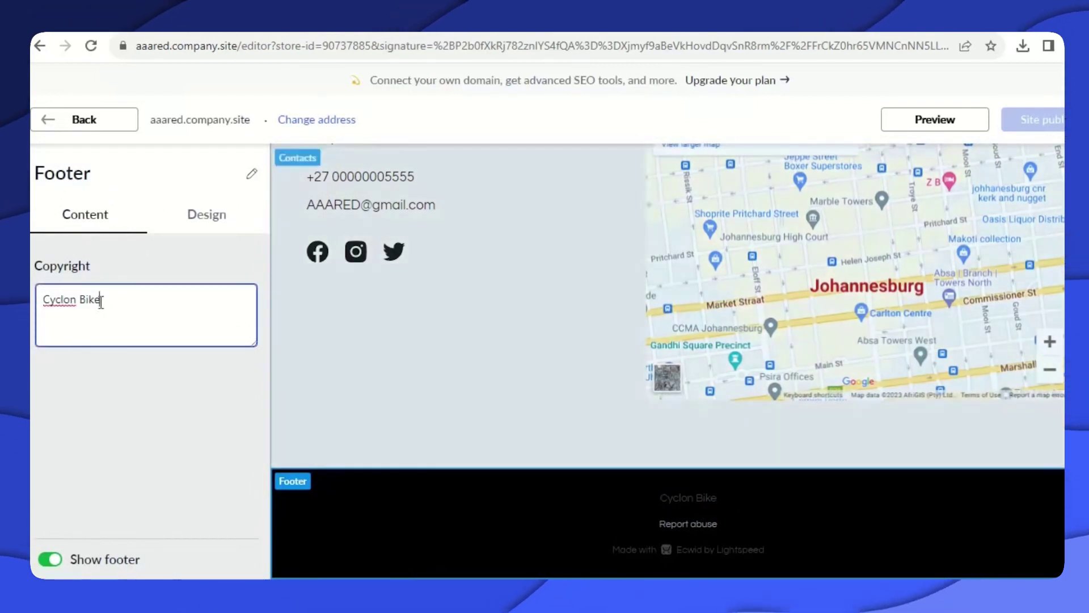
pyautogui.tripleClick(119, 309)
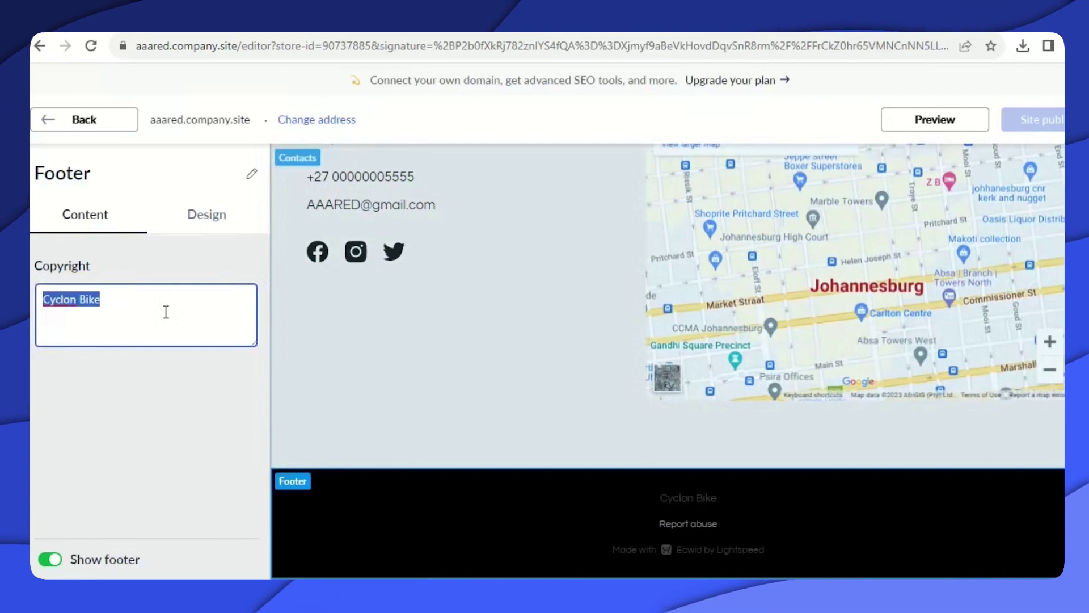
pyautogui.write('AAARed')
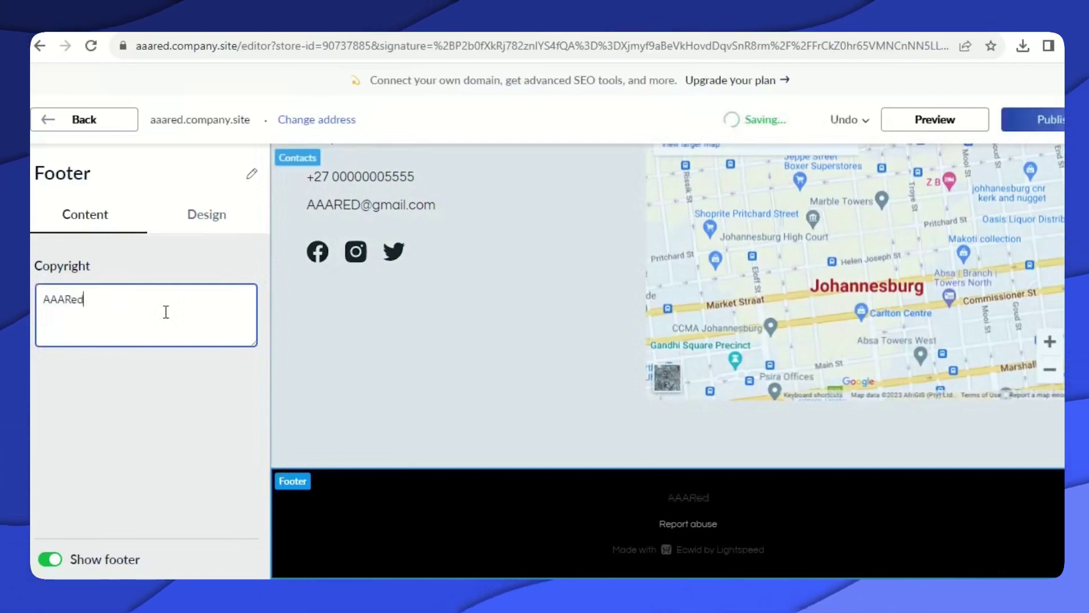
pyautogui.write(' Watches')
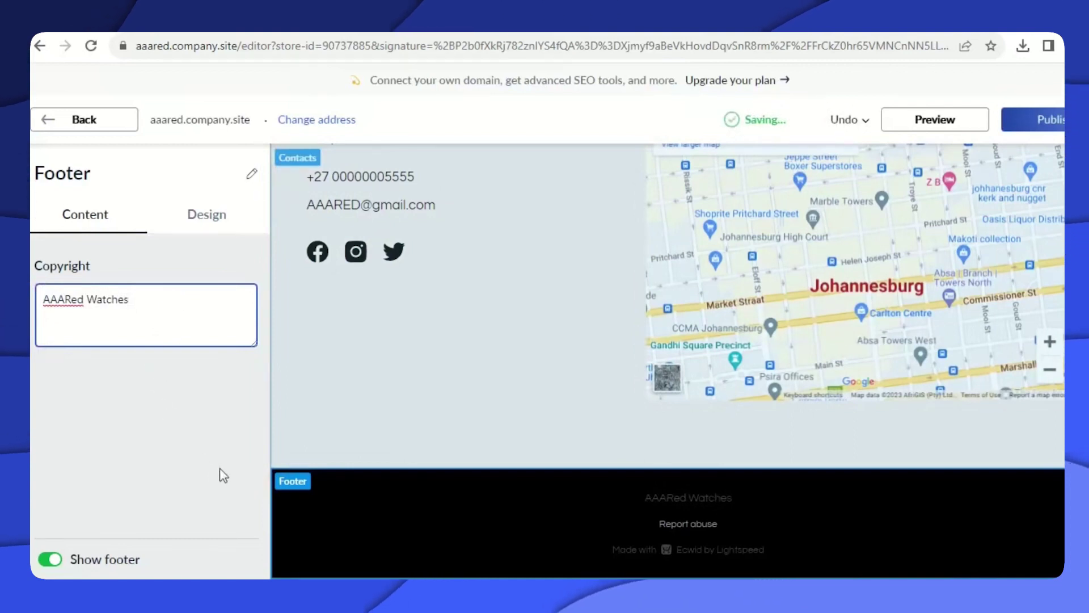
# Publish the site, dismiss the confirmation, and scroll back up to the store dashboard.
pyautogui.click(1043, 122)
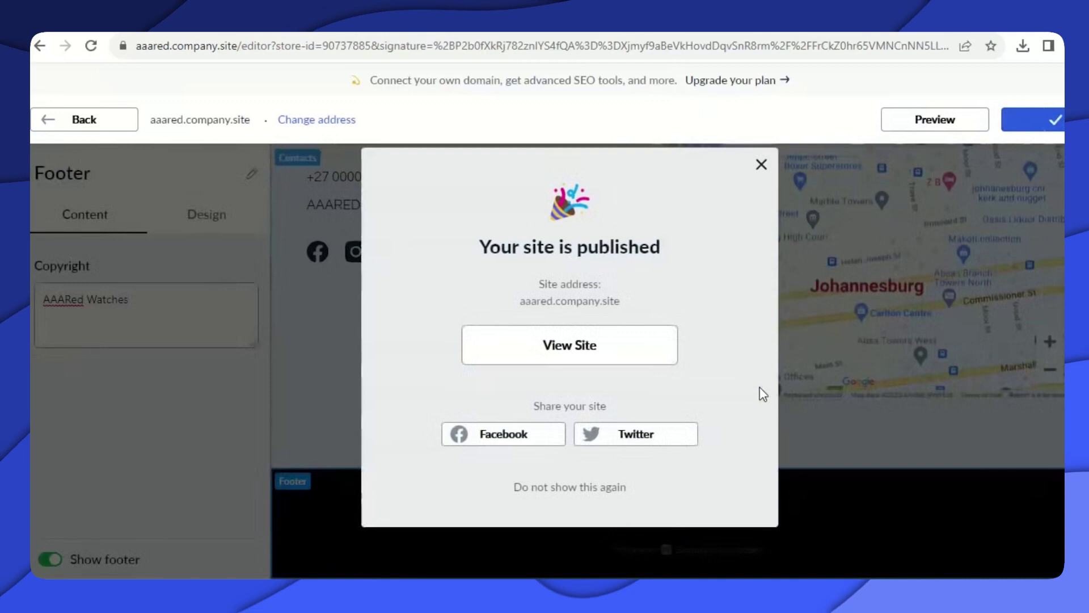
pyautogui.click(763, 165)
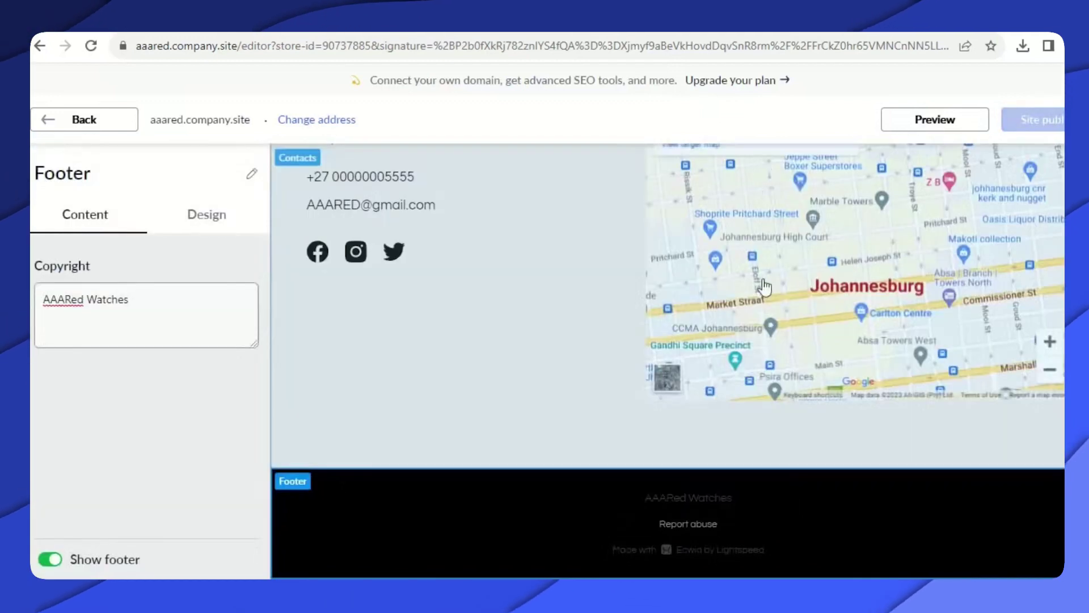
pyautogui.scroll(5, 782, 363)
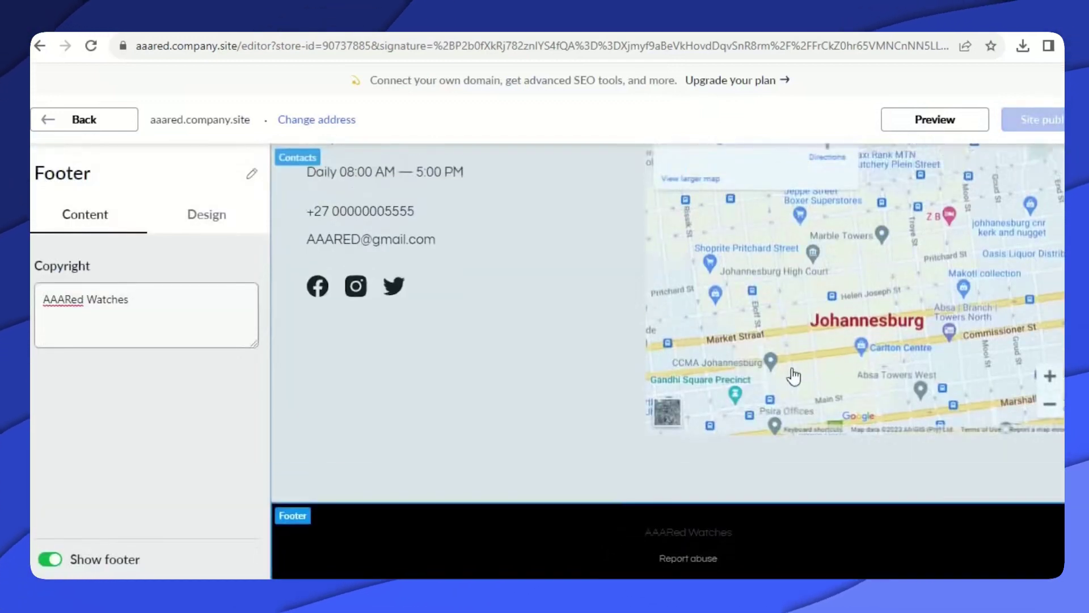
pyautogui.scroll(-5, 783, 361)
pyautogui.scroll(10, 780, 361)
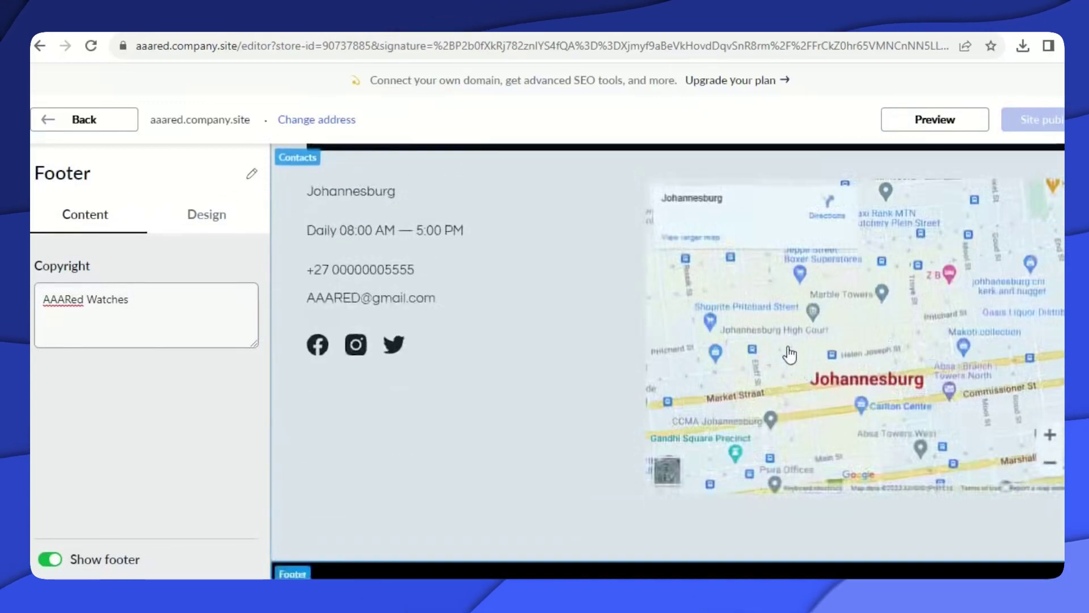
pyautogui.scroll(4, 801, 361)
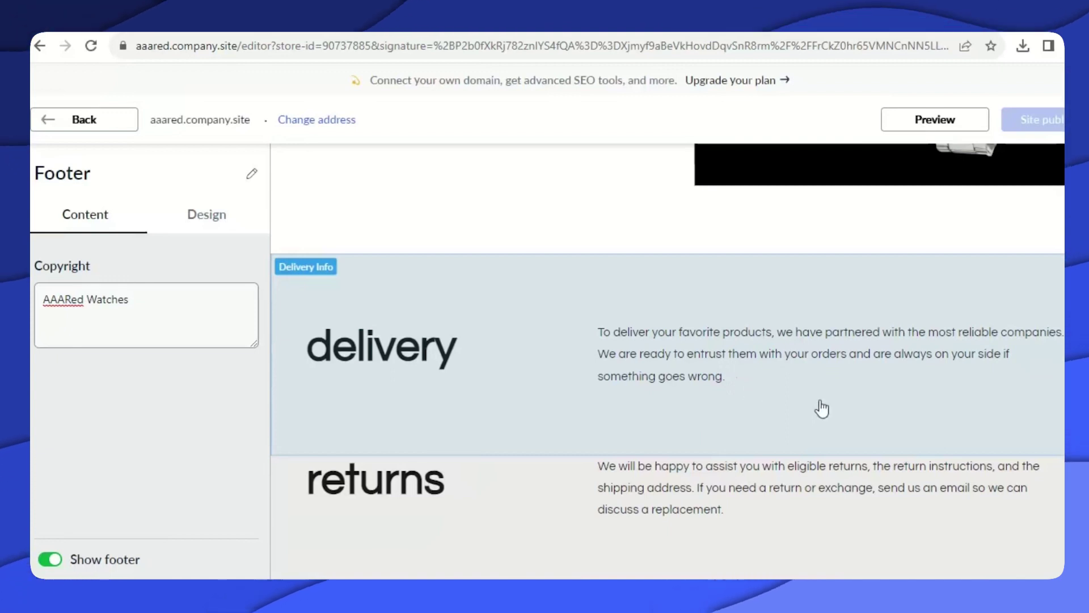
pyautogui.scroll(10, 777, 457)
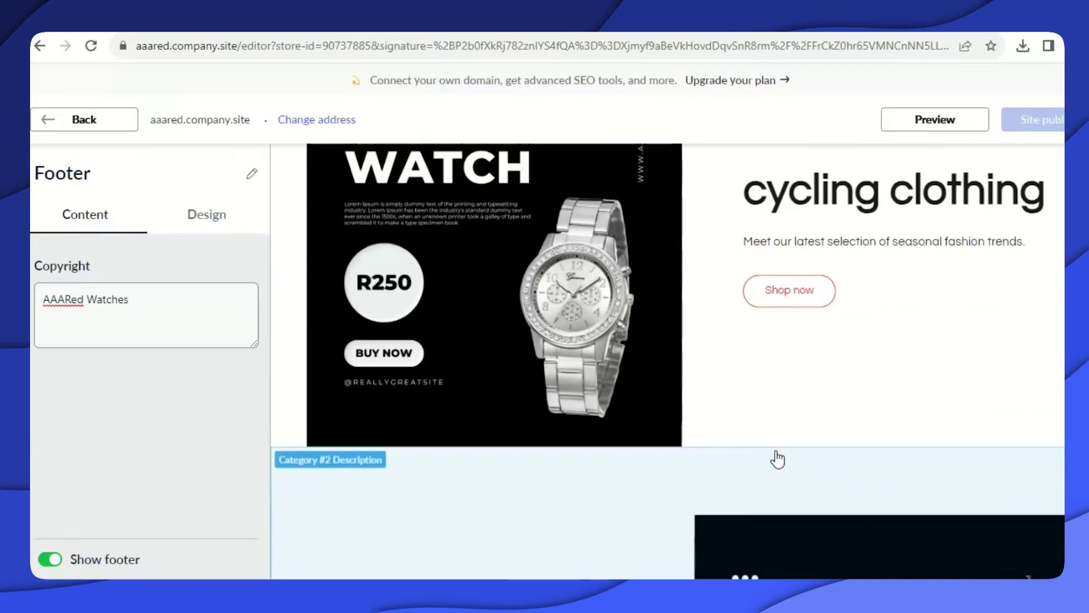
pyautogui.scroll(2, 778, 457)
pyautogui.scroll(12, 774, 447)
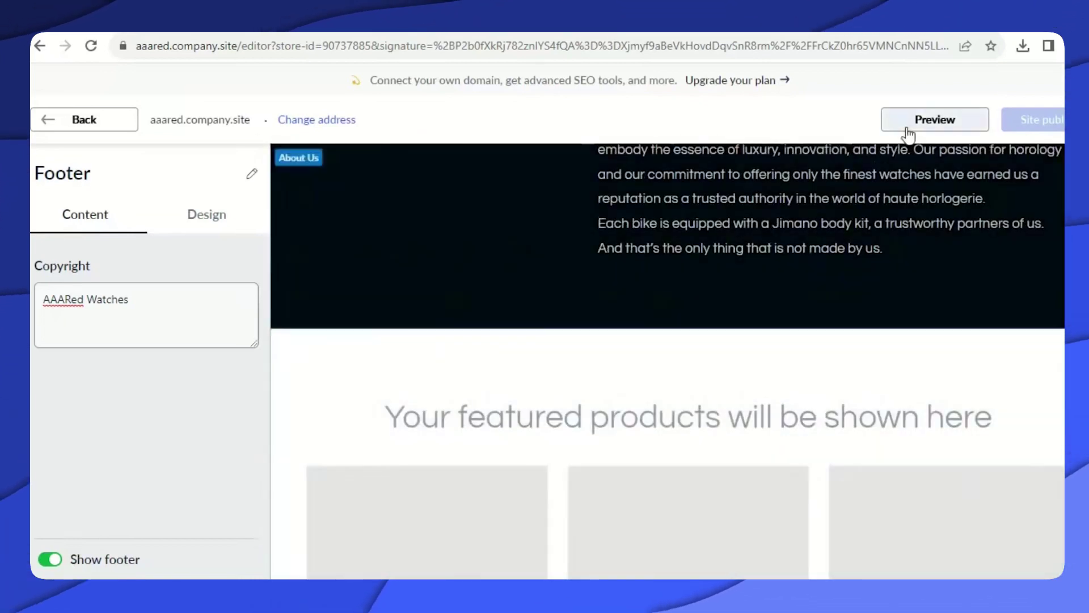
pyautogui.scroll(3, 806, 346)
pyautogui.scroll(7, 803, 369)
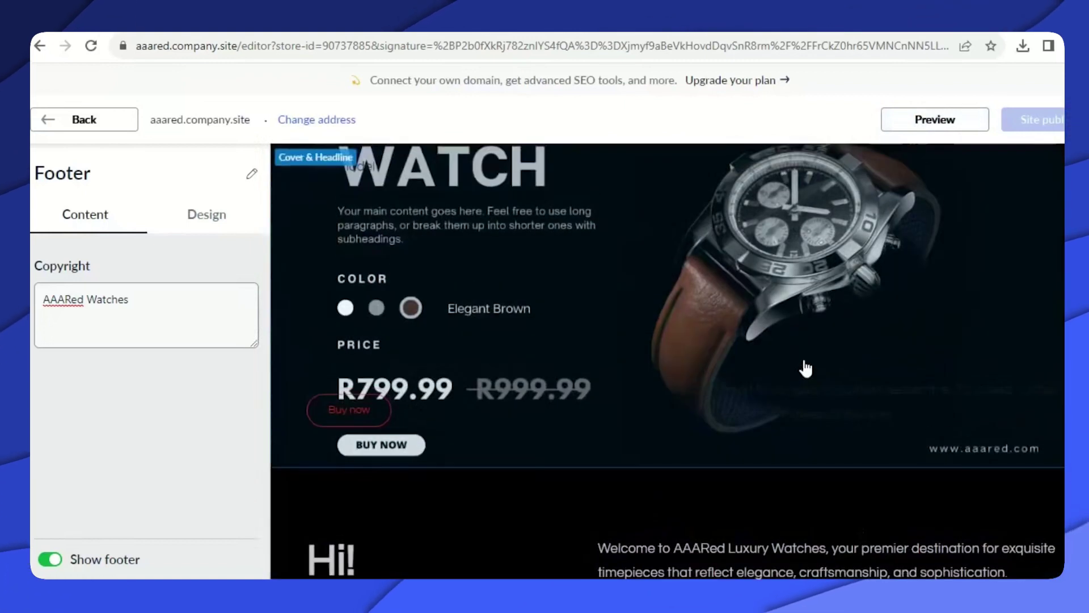
pyautogui.scroll(-7, 803, 369)
pyautogui.scroll(5, 804, 369)
pyautogui.scroll(3, 806, 366)
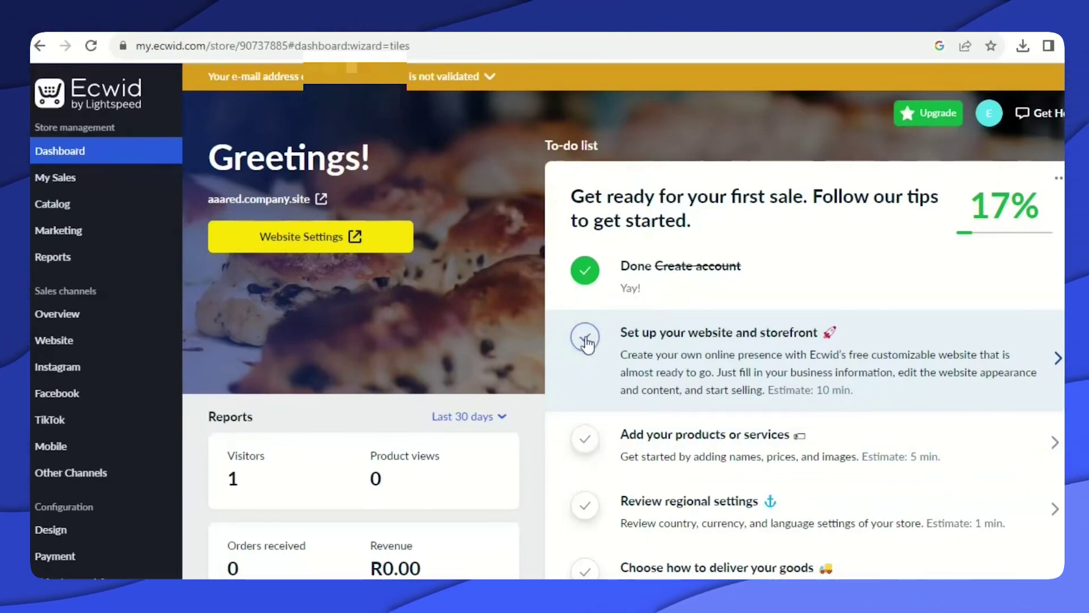
# Tick off 'Set up your website and storefront' and go to Catalog > Products.
pyautogui.click(586, 339)
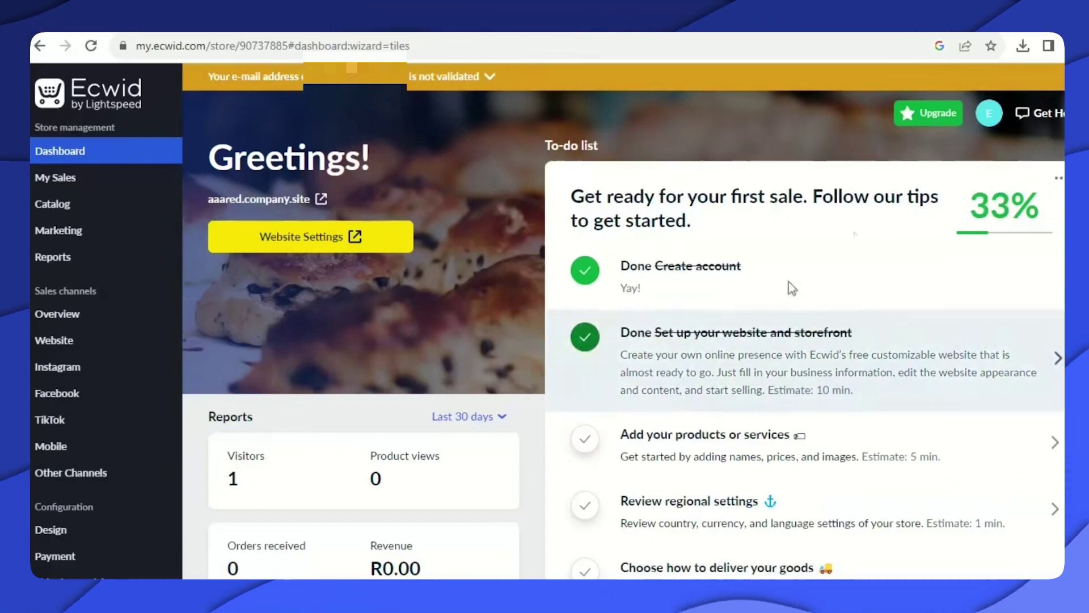
pyautogui.scroll(-1, 894, 352)
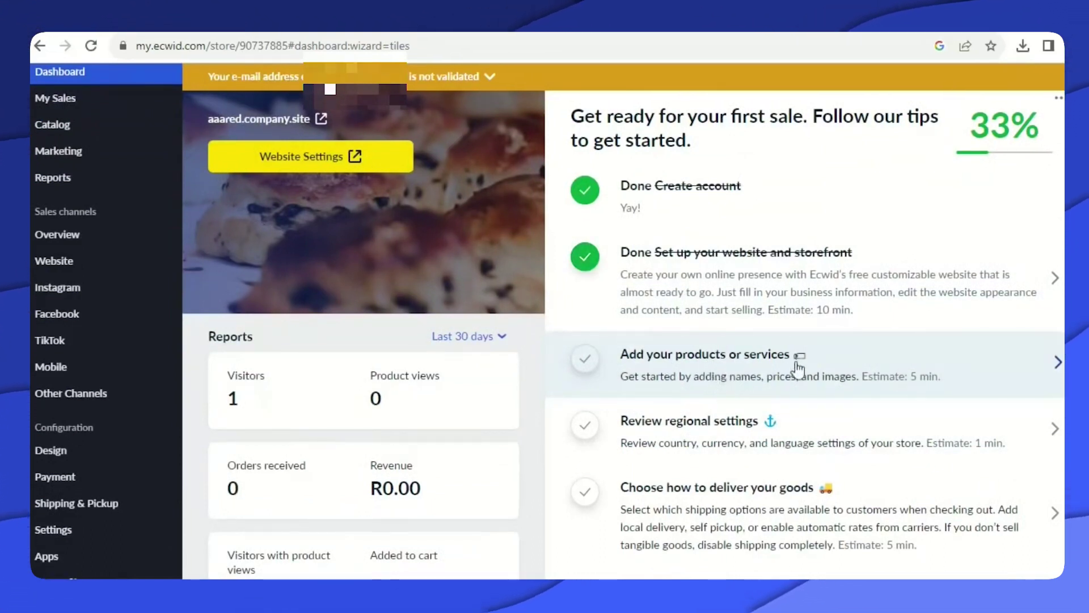
pyautogui.moveTo(90, 134)
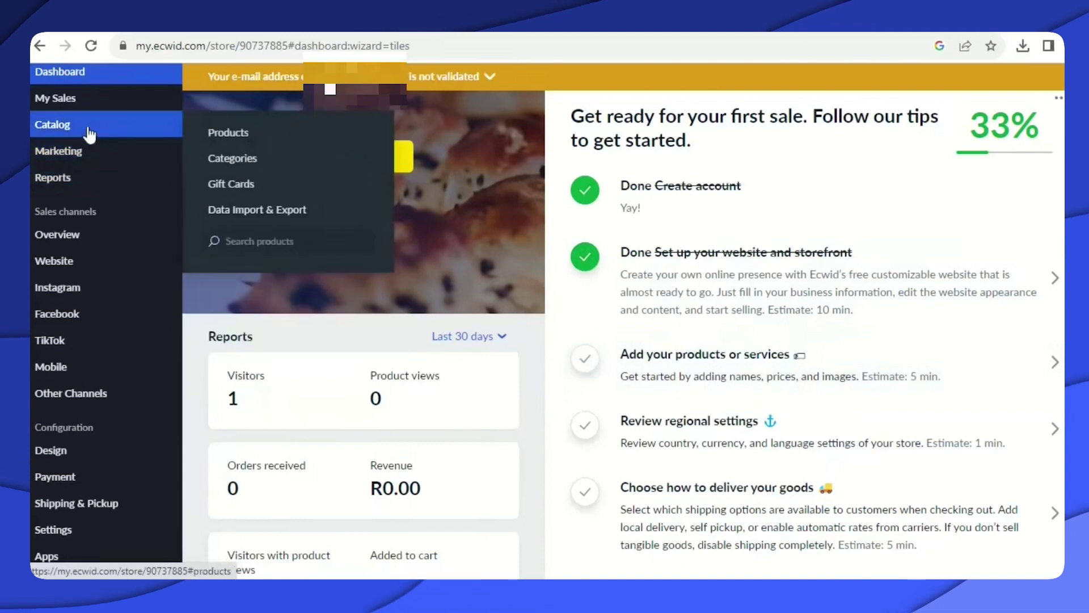
pyautogui.click(246, 137)
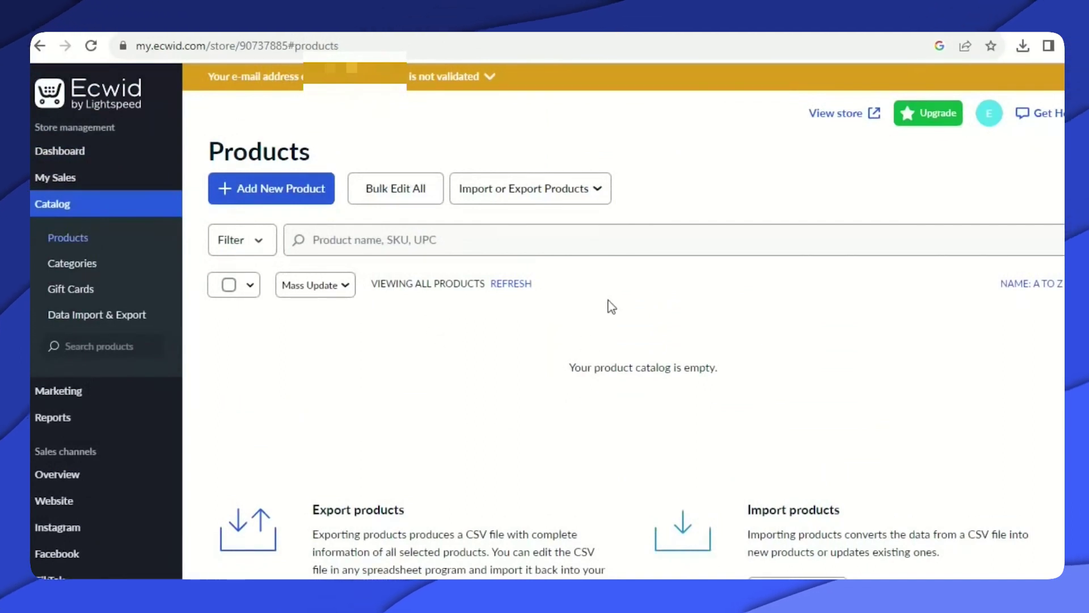
pyautogui.scroll(-5, 584, 348)
pyautogui.scroll(5, 590, 365)
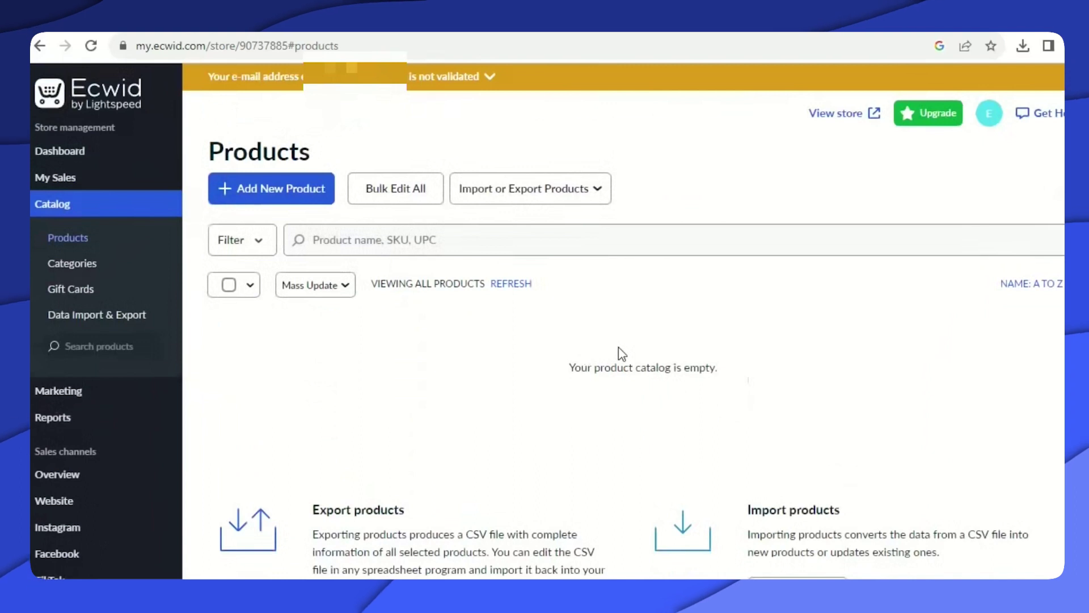
pyautogui.scroll(-3, 615, 351)
pyautogui.scroll(3, 613, 349)
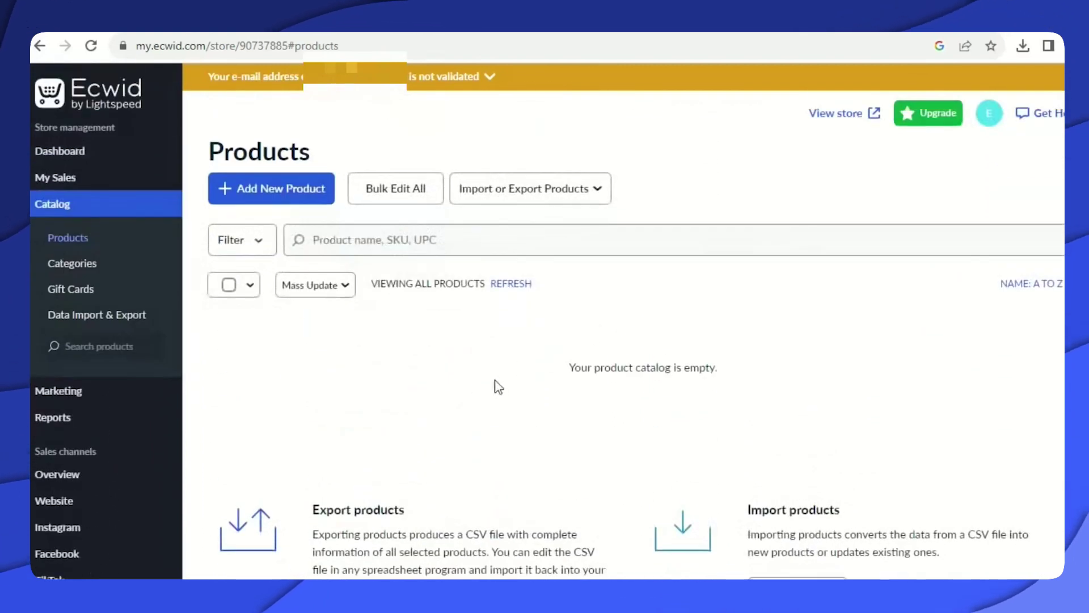
# Start a new product and upload watch photos 1 and 2 from MenWatches.
pyautogui.click(267, 193)
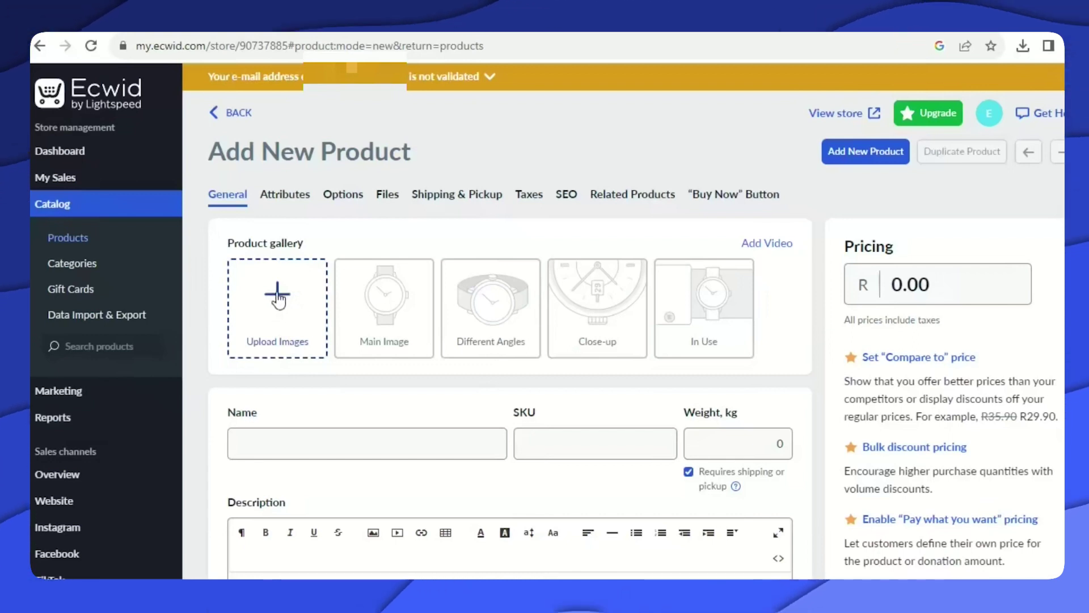
pyautogui.click(277, 295)
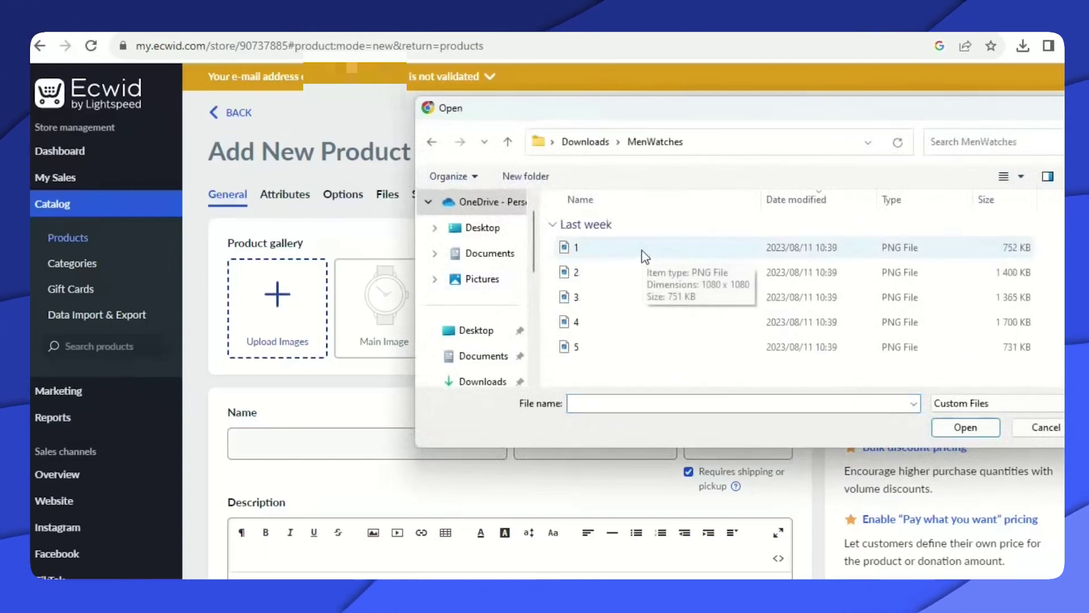
pyautogui.moveTo(641, 250); pyautogui.dragTo(754, 312)
pyautogui.click(965, 427)
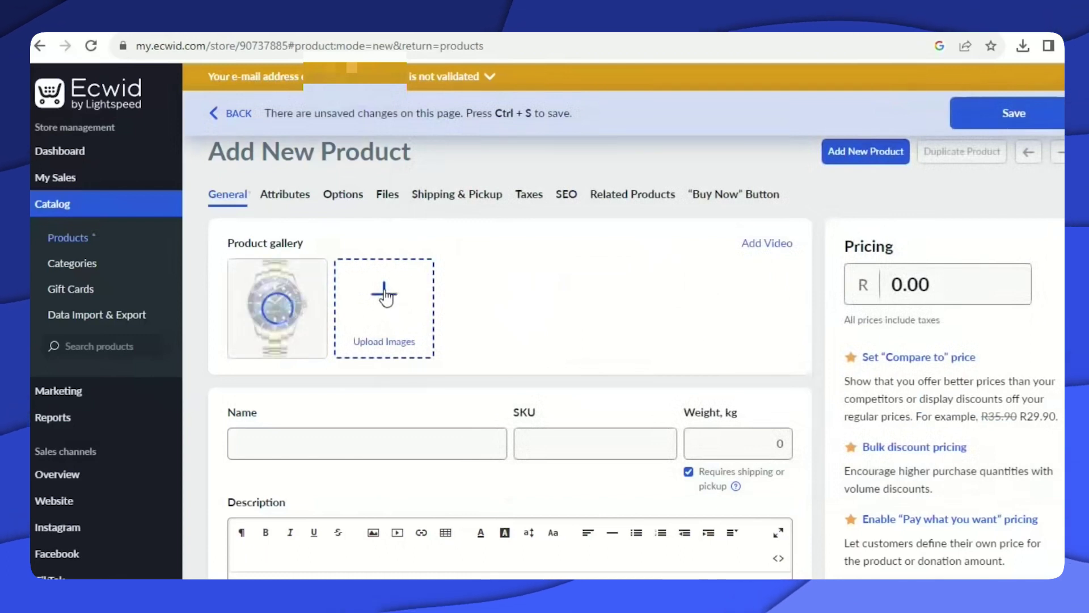
pyautogui.click(386, 296)
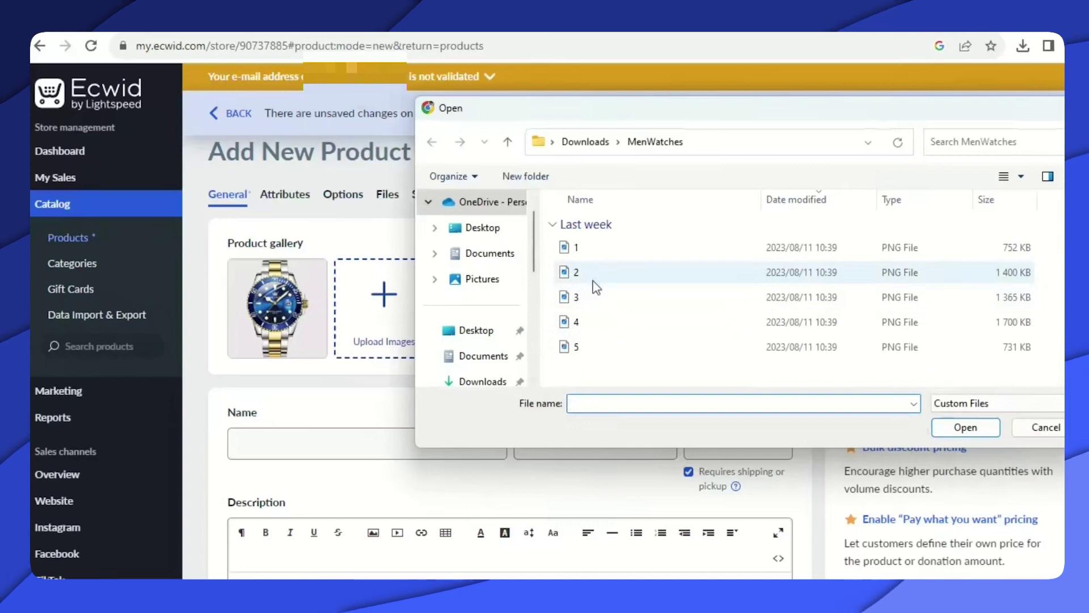
pyautogui.click(591, 275)
pyautogui.click(963, 426)
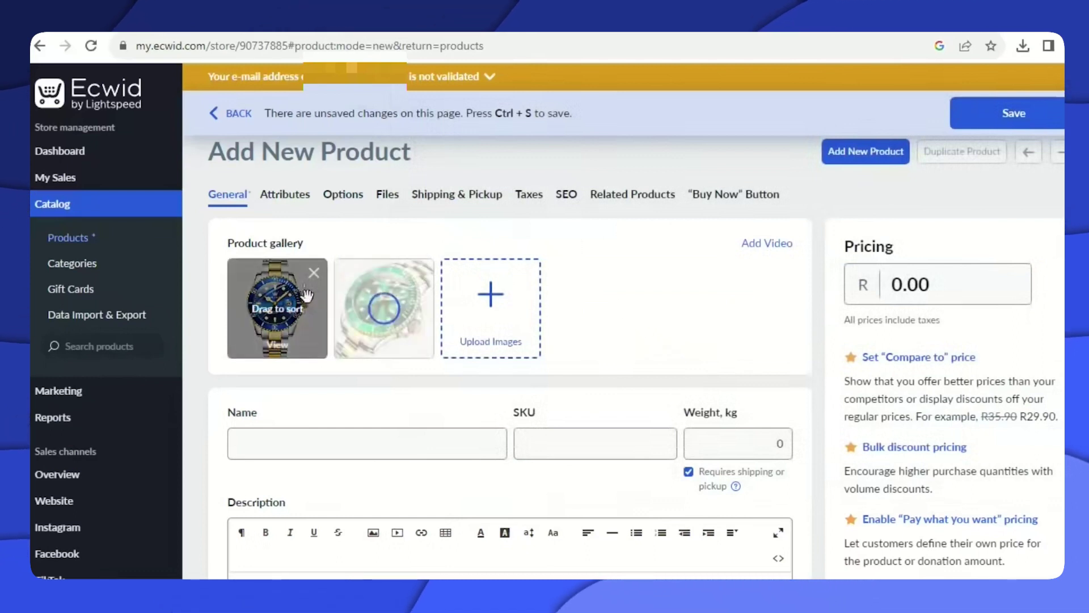
# Upload photo 3, remove the first gallery image, then add photo 4.
pyautogui.moveTo(296, 296)
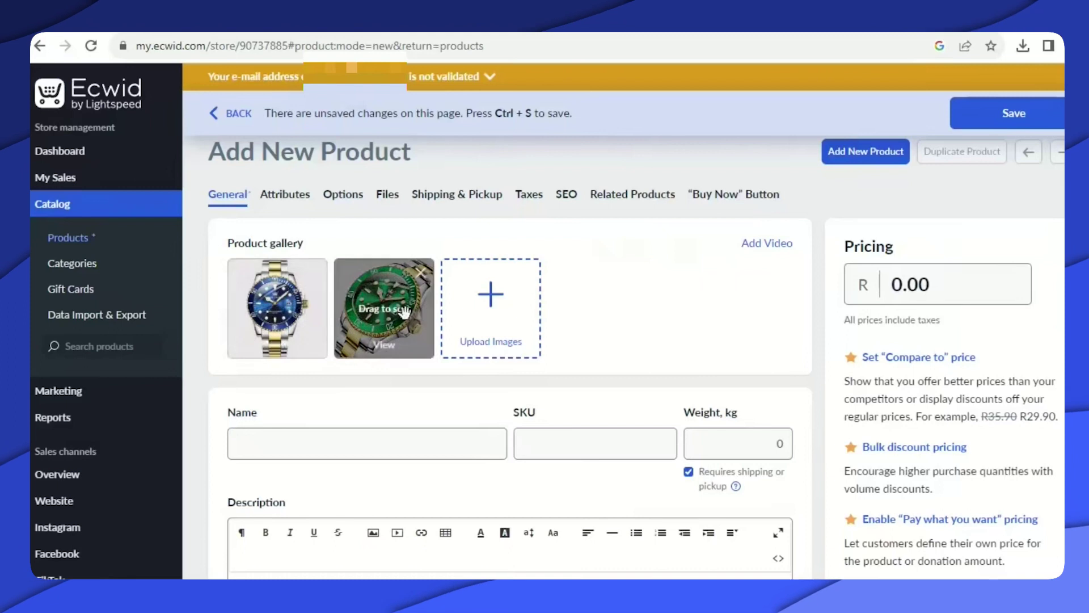
pyautogui.click(489, 323)
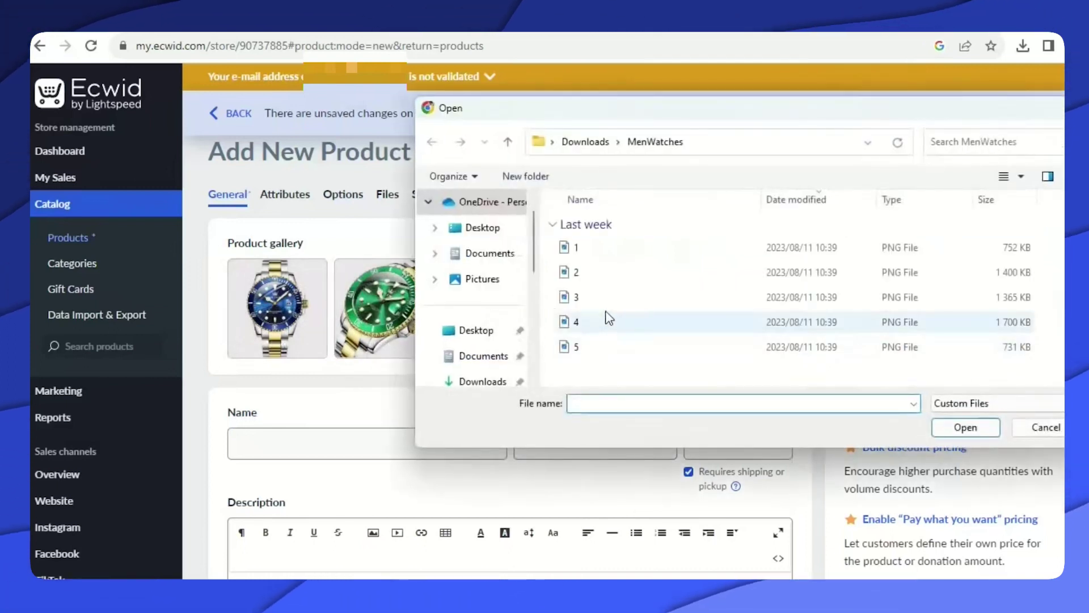
pyautogui.click(601, 297)
pyautogui.click(966, 427)
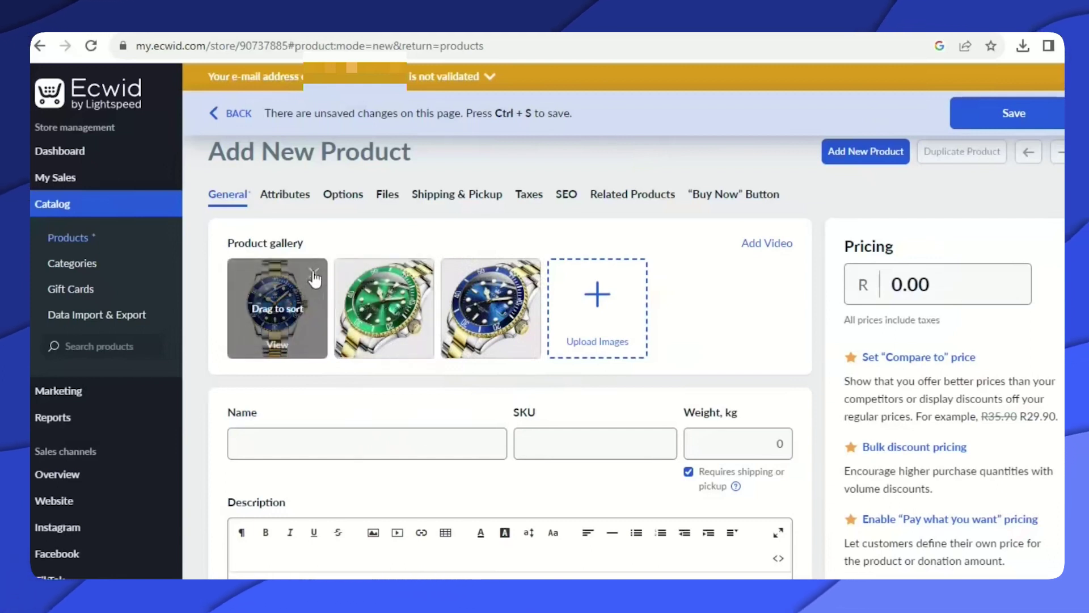
pyautogui.click(314, 273)
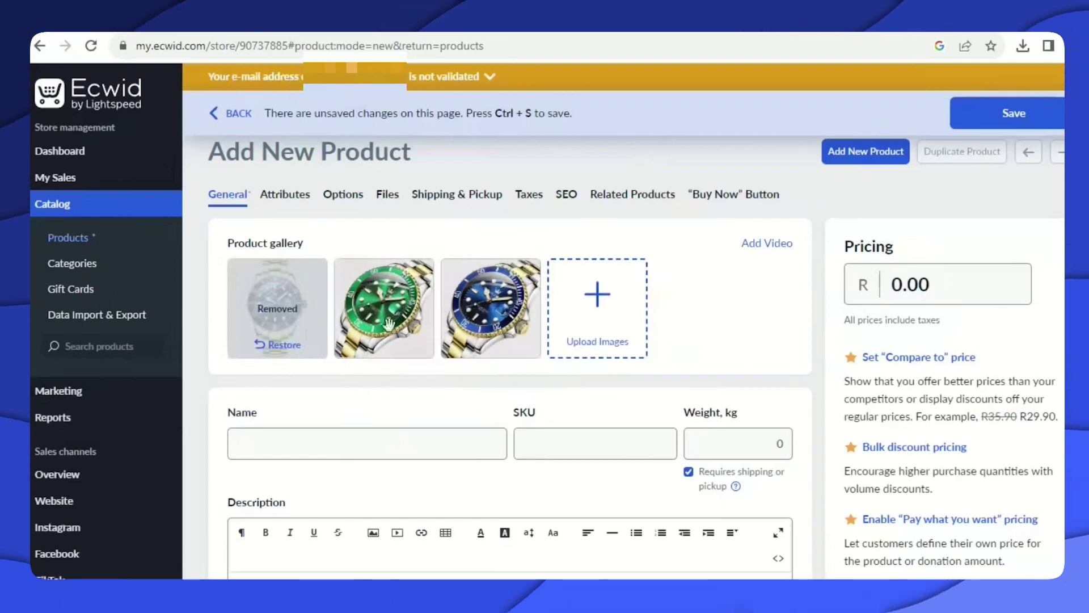
pyautogui.click(568, 289)
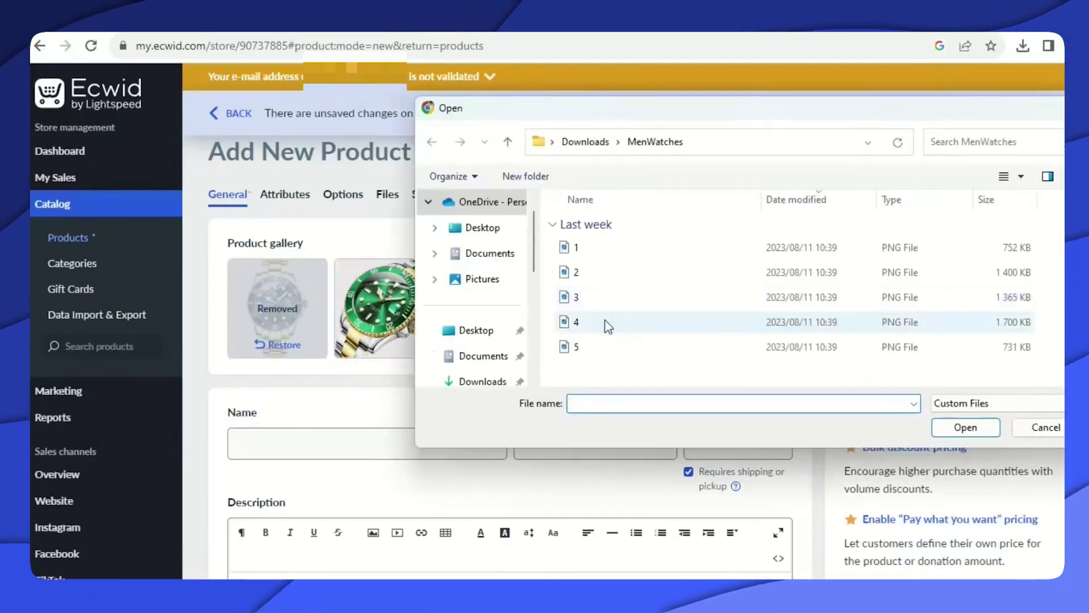
pyautogui.click(608, 326)
pyautogui.click(965, 427)
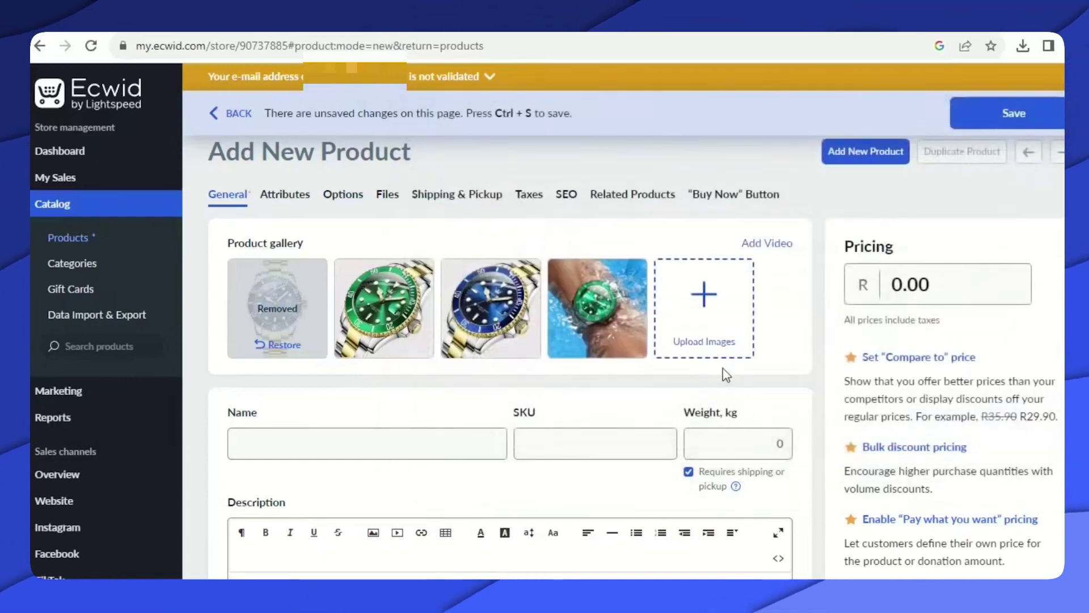
pyautogui.moveTo(575, 324)
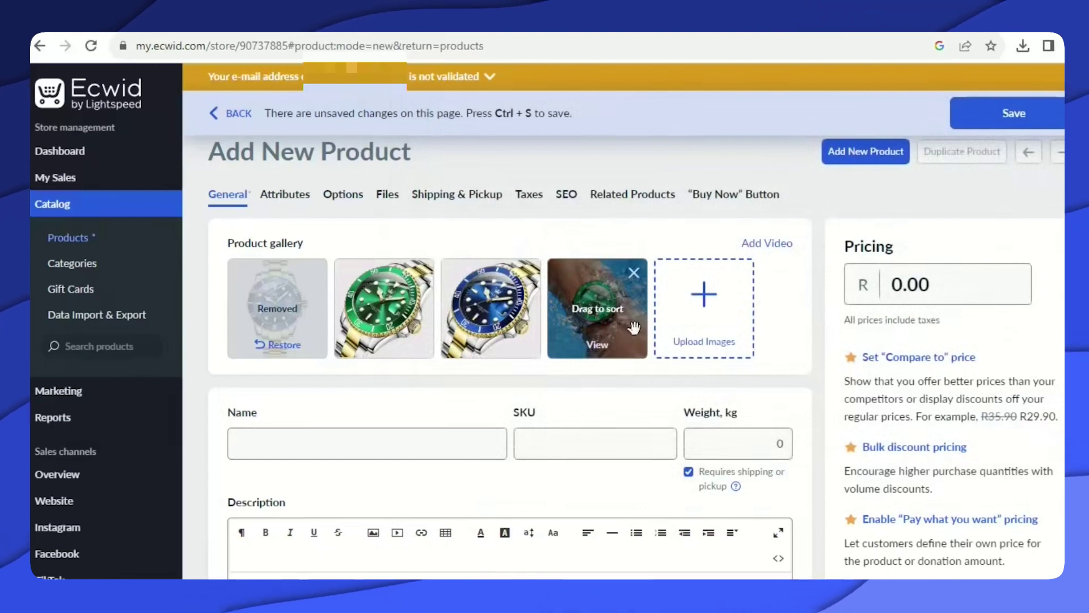
pyautogui.click(273, 437)
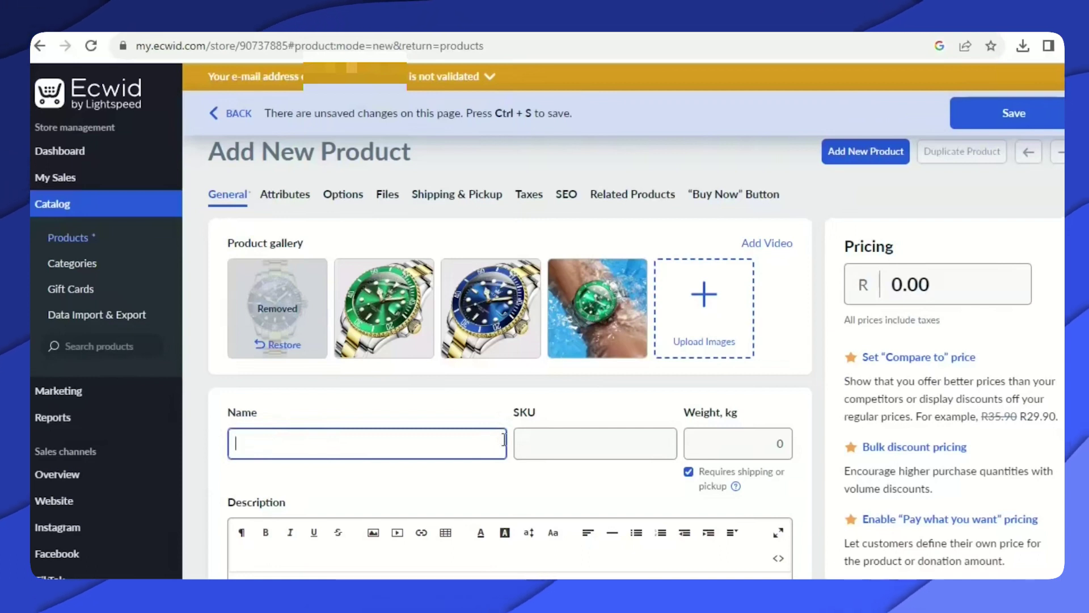
# Name the product 'Men Wrist Luxury Watch' and copy the name.
pyautogui.write('Men')
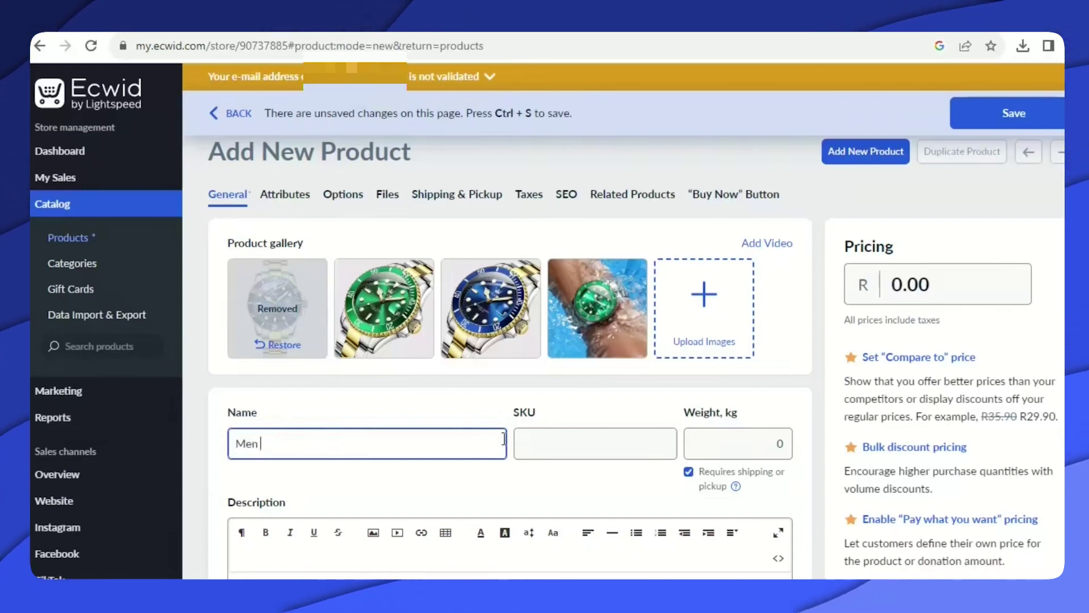
pyautogui.write(' Wrist Luxu')
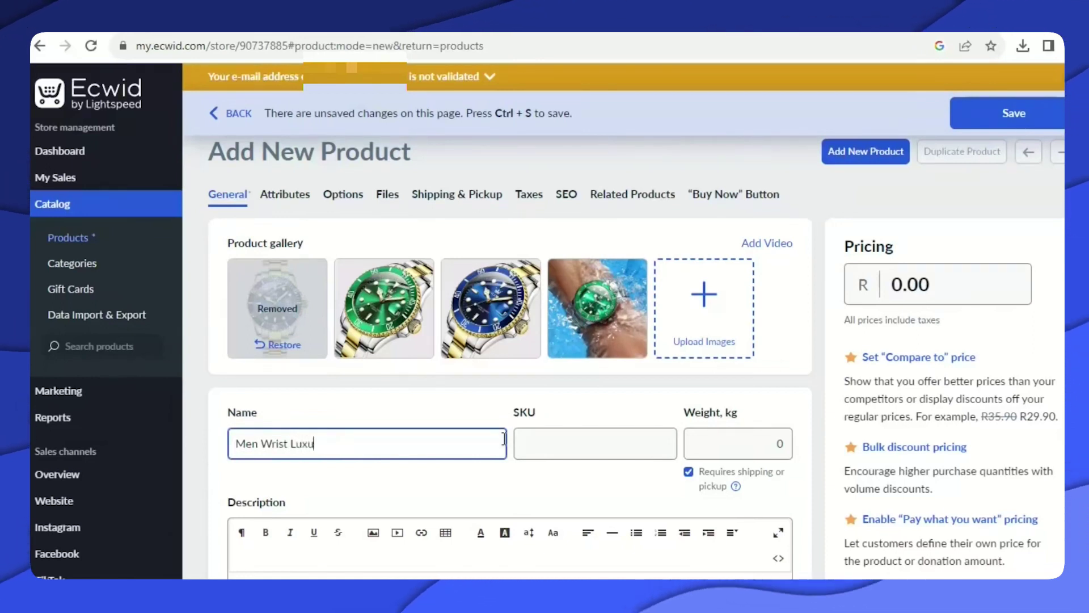
pyautogui.write('ry Wat')
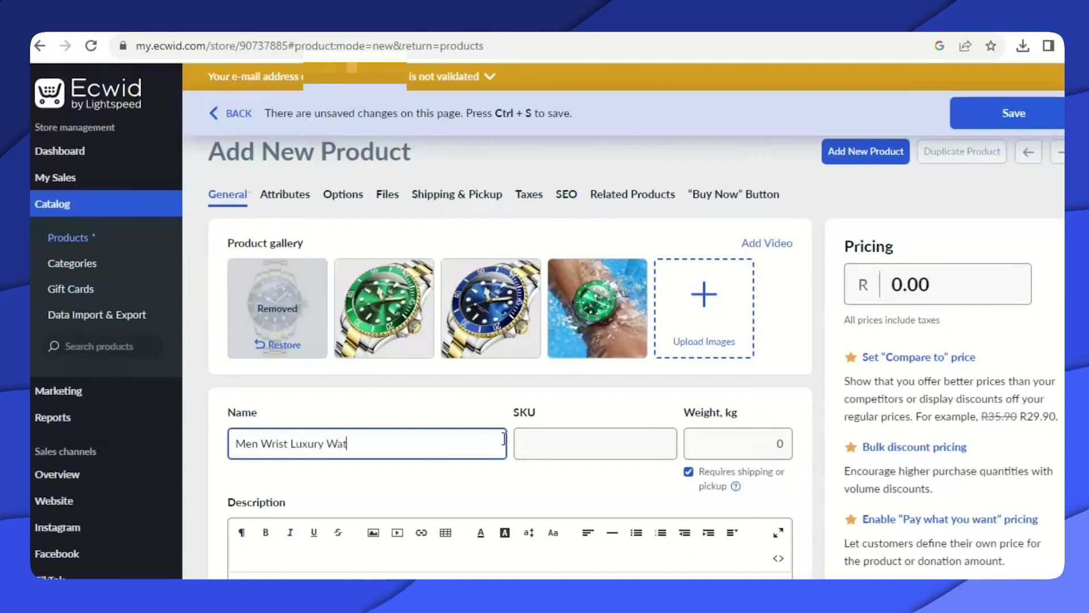
pyautogui.write('ch')
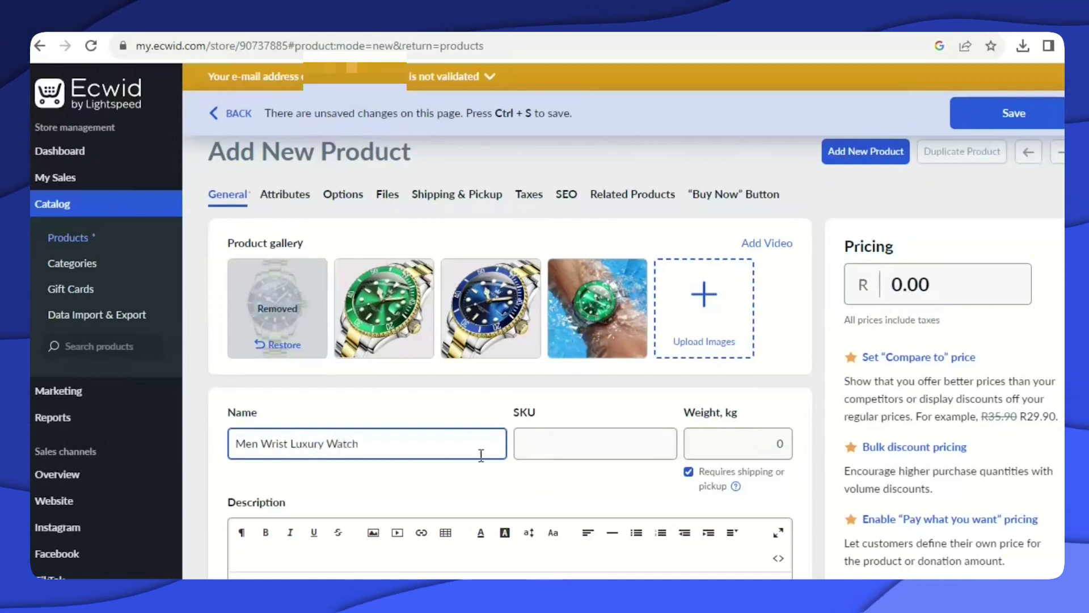
pyautogui.scroll(-3, 384, 397)
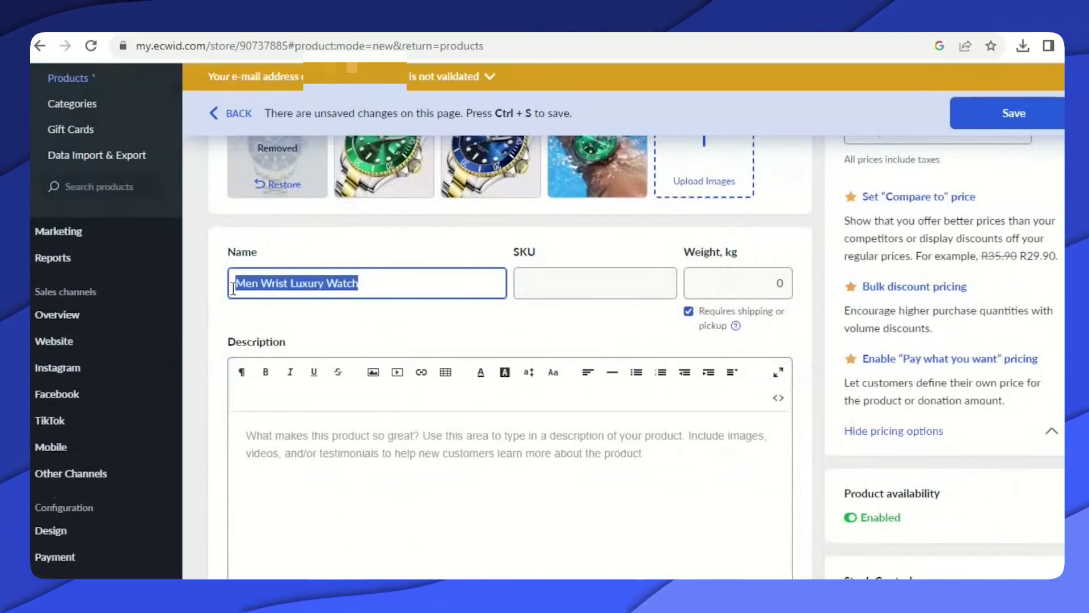
pyautogui.rightClick(265, 284)
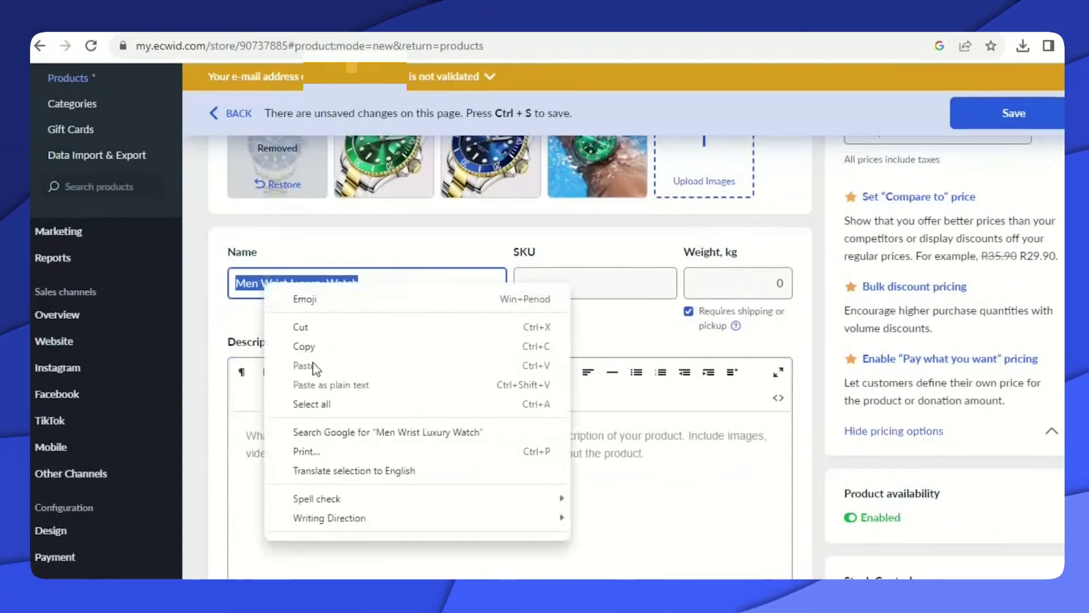
pyautogui.click(318, 348)
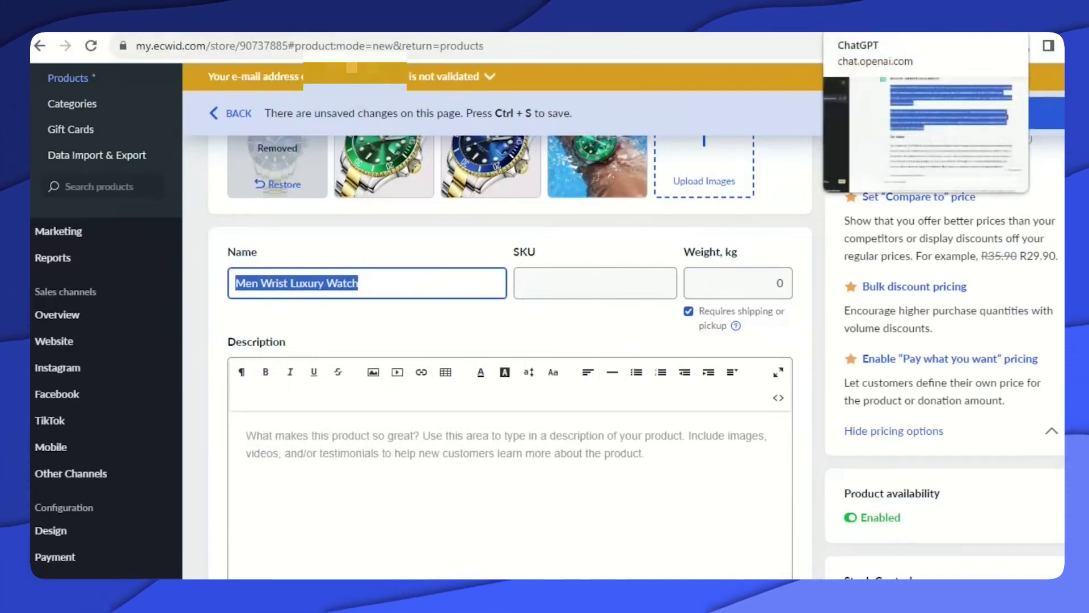
# Send 'Men Wrist Luxury Watch' to ChatGPT as a description request.
pyautogui.click(868, 23)
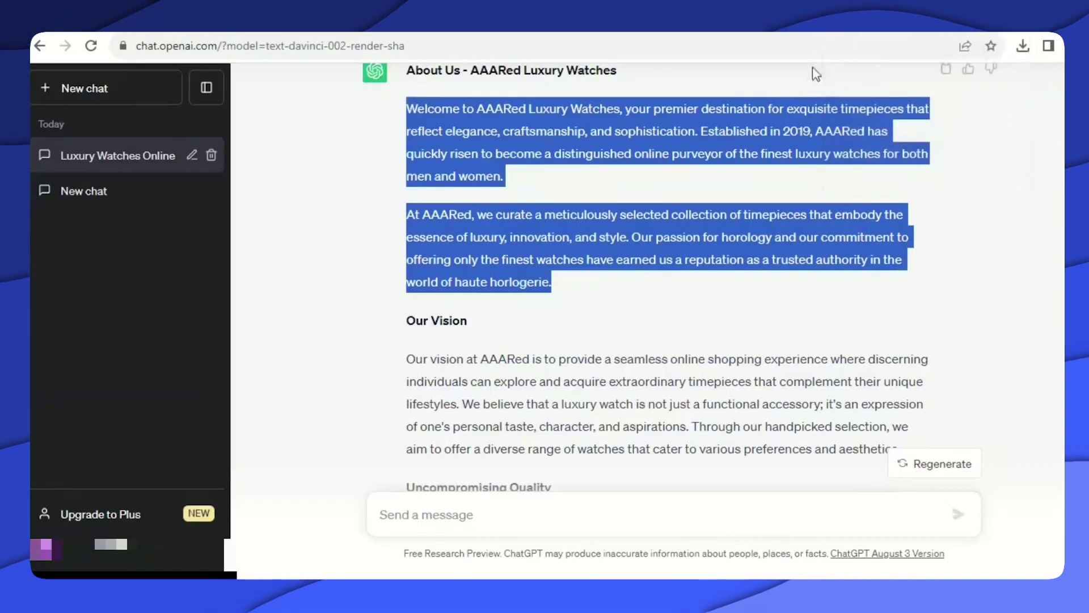
pyautogui.click(390, 513)
pyautogui.rightClick(421, 511)
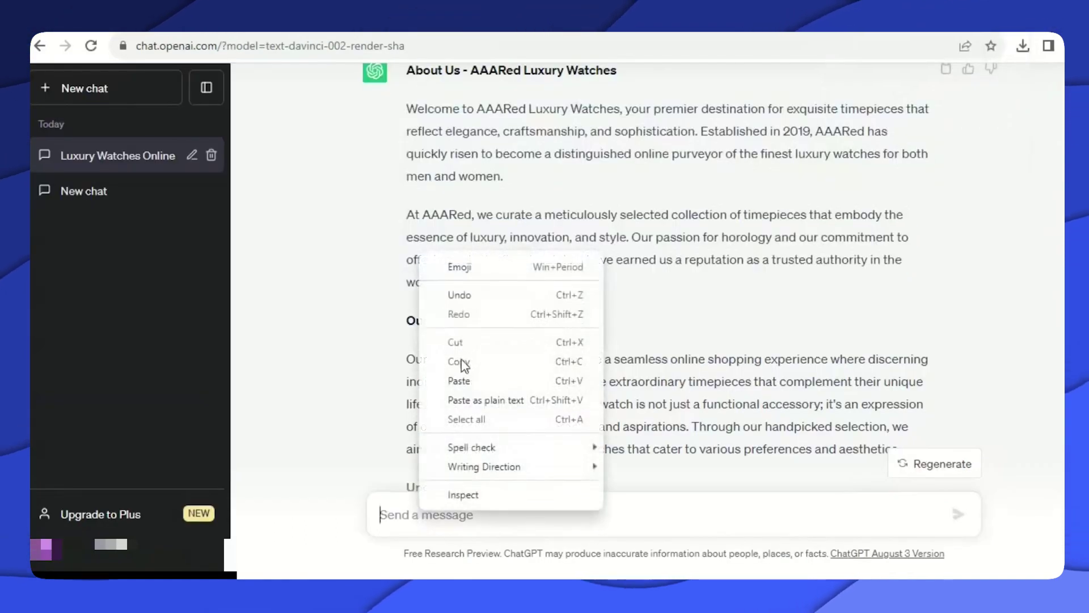
pyautogui.click(459, 380)
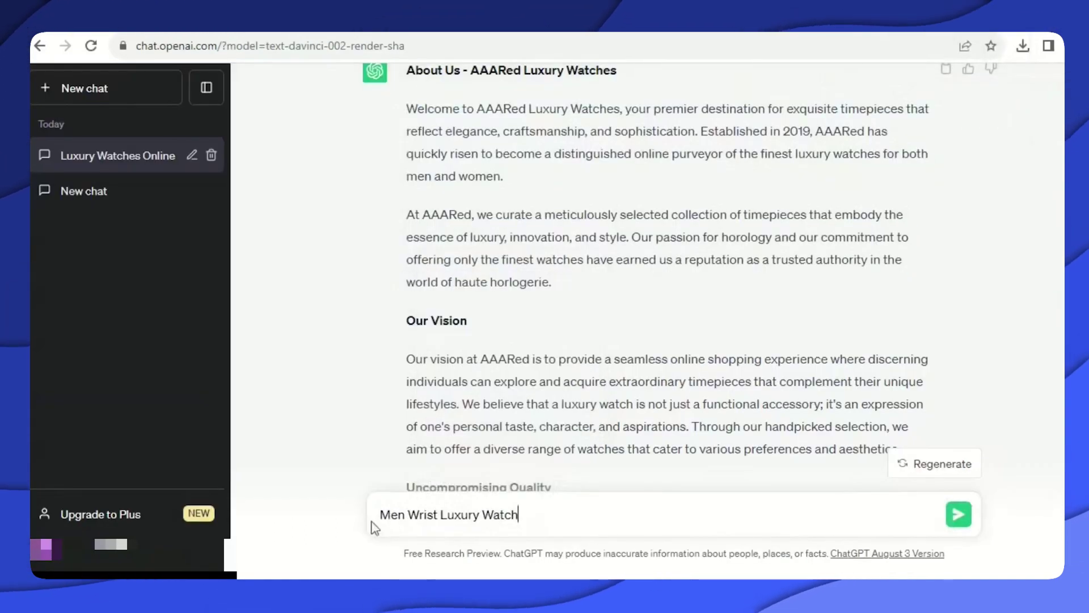
pyautogui.press('Return')
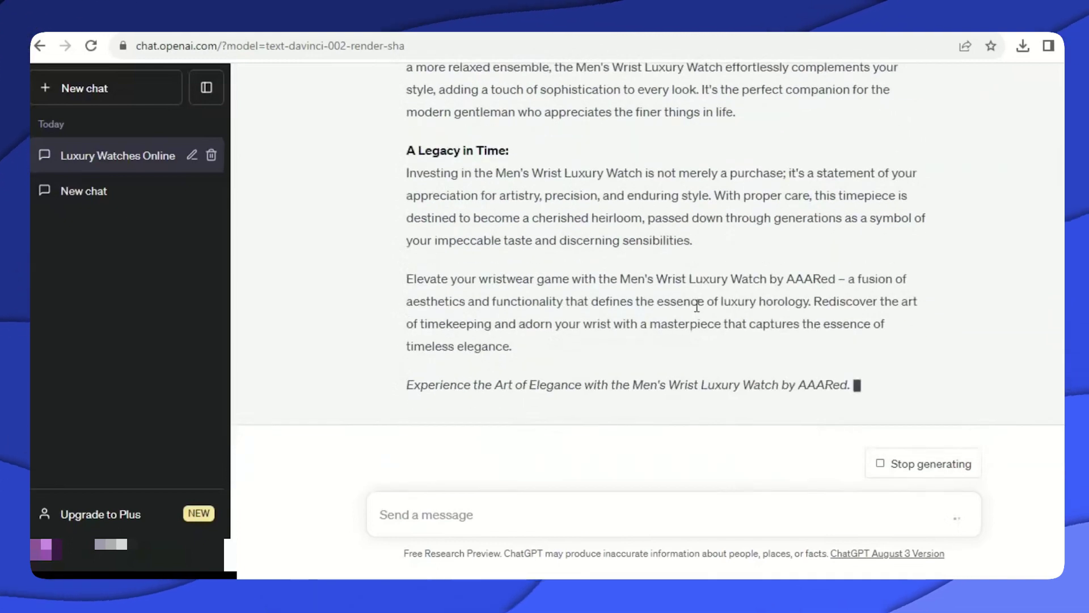
# Copy ChatGPT's reply from 'Design Excellence' down to 'A Legacy in Time'.
pyautogui.scroll(7, 701, 306)
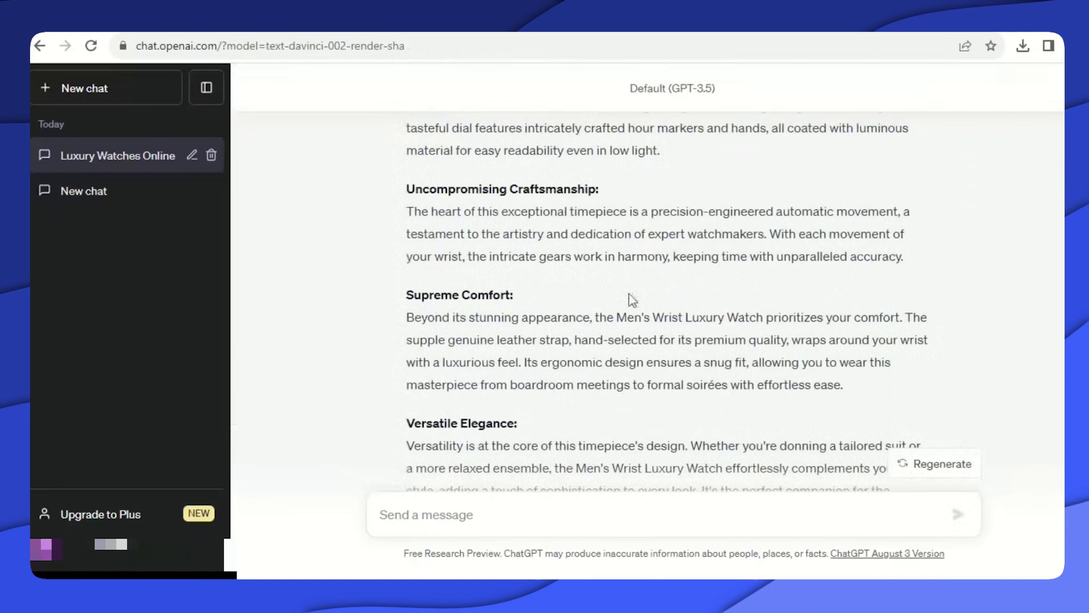
pyautogui.scroll(6, 611, 299)
pyautogui.scroll(-1, 511, 272)
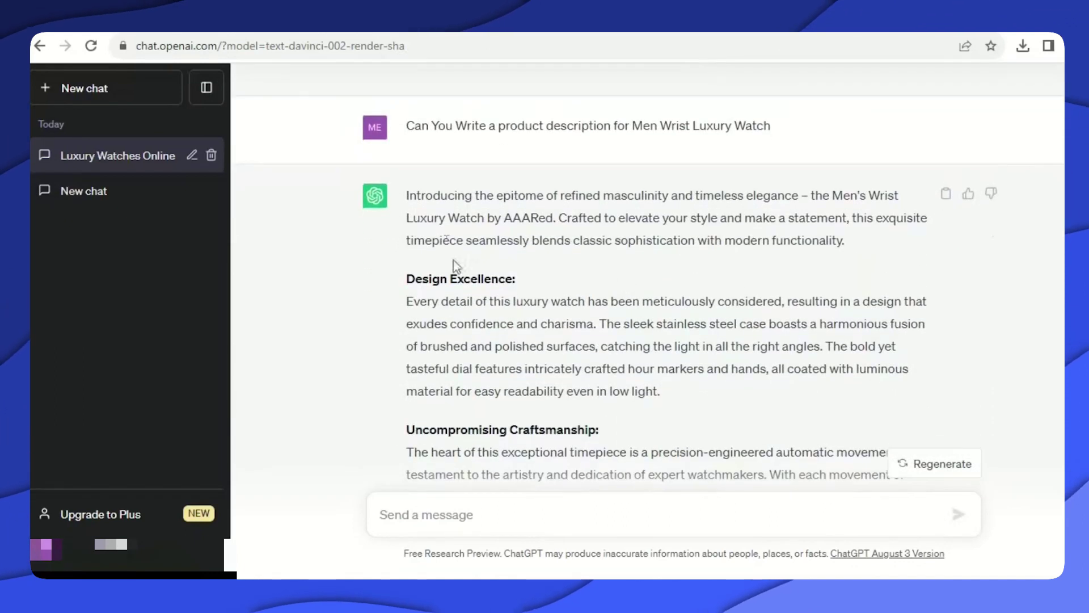
pyautogui.scroll(-1, 522, 240)
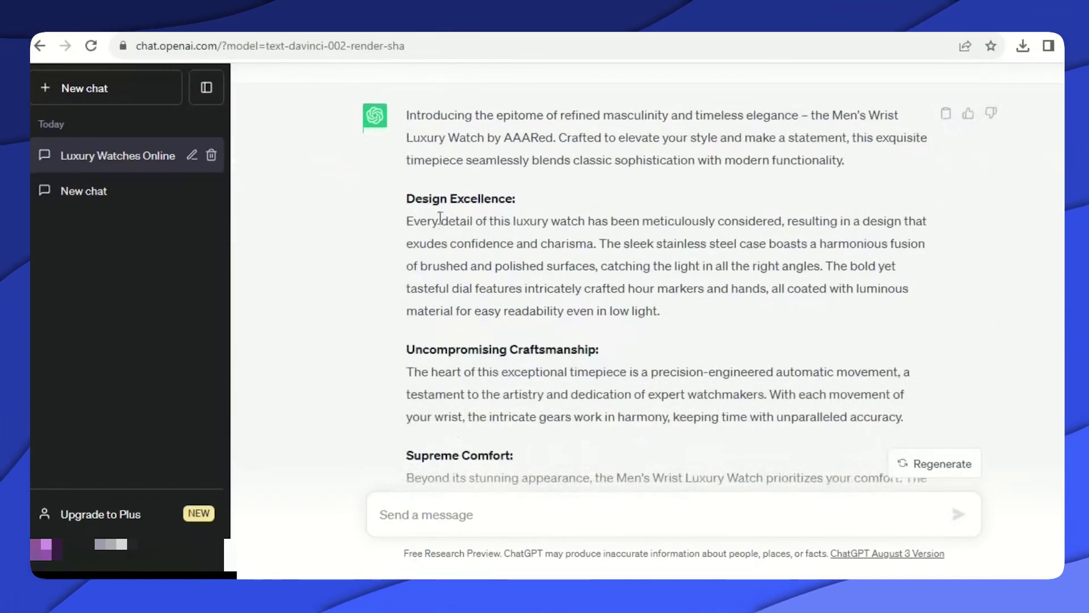
pyautogui.moveTo(407, 198); pyautogui.dragTo(550, 471)
pyautogui.moveTo(558, 525); pyautogui.dragTo(766, 130)
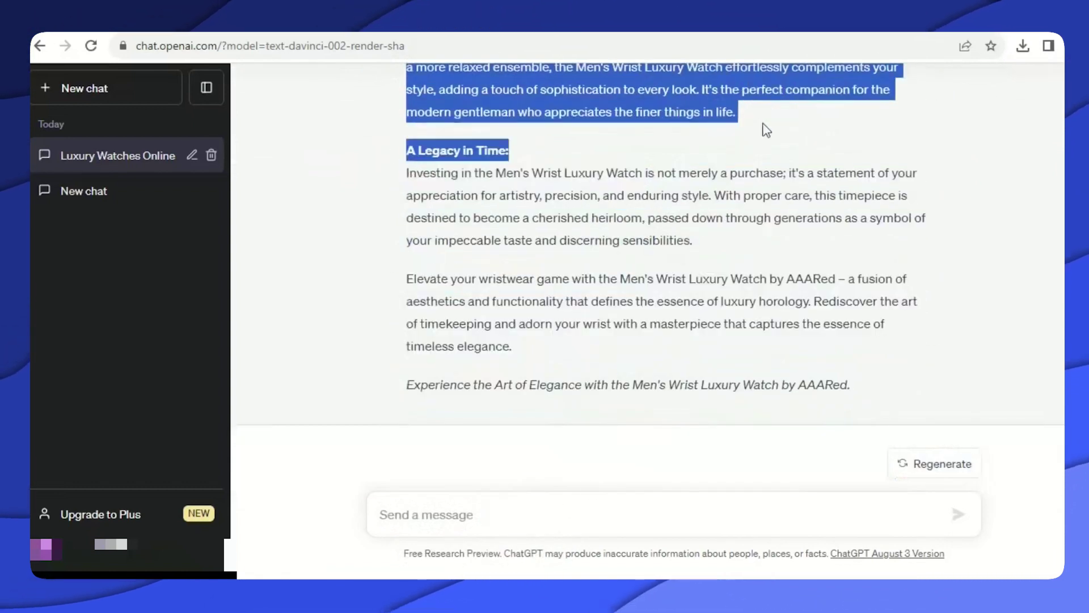
pyautogui.rightClick(641, 113)
pyautogui.click(658, 123)
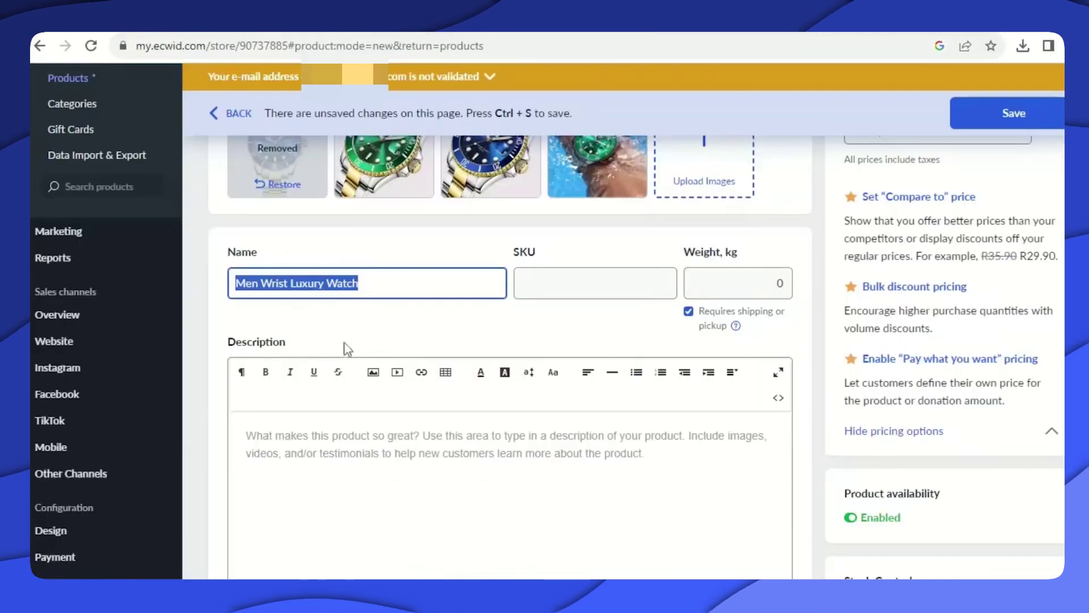
# Paste the generated ChatGPT text into the product Description editor.
pyautogui.click(264, 408)
pyautogui.rightClick(280, 427)
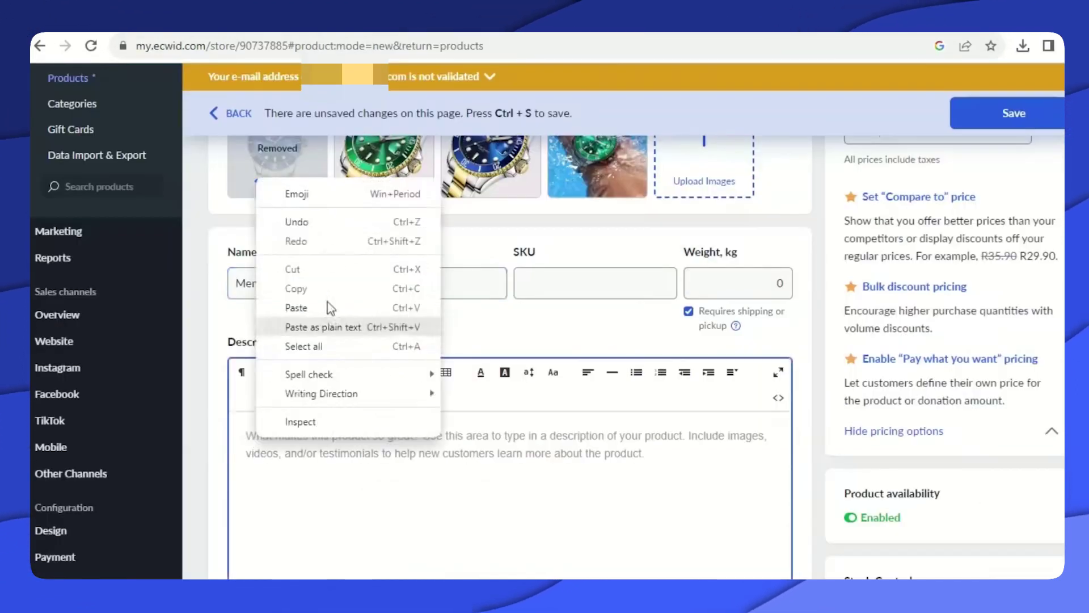
pyautogui.click(320, 316)
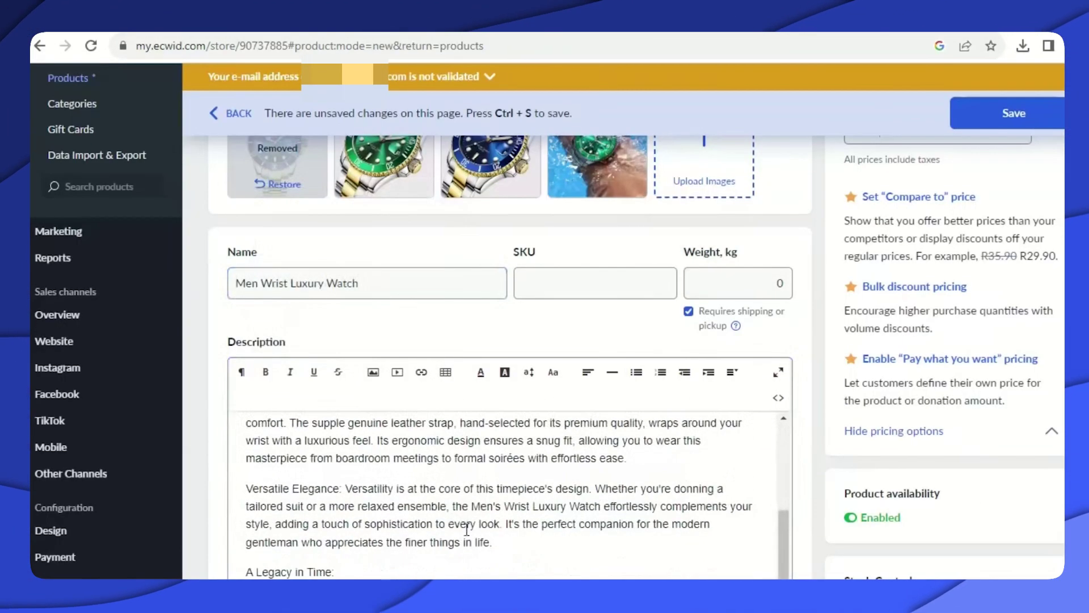
# Delete the stray 'A Legacy in Time:' heading at the end of the description.
pyautogui.scroll(-4, 329, 352)
pyautogui.moveTo(346, 335); pyautogui.dragTo(259, 333)
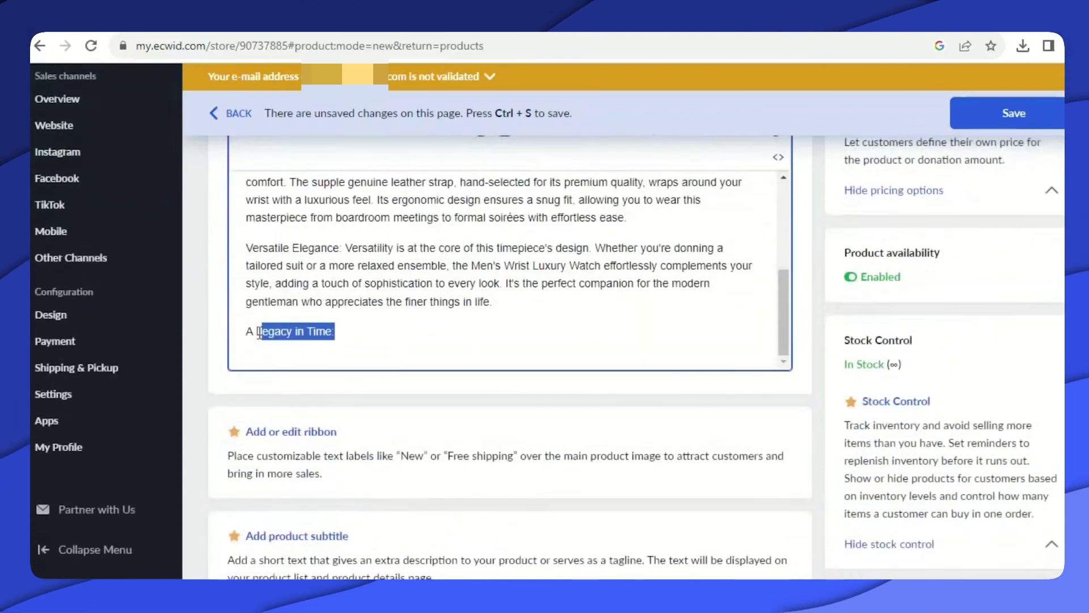
pyautogui.press('BackSpace')
pyautogui.scroll(10, 471, 357)
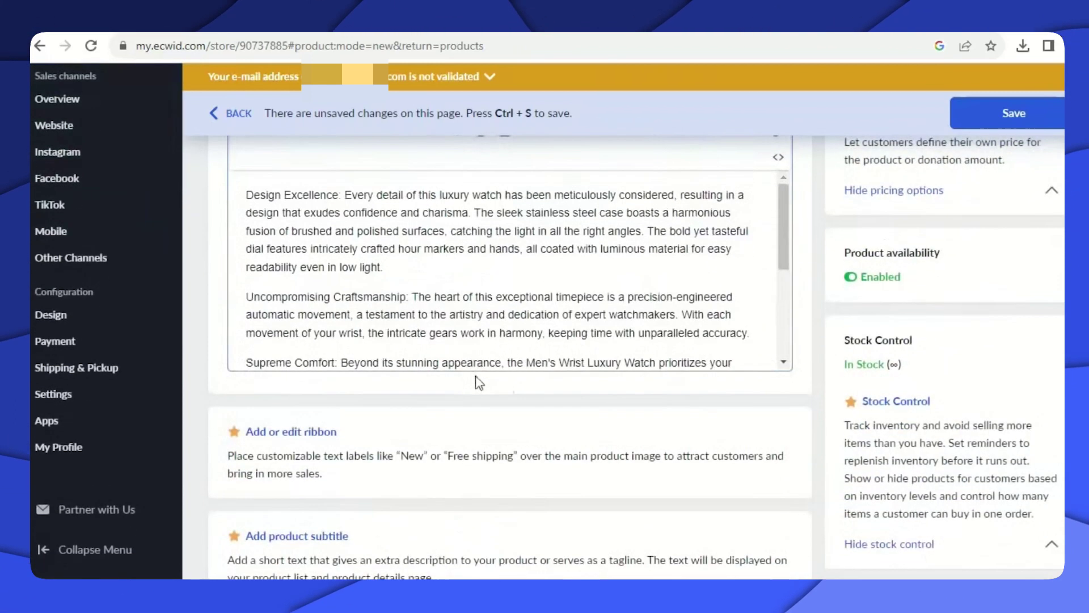
pyautogui.scroll(-10, 510, 363)
pyautogui.scroll(9, 534, 360)
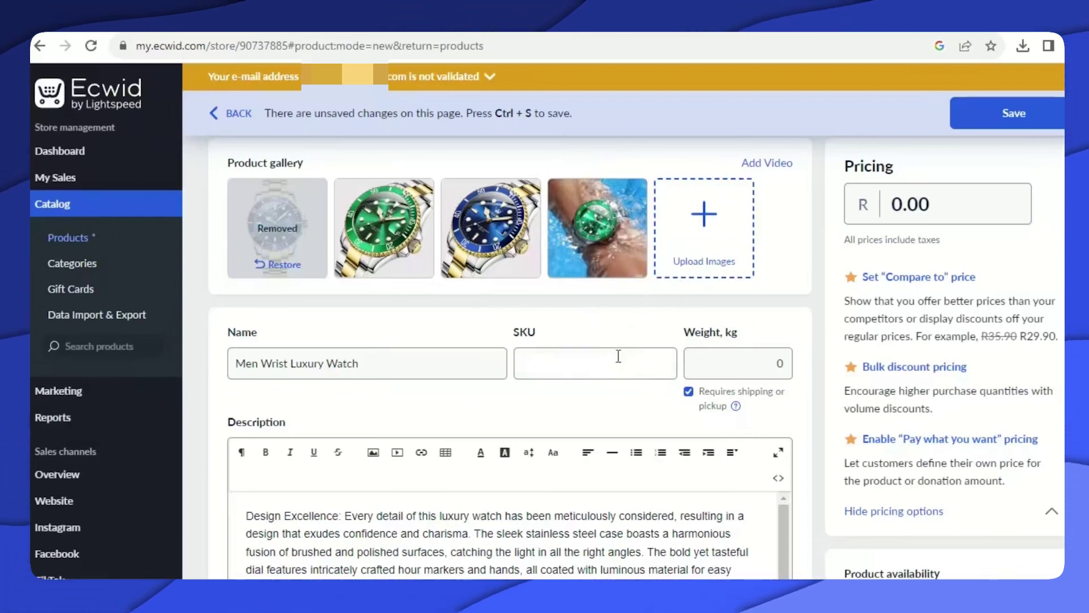
# Enter SKU 000001 for the product.
pyautogui.click(606, 367)
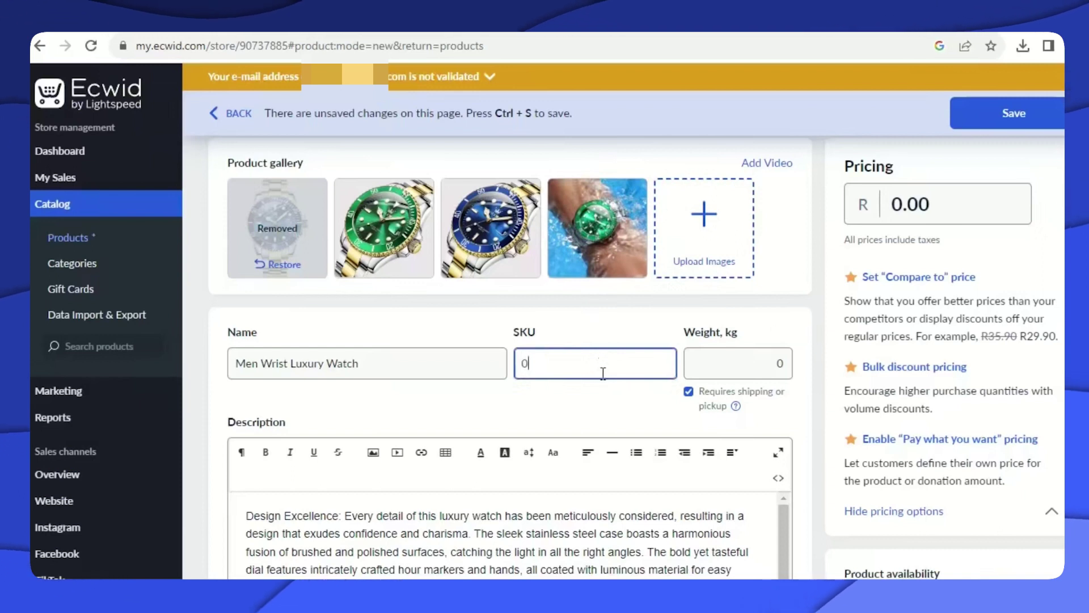
pyautogui.write('0000010')
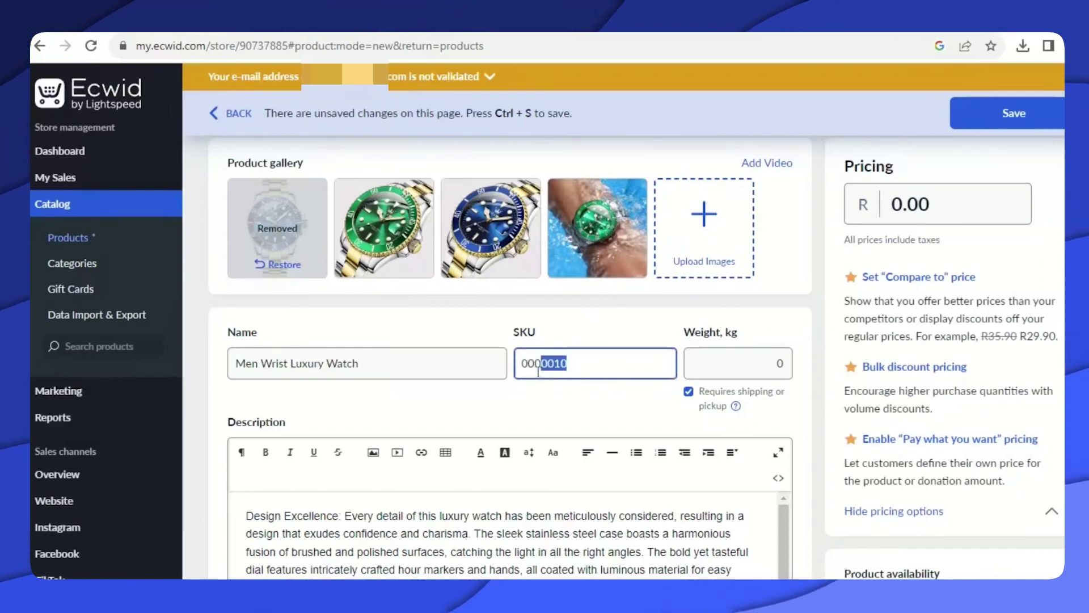
pyautogui.moveTo(537, 372); pyautogui.dragTo(529, 375)
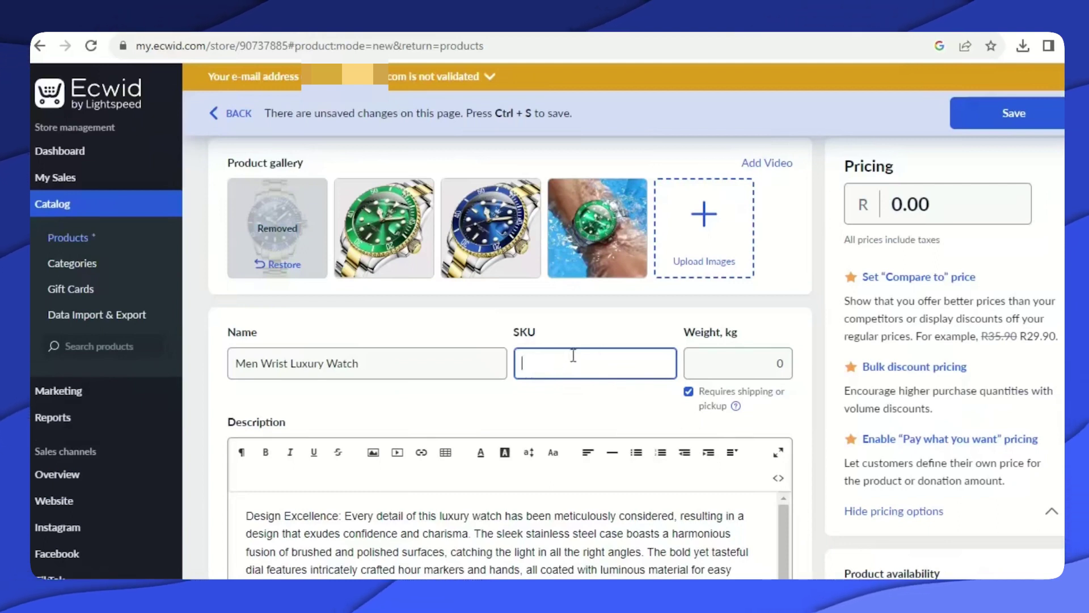
# Set the price to R 799.00 and save the Men Wrist Luxury Watch product.
pyautogui.click(902, 204)
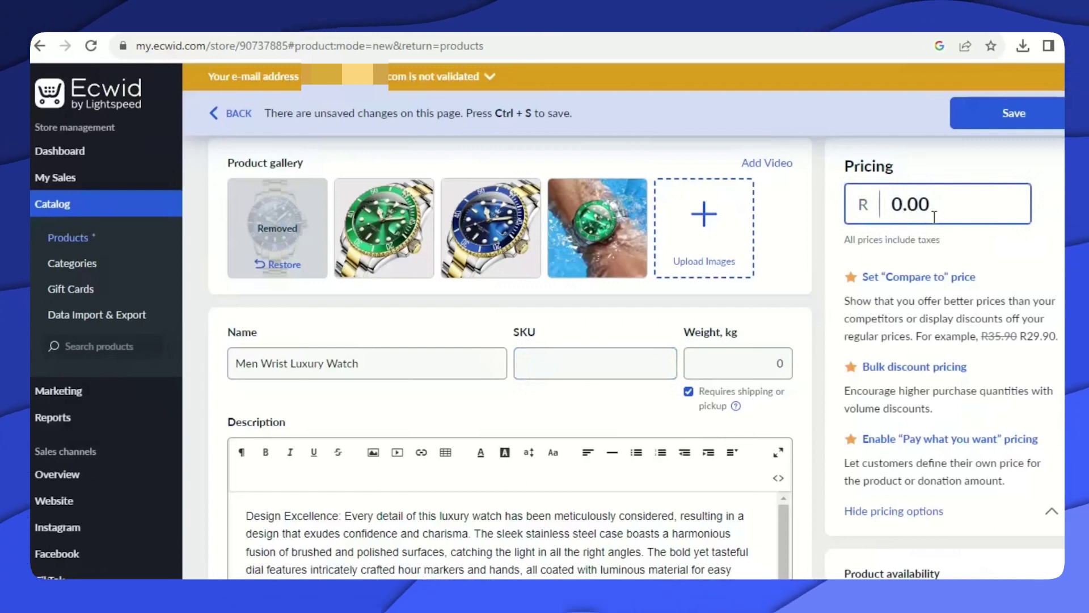
pyautogui.write('7')
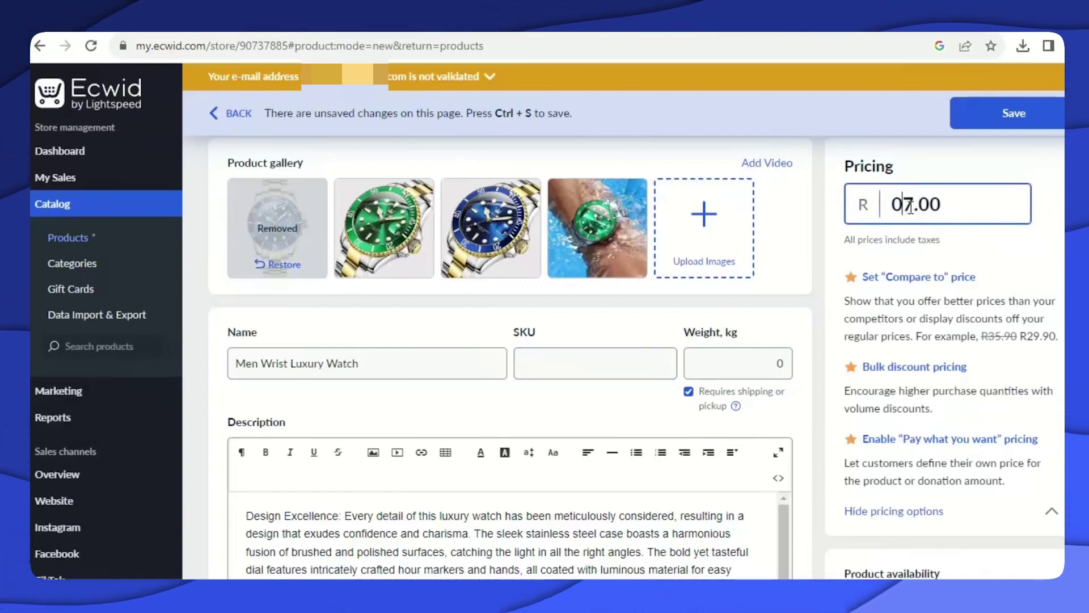
pyautogui.press('Left')
pyautogui.press('BackSpace')
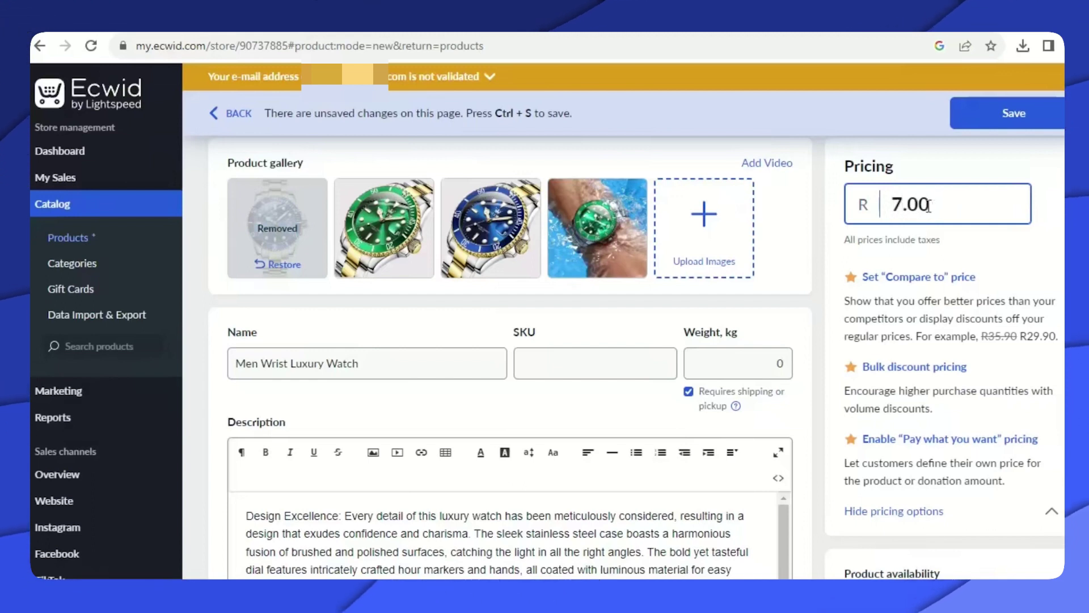
pyautogui.scroll(-4, 579, 338)
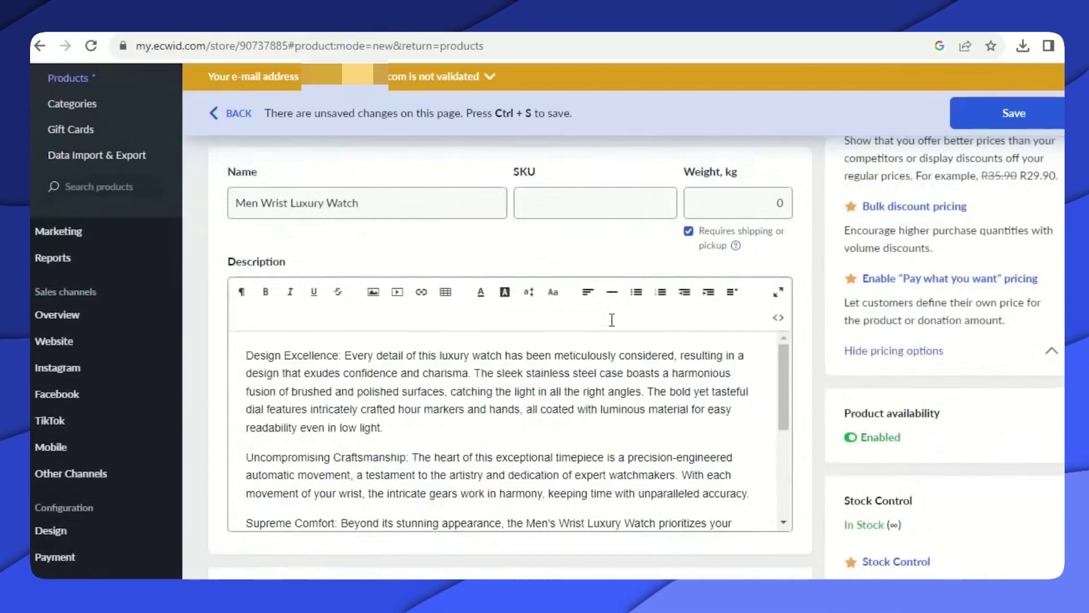
pyautogui.scroll(5, 804, 317)
pyautogui.scroll(-6, 803, 316)
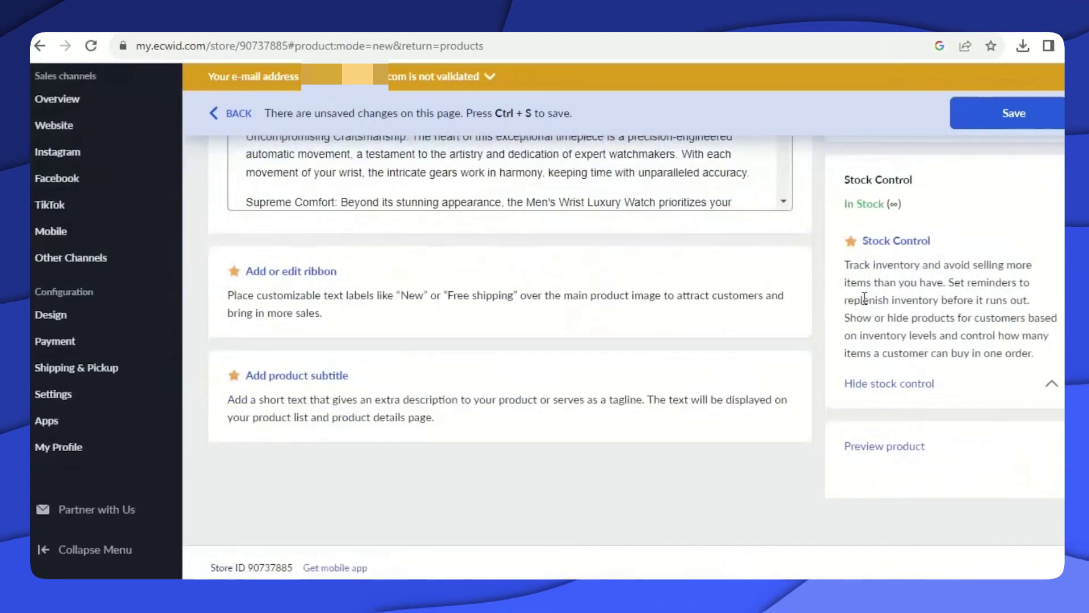
pyautogui.scroll(5, 971, 162)
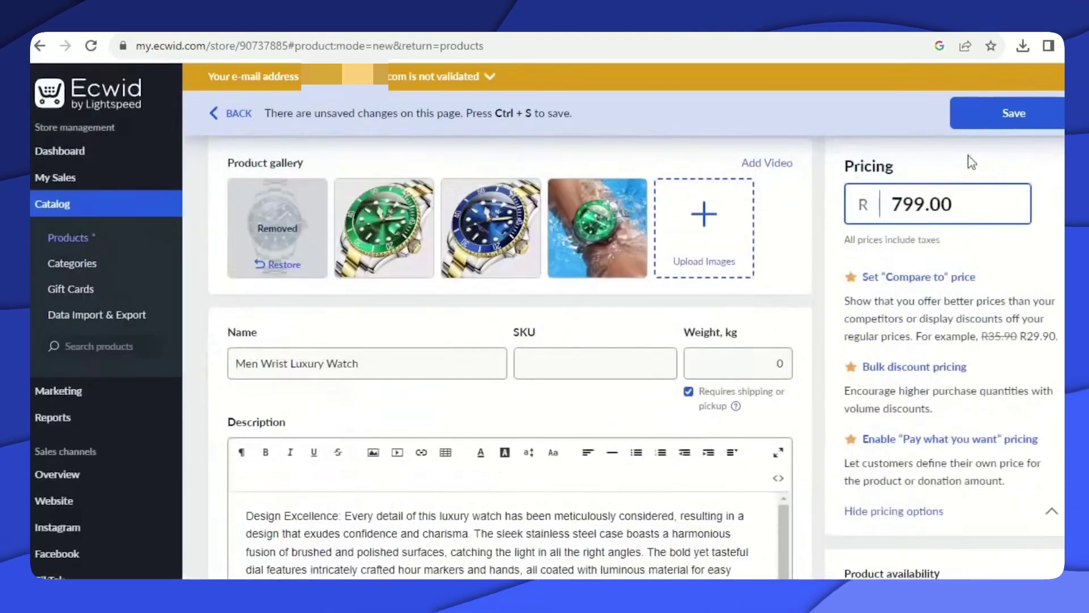
pyautogui.click(1021, 116)
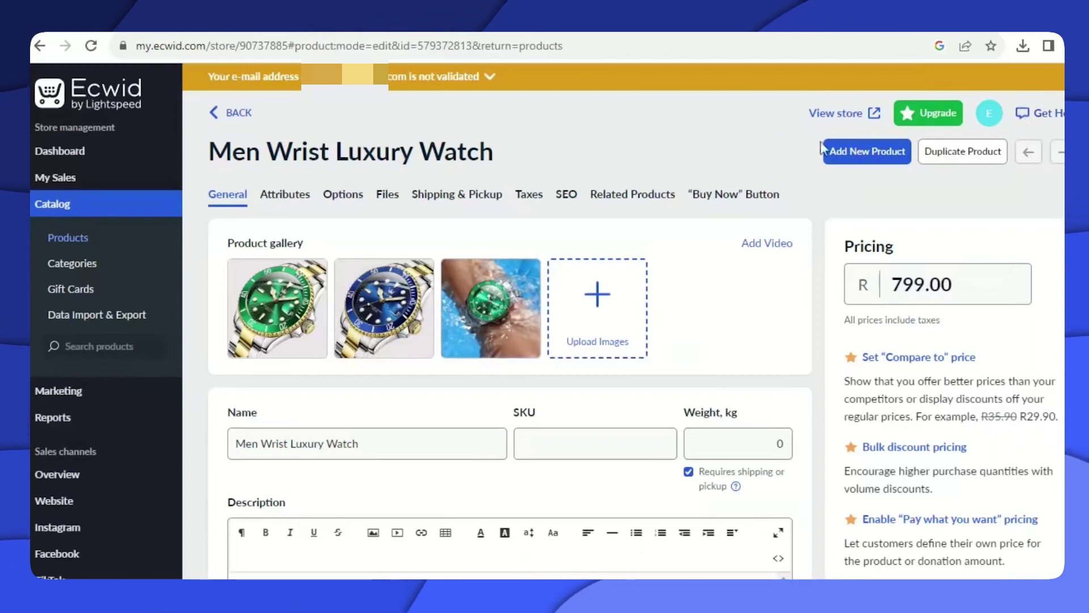
pyautogui.click(855, 151)
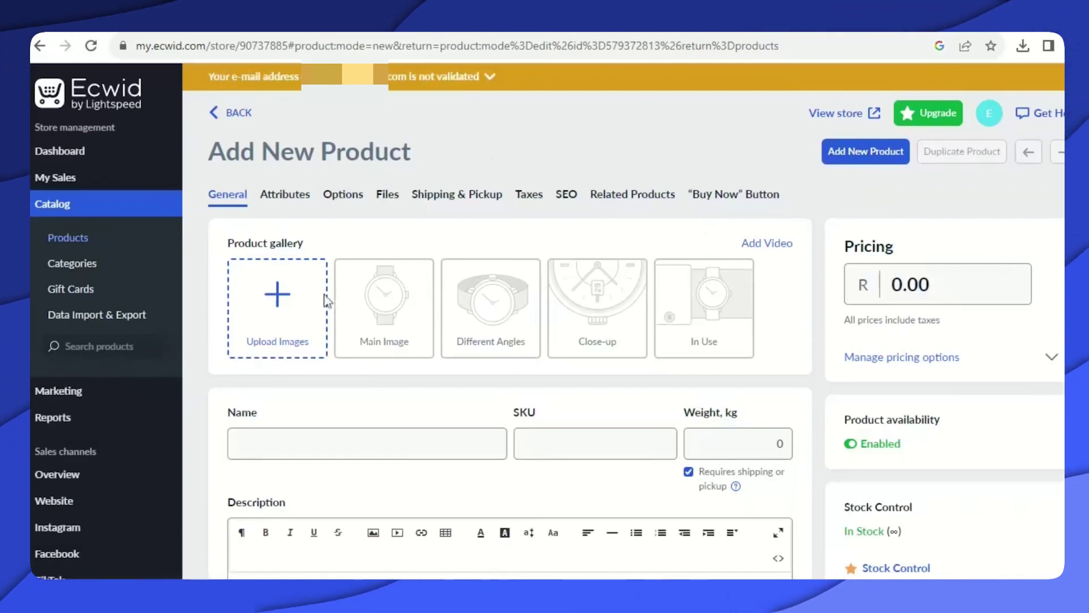
# Upload the first ladies' bracelet watch photos, including photo 2, into the product gallery.
pyautogui.click(281, 295)
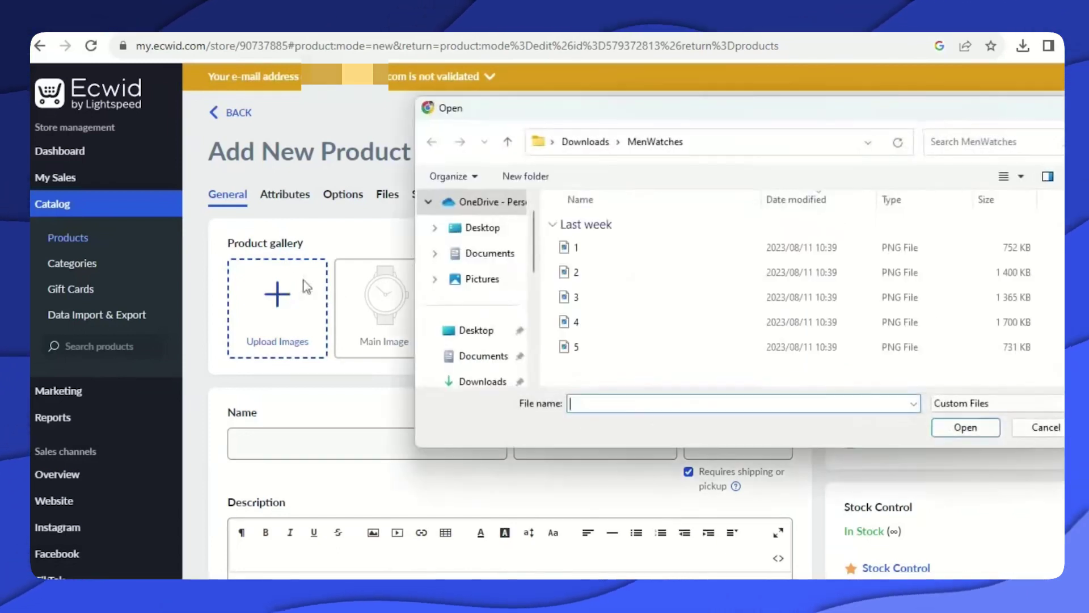
pyautogui.click(966, 427)
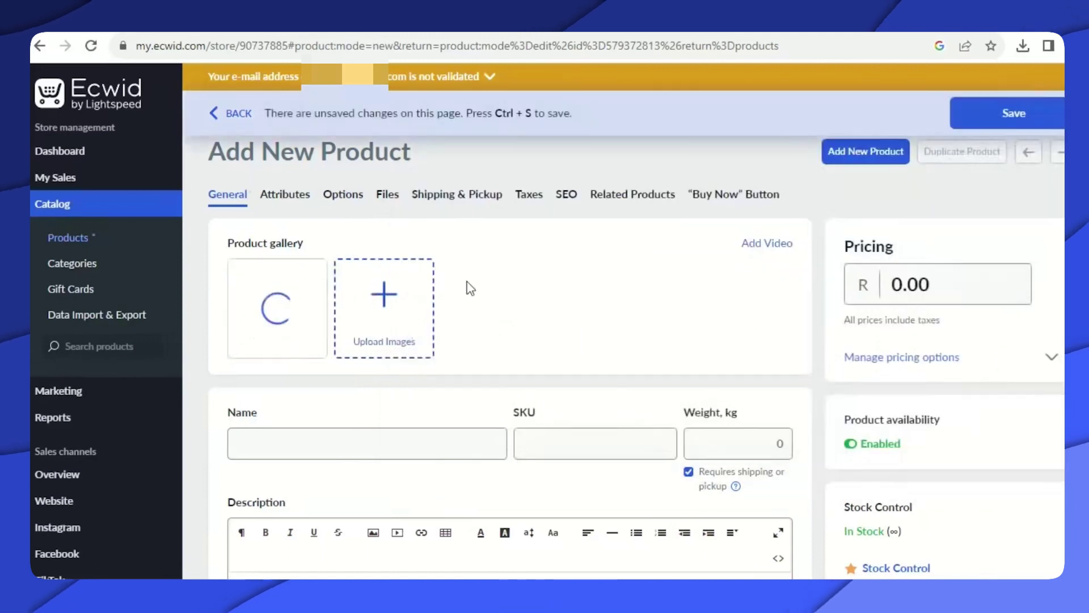
pyautogui.click(408, 300)
pyautogui.click(584, 273)
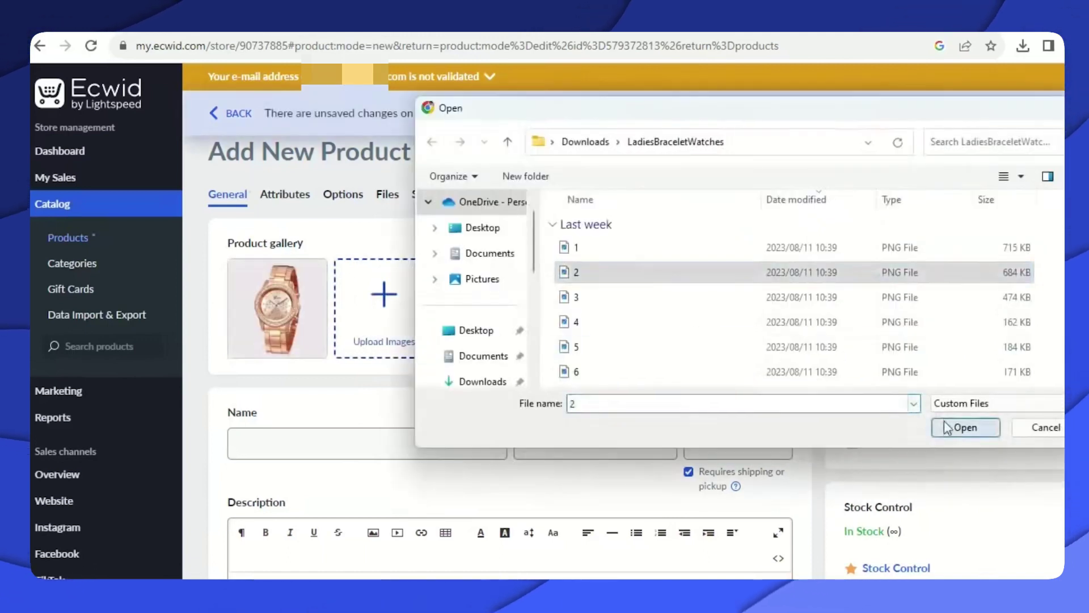
pyautogui.doubleClick(584, 272)
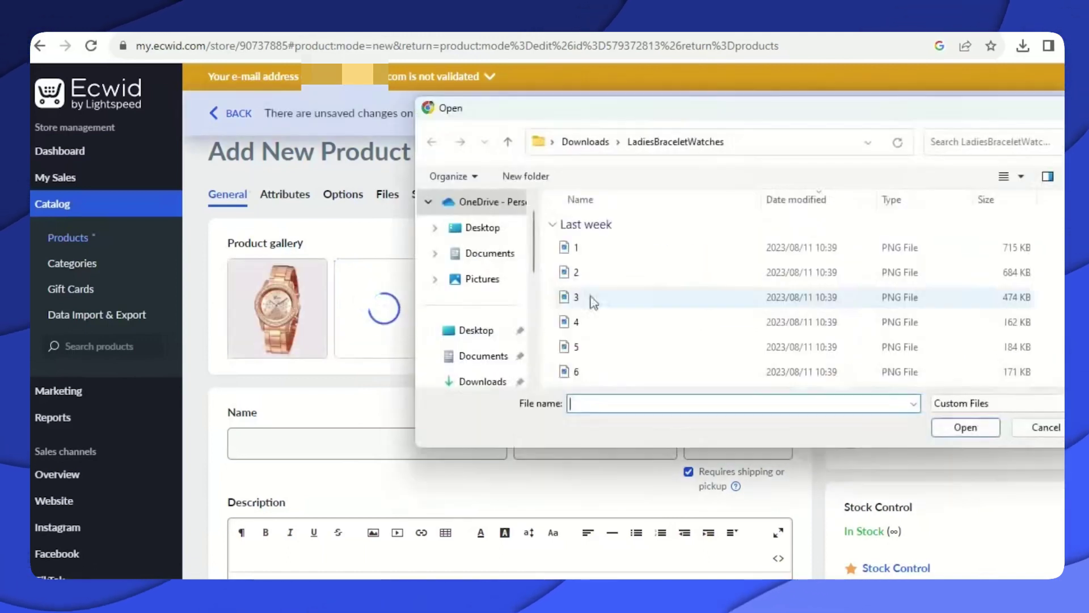
pyautogui.doubleClick(593, 299)
# Upload the remaining photos, including photos 7 and 9, bringing the gallery to six images.
pyautogui.click(704, 306)
pyautogui.click(590, 319)
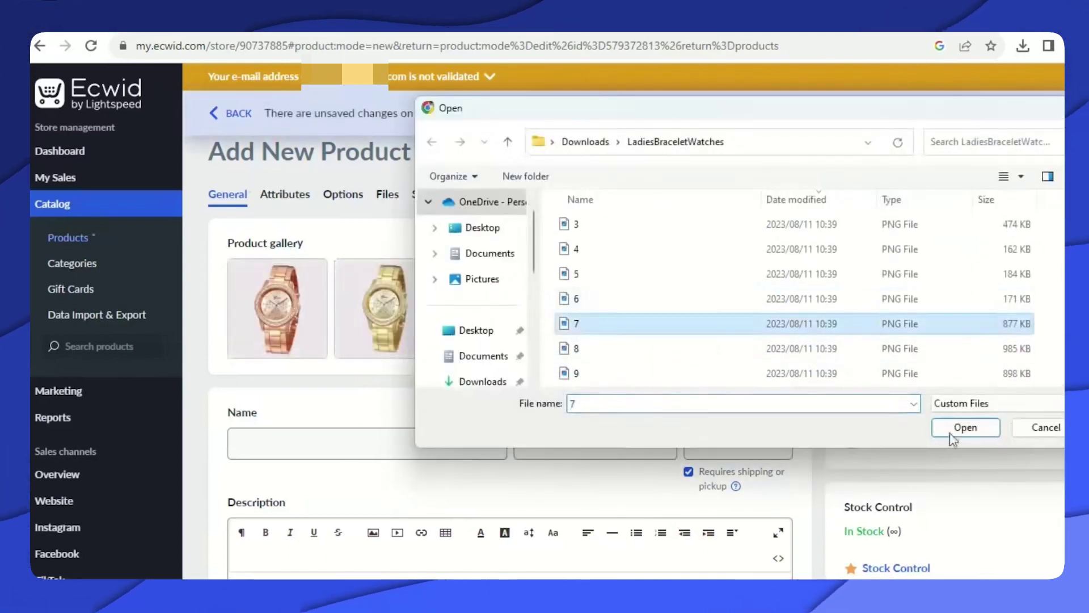
pyautogui.click(965, 427)
pyautogui.click(737, 340)
pyautogui.doubleClick(601, 348)
pyautogui.click(749, 295)
pyautogui.click(585, 372)
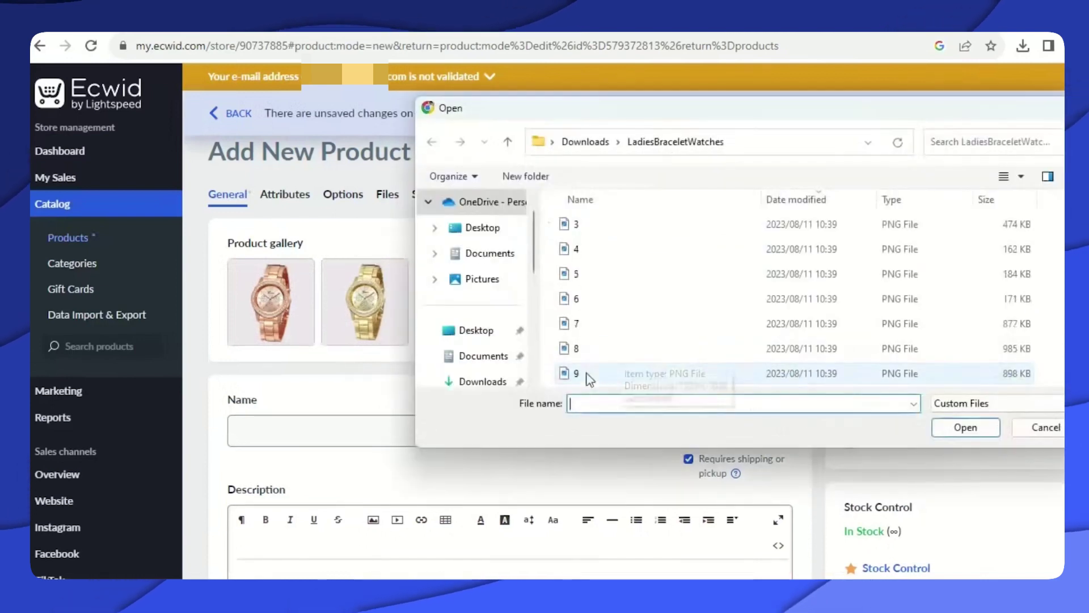
pyautogui.click(963, 426)
pyautogui.scroll(-4, 474, 384)
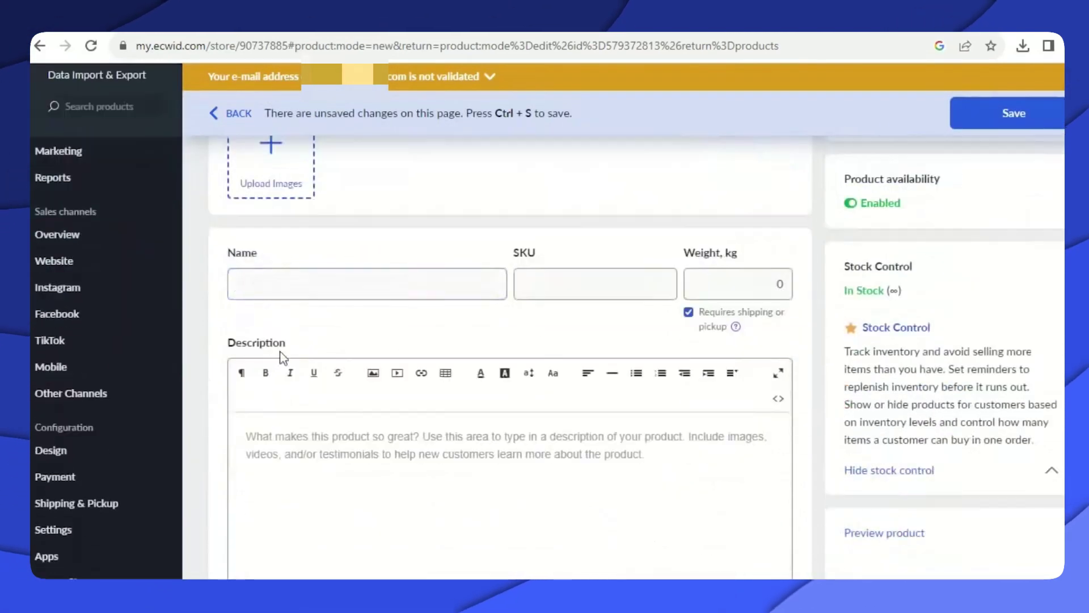
# Name the product '2Pieces Ladies Luxury Watches', fixing the stray characters before the name.
pyautogui.click(406, 282)
pyautogui.write('Ladies Lu')
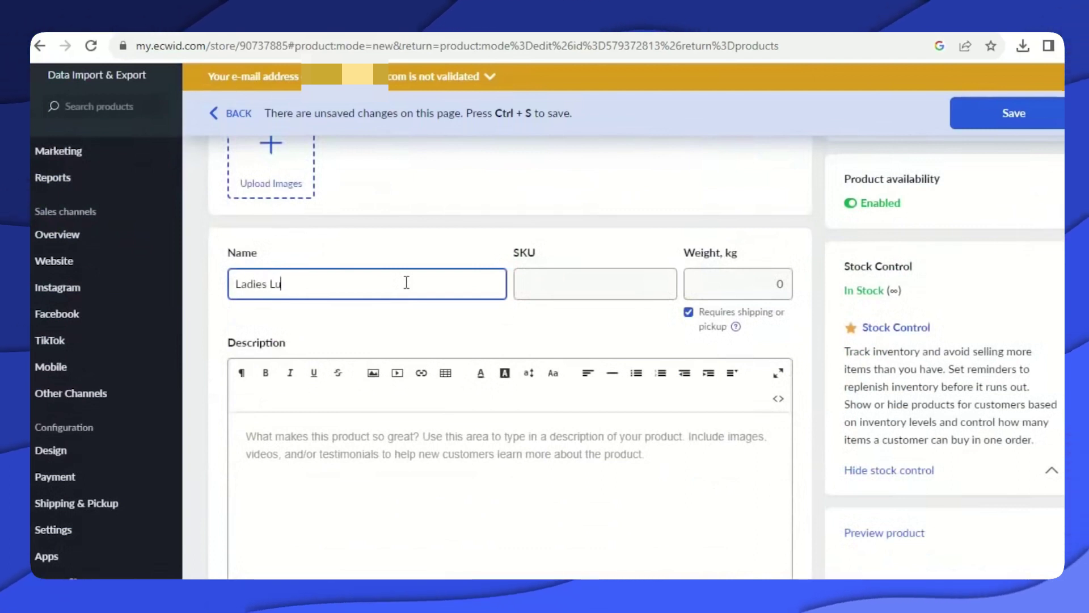
pyautogui.write('xury Watches')
pyautogui.click(244, 282)
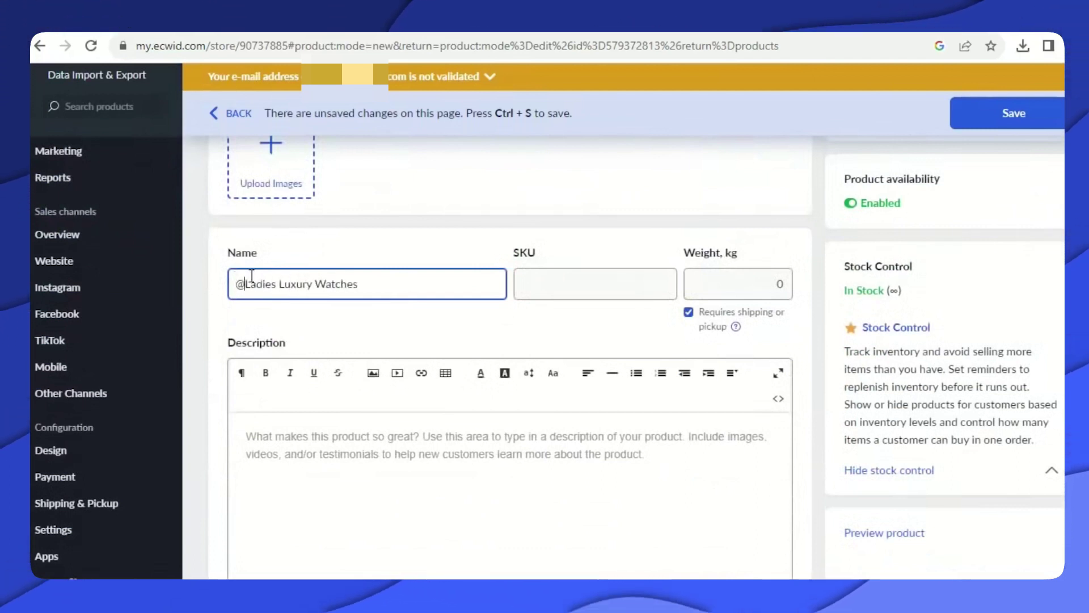
pyautogui.write('@pie')
pyautogui.scroll(4, 444, 402)
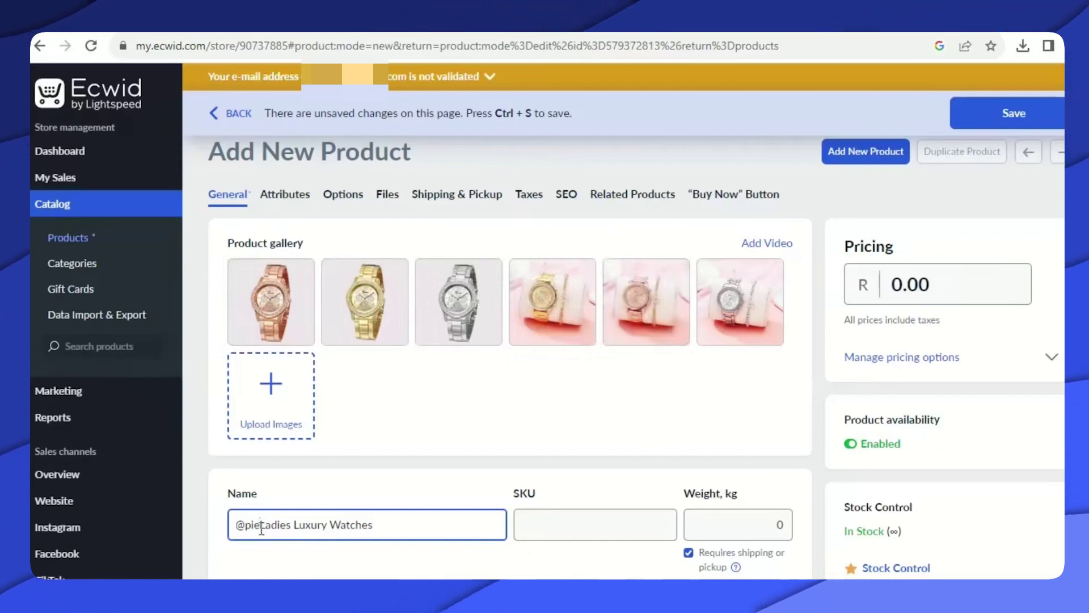
pyautogui.press('BackSpace')
pyautogui.press('BackSpace')
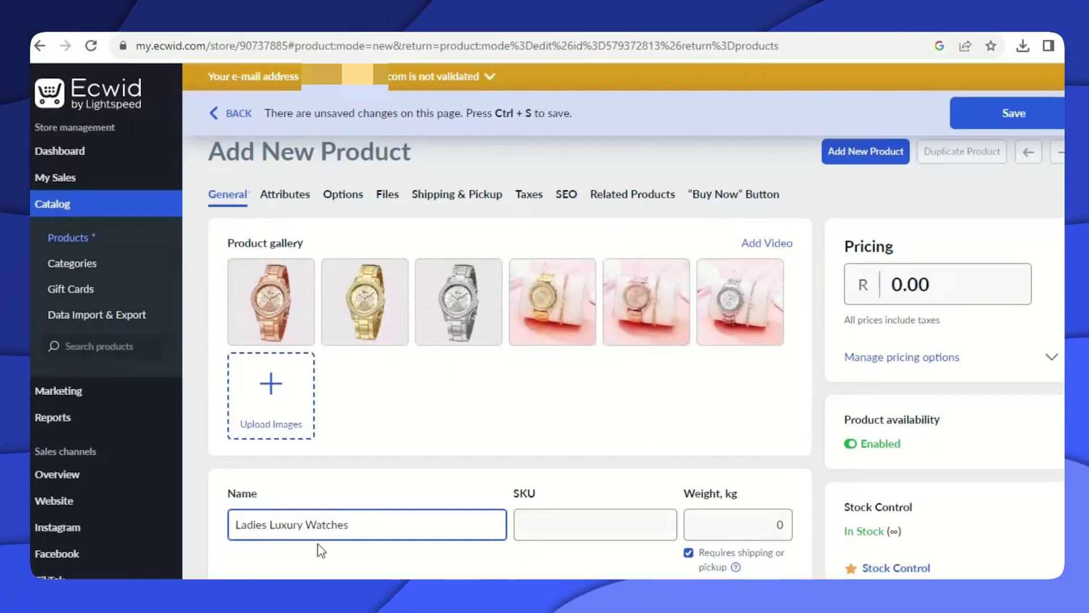
pyautogui.write('2Pieces')
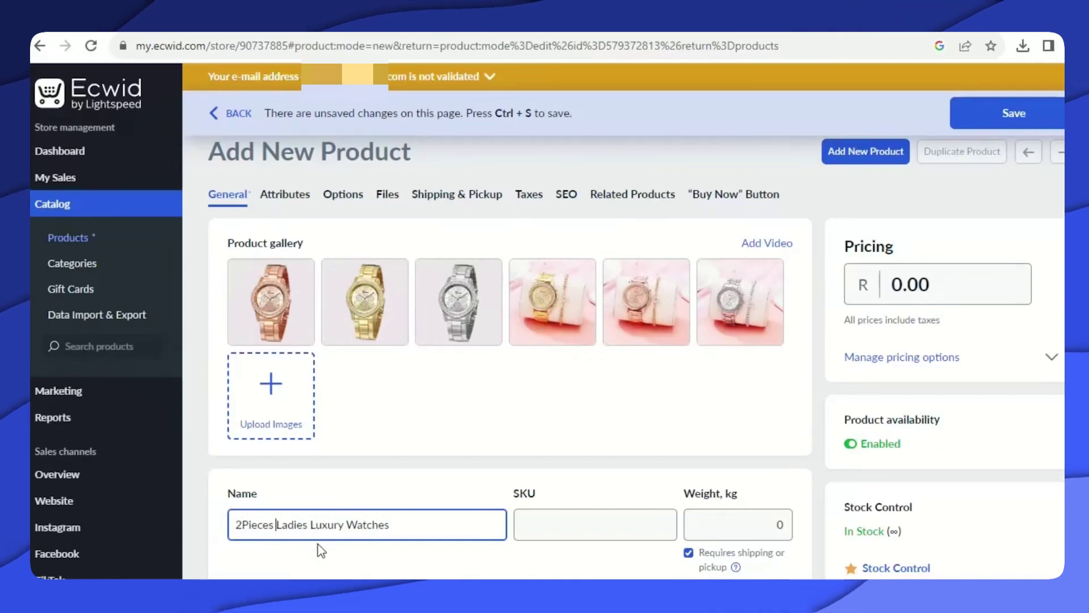
pyautogui.scroll(-4, 390, 500)
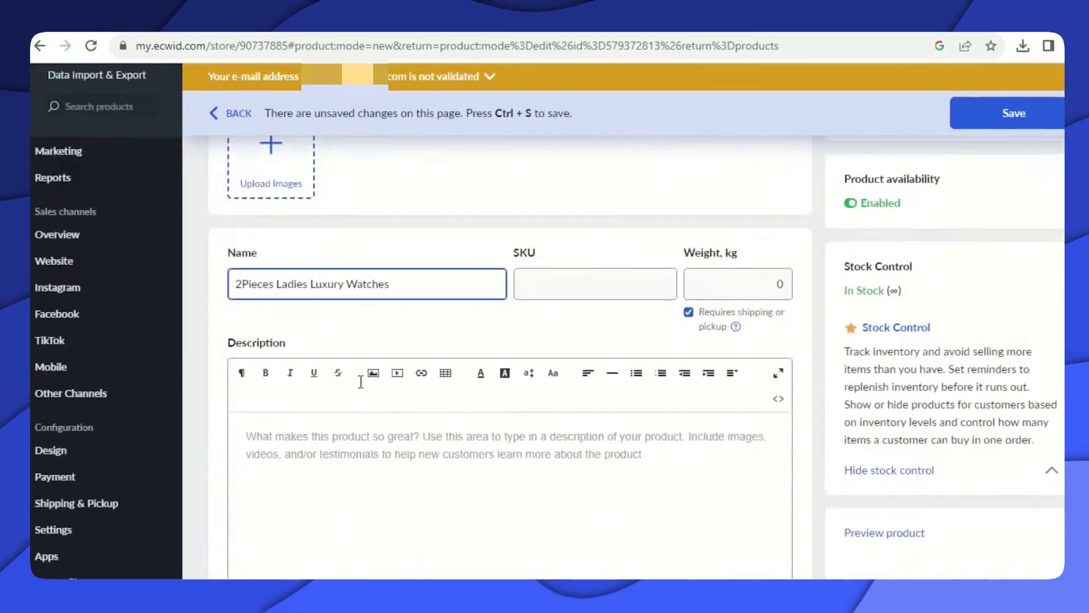
# Copy the product name to the clipboard and switch to ChatGPT.
pyautogui.tripleClick(316, 283)
pyautogui.rightClick(316, 292)
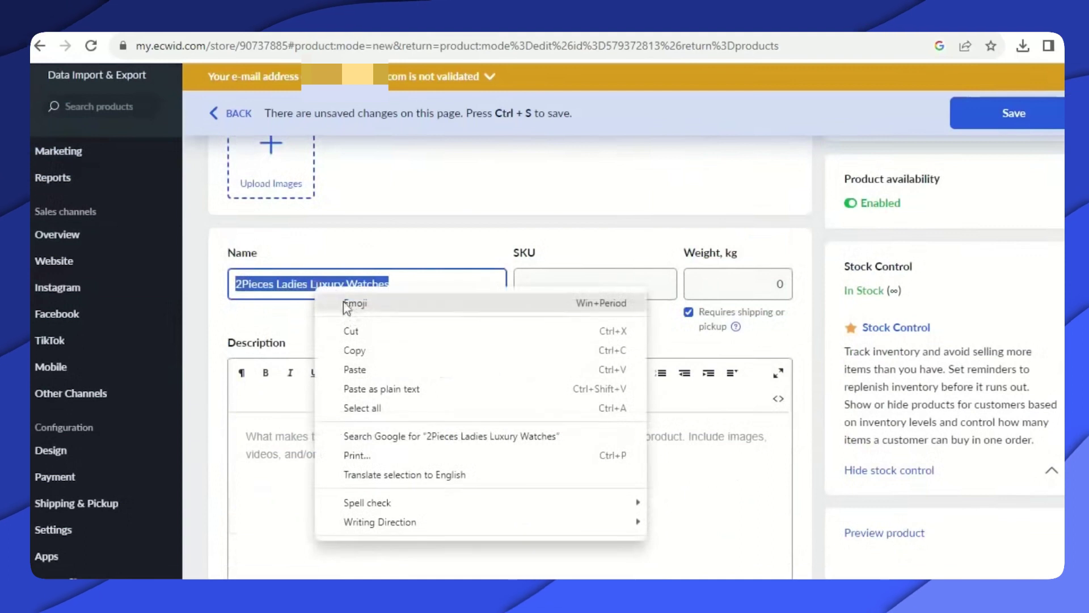
pyautogui.click(354, 350)
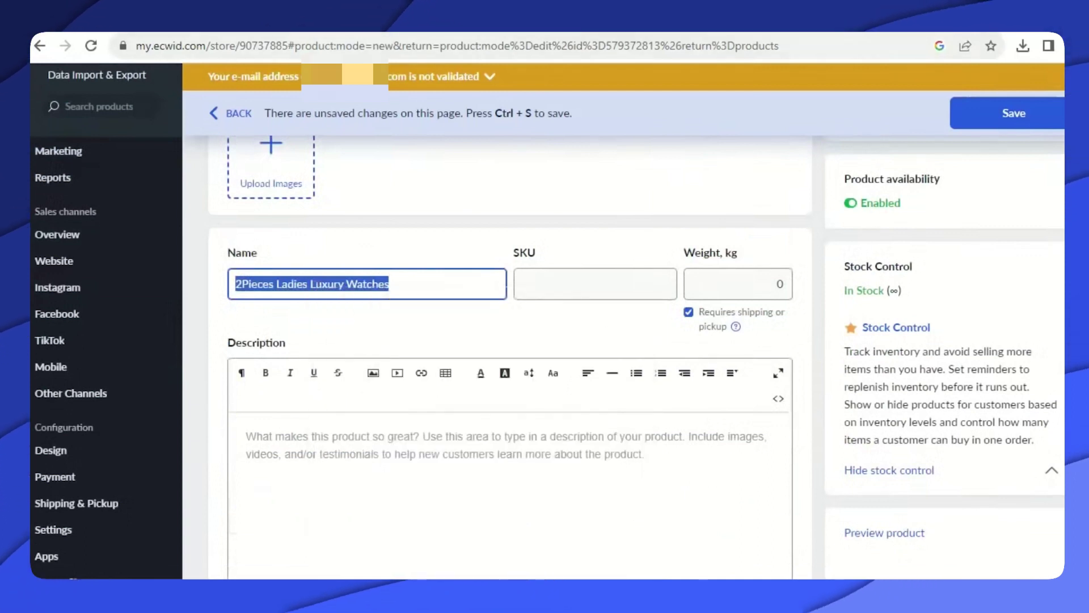
pyautogui.hotkey('alt', 'Tab')
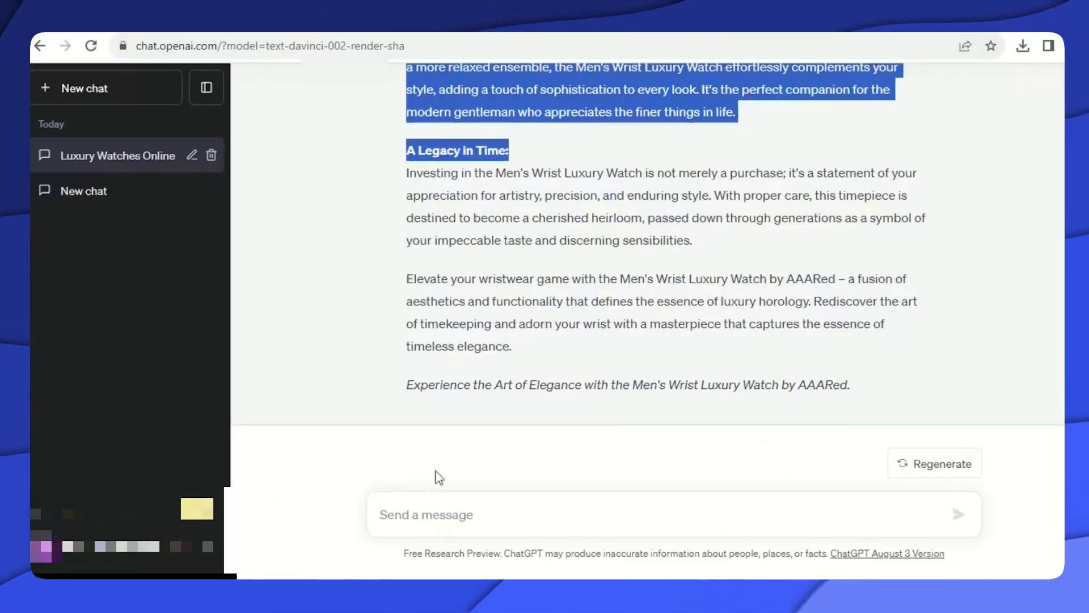
# Copy the earlier men's watch description prompt from the chat.
pyautogui.scroll(10, 452, 438)
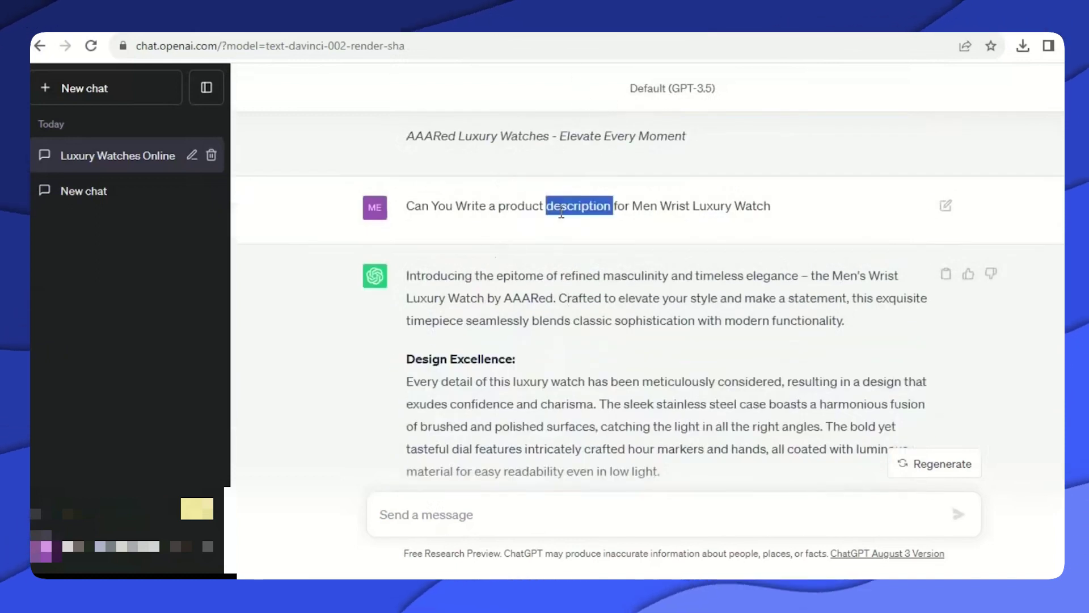
pyautogui.tripleClick(561, 212)
pyautogui.rightClick(563, 214)
pyautogui.click(584, 222)
# Paste the prompt as plain text, reword it for a 'Women 2 piece bracelet and' watch set, and send it.
pyautogui.scroll(-10, 510, 369)
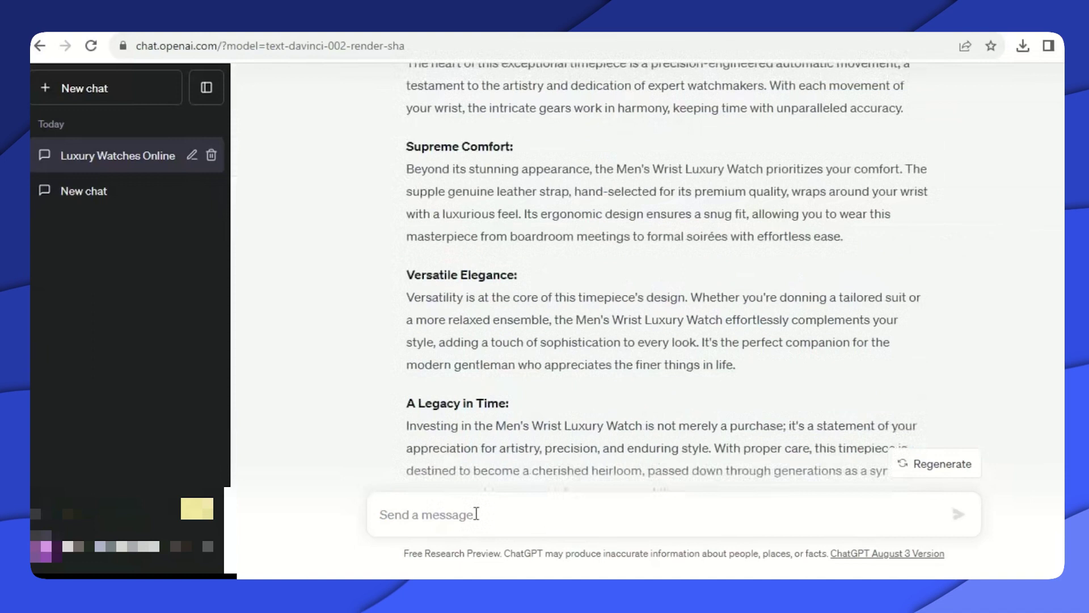
pyautogui.rightClick(388, 513)
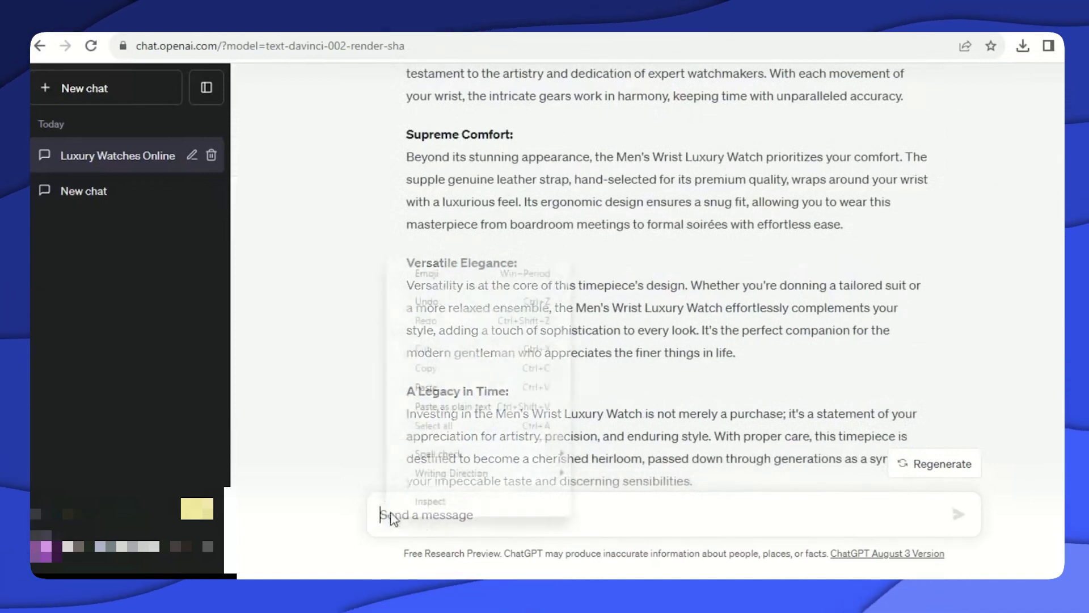
pyautogui.click(469, 406)
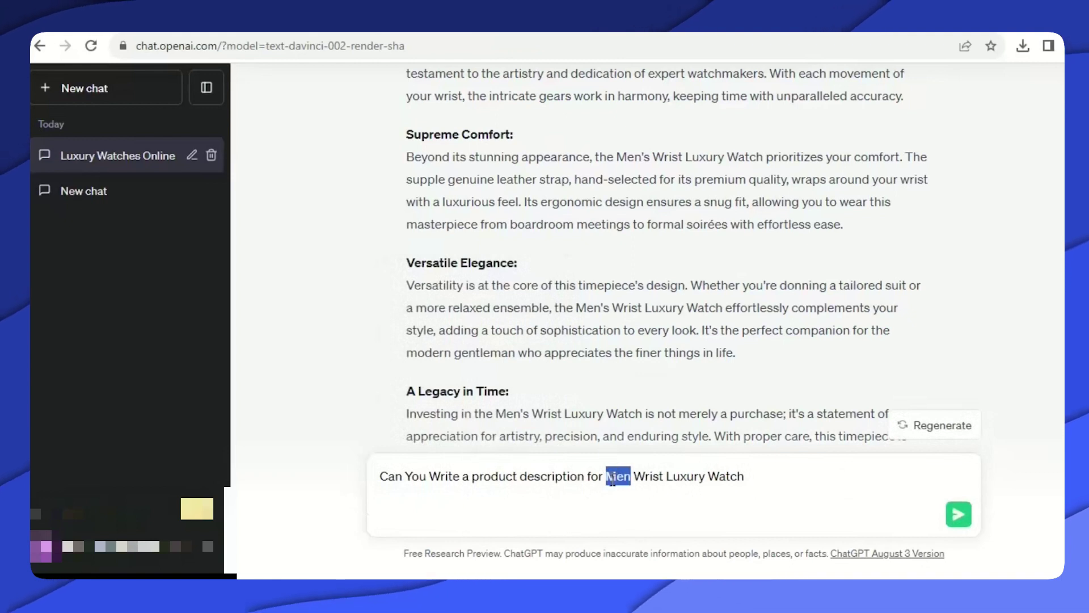
pyautogui.write('Wom')
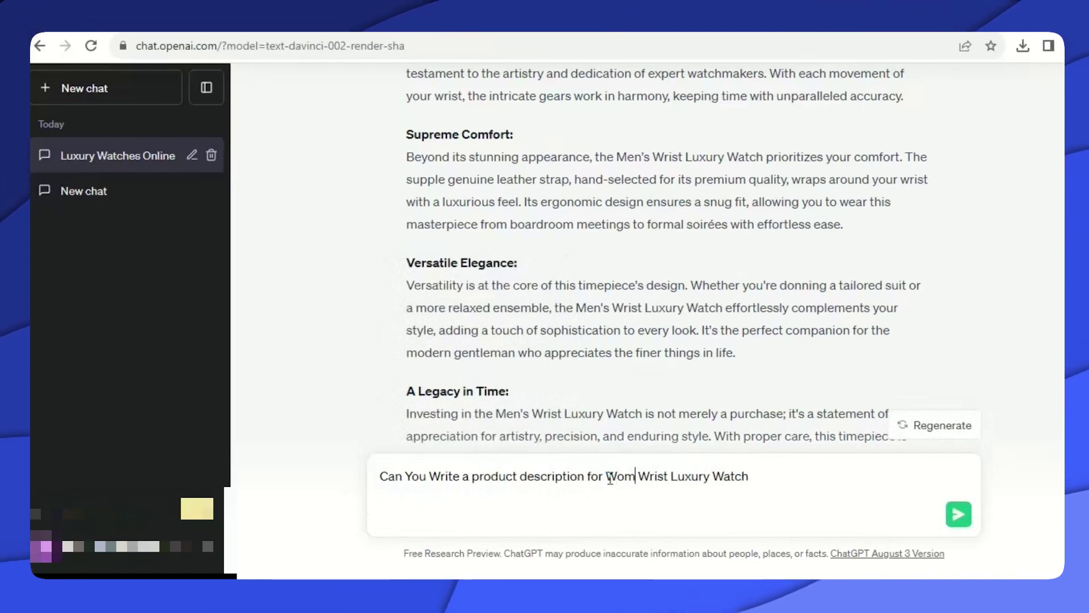
pyautogui.write('en  ')
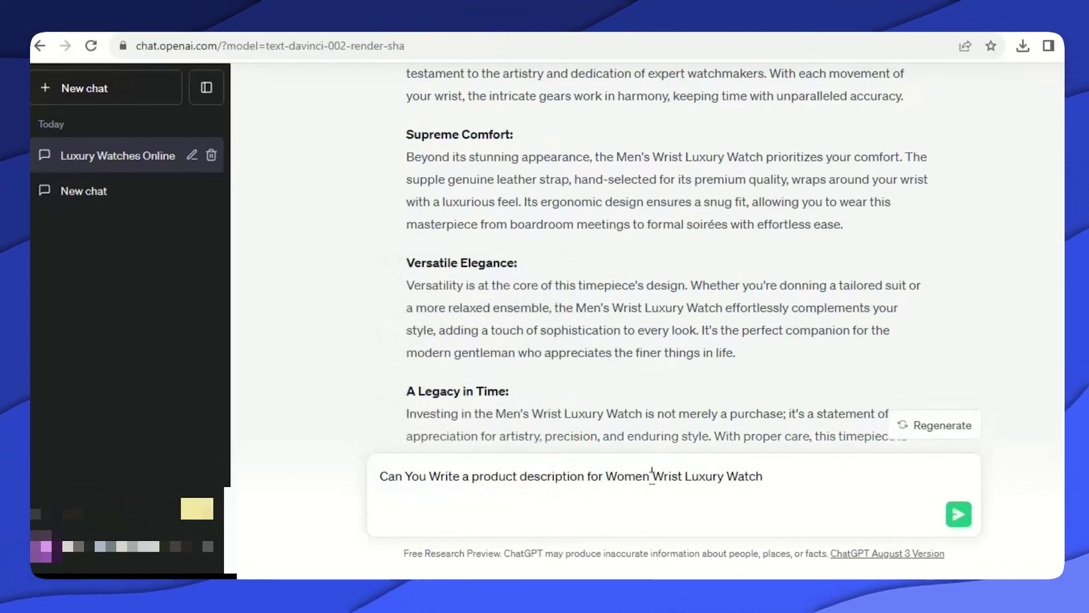
pyautogui.write('2 pi')
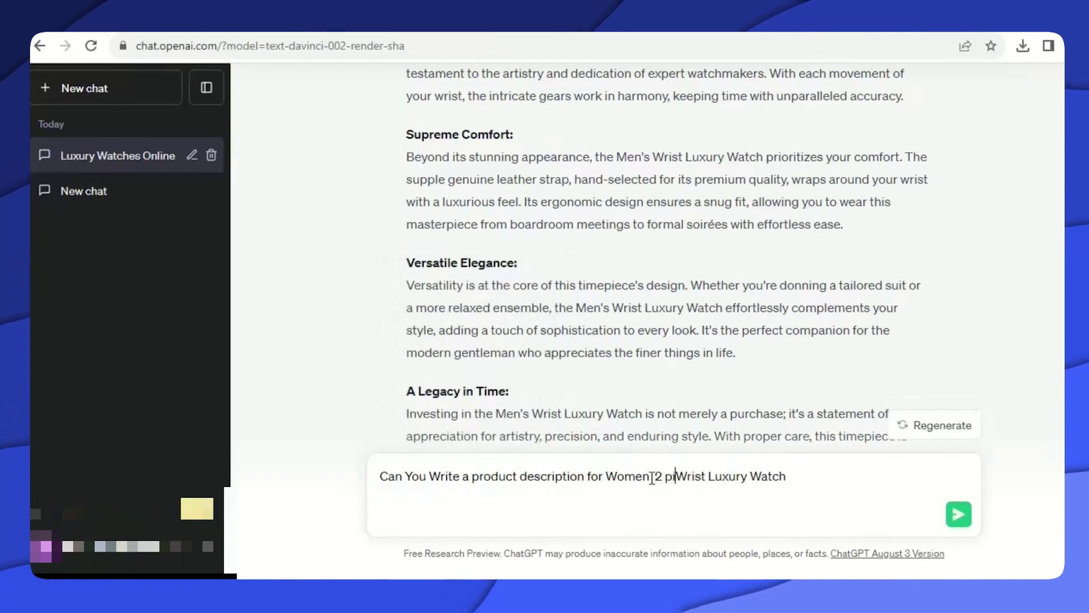
pyautogui.write('ece ')
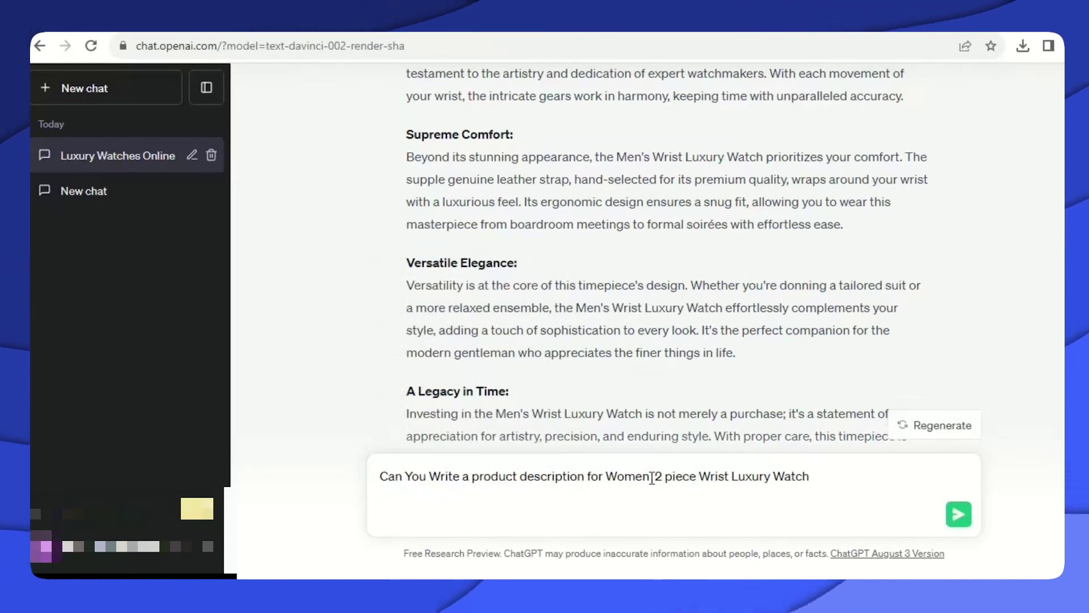
pyautogui.write('bra')
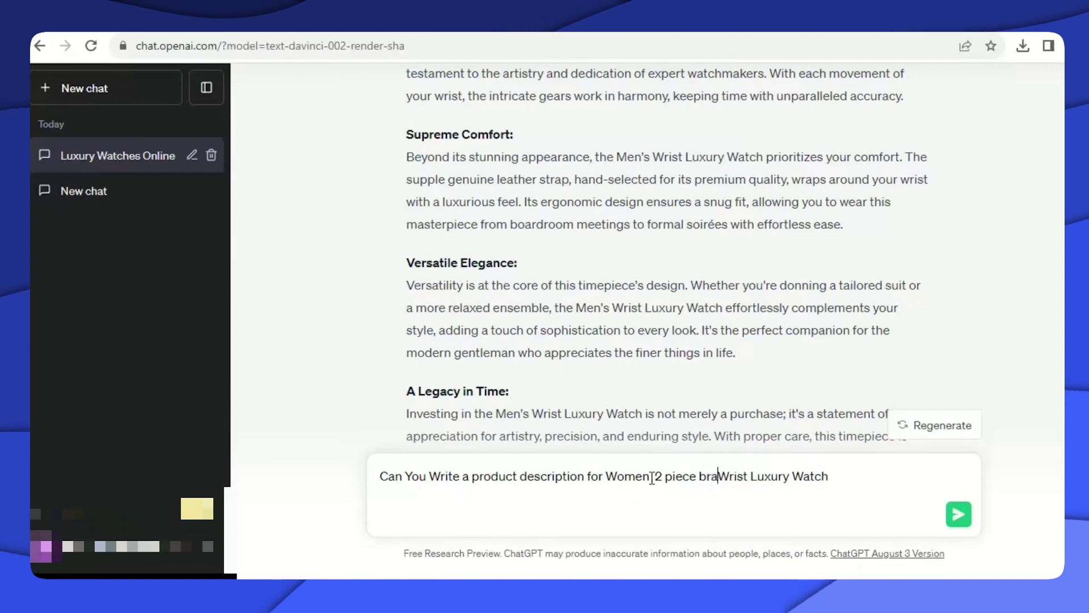
pyautogui.write('celet ')
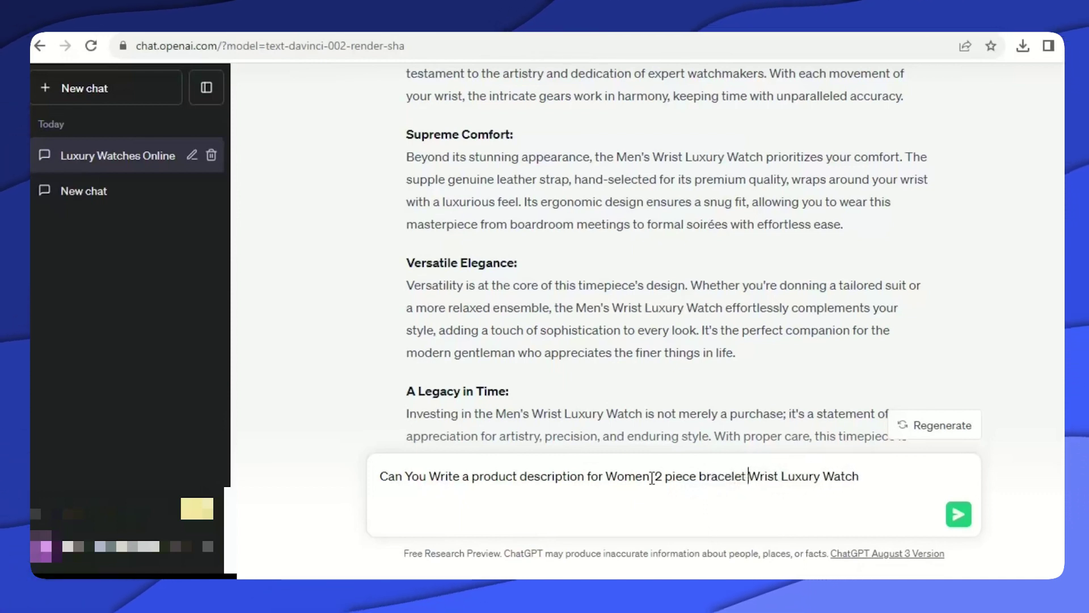
pyautogui.write('and')
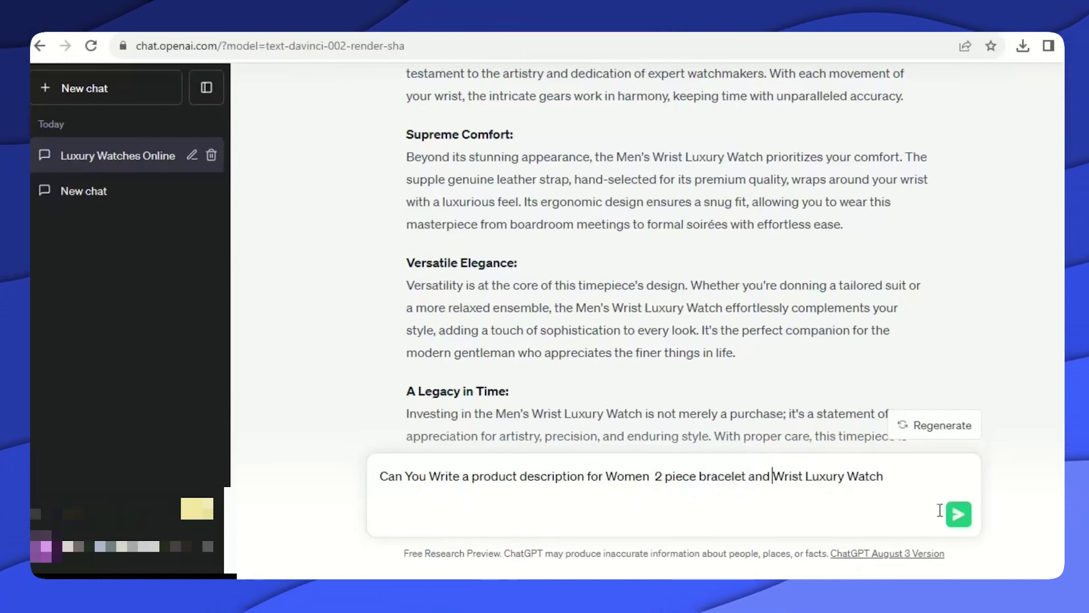
pyautogui.press('Return')
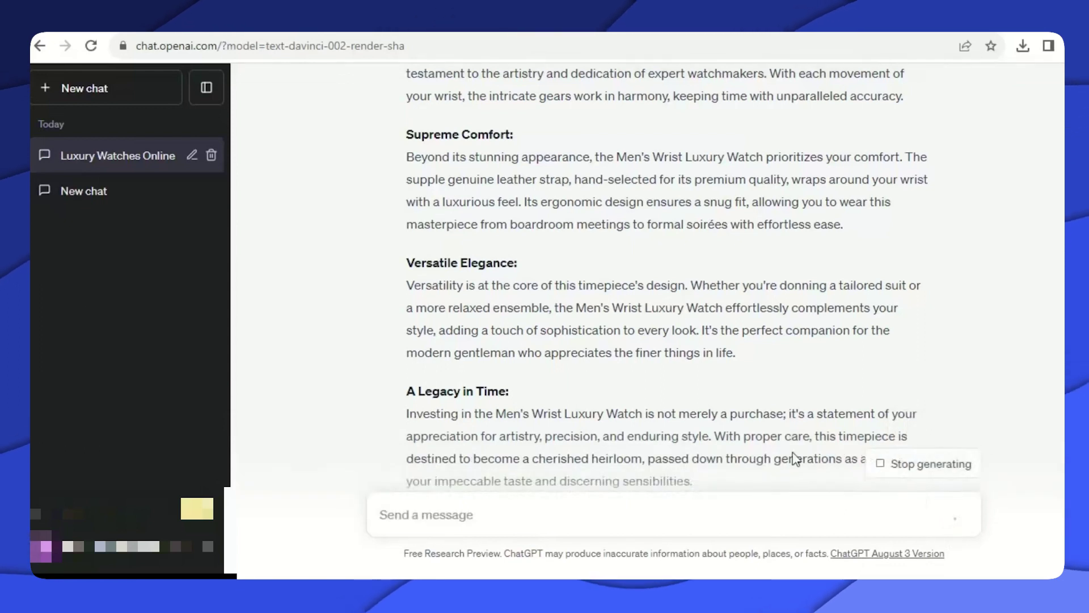
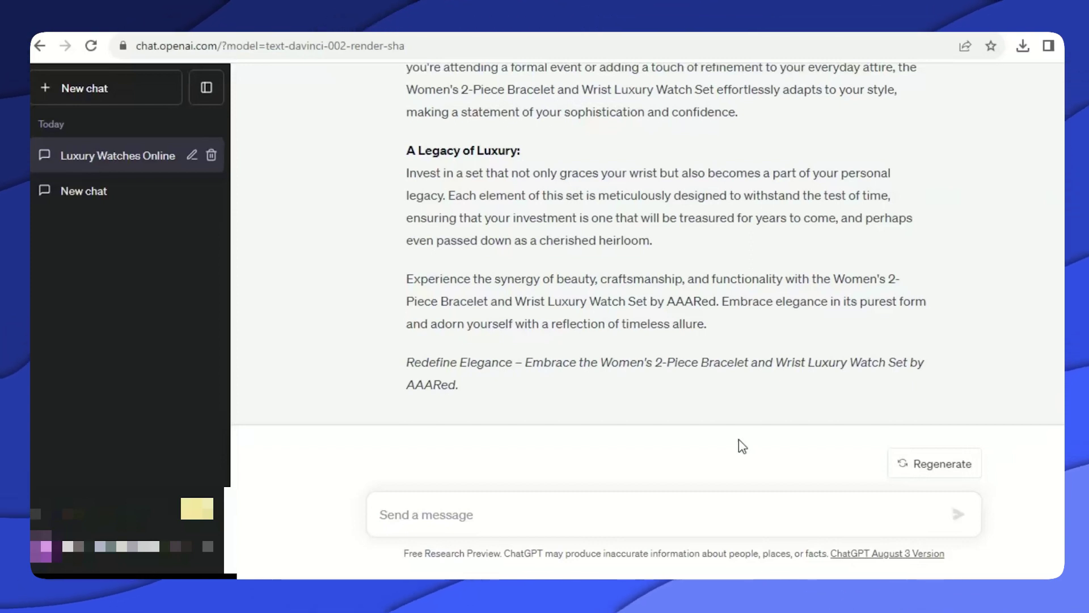
# Copy ChatGPT's watch-set description from 'Indulge' through 'enchanting aesthetic' and return to Ecwid.
pyautogui.scroll(15, 732, 374)
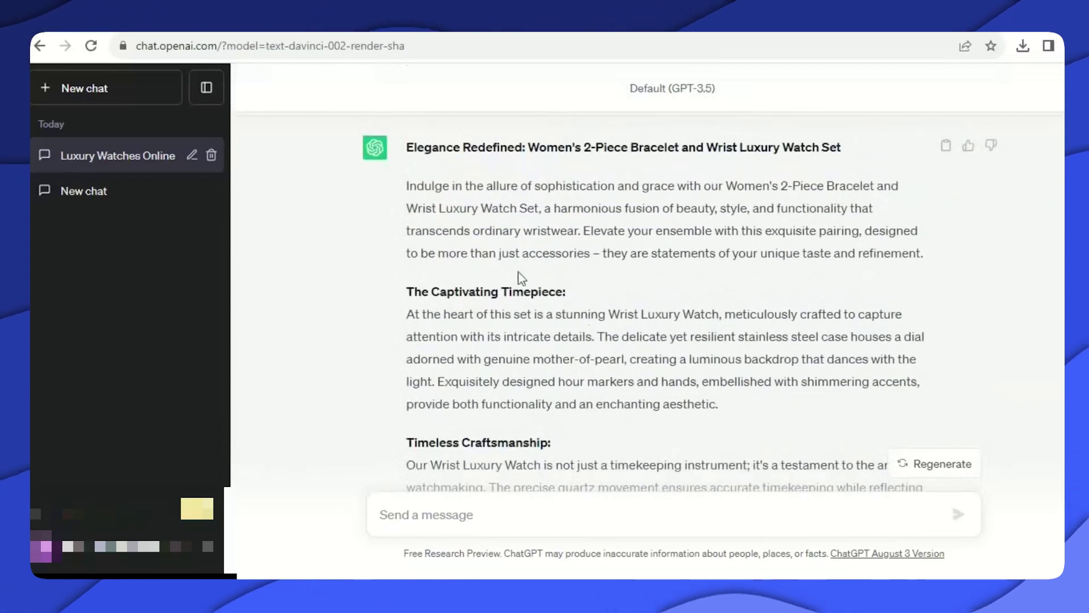
pyautogui.scroll(1, 454, 227)
pyautogui.scroll(-1, 420, 170)
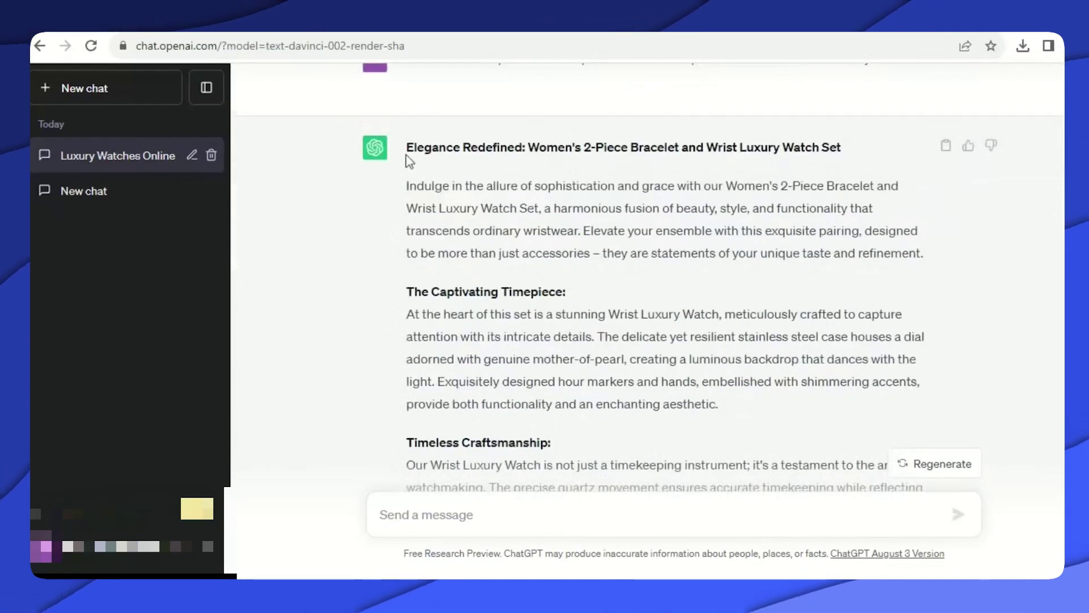
pyautogui.moveTo(405, 187); pyautogui.dragTo(730, 413)
pyautogui.rightClick(556, 343)
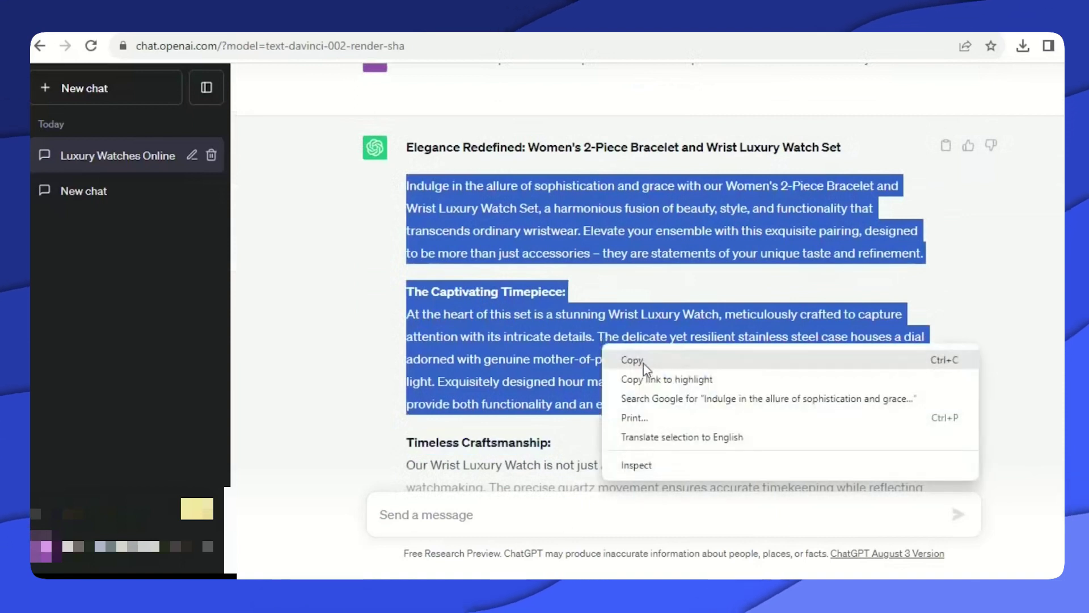
pyautogui.click(643, 363)
pyautogui.click(238, 25)
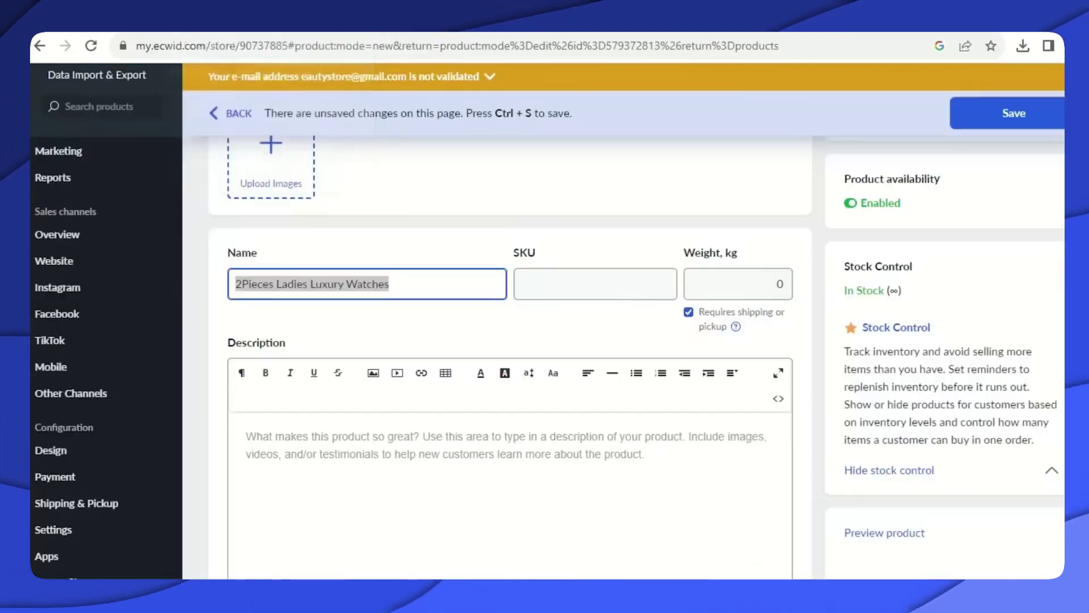
# Paste the copied watch-set description into the product and save it.
pyautogui.click(264, 432)
pyautogui.rightClick(272, 433)
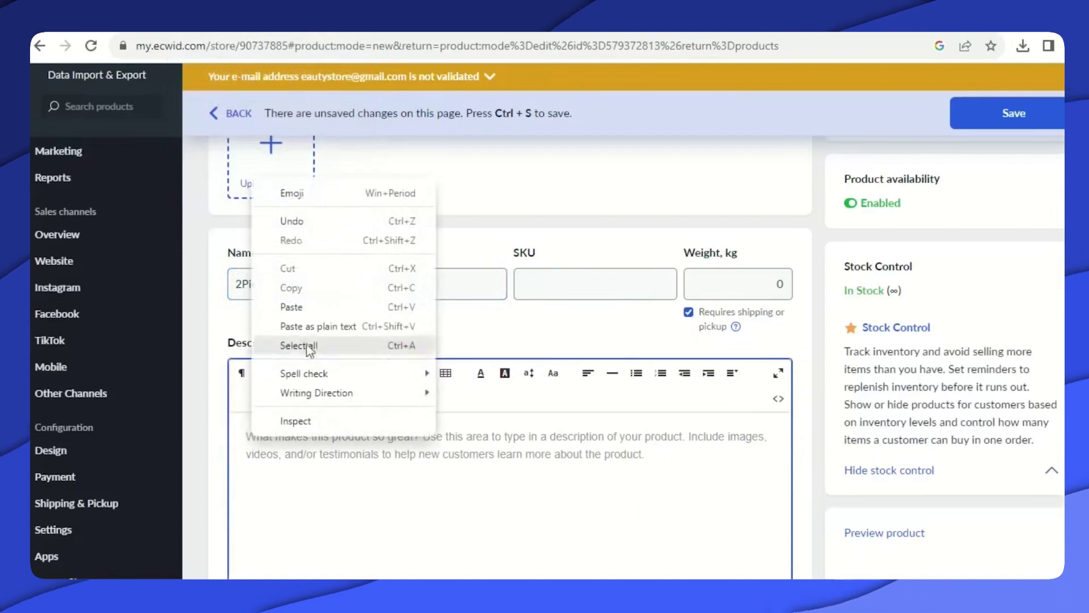
pyautogui.click(304, 310)
pyautogui.scroll(-7, 426, 410)
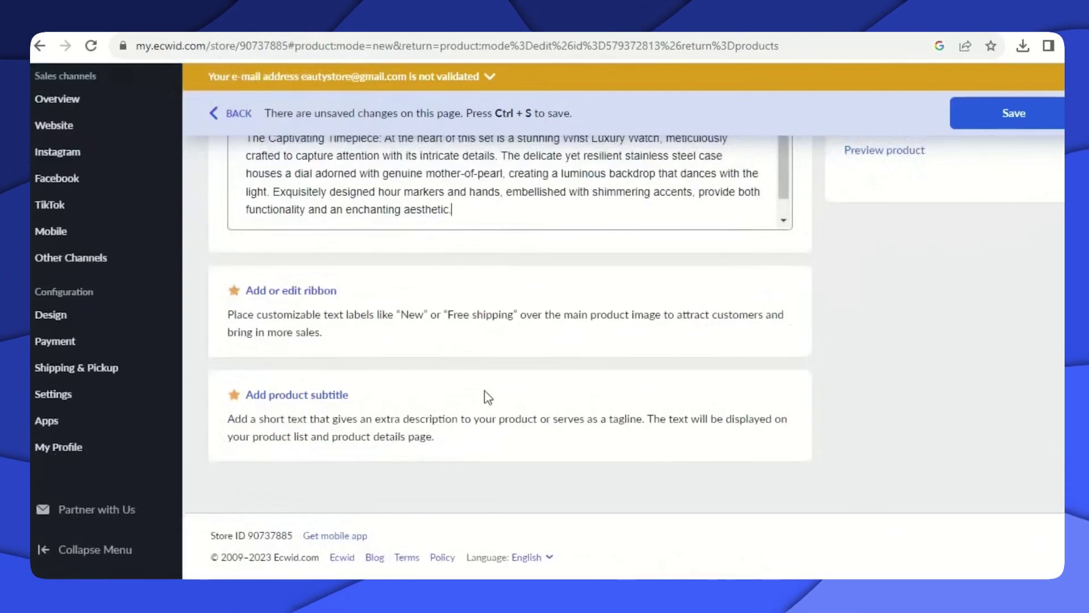
pyautogui.scroll(10, 488, 398)
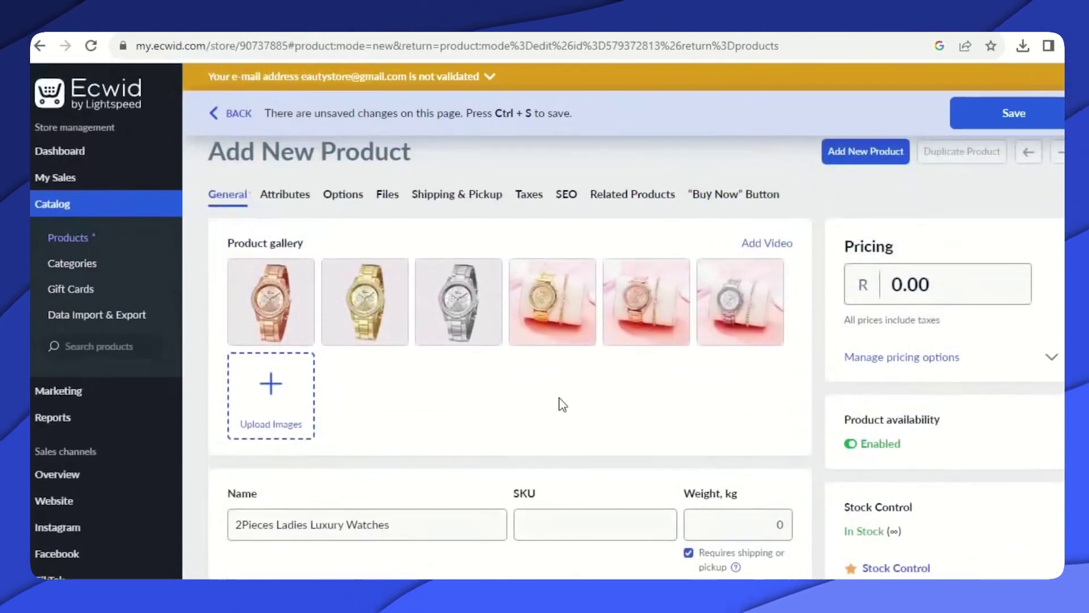
pyautogui.click(978, 129)
# Set the product price to 650 and weight to 0.50 kg, and save.
pyautogui.scroll(-3, 723, 311)
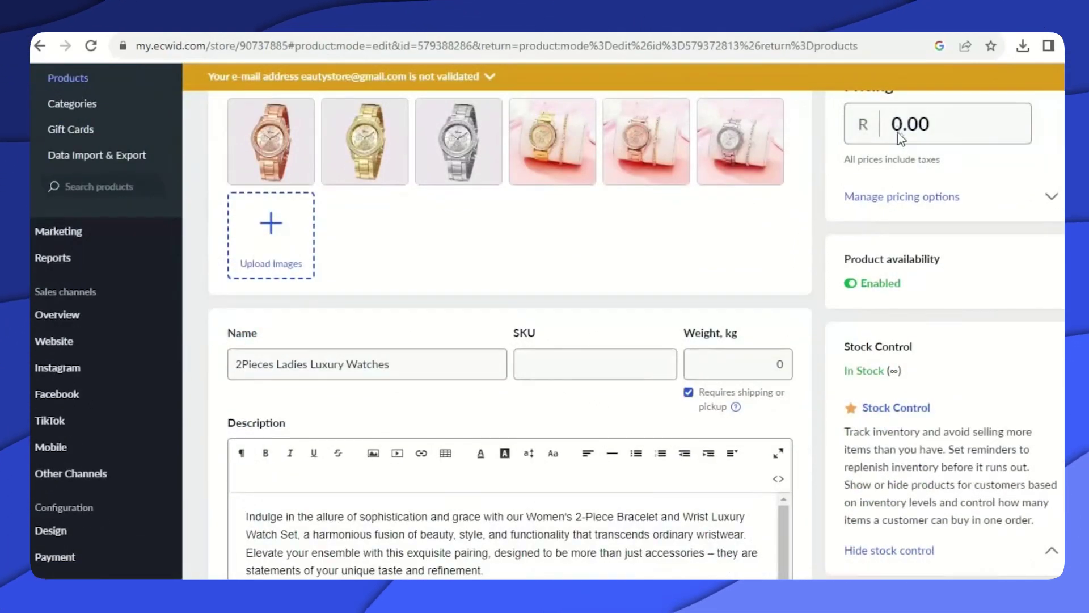
pyautogui.click(904, 130)
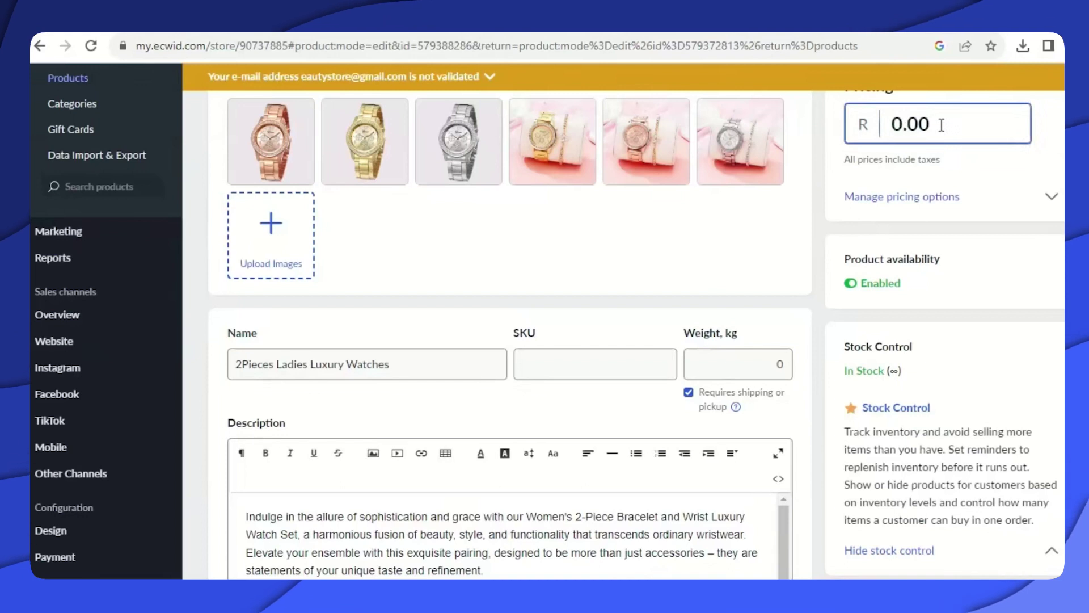
pyautogui.write('6')
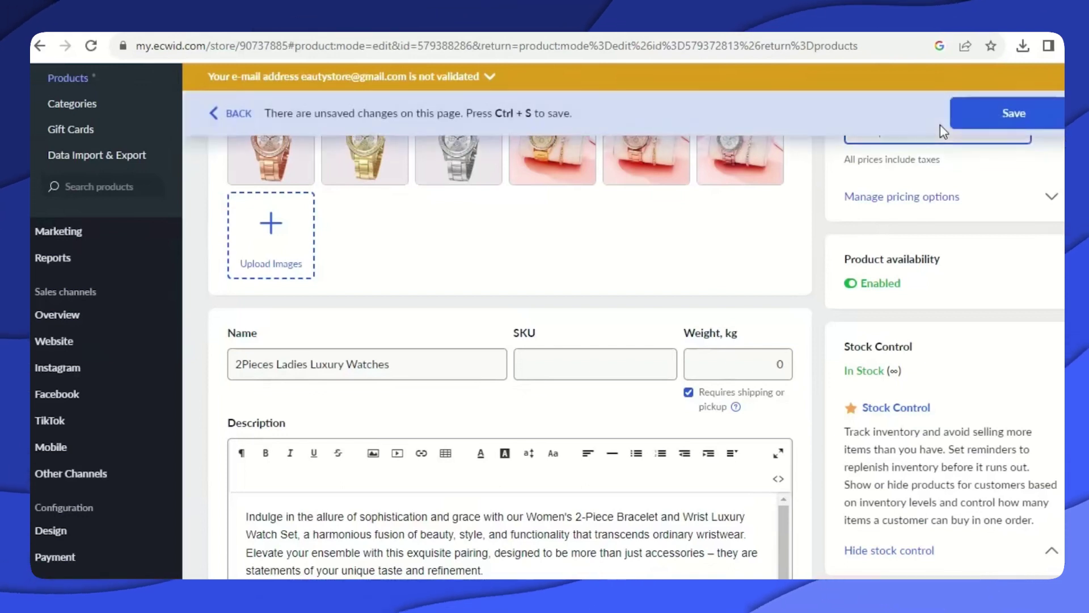
pyautogui.write('50')
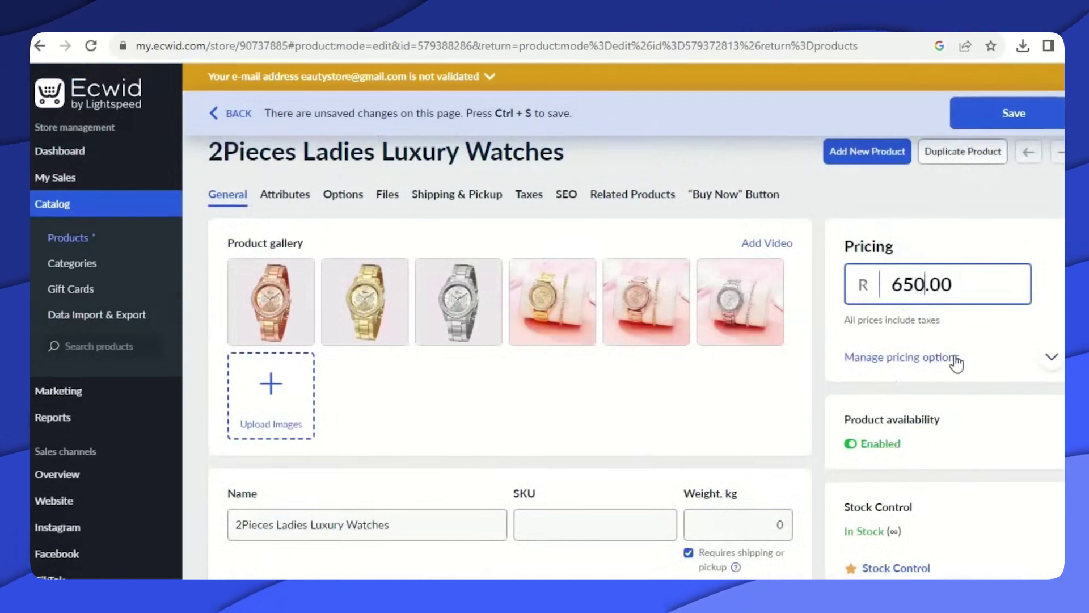
pyautogui.scroll(-5, 939, 357)
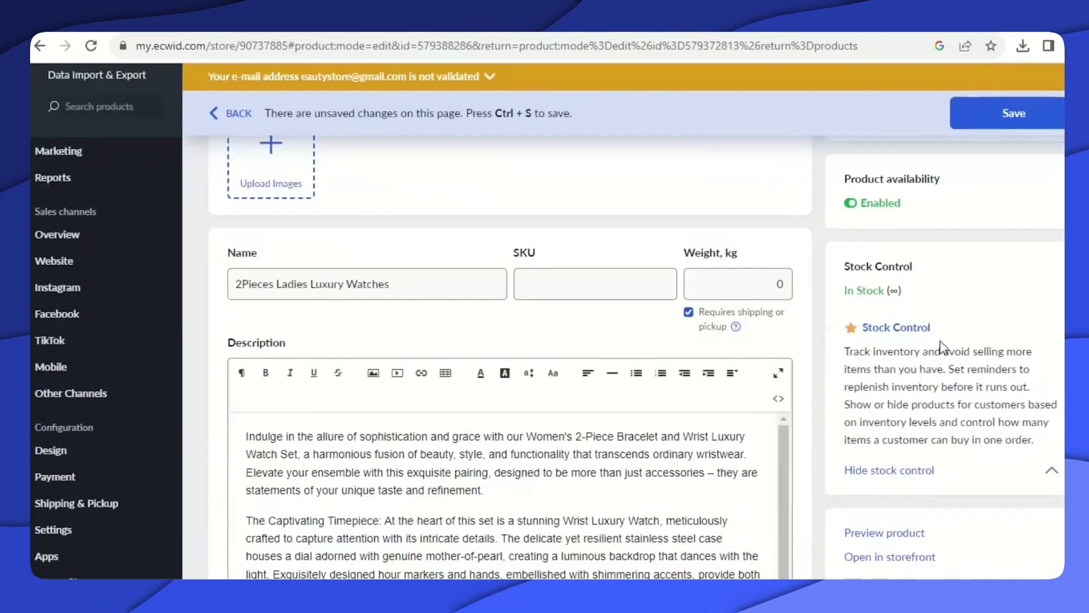
pyautogui.scroll(4, 941, 363)
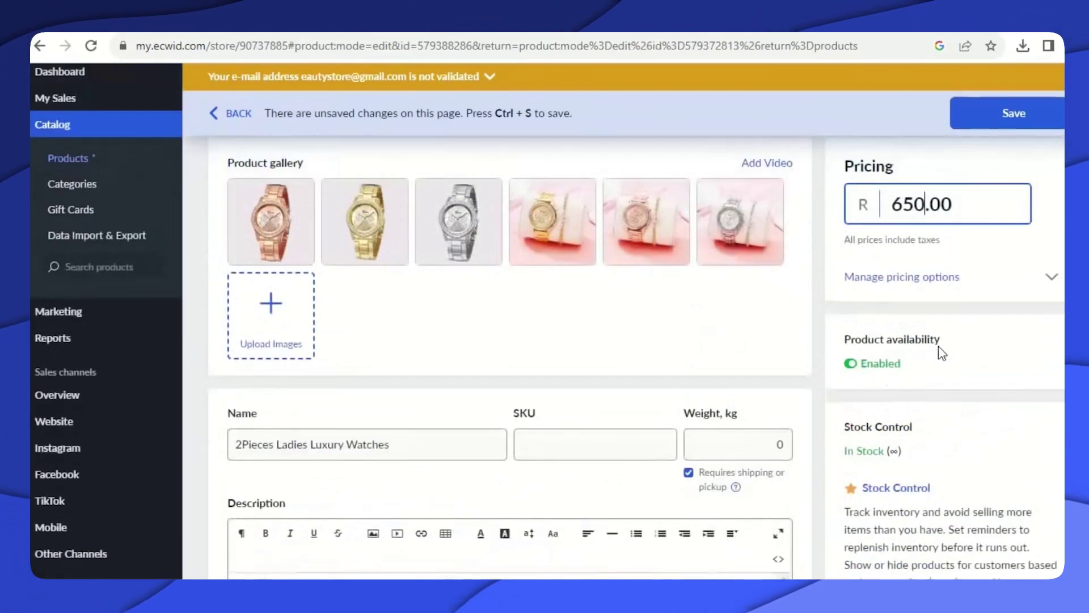
pyautogui.click(775, 449)
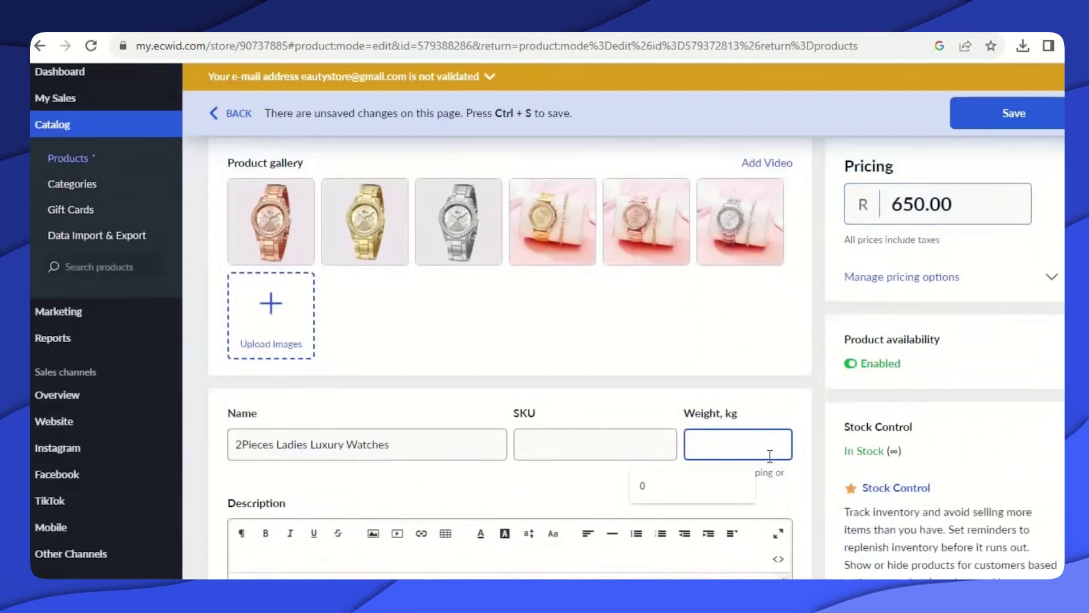
pyautogui.write('0')
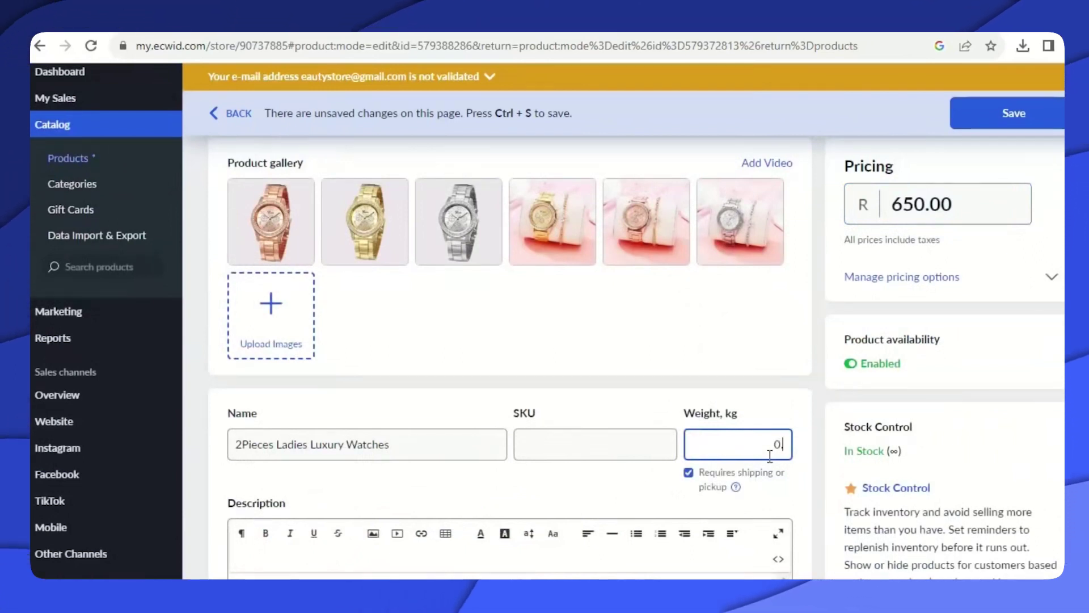
pyautogui.write('.50')
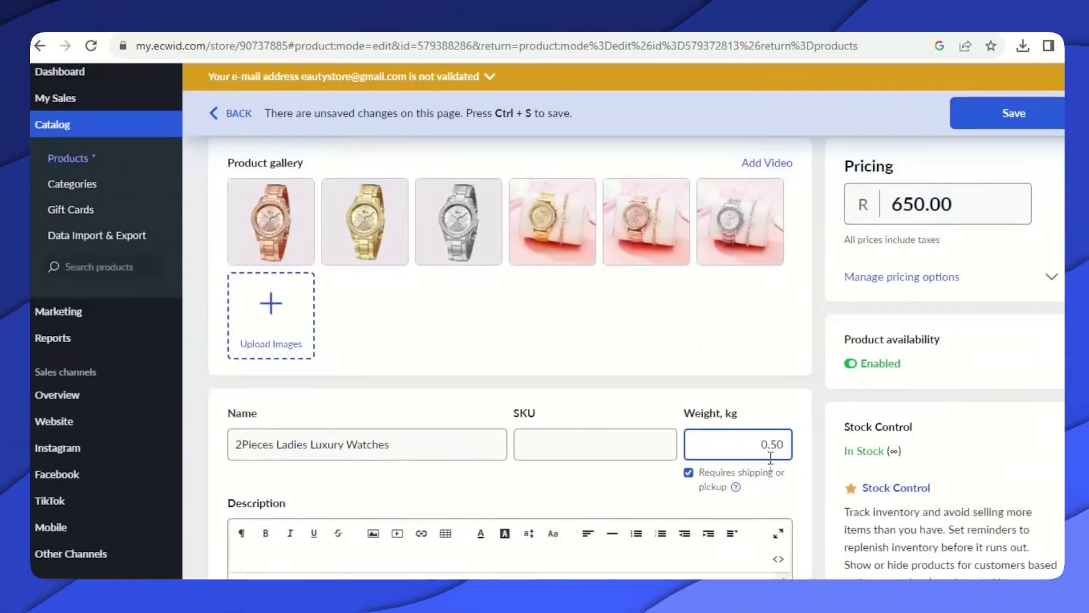
pyautogui.scroll(-4, 785, 480)
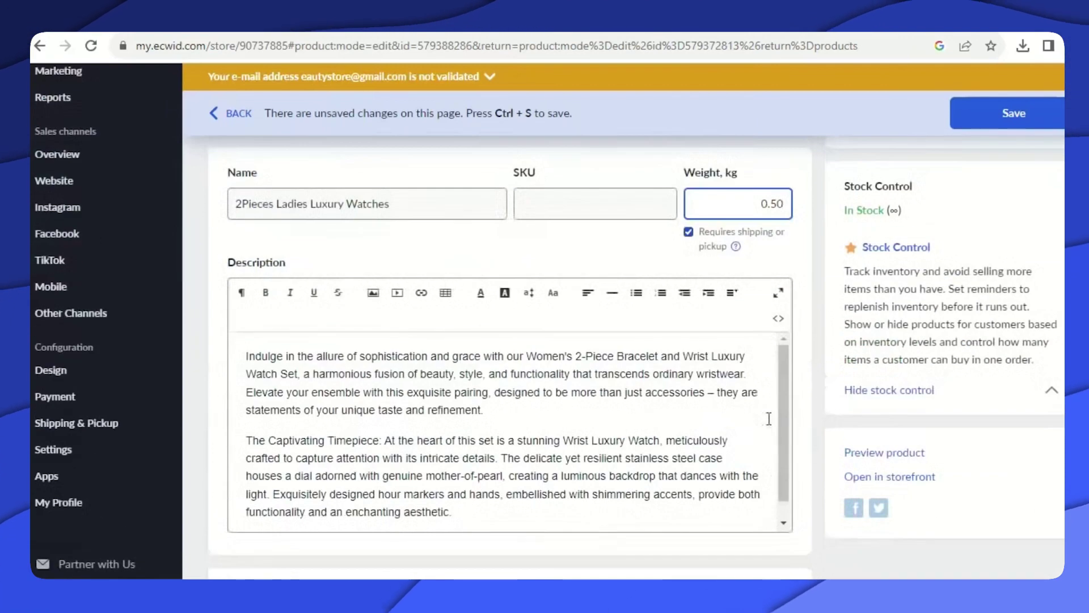
pyautogui.click(1015, 117)
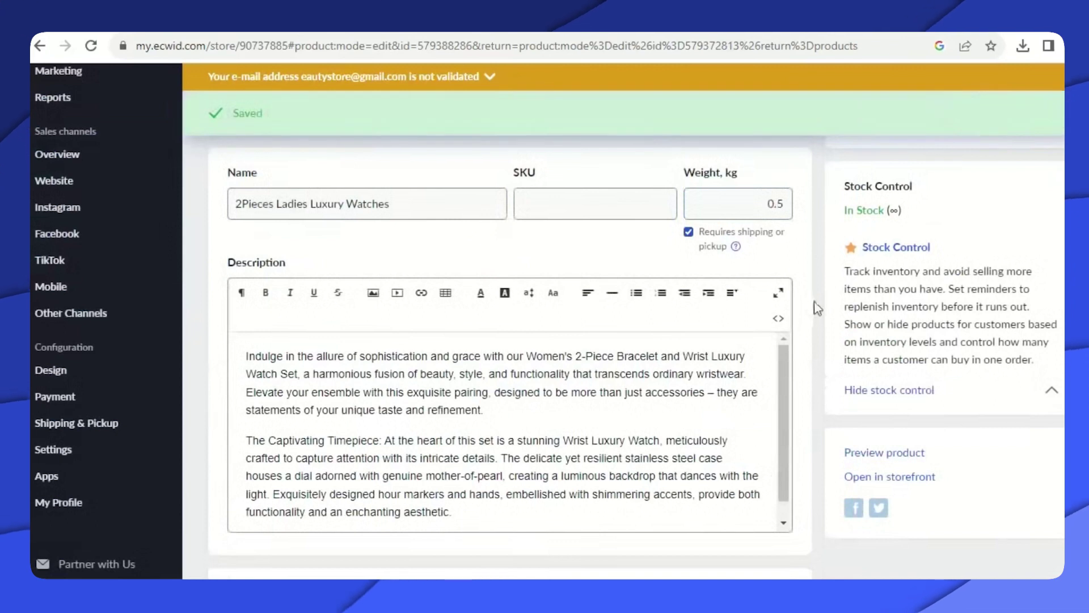
pyautogui.scroll(5, 817, 308)
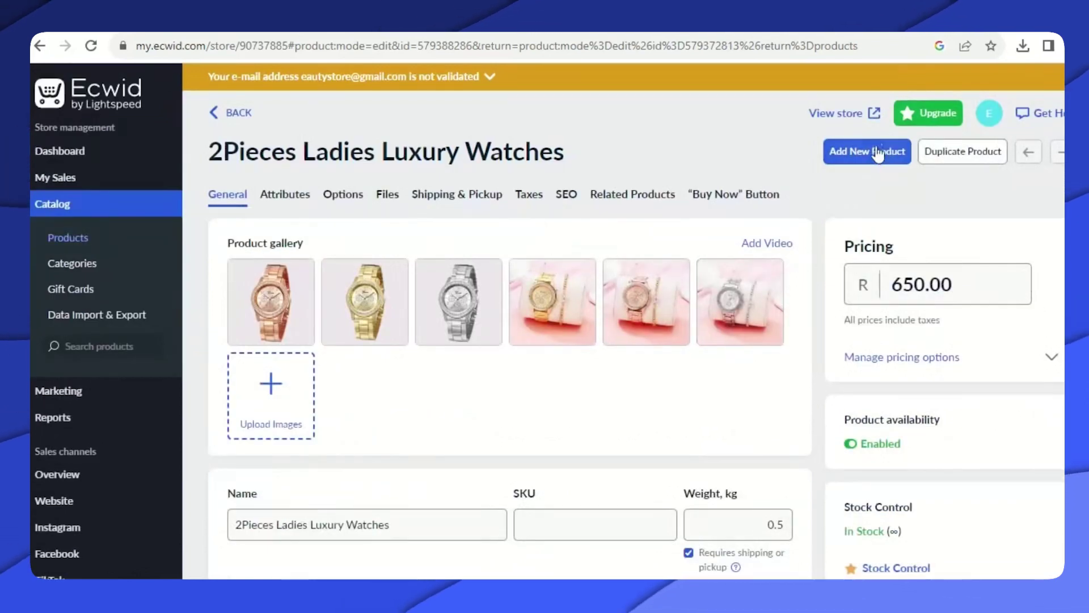
# Start a new product, discarding unsaved changes, and upload images 1–3 from GirlsCatWatches.
pyautogui.click(877, 151)
pyautogui.click(874, 152)
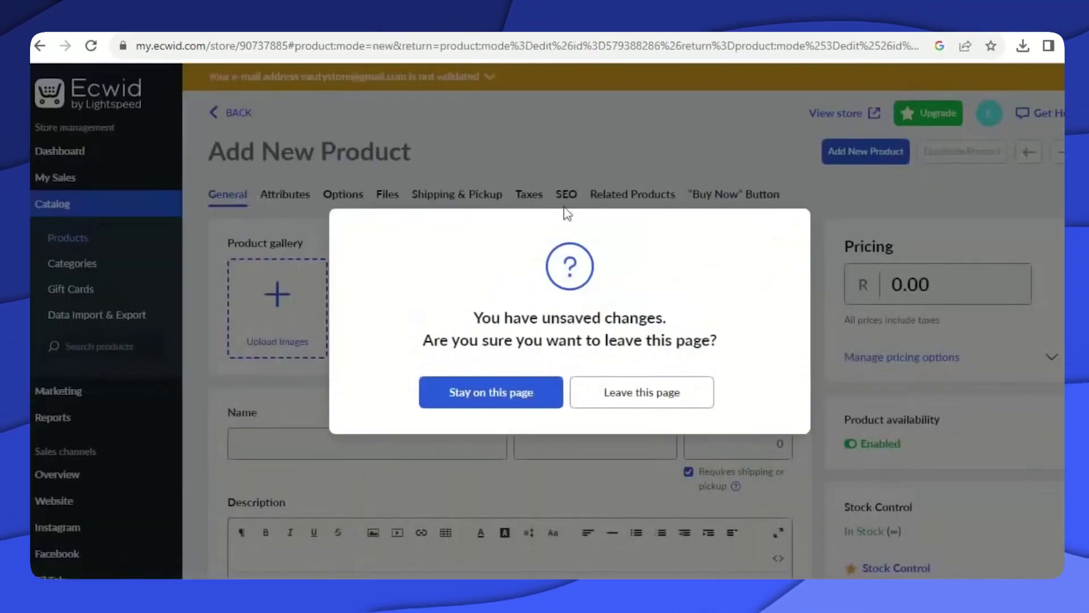
pyautogui.click(498, 395)
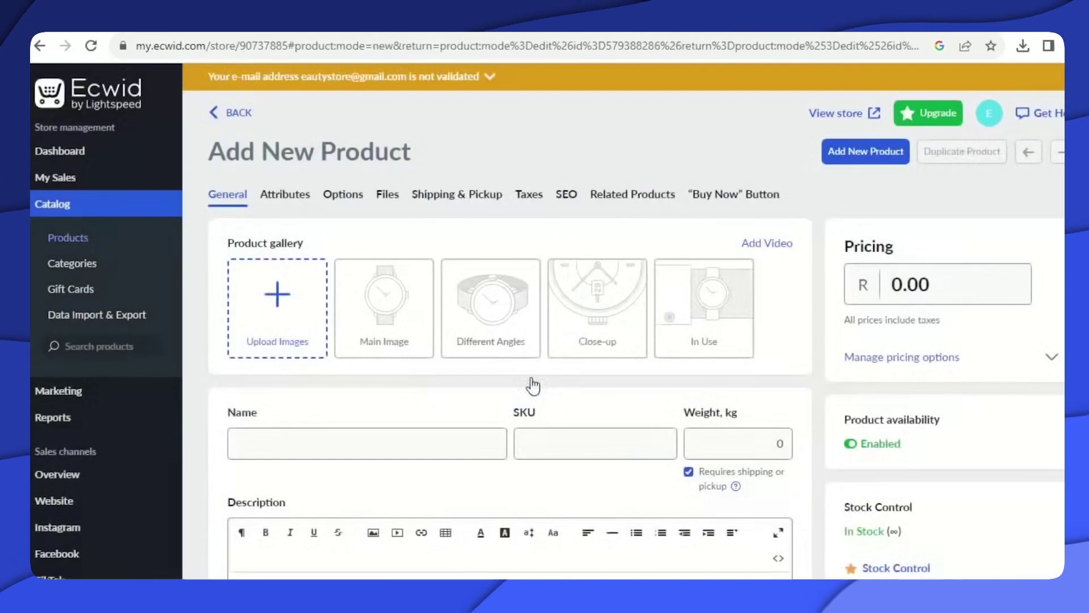
pyautogui.click(293, 302)
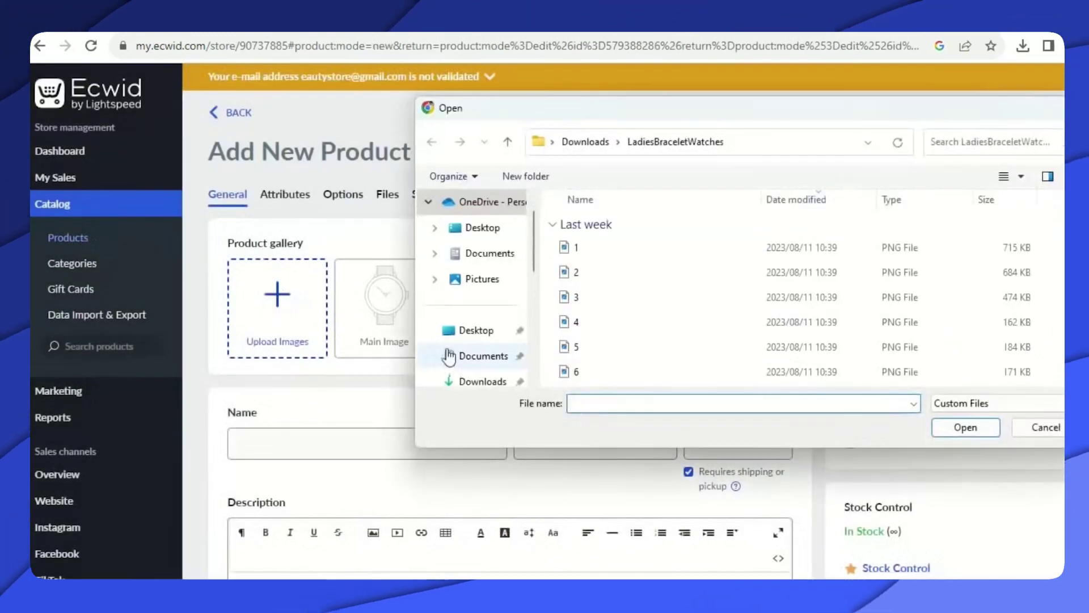
pyautogui.click(627, 250)
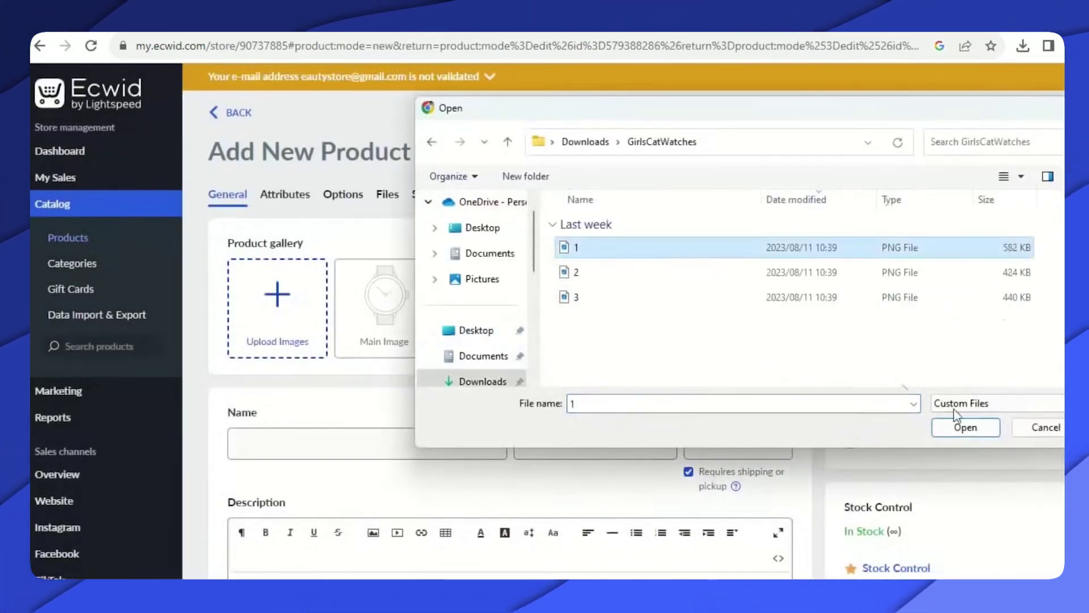
pyautogui.click(970, 432)
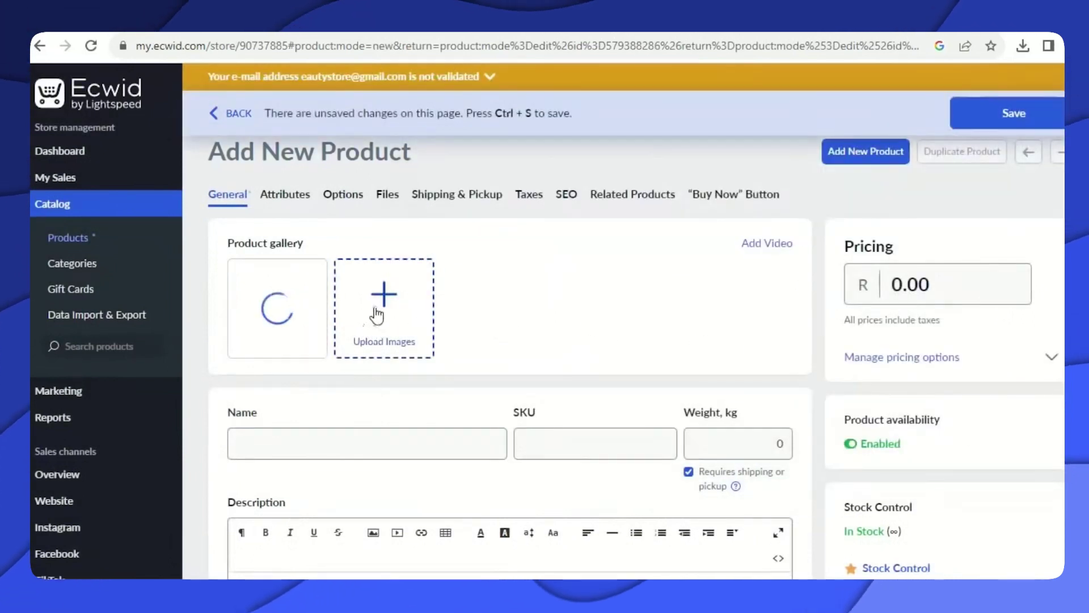
pyautogui.click(604, 372)
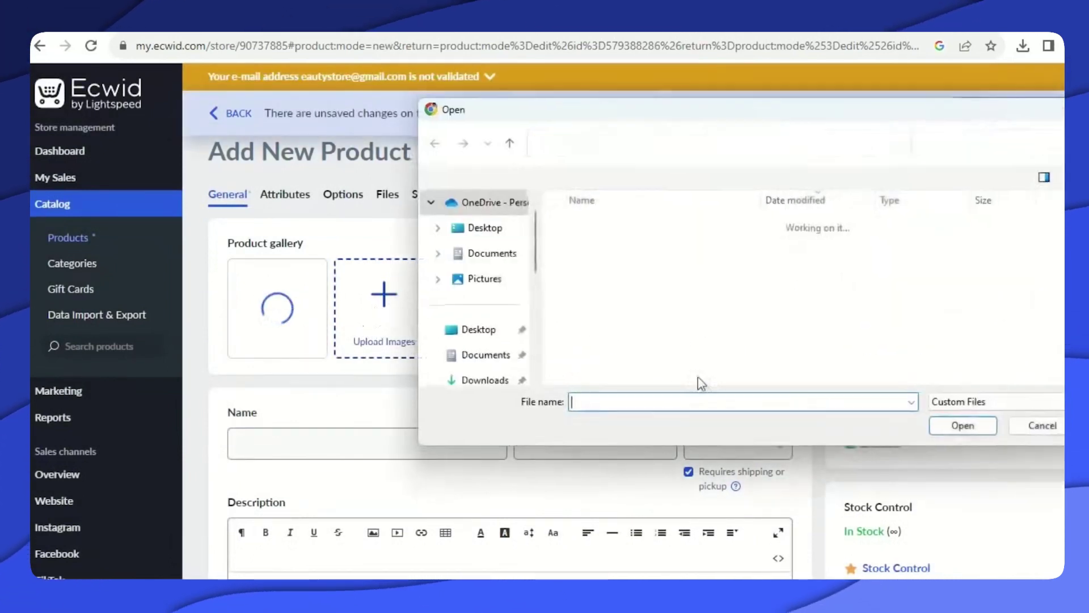
pyautogui.click(624, 272)
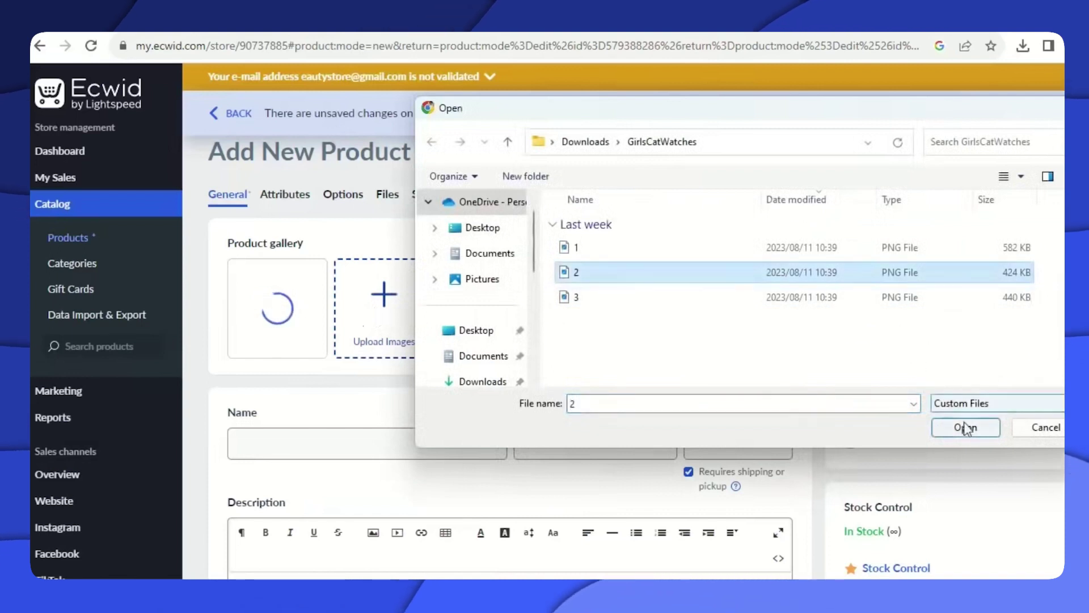
pyautogui.click(966, 427)
pyautogui.click(492, 301)
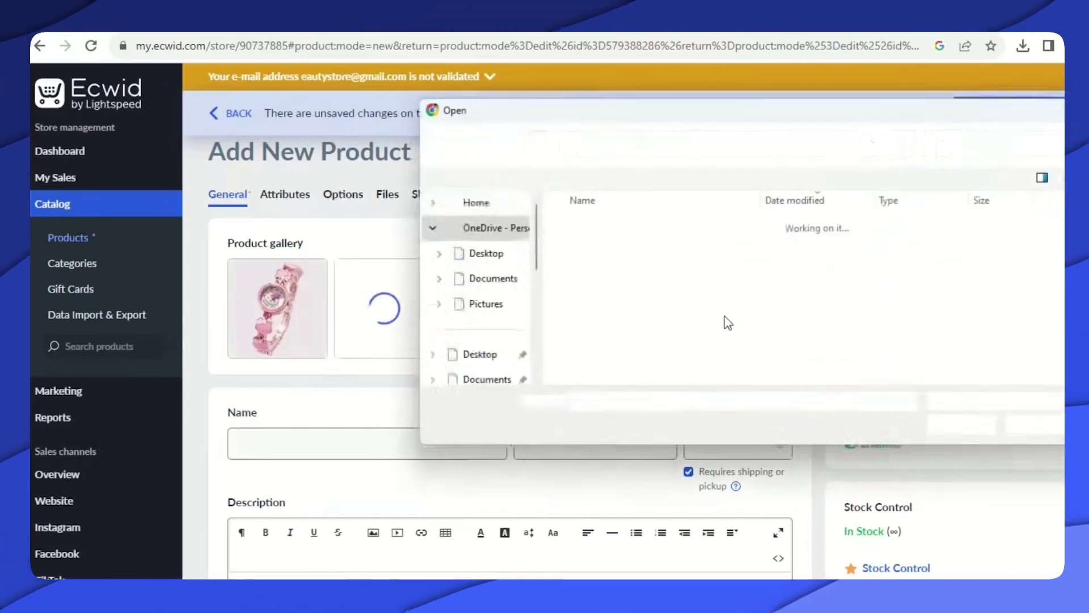
pyautogui.click(612, 300)
pyautogui.click(964, 426)
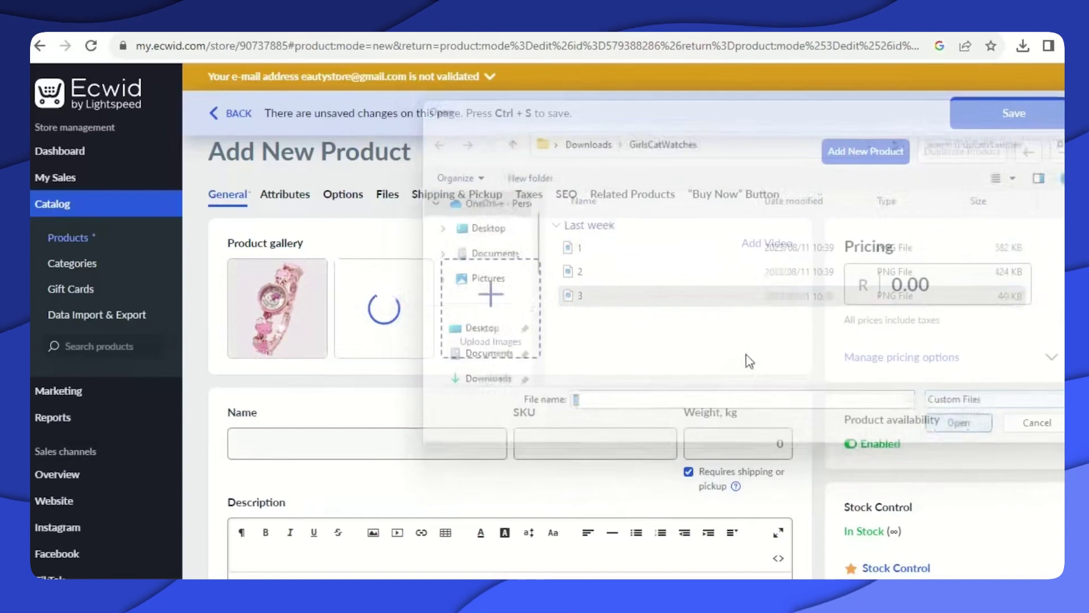
# Name the product 'Girls Cute Watches' and copy the name.
pyautogui.click(285, 437)
pyautogui.write('Girls C')
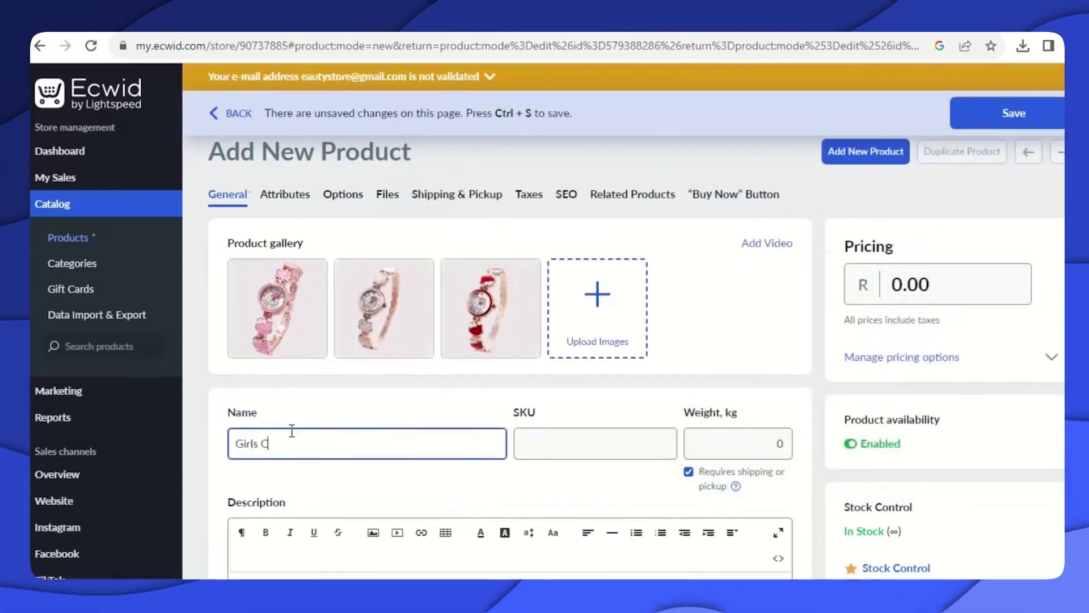
pyautogui.write('ute Watches')
pyautogui.doubleClick(313, 445)
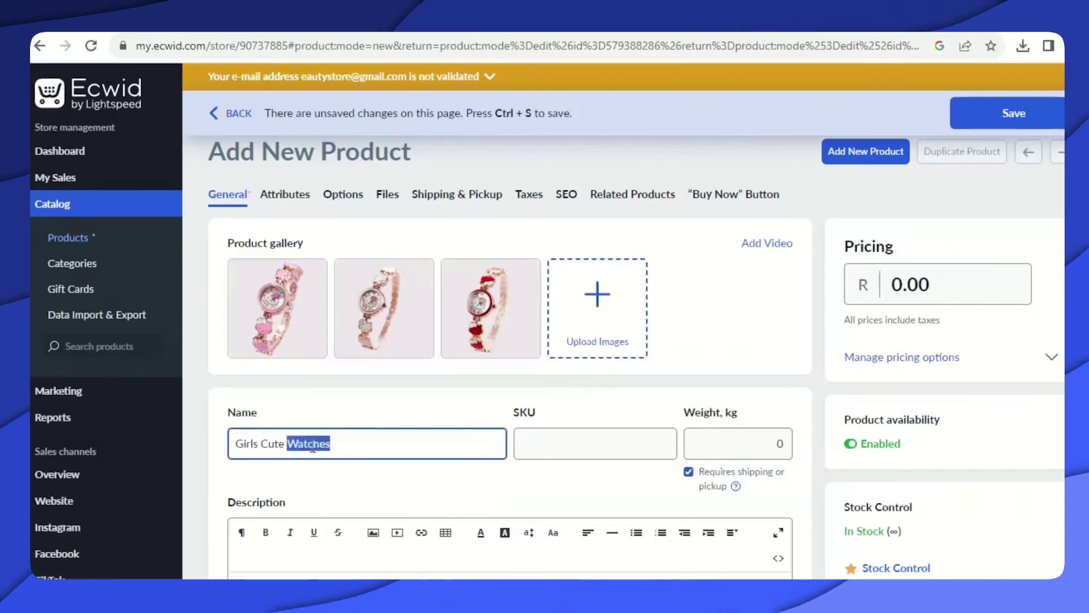
pyautogui.tripleClick(313, 445)
pyautogui.rightClick(312, 445)
pyautogui.click(338, 231)
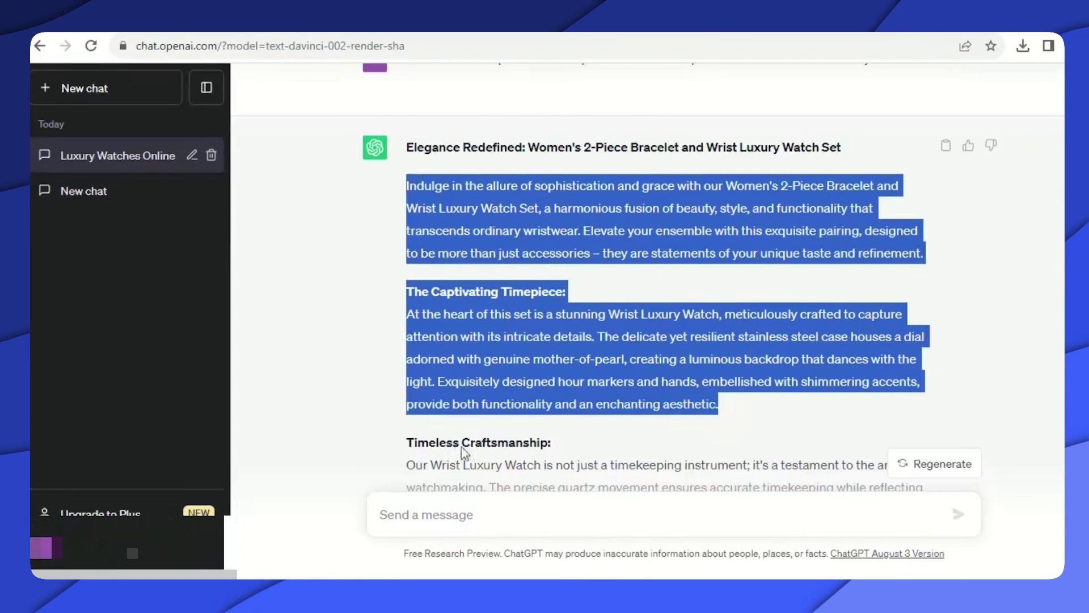
# Compose the ChatGPT prompt 'Can You Write a product description for Girls Cute Watches'.
pyautogui.scroll(8, 488, 397)
pyautogui.scroll(-17, 596, 364)
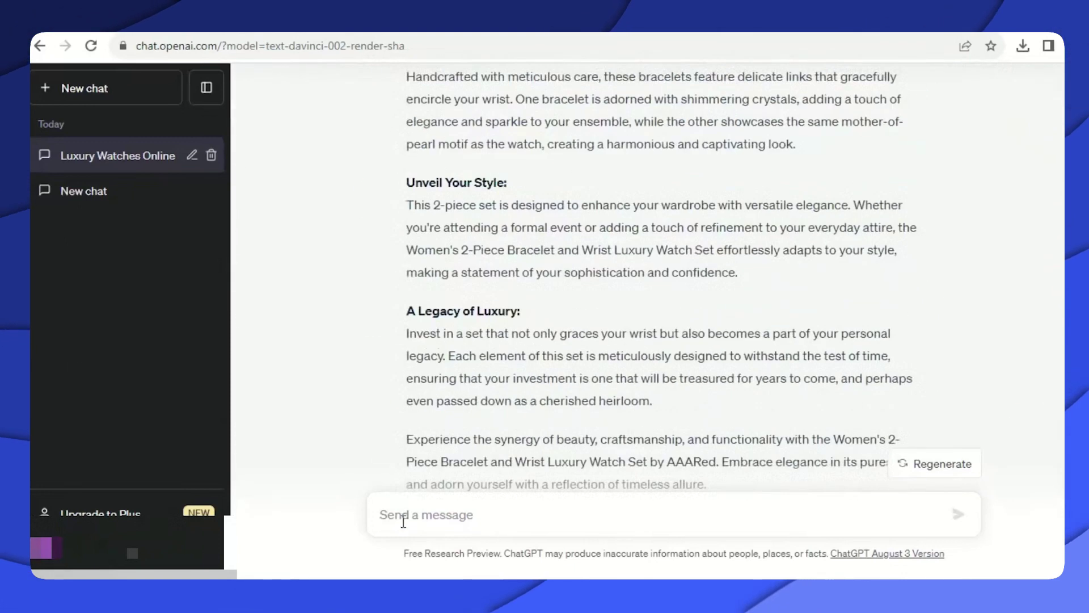
pyautogui.rightClick(405, 515)
pyautogui.click(443, 381)
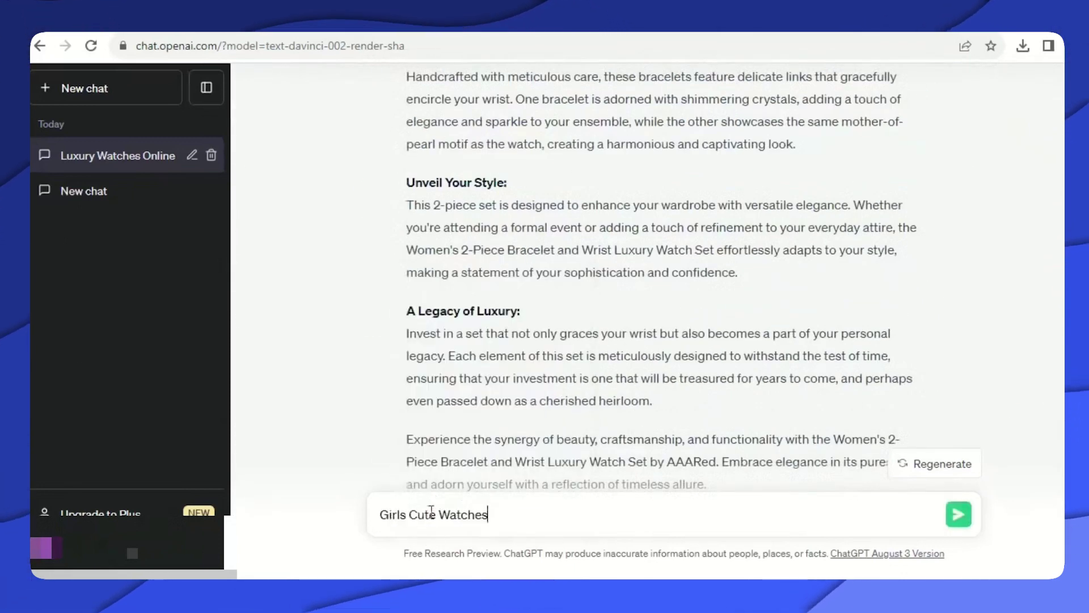
pyautogui.scroll(10, 466, 433)
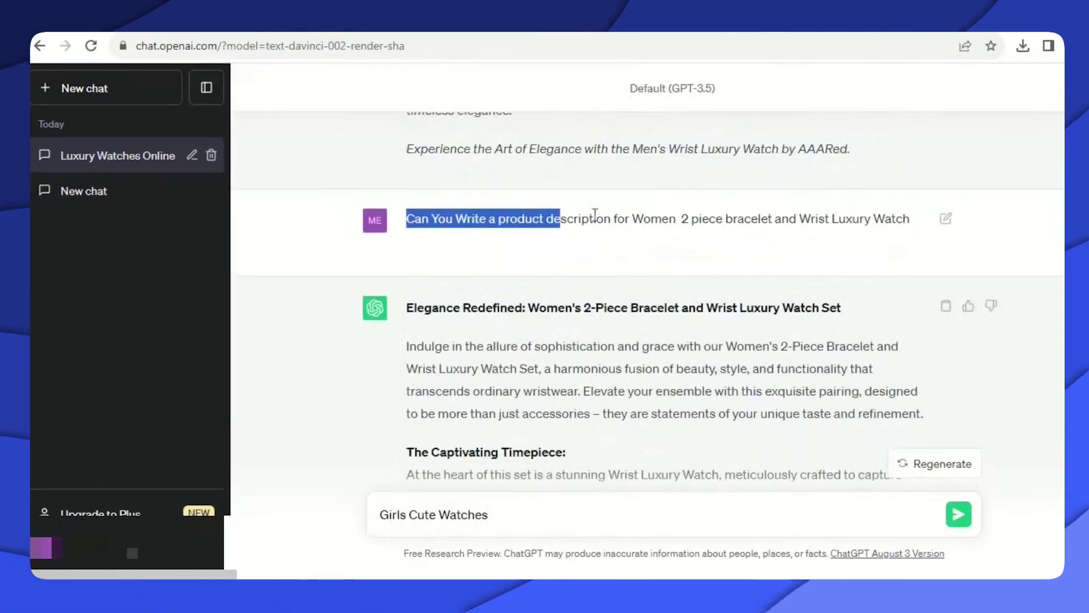
pyautogui.rightClick(584, 214)
pyautogui.click(607, 228)
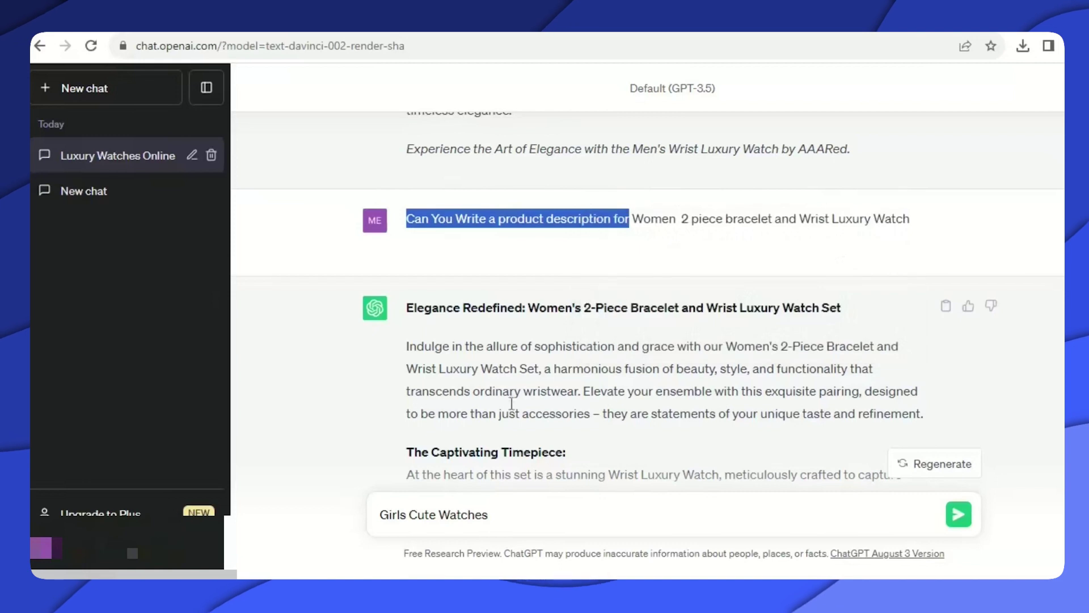
pyautogui.click(383, 518)
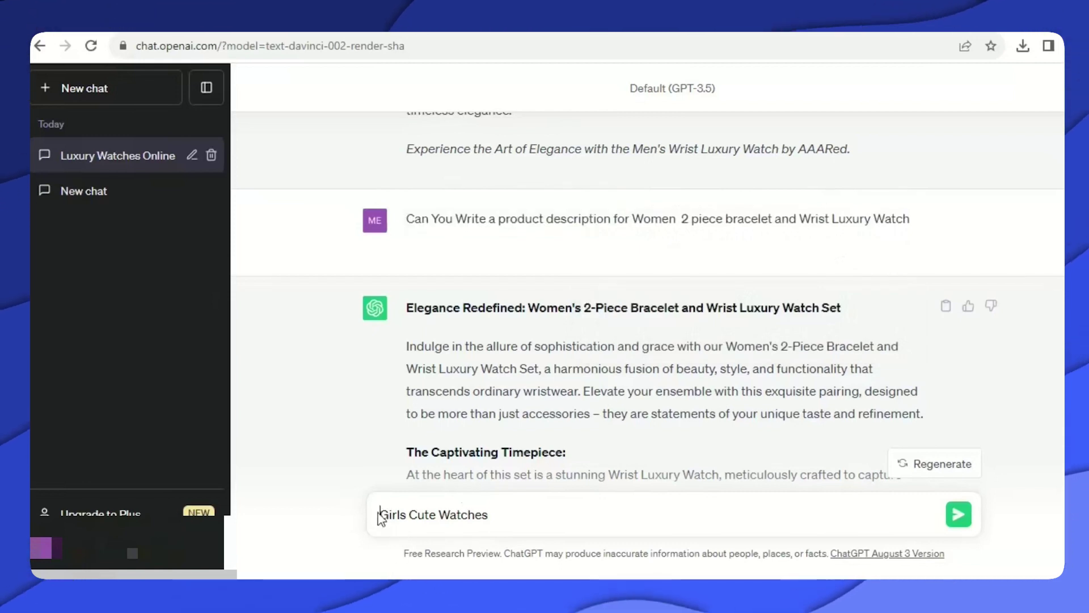
pyautogui.rightClick(380, 511)
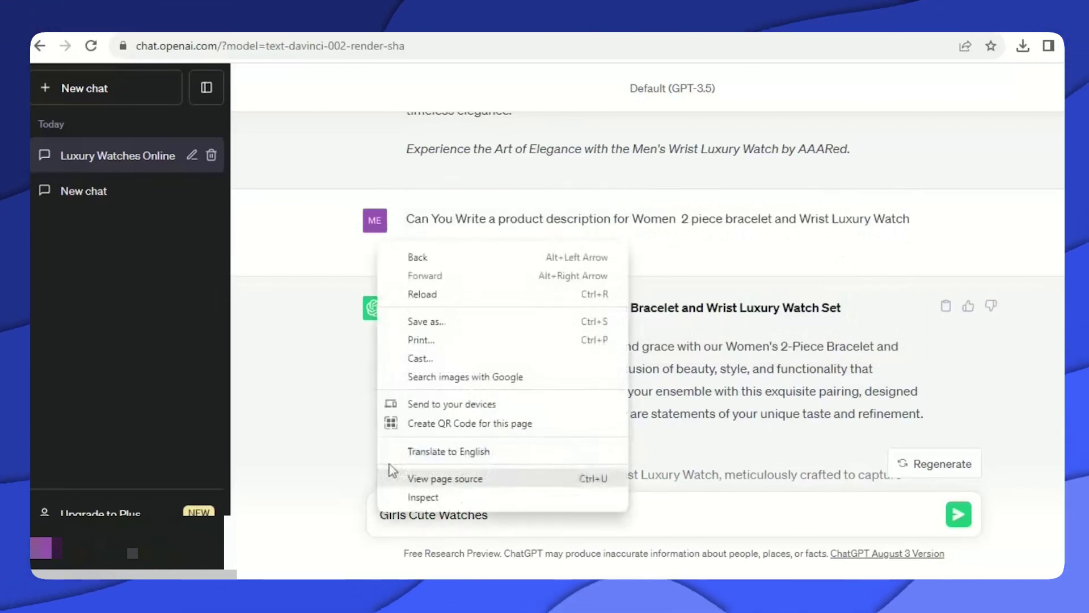
pyautogui.click(383, 515)
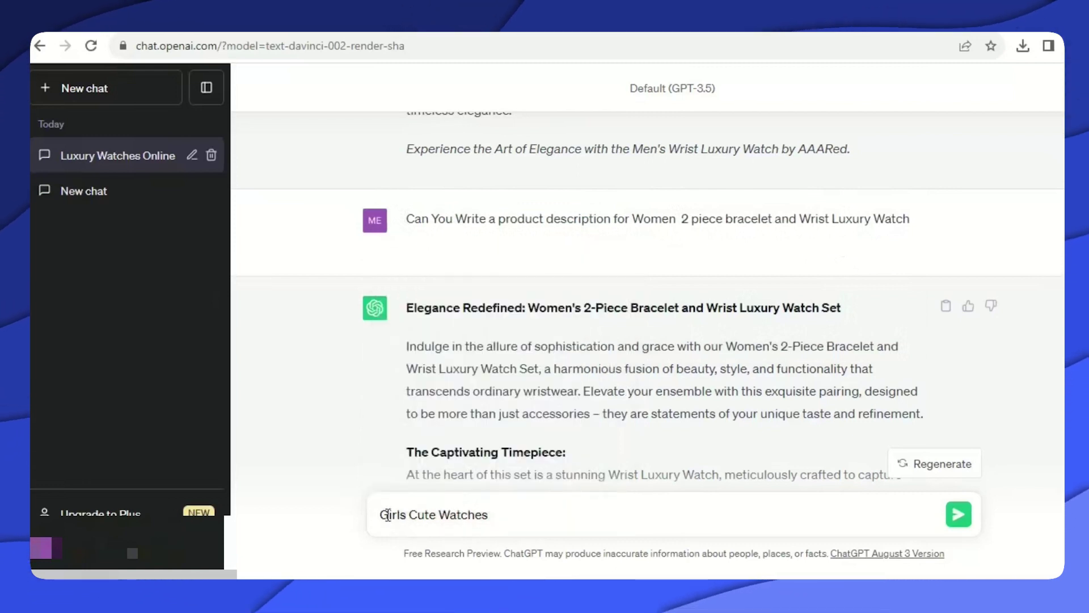
pyautogui.rightClick(388, 514)
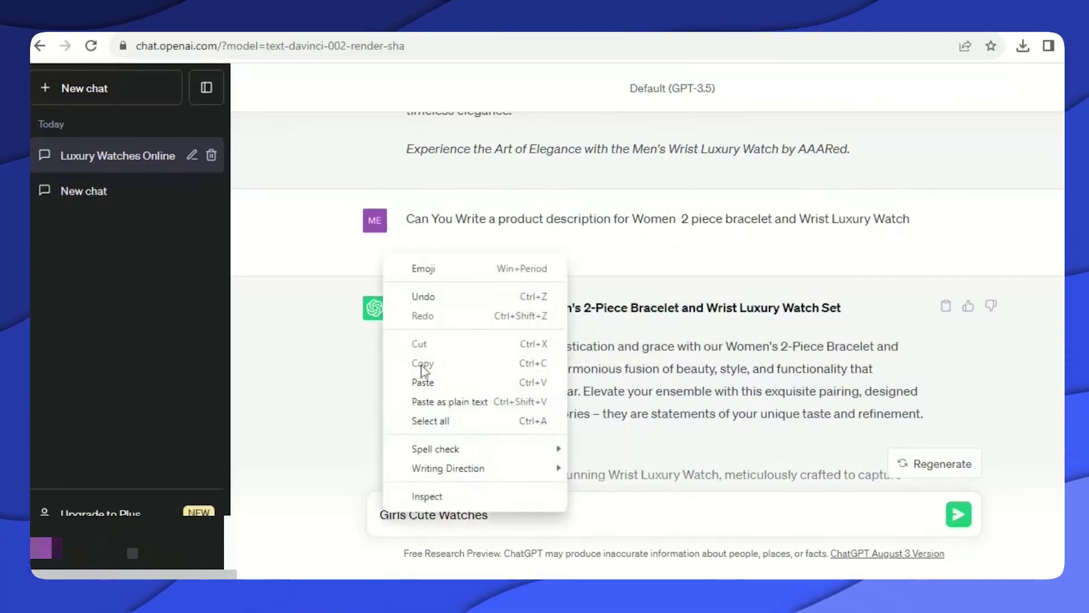
pyautogui.click(422, 382)
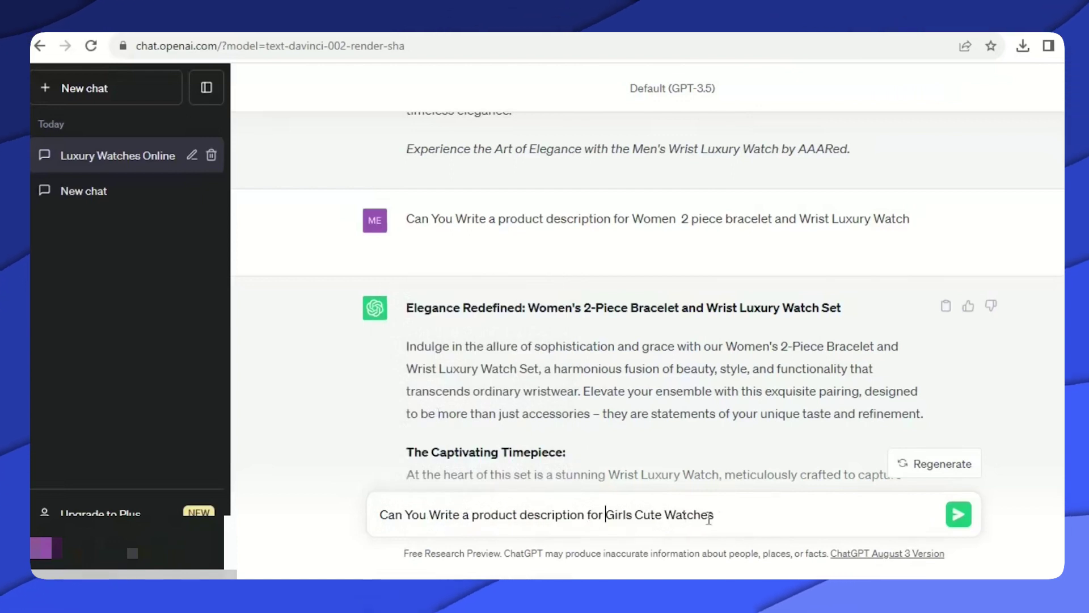
# Send the Girls Cute Watches description request and stop generation early.
pyautogui.click(914, 572)
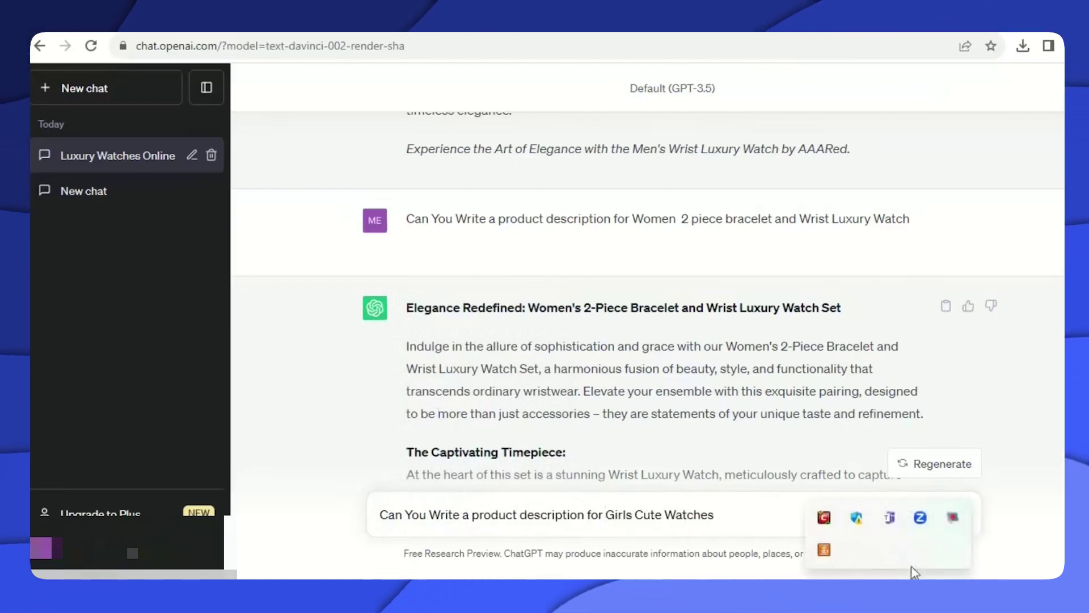
pyautogui.click(955, 516)
pyautogui.click(959, 514)
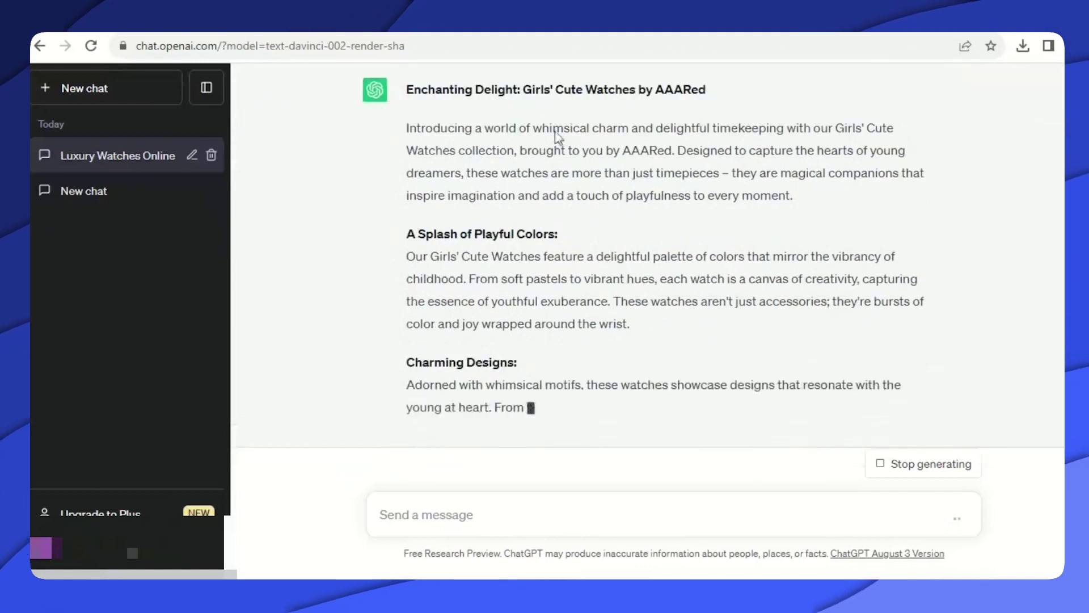
pyautogui.moveTo(407, 118); pyautogui.dragTo(518, 234)
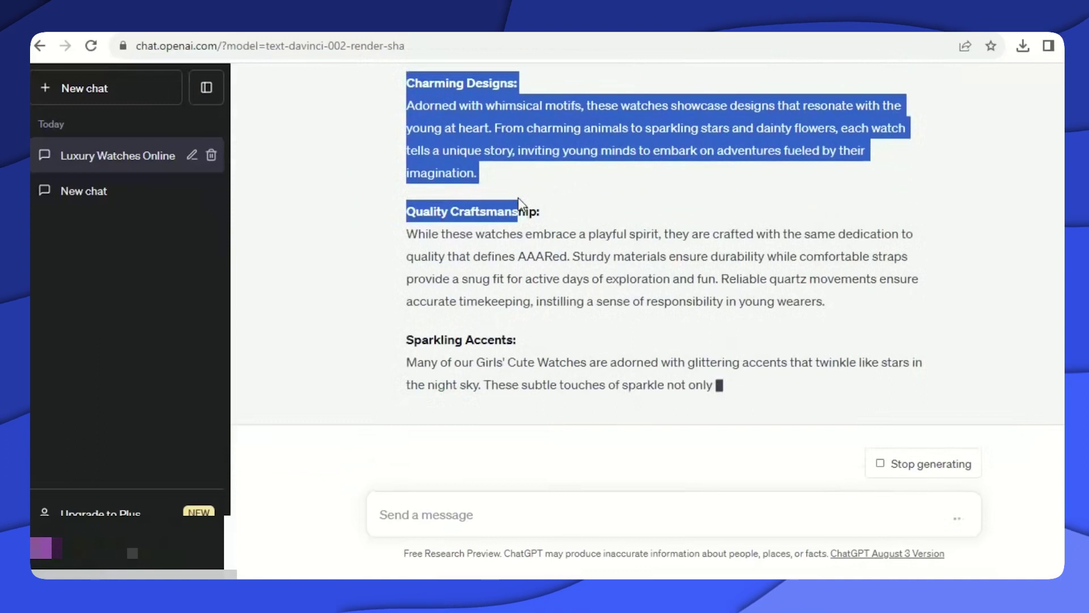
pyautogui.click(880, 471)
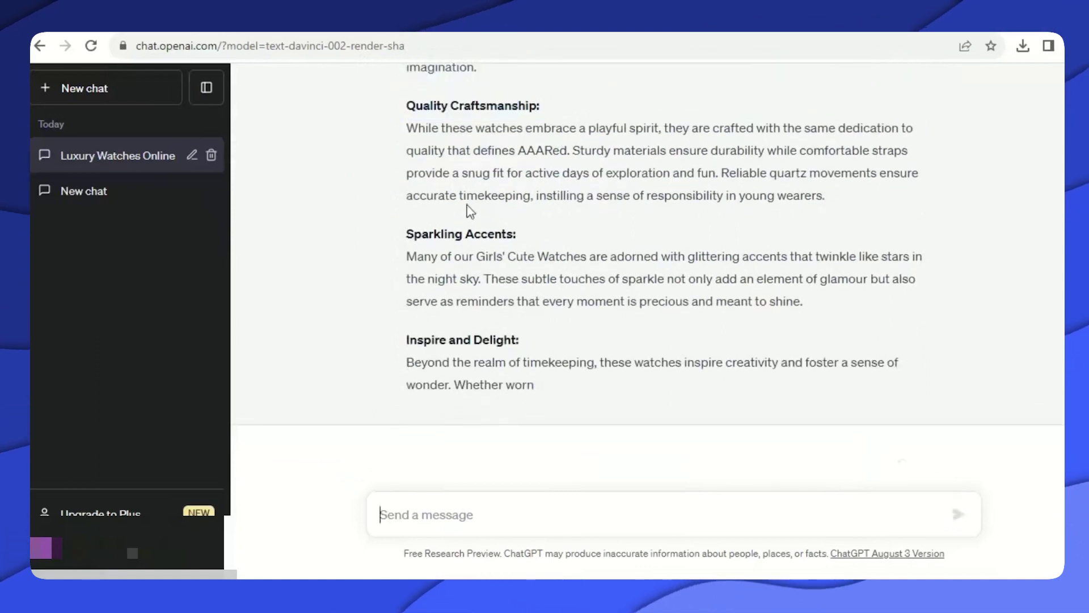
# Copy the opening paragraphs of the 'Enchanting Delight' reply.
pyautogui.scroll(15, 469, 212)
pyautogui.scroll(-4, 473, 269)
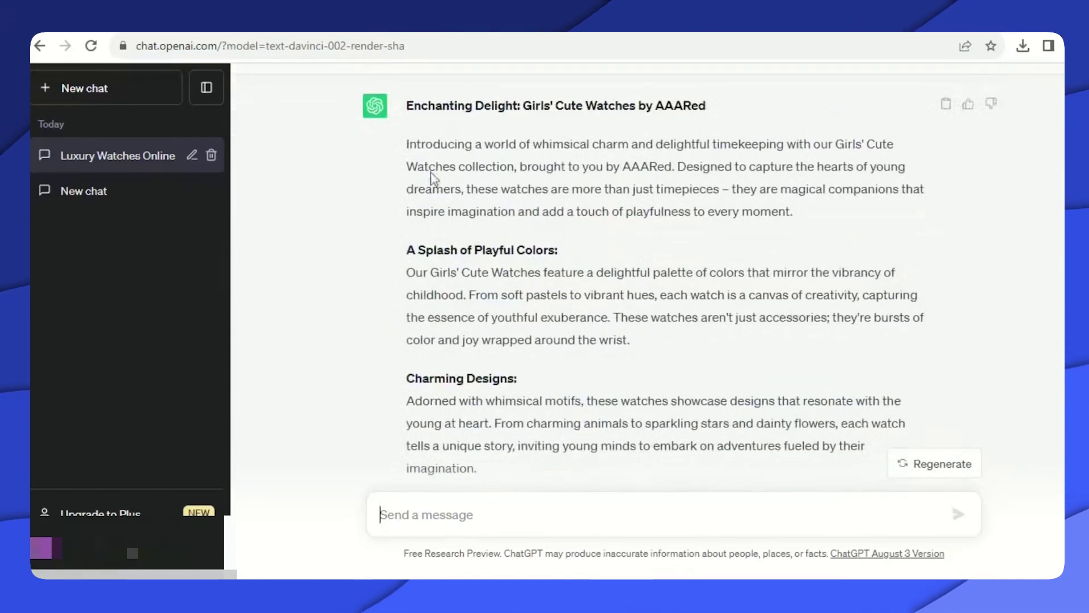
pyautogui.moveTo(407, 144); pyautogui.dragTo(593, 454)
pyautogui.rightClick(511, 292)
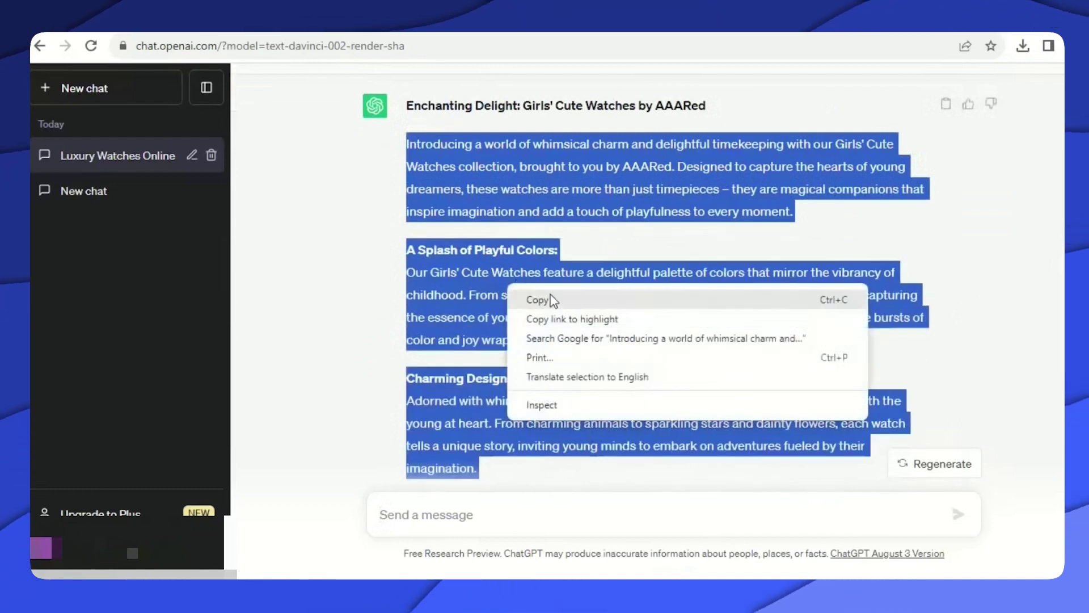
pyautogui.click(499, 299)
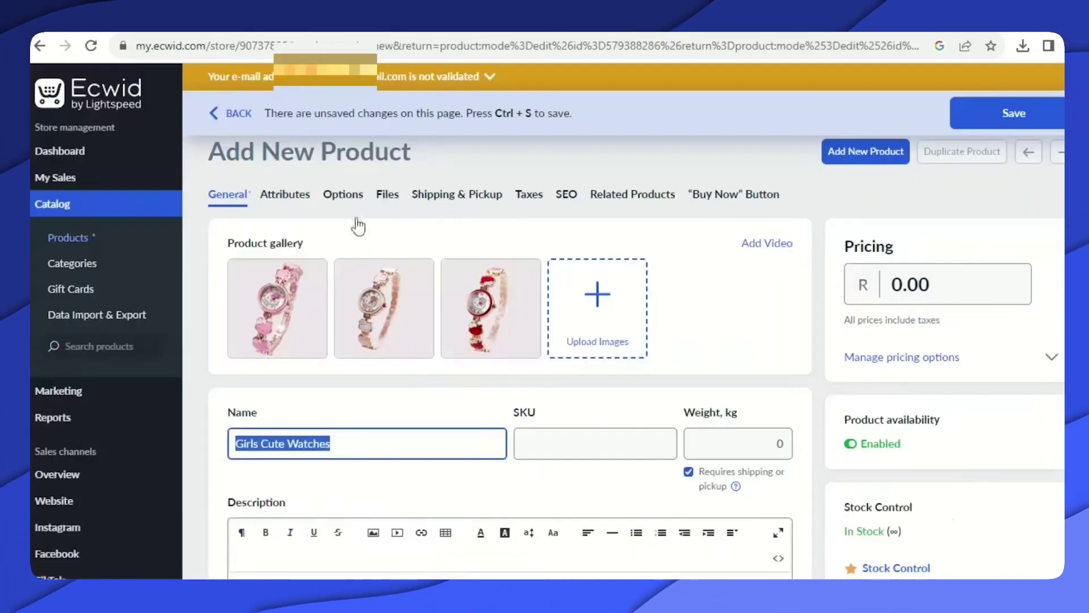
# Paste the 'Enchanting Delight' description into Girls Cute Watches and save the product.
pyautogui.scroll(-5, 255, 282)
pyautogui.rightClick(255, 282)
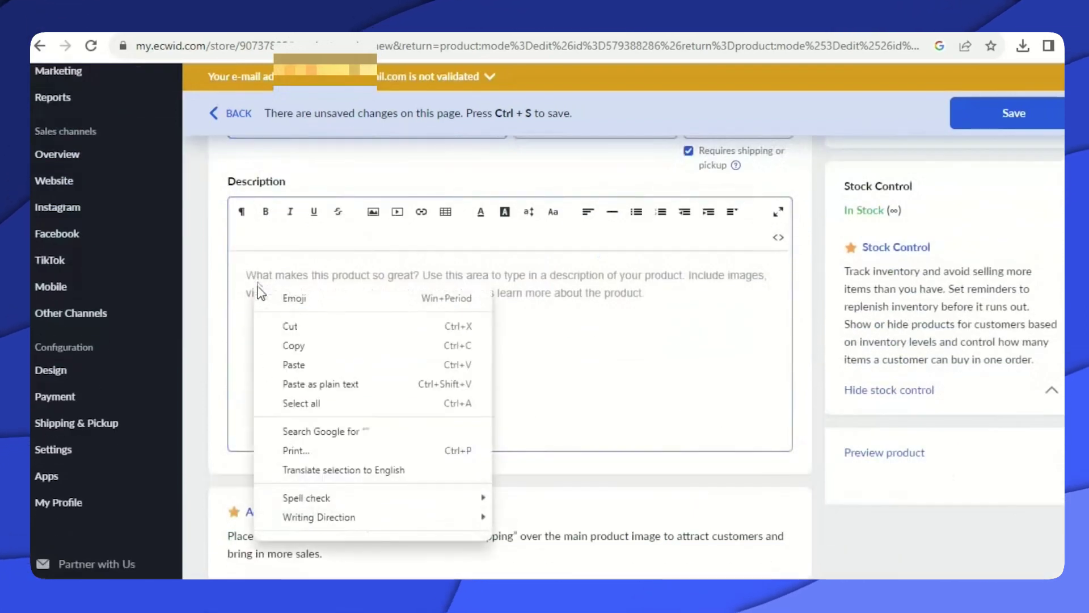
pyautogui.click(295, 364)
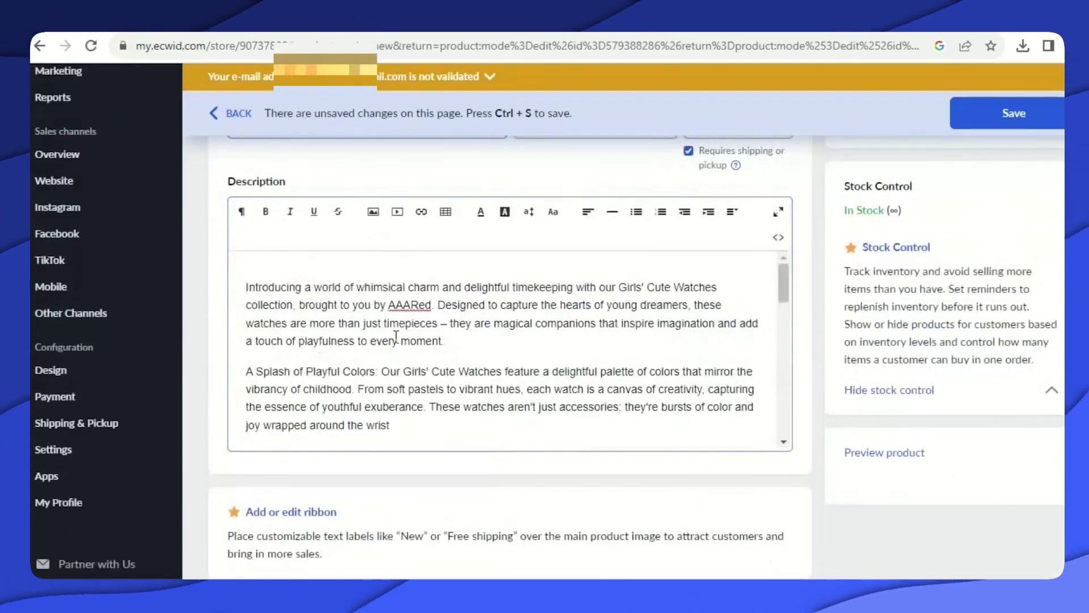
pyautogui.scroll(5, 392, 352)
pyautogui.scroll(-2, 520, 331)
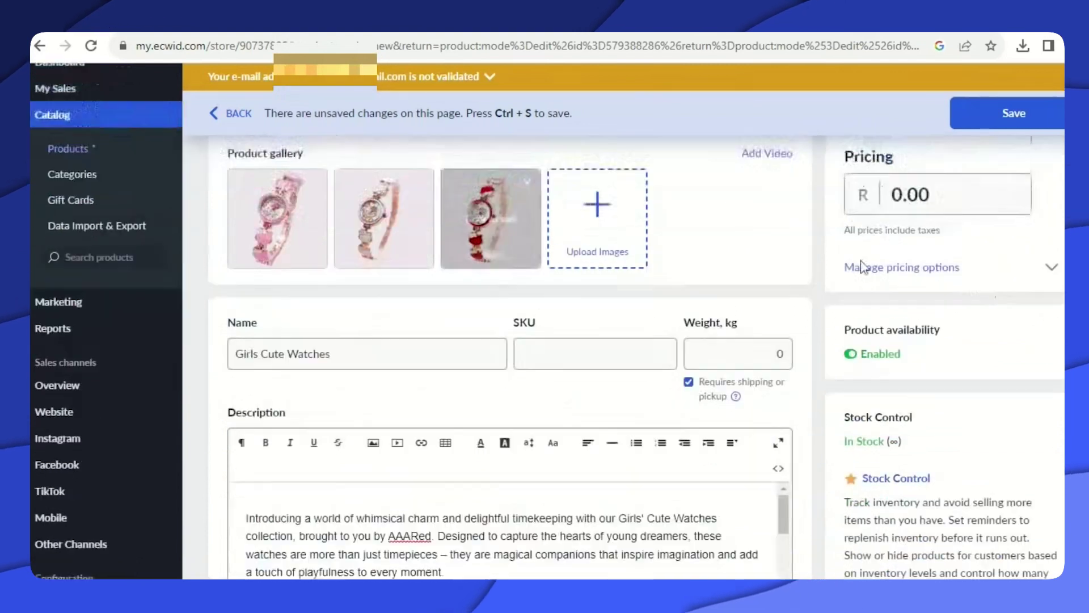
pyautogui.scroll(-1, 862, 267)
pyautogui.scroll(3, 960, 238)
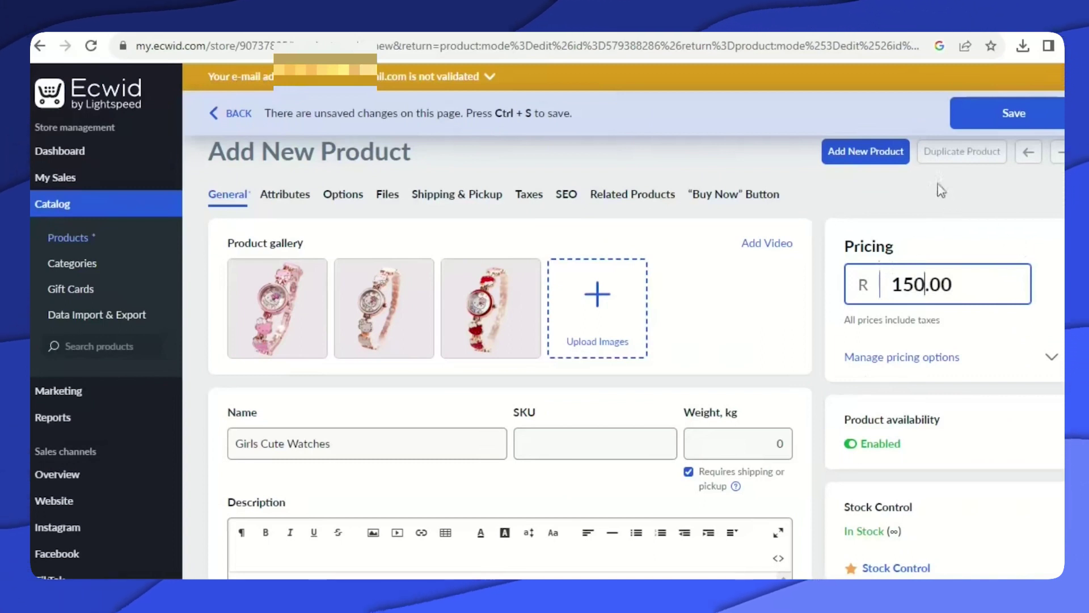
pyautogui.click(1016, 119)
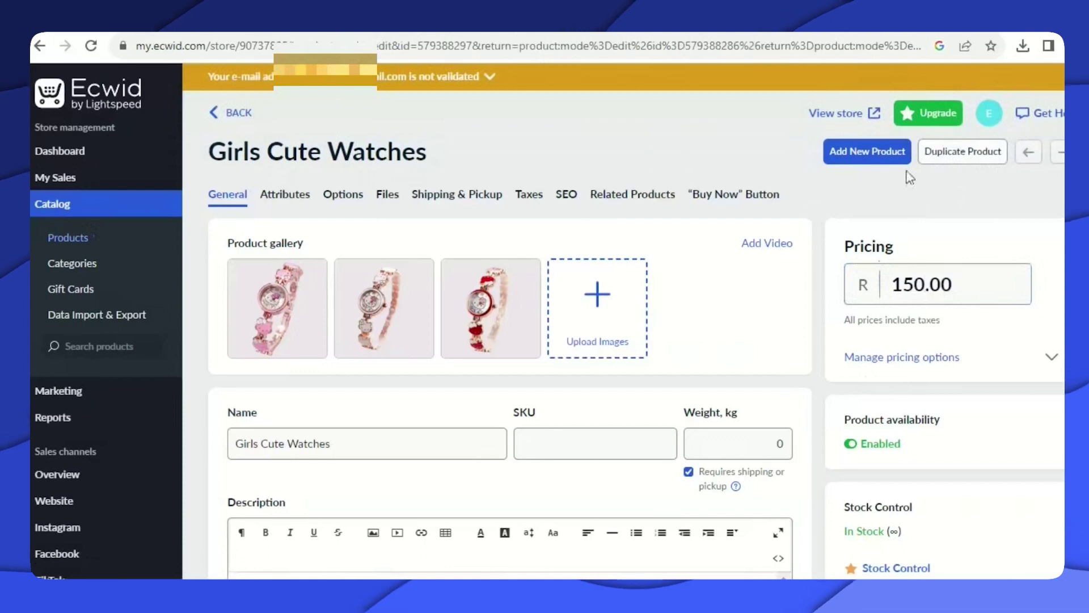
# Start another new product and upload six watch images to its gallery.
pyautogui.click(852, 163)
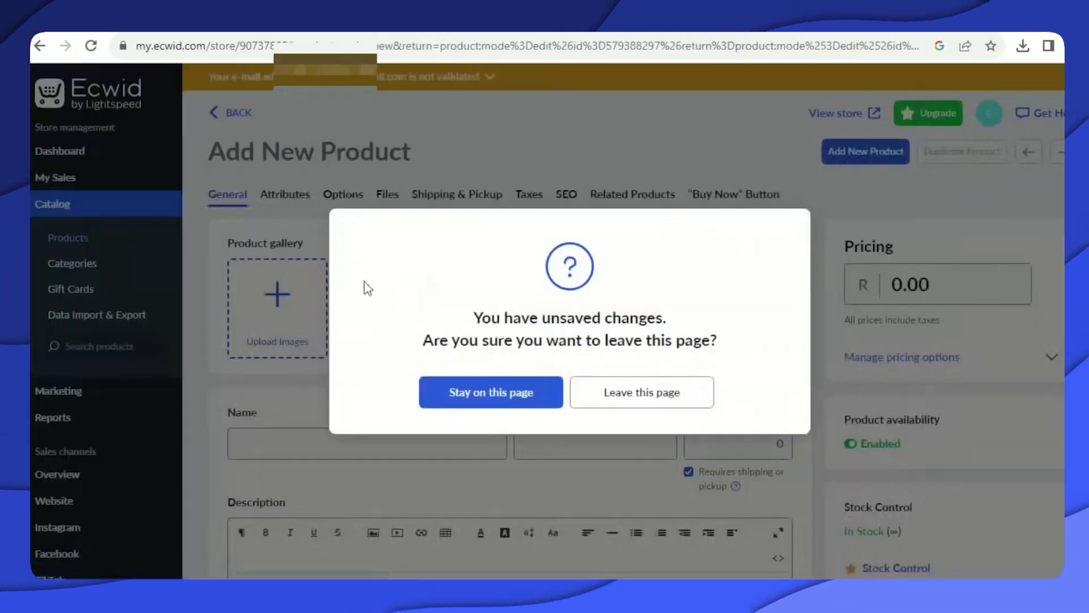
pyautogui.click(479, 392)
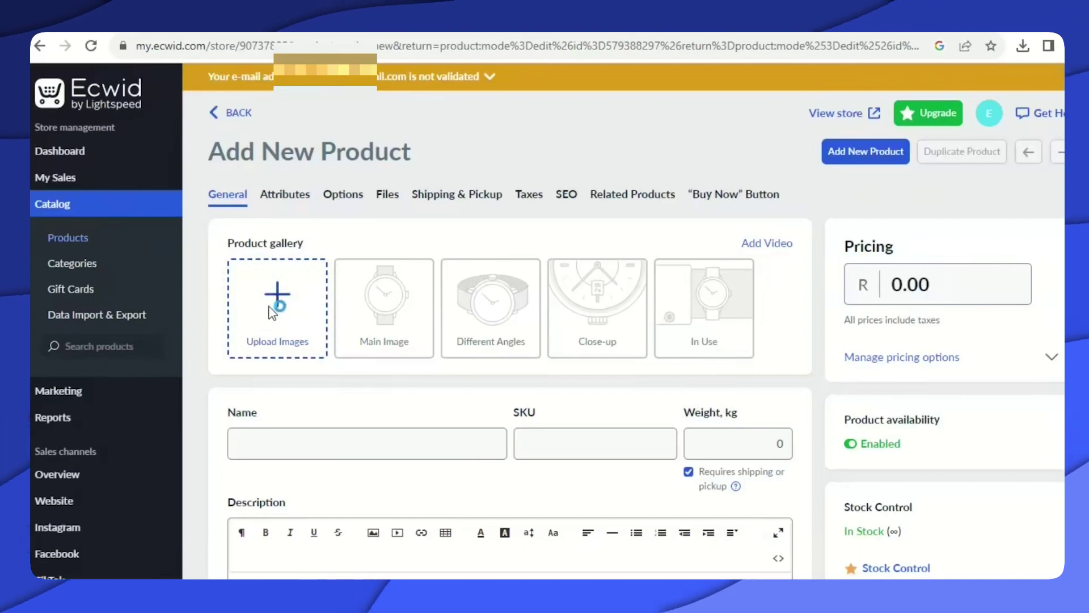
pyautogui.click(273, 312)
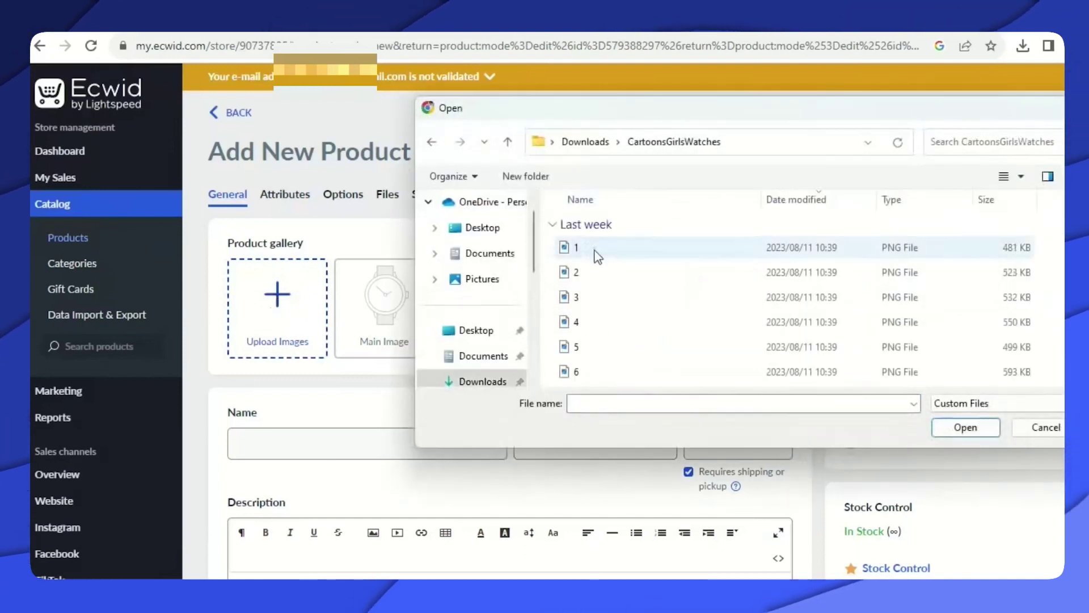
pyautogui.click(957, 431)
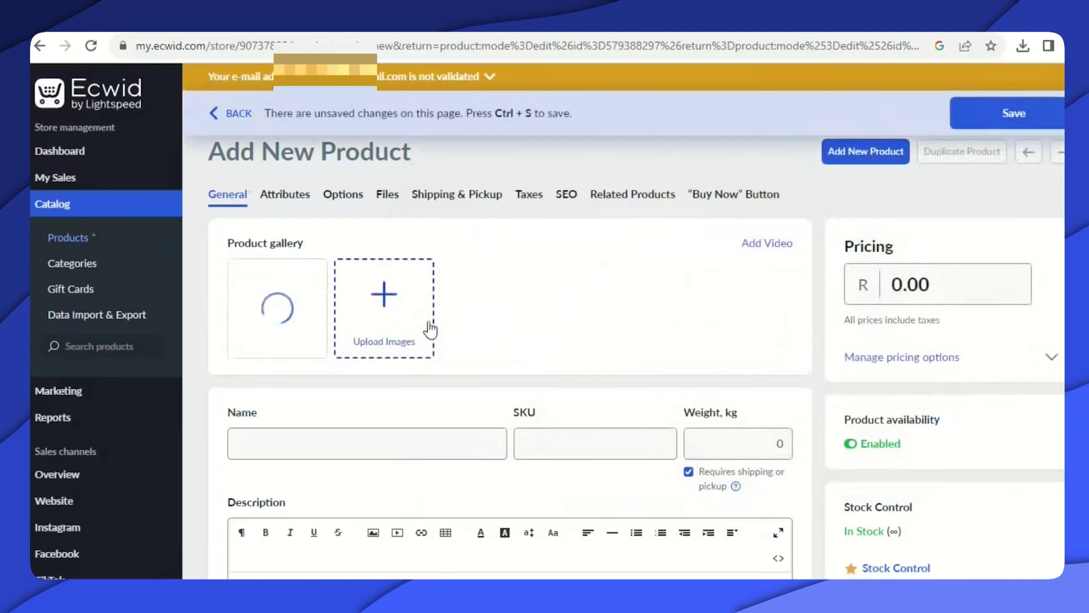
pyautogui.click(384, 292)
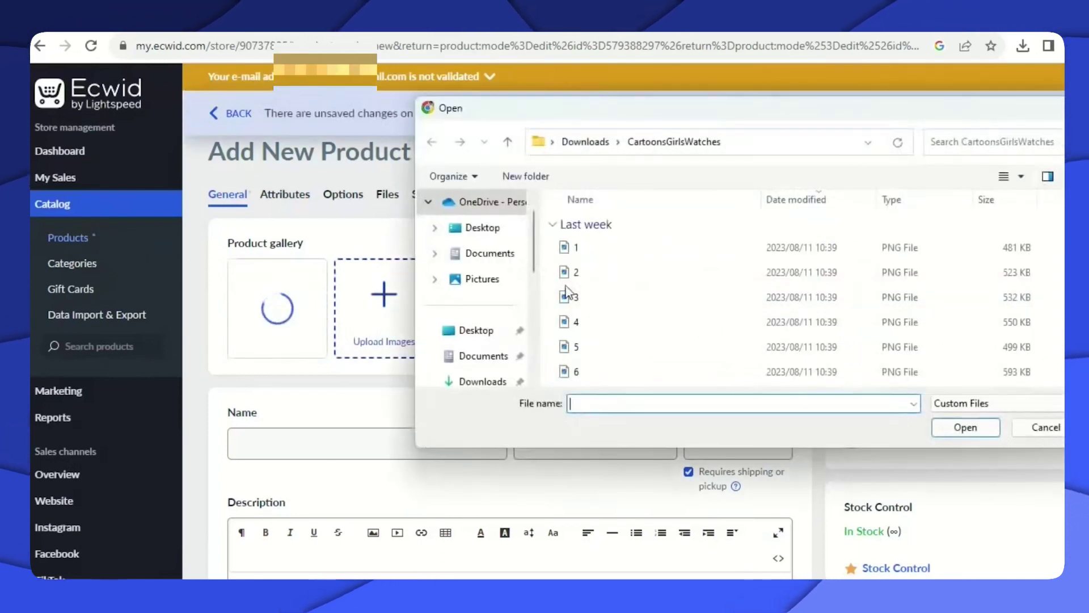
pyautogui.click(653, 272)
pyautogui.click(956, 428)
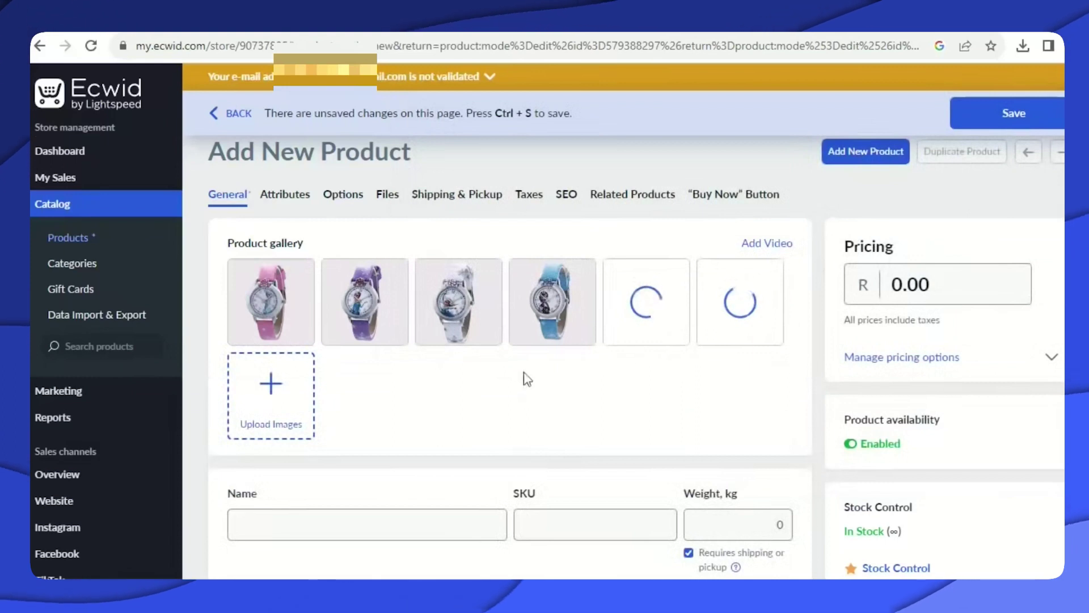
pyautogui.scroll(-3, 379, 404)
pyautogui.scroll(3, 328, 321)
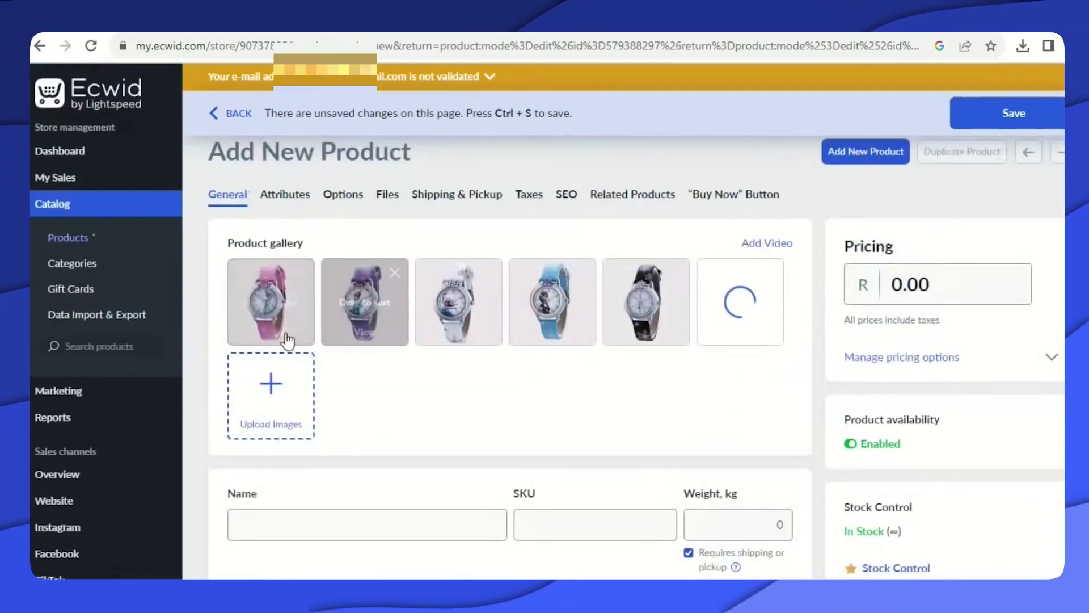
pyautogui.moveTo(398, 313)
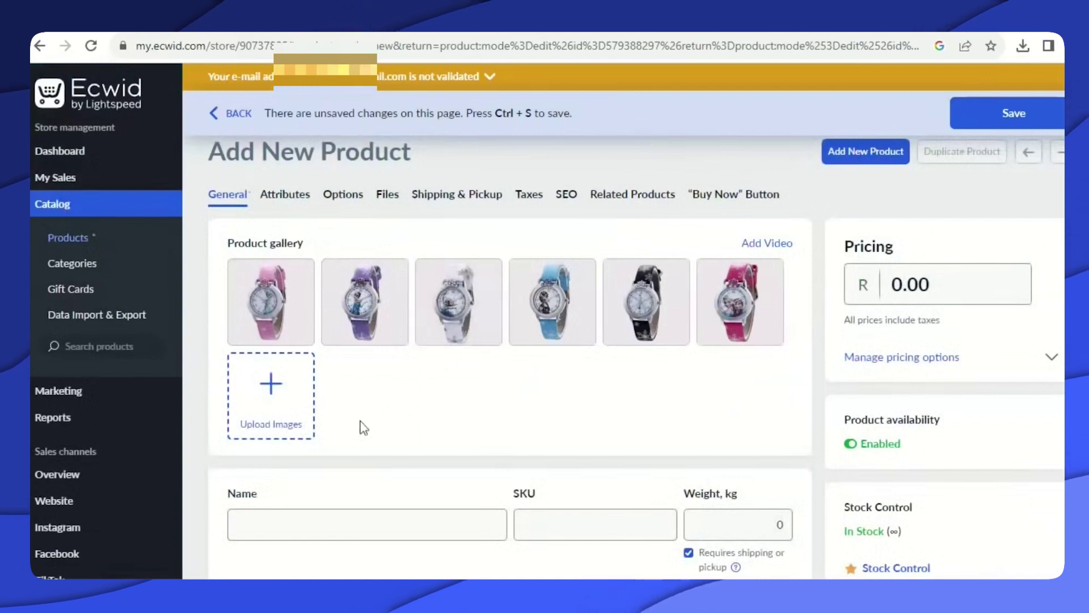
# Name the product 'Cartoon Cute Watches for Girls'.
pyautogui.click(257, 512)
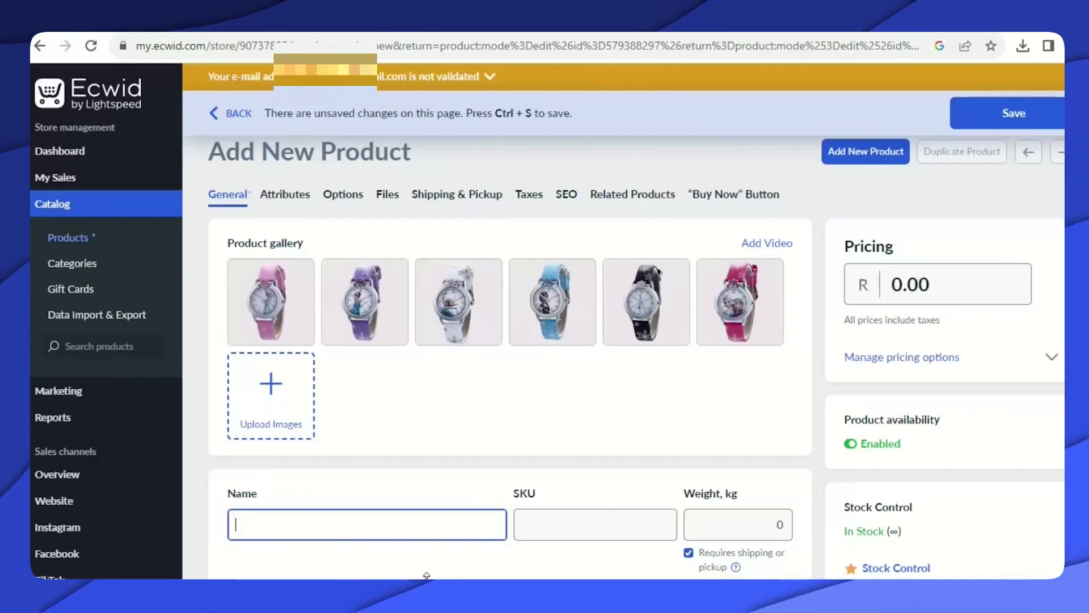
pyautogui.write('C')
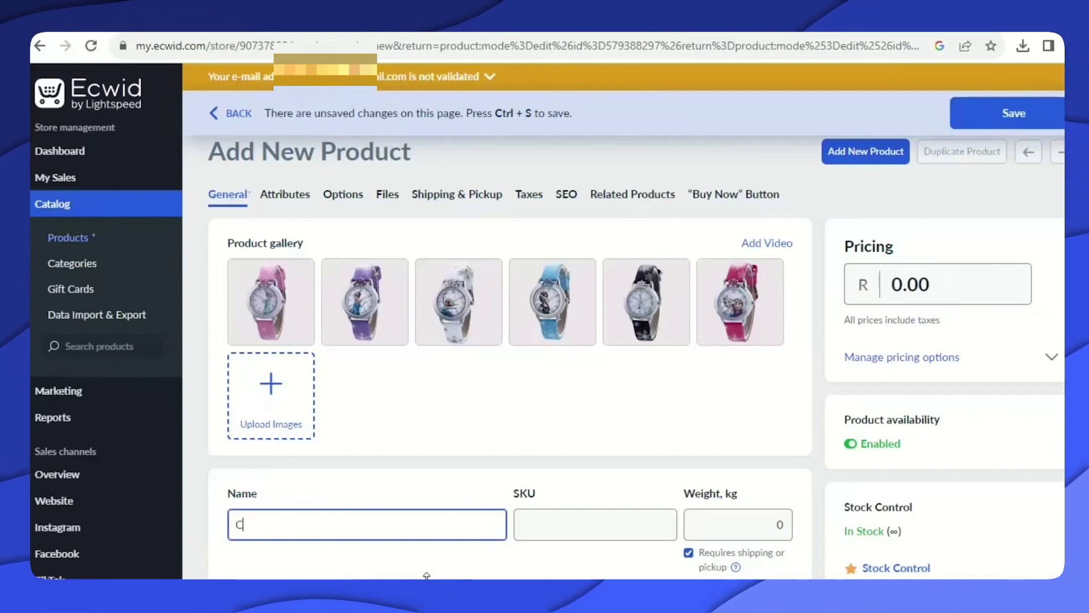
pyautogui.write('artoon Cute Watches for Girls')
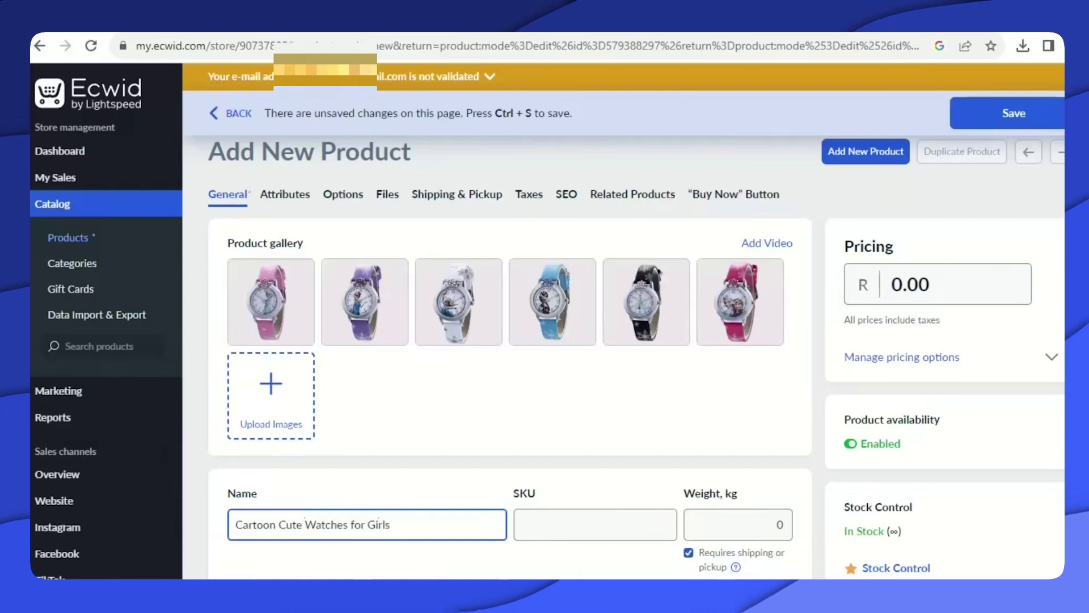
pyautogui.scroll(-3, 451, 505)
pyautogui.scroll(-3, 549, 171)
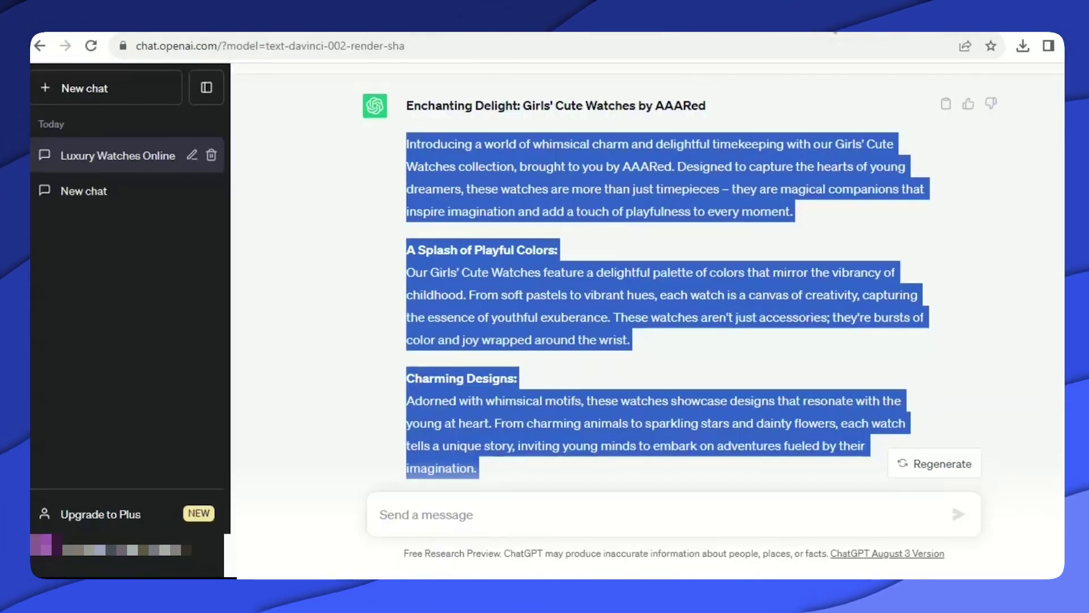
# Reuse the earlier Girls Cute Watches prompt with 'Cartoon' added and send it.
pyautogui.scroll(-3, 464, 287)
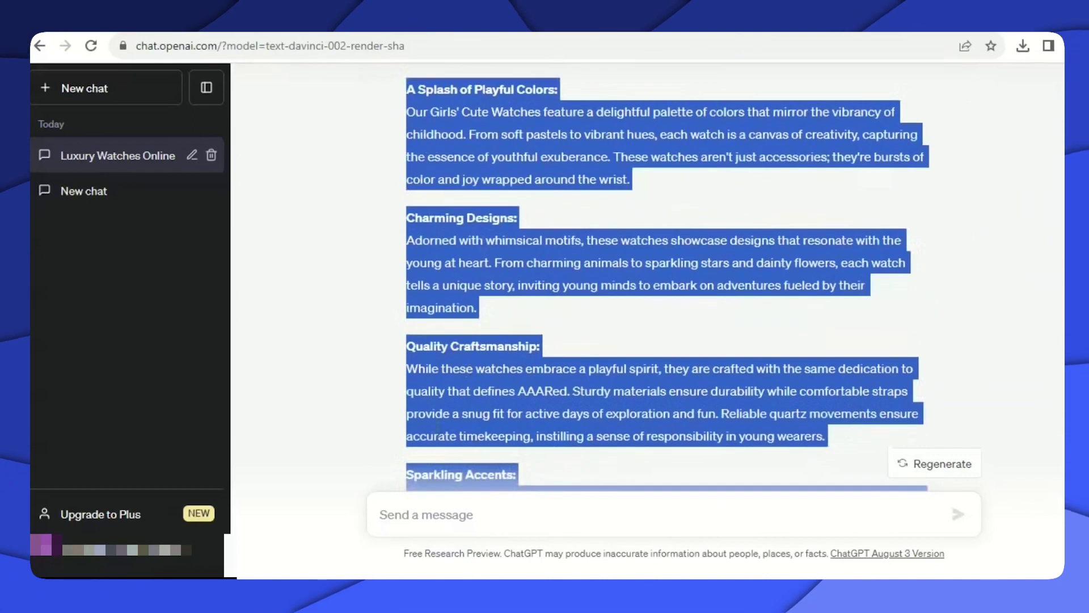
pyautogui.scroll(7, 488, 292)
pyautogui.scroll(1, 499, 300)
pyautogui.click(410, 356)
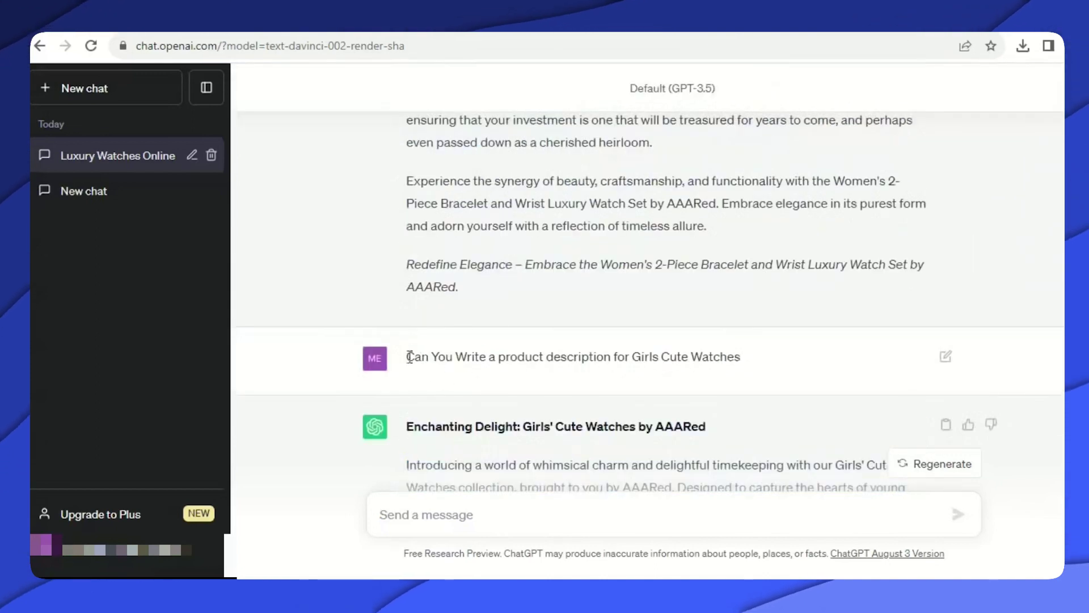
pyautogui.rightClick(621, 355)
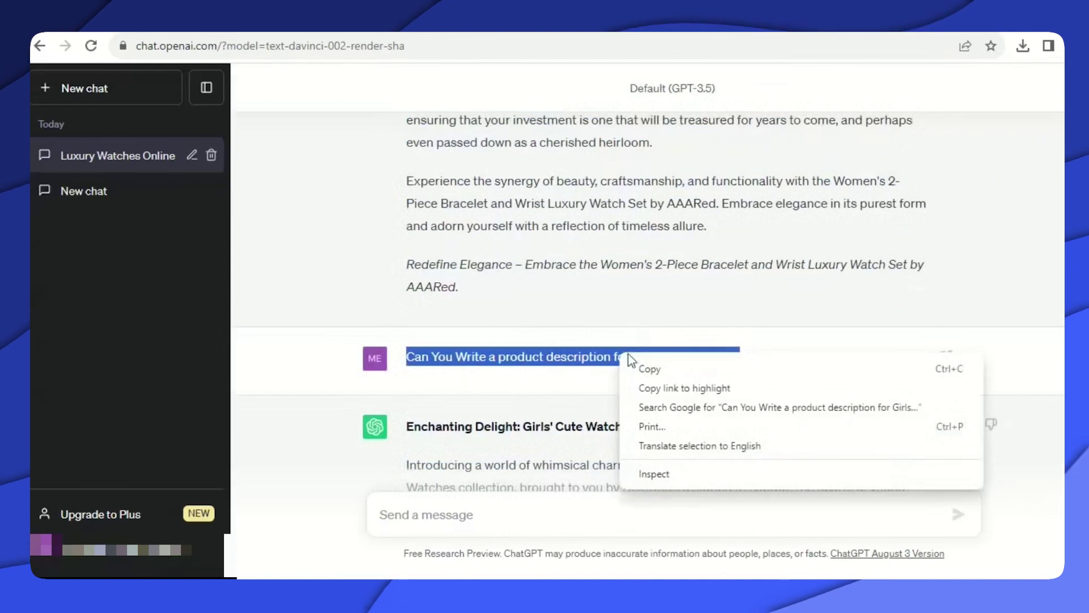
pyautogui.click(646, 365)
pyautogui.click(397, 515)
pyautogui.rightClick(445, 515)
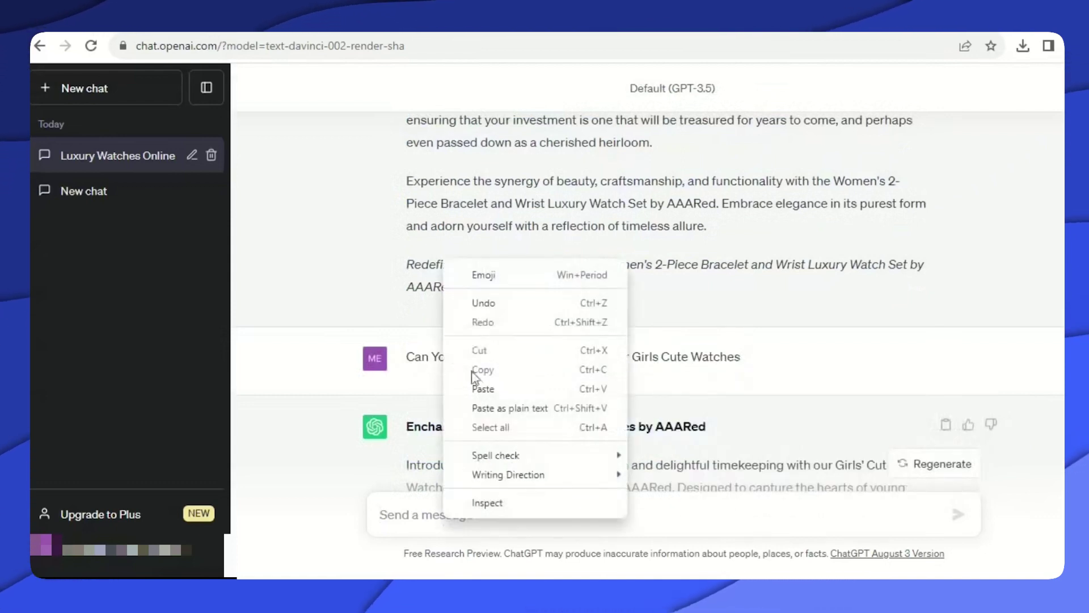
pyautogui.click(483, 389)
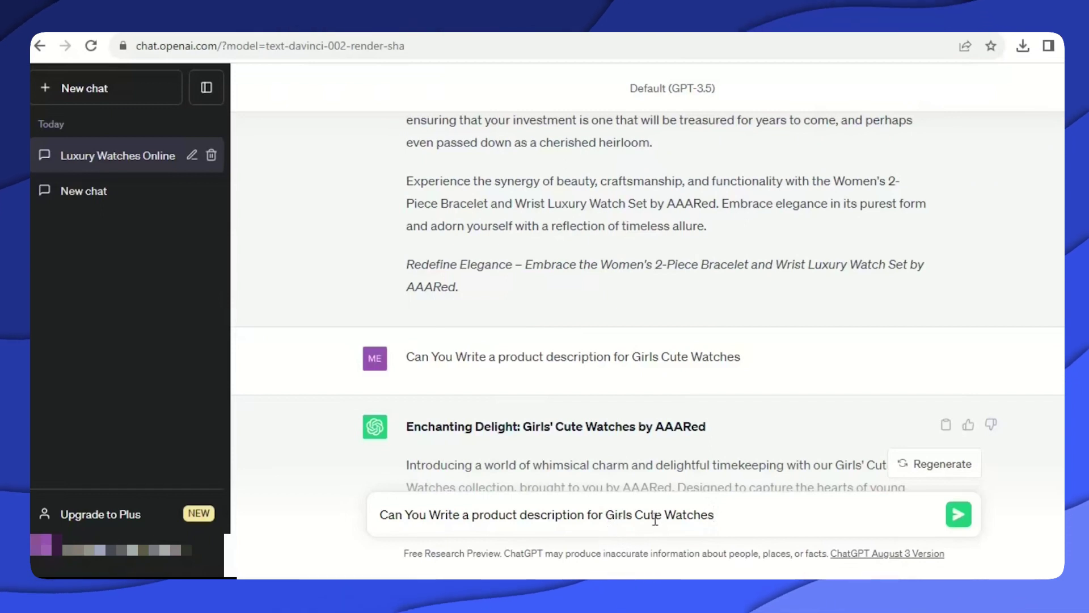
pyautogui.write('Cartoon')
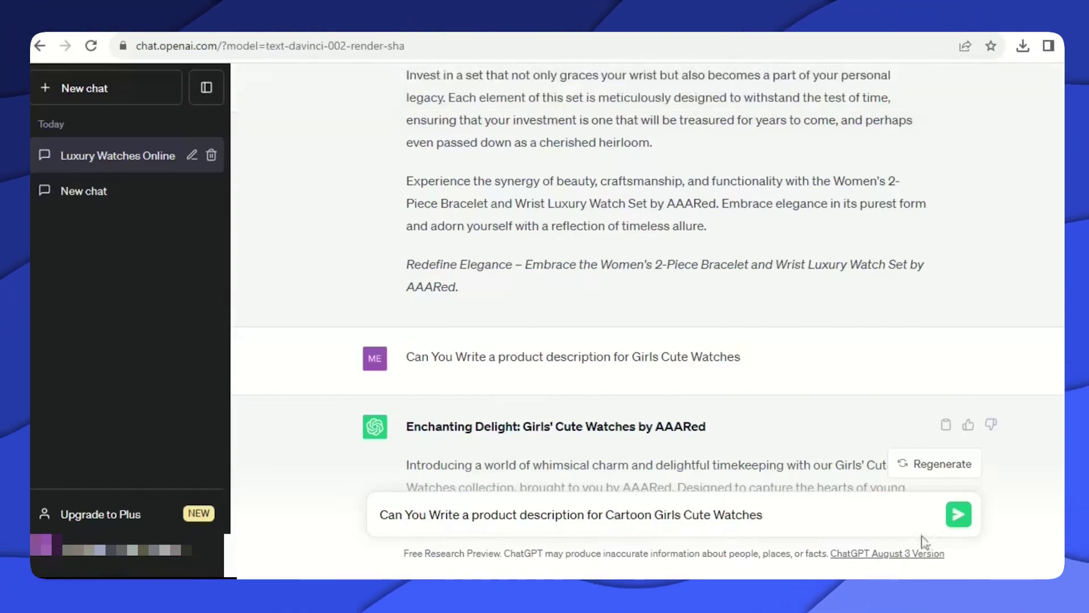
pyautogui.click(959, 514)
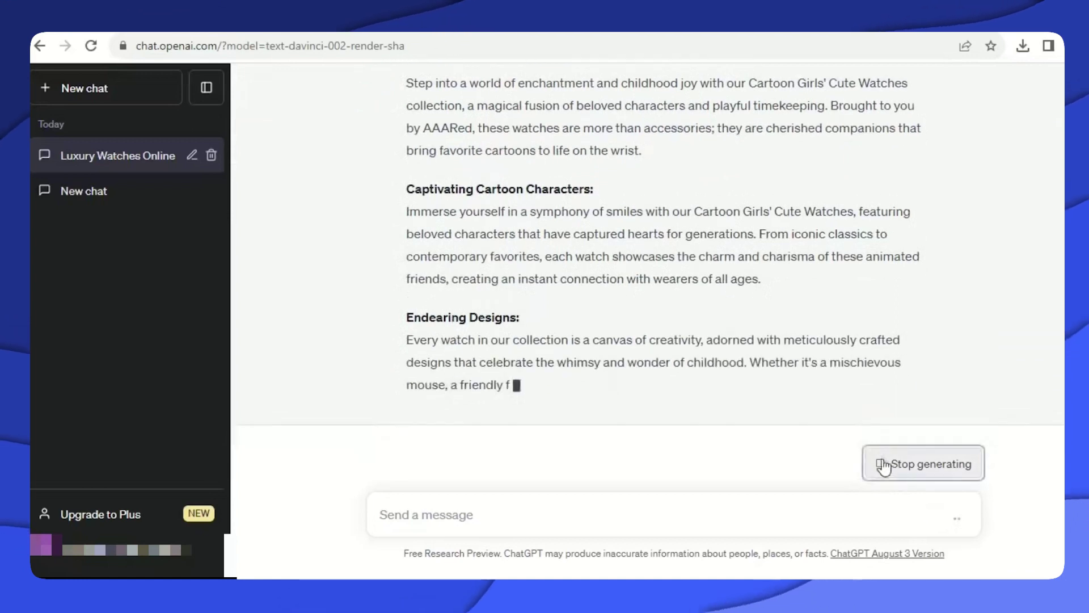
# Stop the reply, copy its title and first two paragraphs, and return to Ecwid.
pyautogui.click(888, 469)
pyautogui.scroll(3, 389, 281)
pyautogui.moveTo(398, 200); pyautogui.dragTo(790, 440)
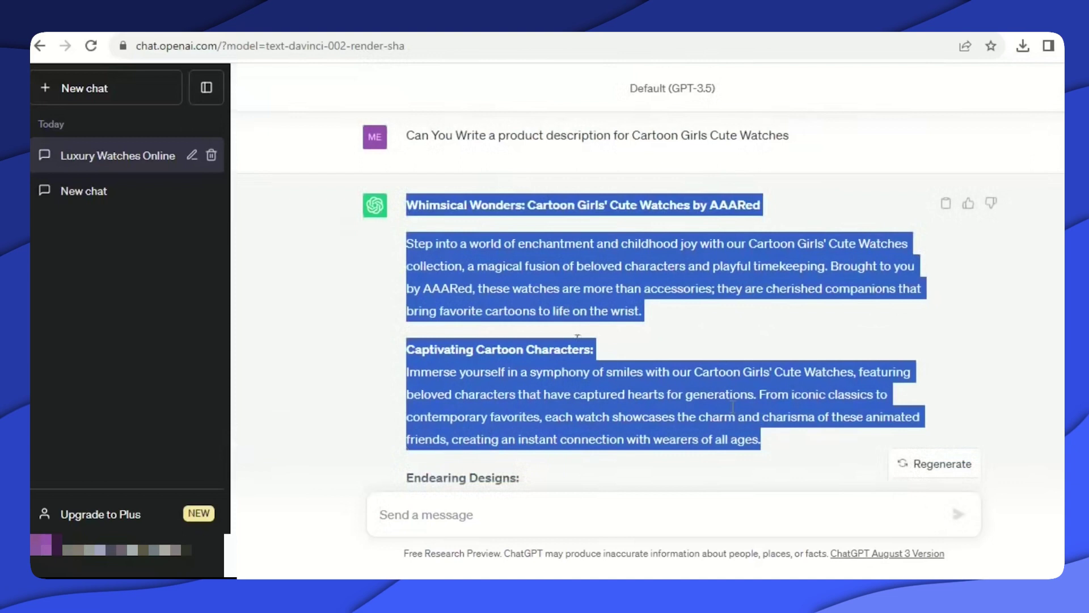
pyautogui.rightClick(561, 290)
pyautogui.click(598, 300)
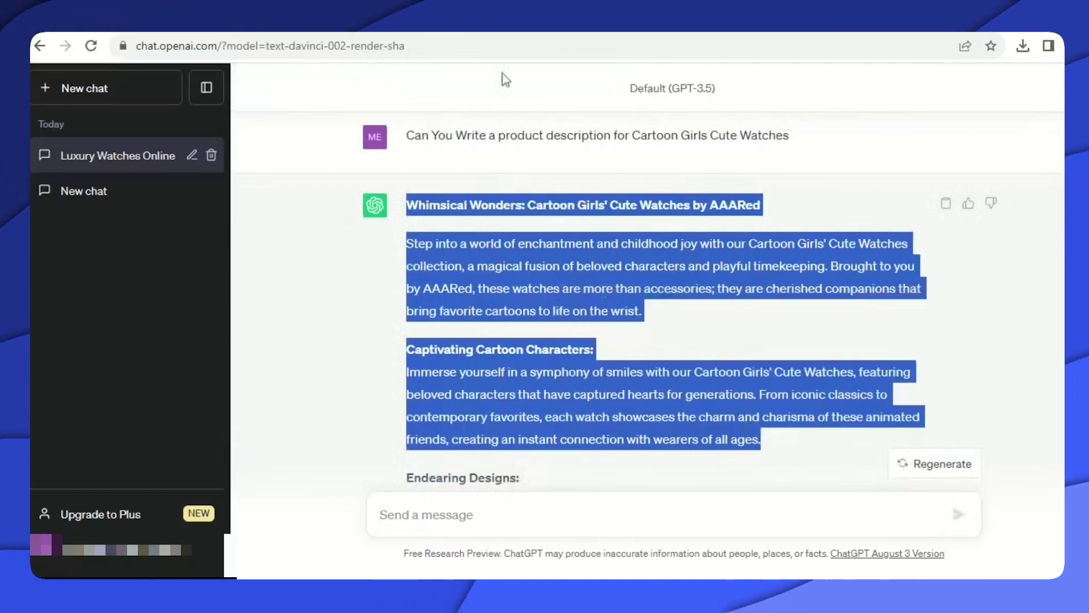
pyautogui.hotkey('ctrl', 'Tab')
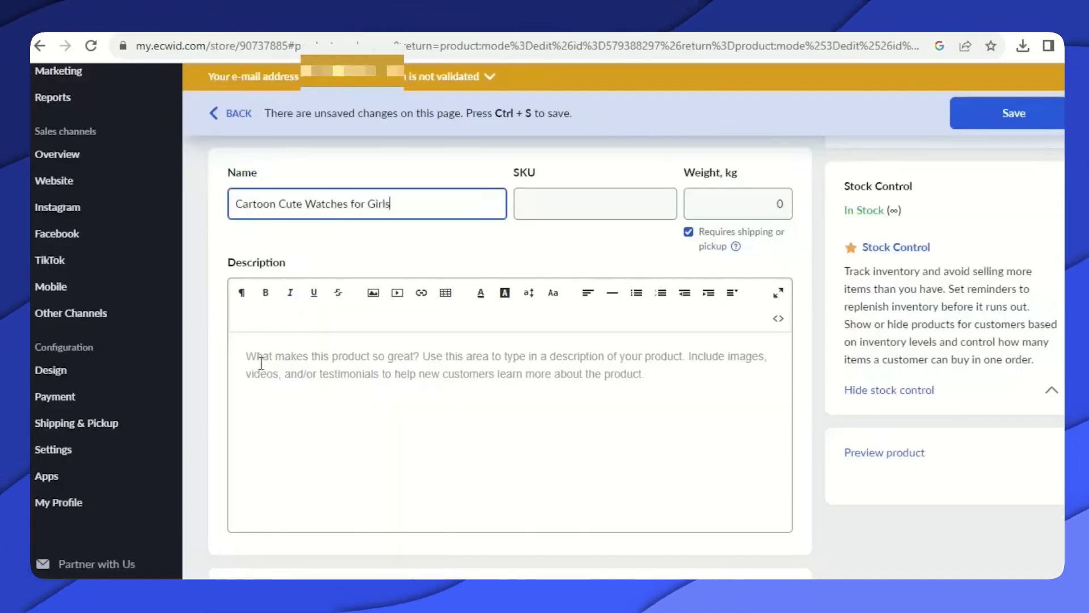
# Paste the 'Whimsical Wonders' text as the description, save, and go to Products.
pyautogui.click(260, 363)
pyautogui.rightClick(261, 363)
pyautogui.click(304, 163)
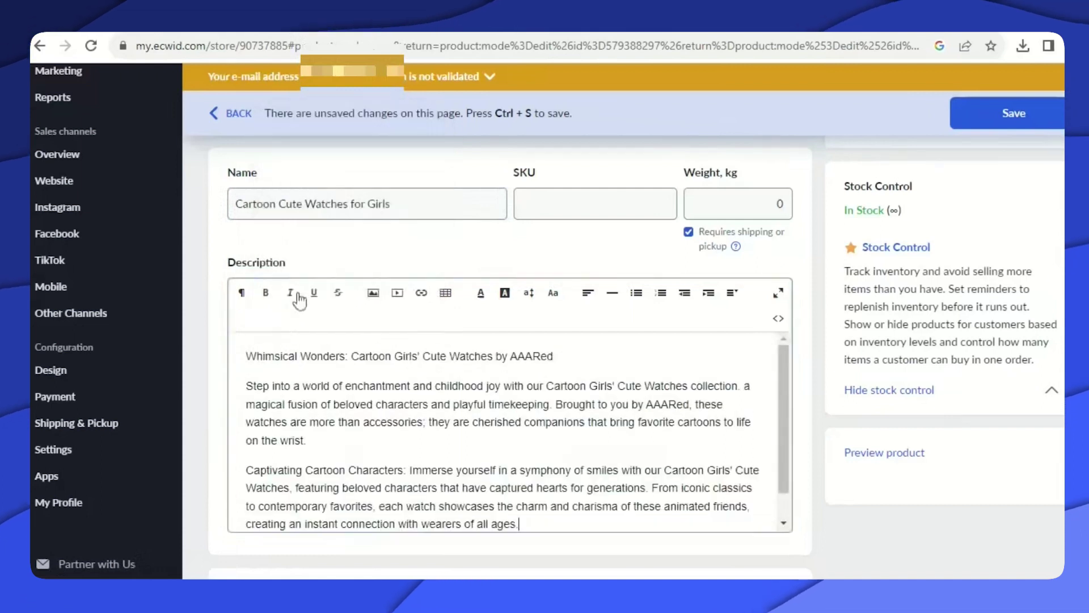
pyautogui.scroll(-1, 491, 448)
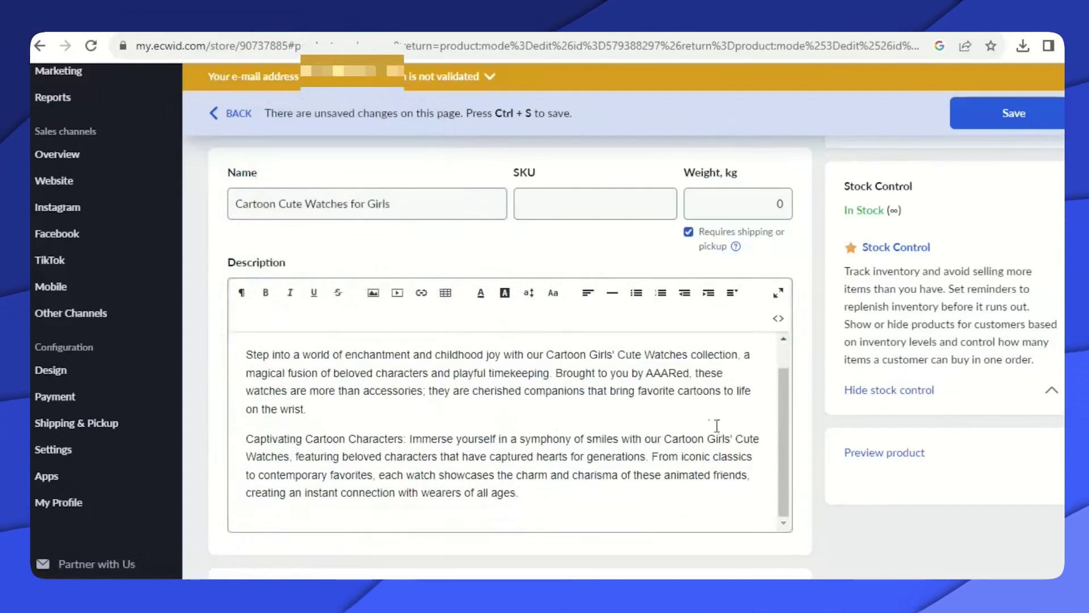
pyautogui.scroll(-2, 737, 423)
pyautogui.scroll(7, 783, 418)
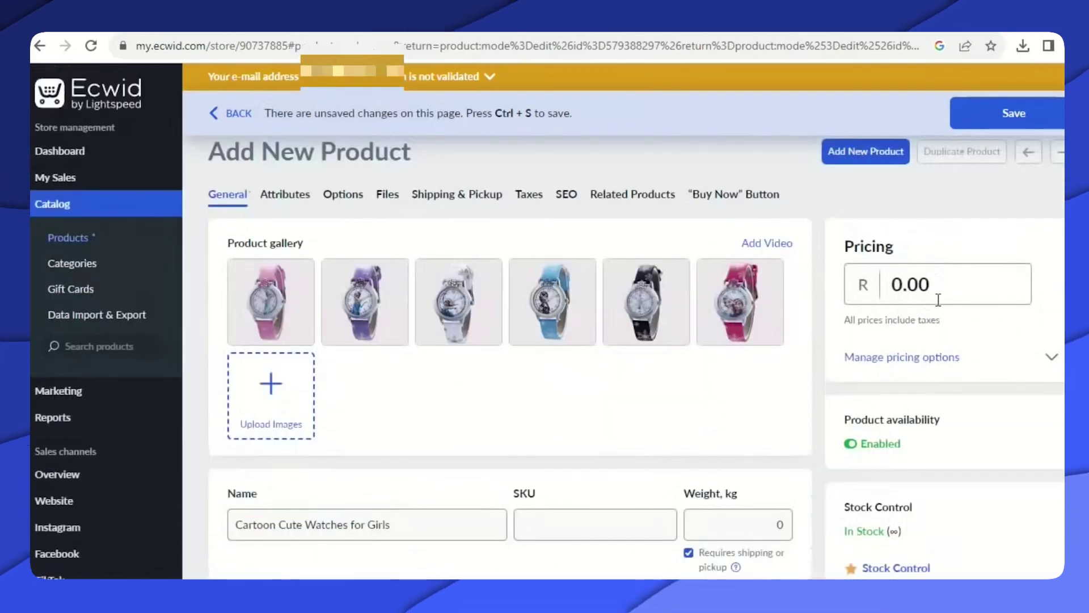
pyautogui.click(1015, 116)
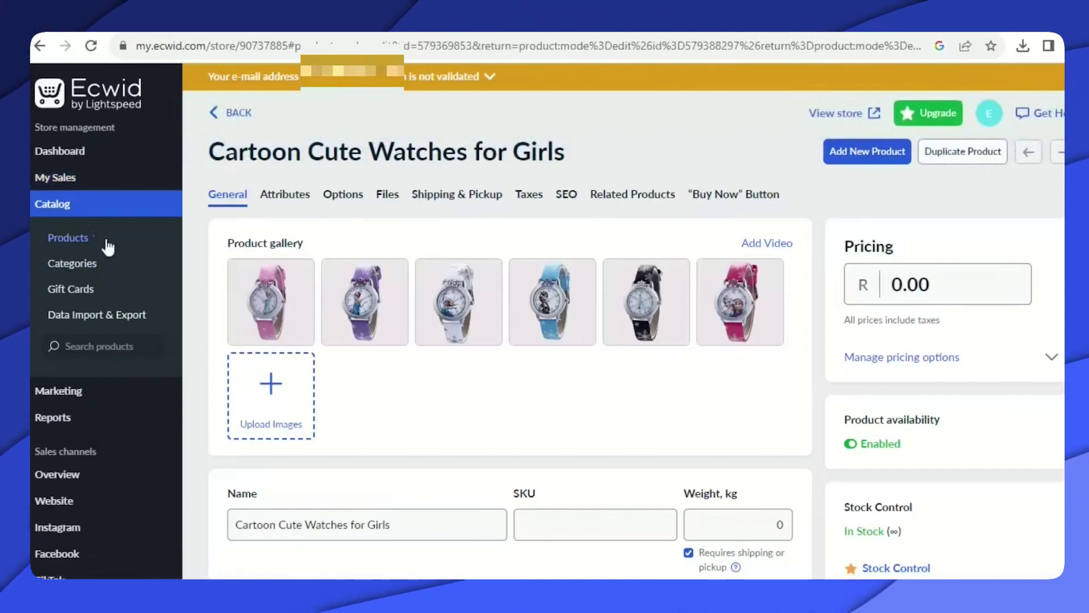
pyautogui.click(67, 237)
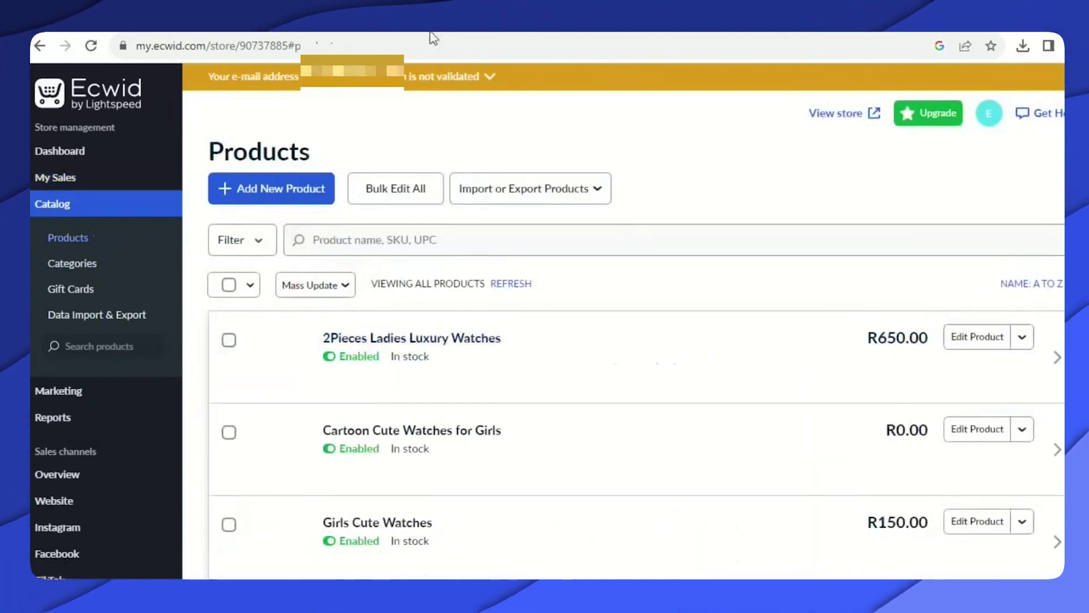
# Change the Cartoon Cute Watches for Girls price to 250.00, save, and return to Products.
pyautogui.scroll(-3, 640, 334)
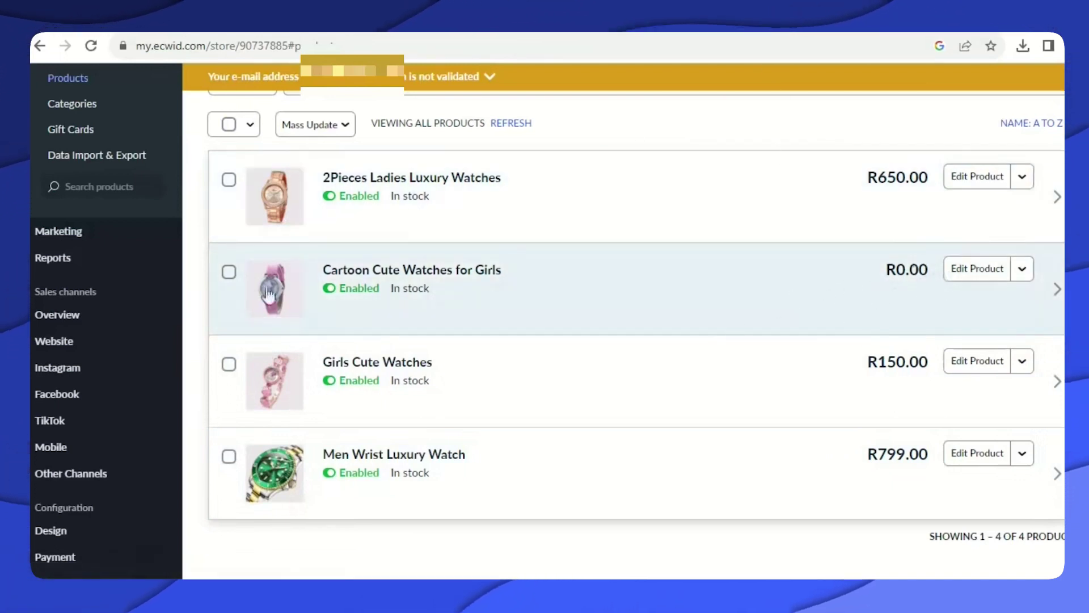
pyautogui.click(976, 271)
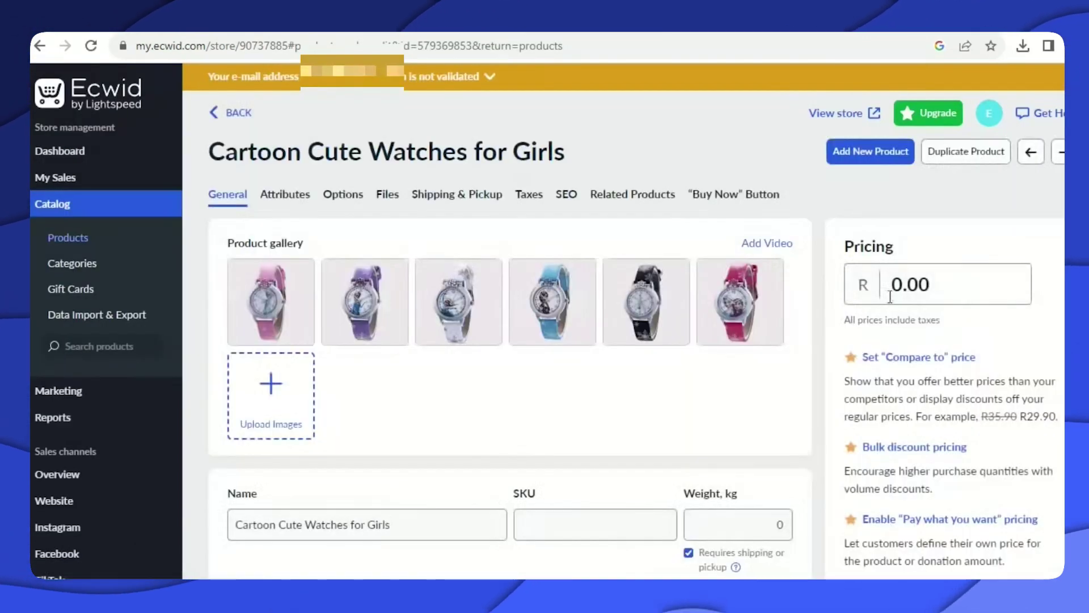
pyautogui.click(890, 296)
pyautogui.press('BackSpace')
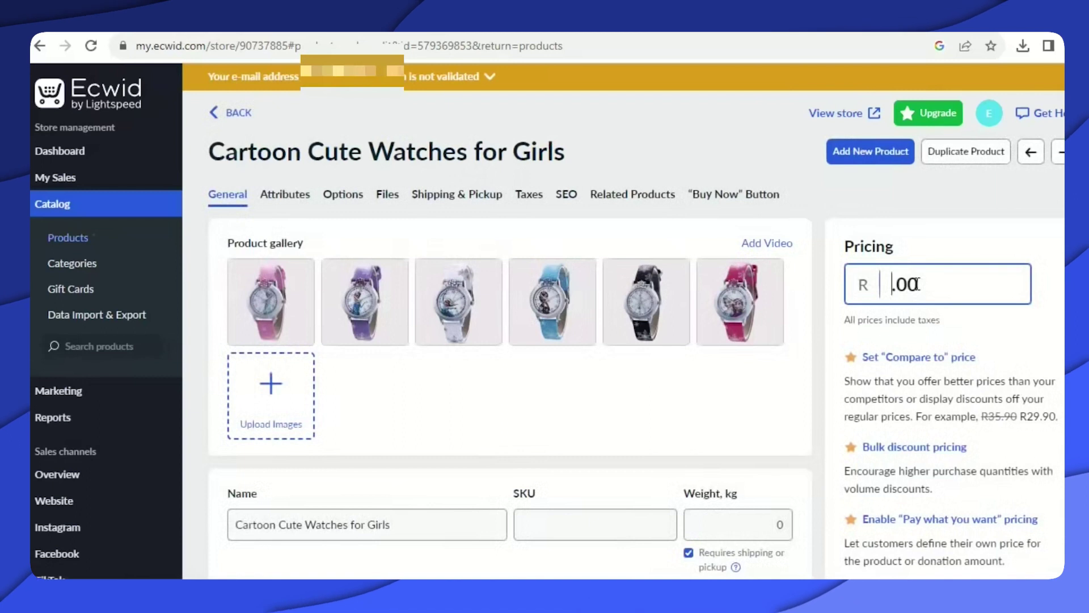
pyautogui.write('250')
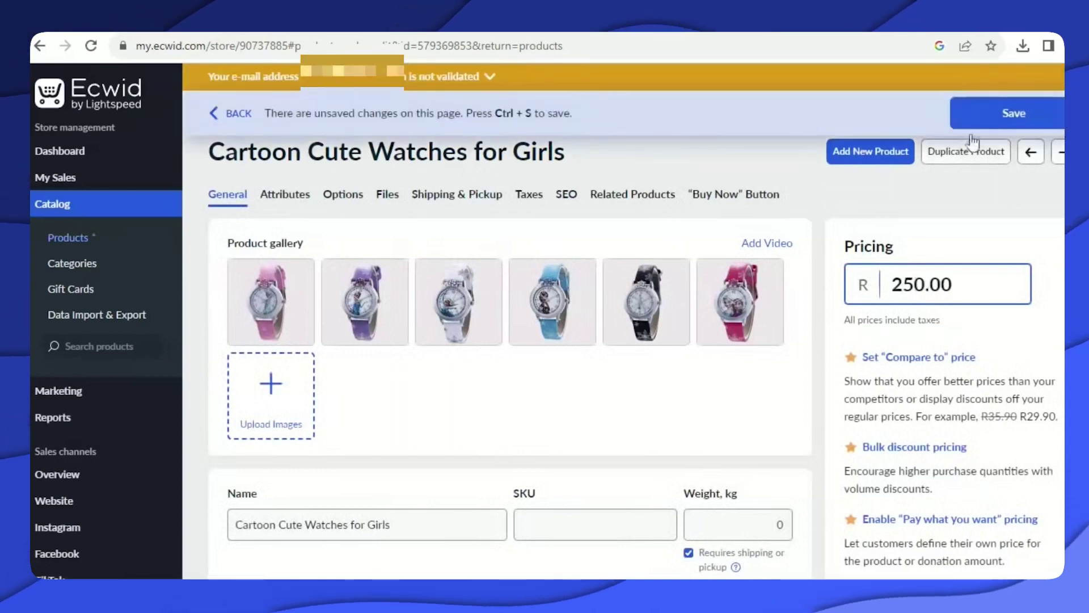
pyautogui.click(975, 114)
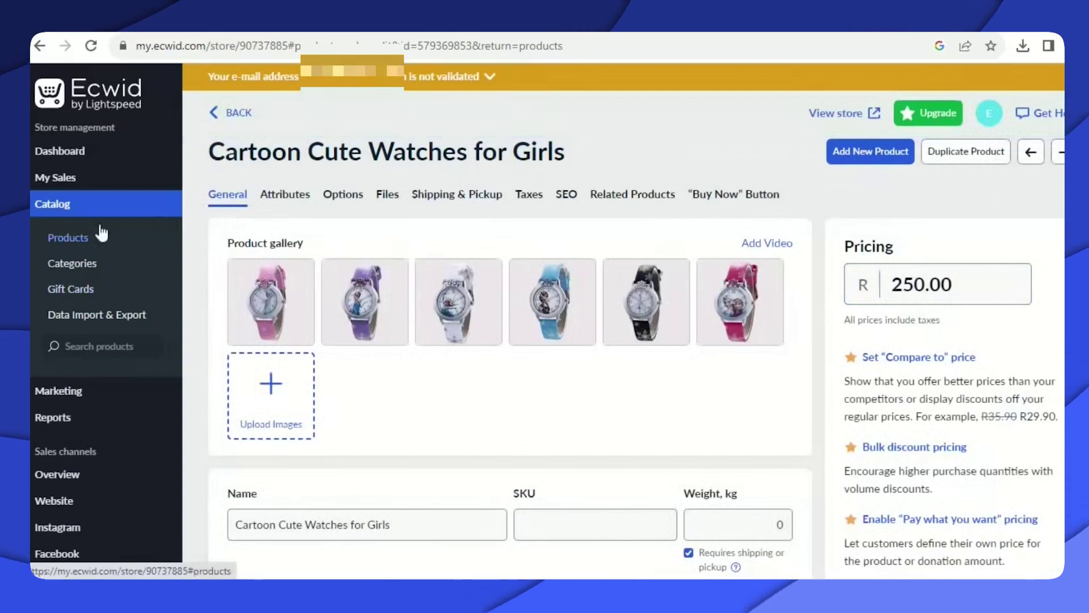
pyautogui.click(93, 244)
pyautogui.scroll(-3, 692, 418)
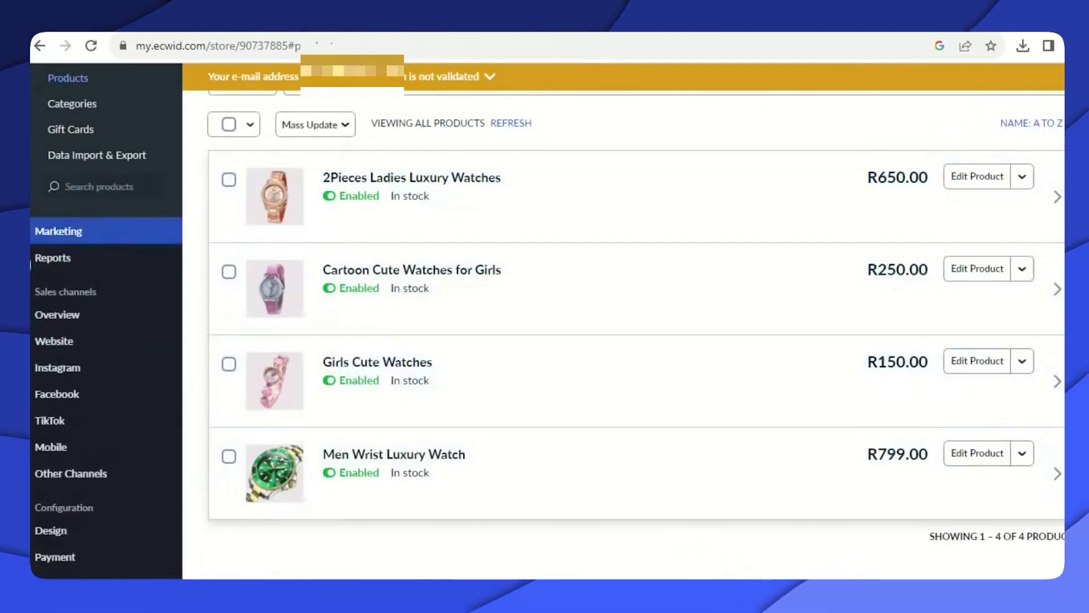
# On the dashboard, mark 'Add your products or services' as done in the to-do list.
pyautogui.scroll(3, 104, 170)
pyautogui.click(86, 154)
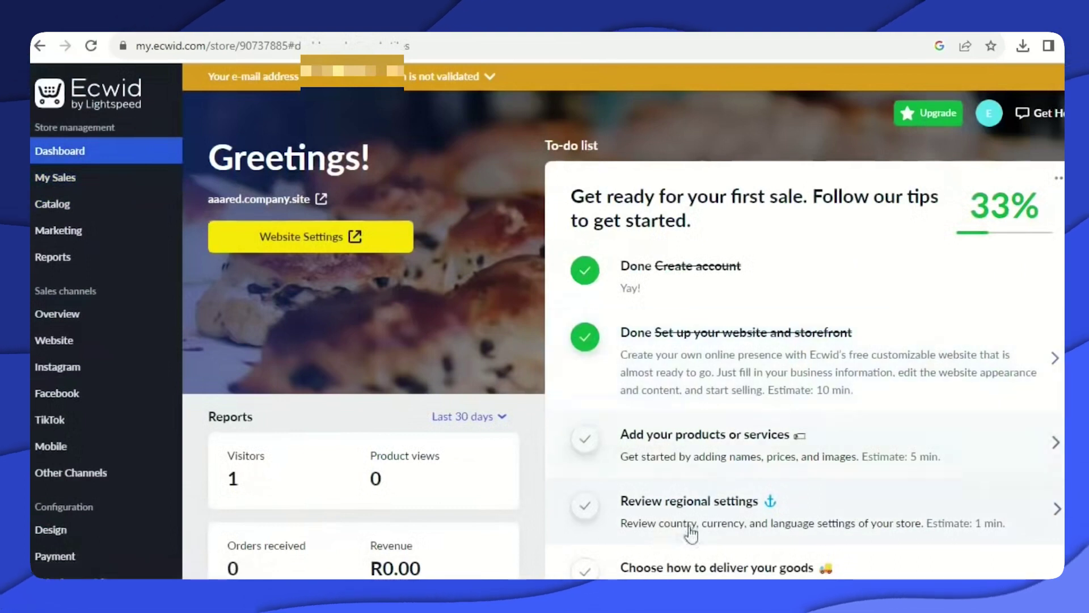
pyautogui.click(586, 441)
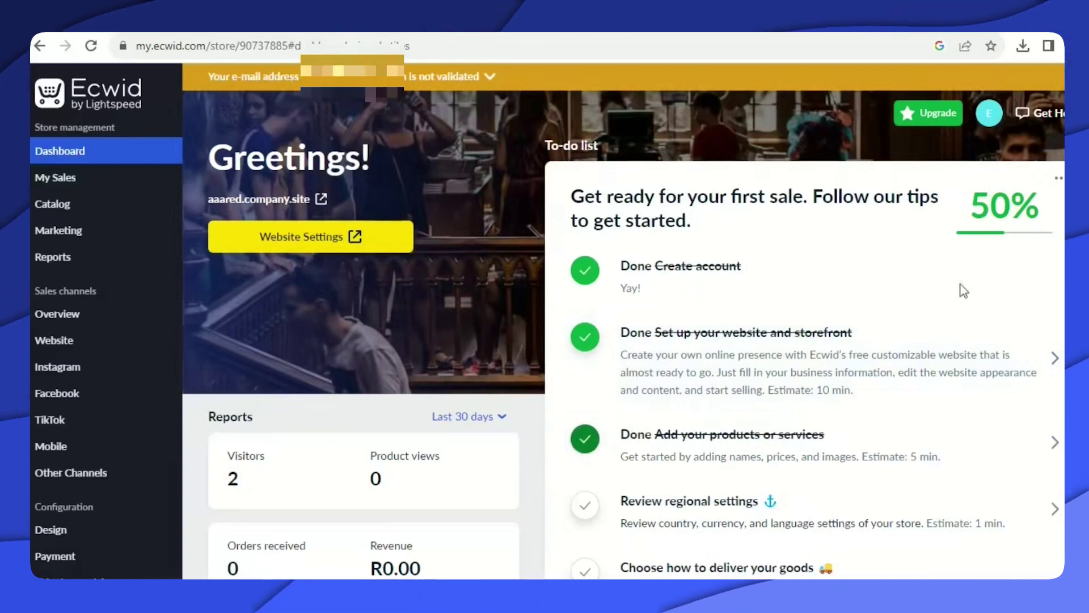
pyautogui.scroll(-3, 908, 309)
pyautogui.scroll(-1, 678, 318)
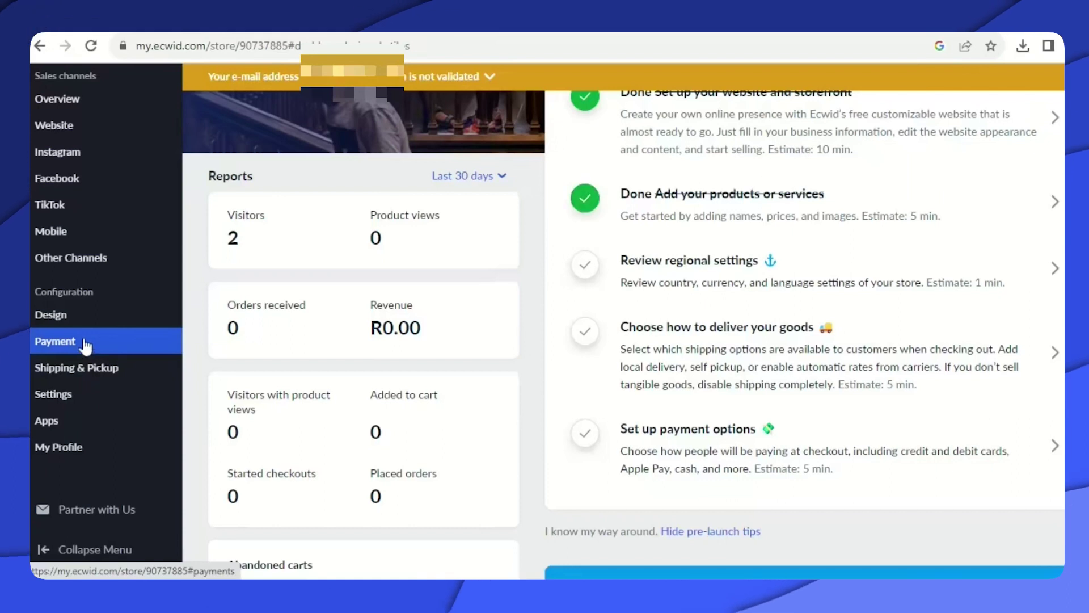
# Open Payment settings, scroll to Manual payment methods, and start a new manual payment method.
pyautogui.click(86, 343)
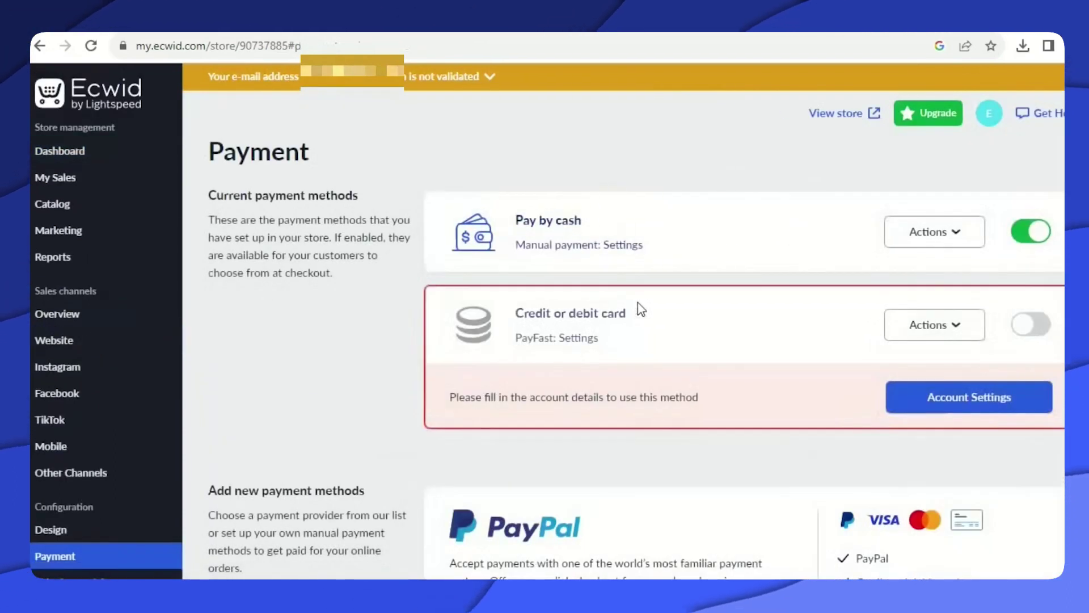
pyautogui.scroll(-1, 674, 330)
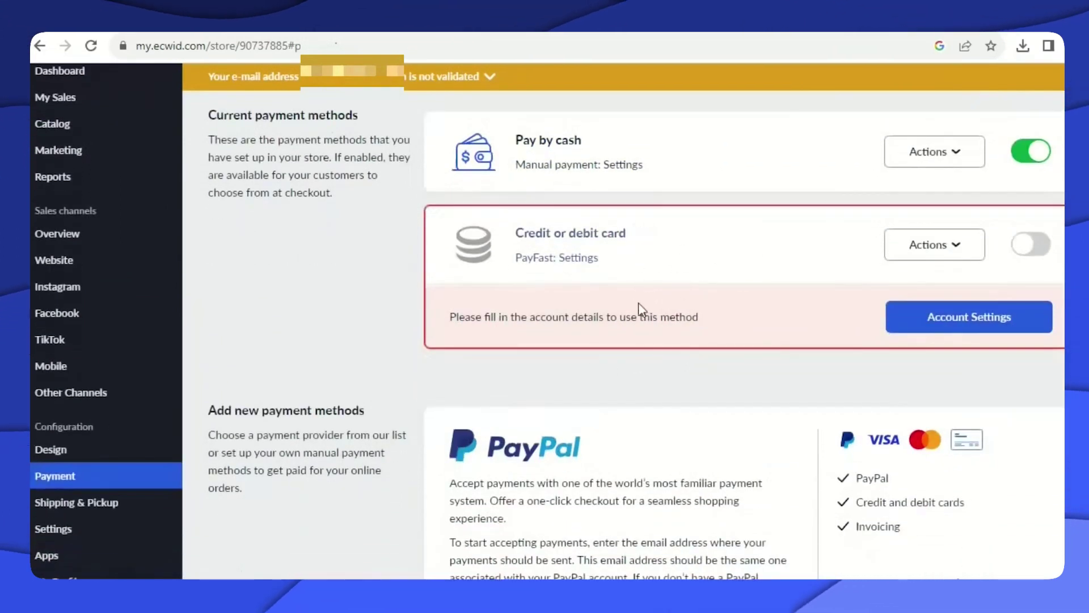
pyautogui.scroll(-2, 639, 309)
pyautogui.scroll(-1, 638, 286)
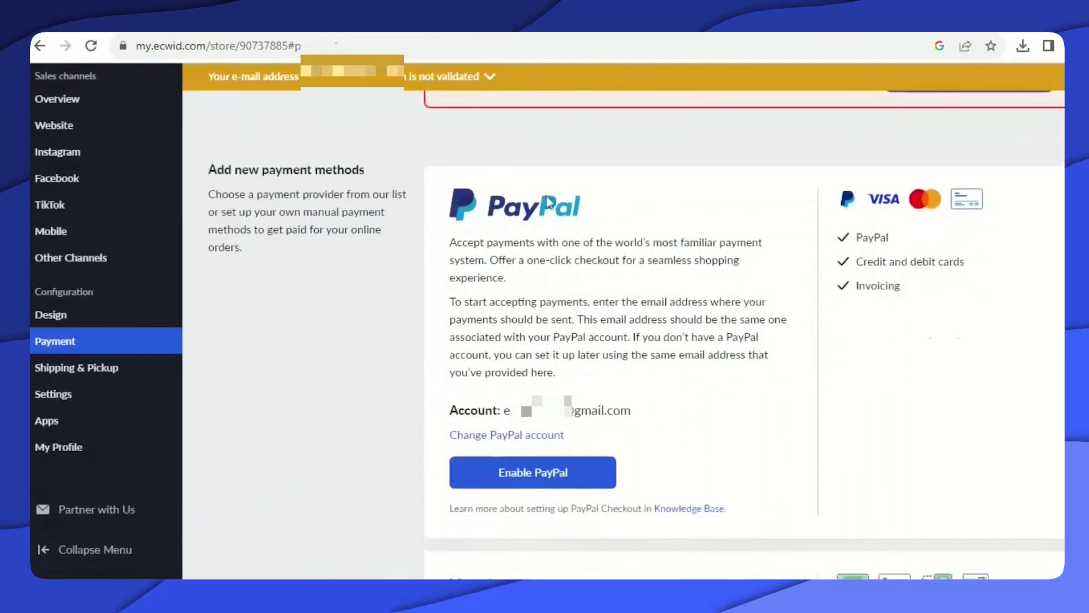
pyautogui.scroll(-3, 637, 357)
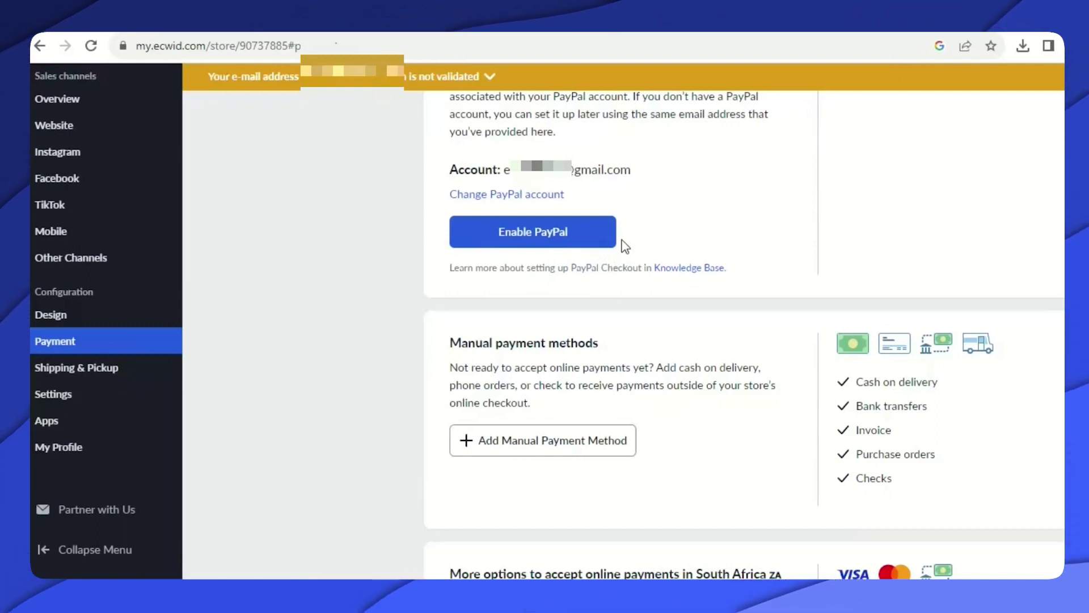
pyautogui.scroll(-3, 661, 237)
pyautogui.scroll(-2, 632, 253)
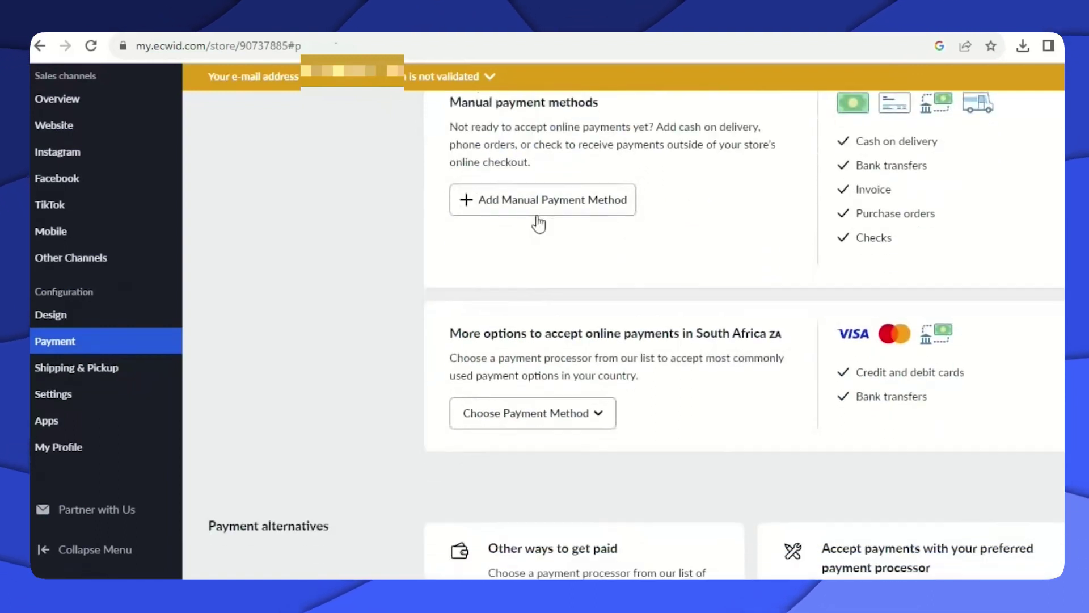
pyautogui.scroll(2, 625, 214)
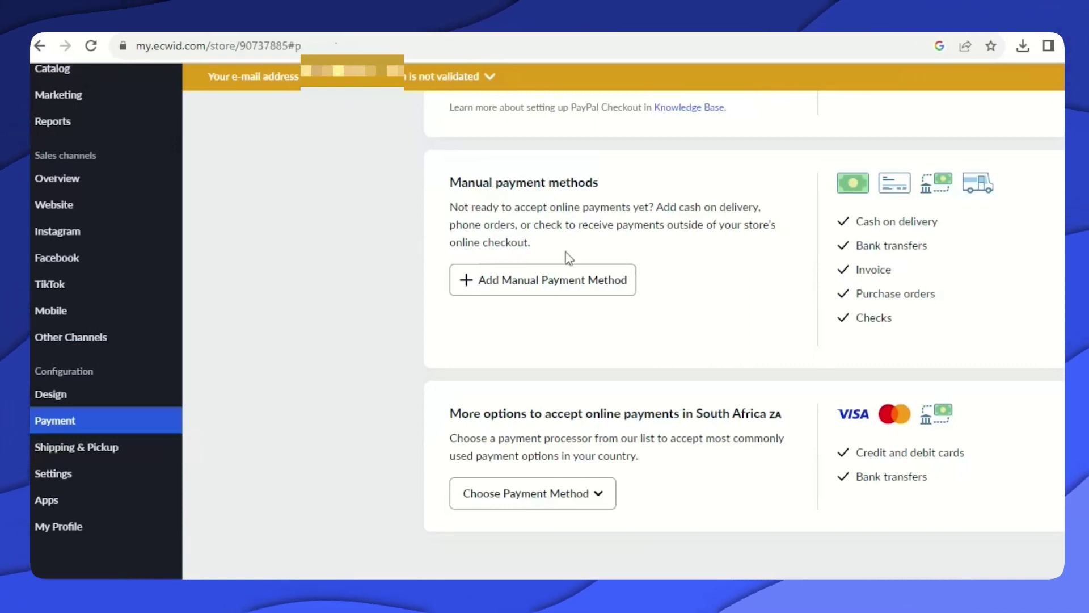
pyautogui.click(571, 290)
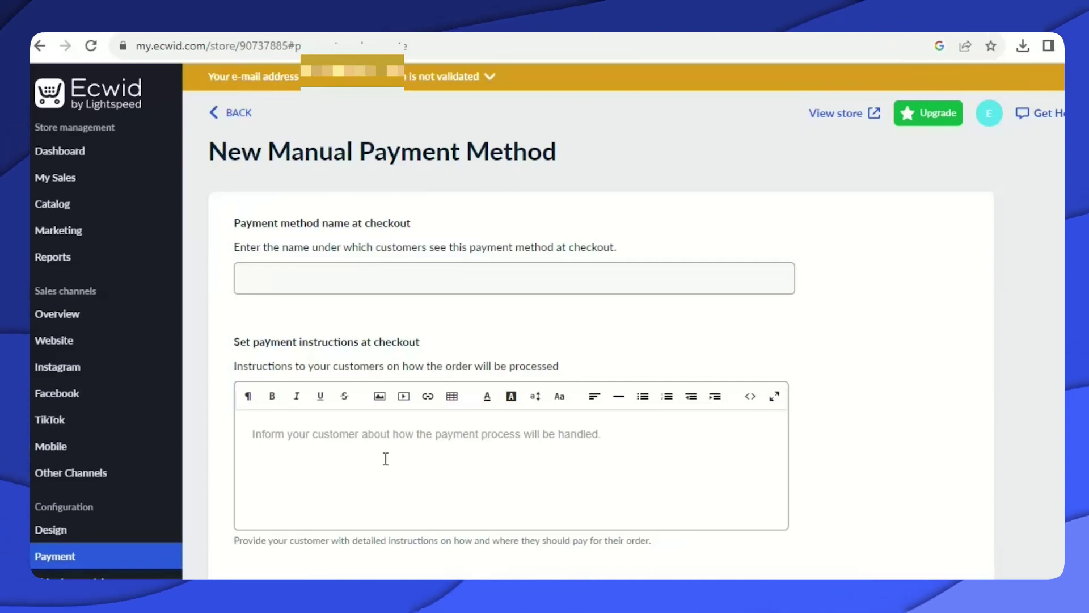
pyautogui.click(213, 114)
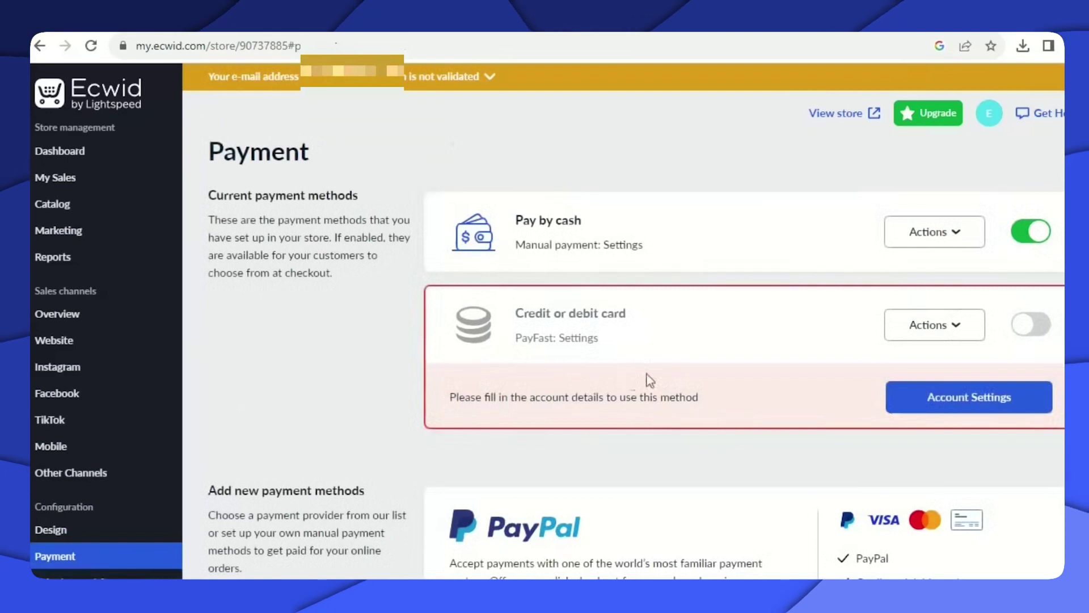
pyautogui.scroll(-10, 649, 380)
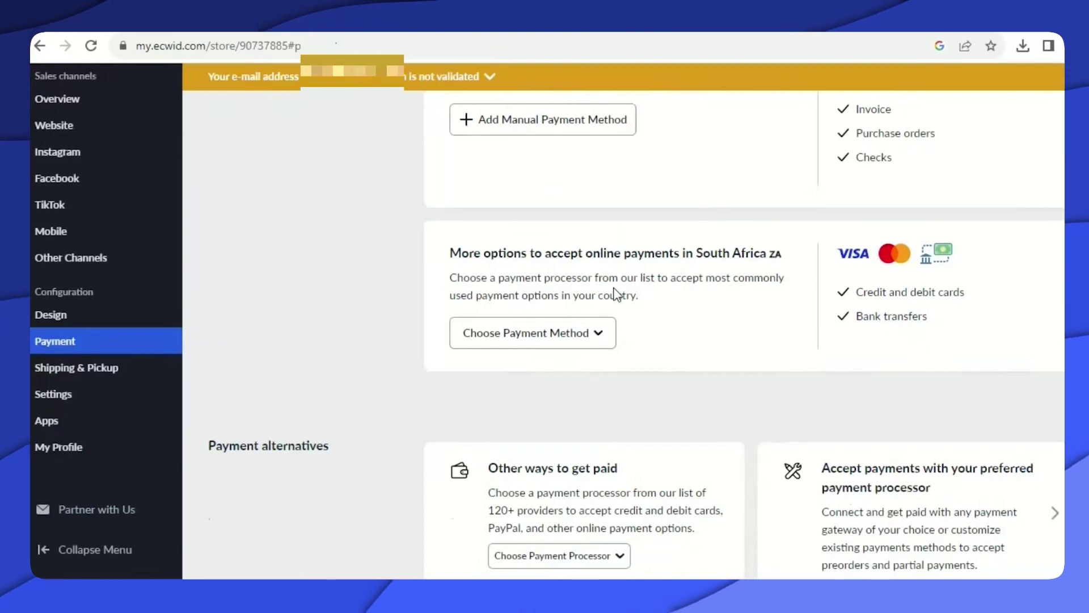
pyautogui.click(599, 335)
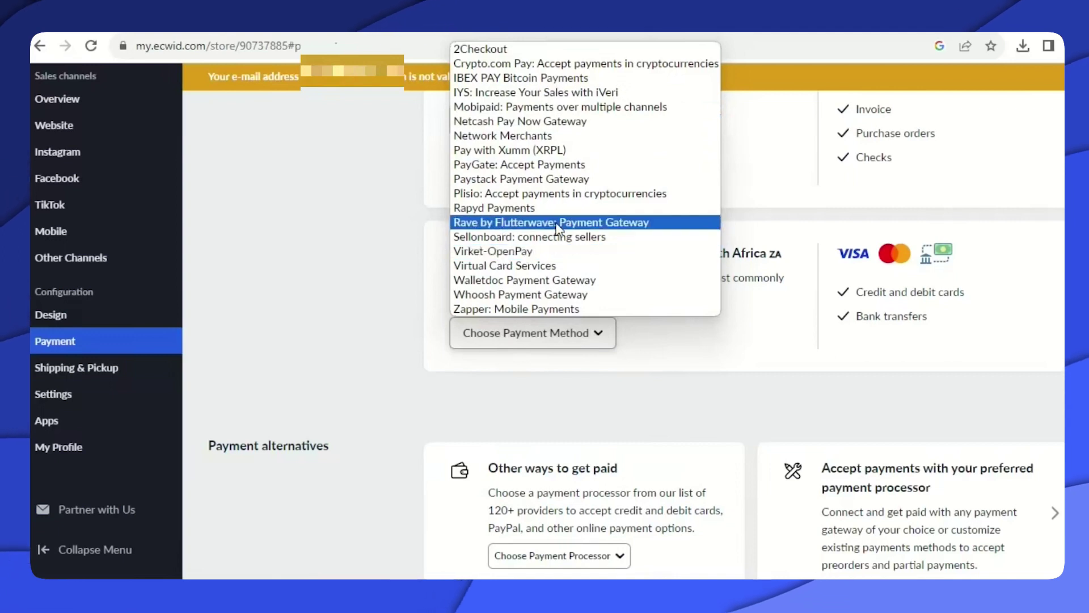
pyautogui.click(349, 226)
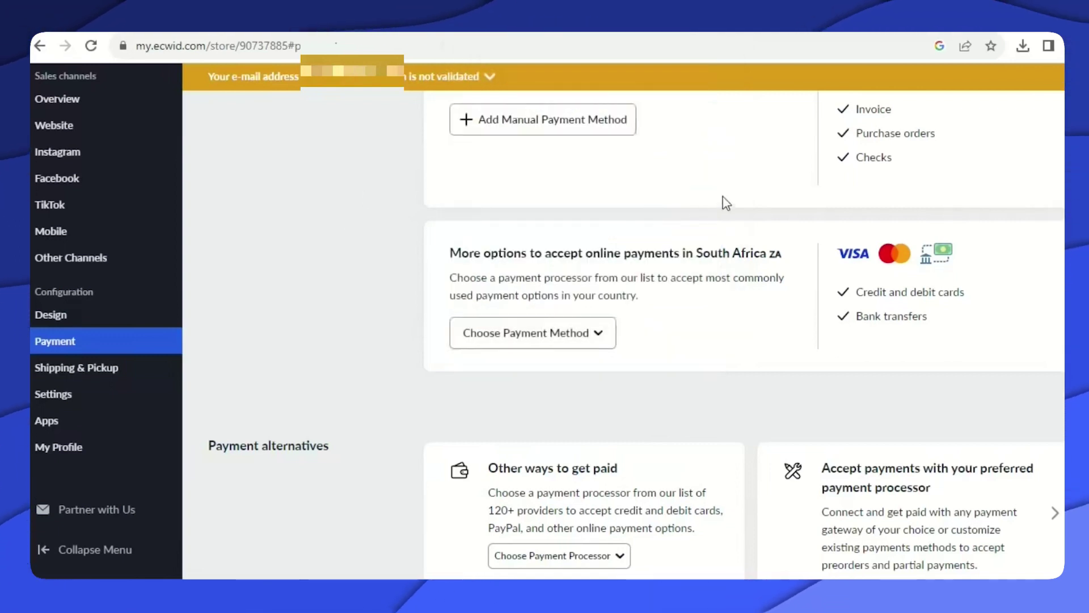
pyautogui.scroll(15, 726, 203)
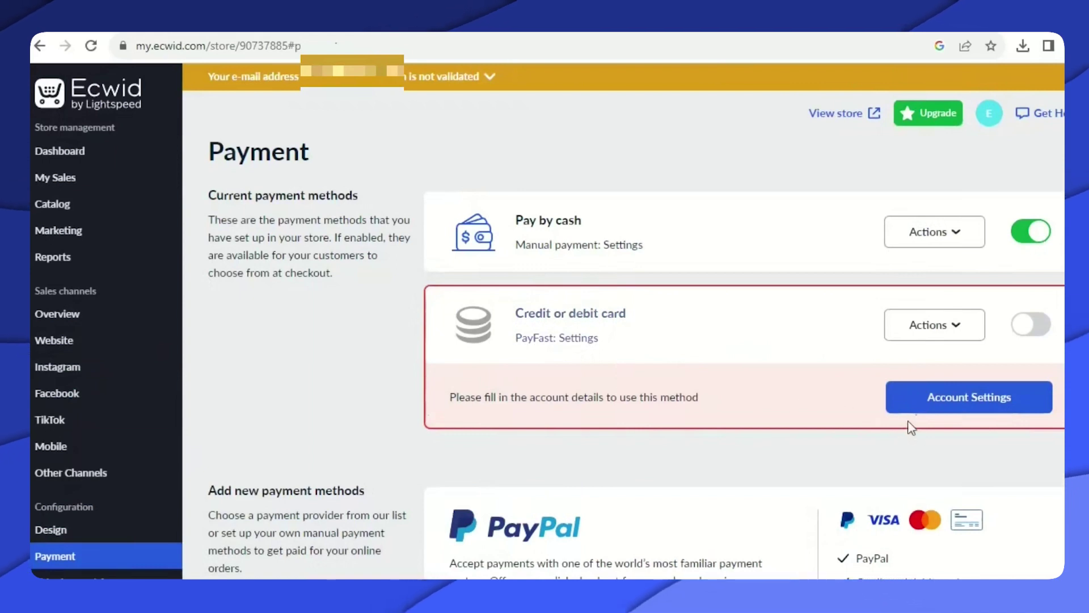
# Open the PayFast account settings for Credit or debit card and look over its empty fields.
pyautogui.click(950, 403)
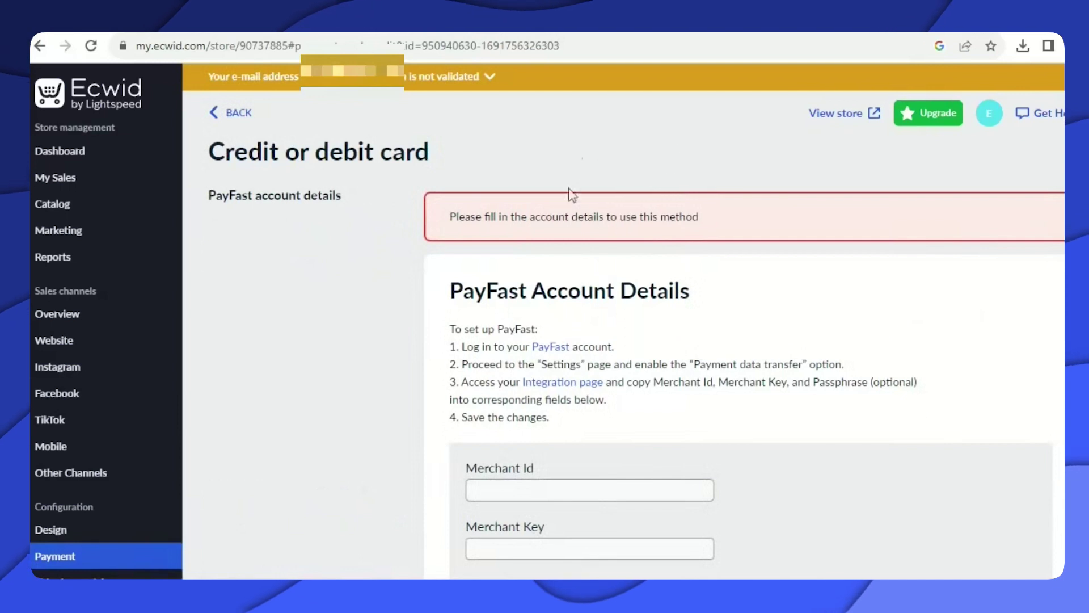
pyautogui.scroll(-3, 708, 258)
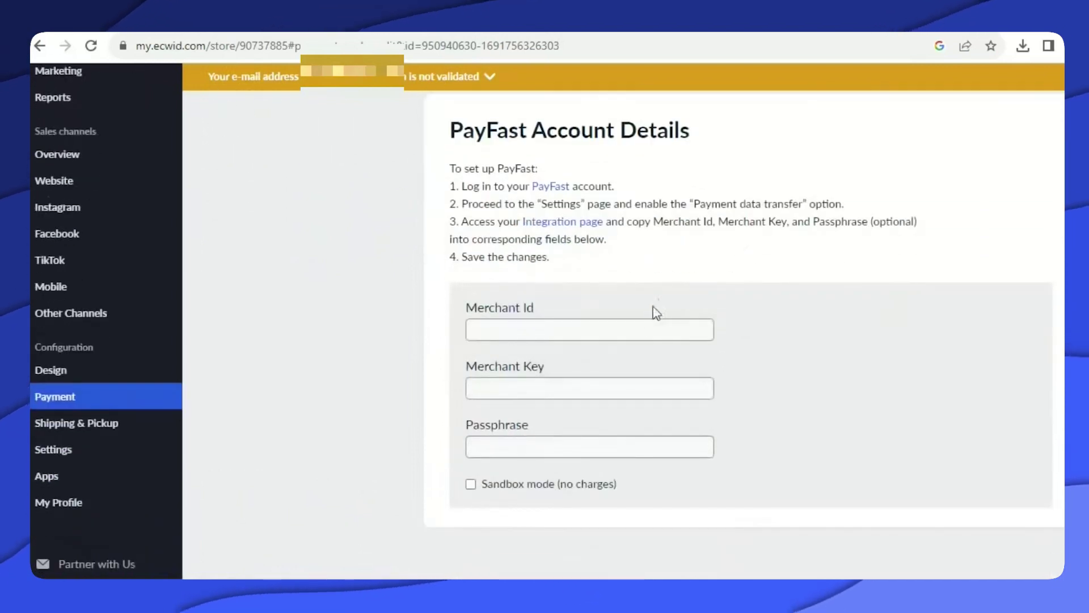
pyautogui.scroll(-3, 704, 308)
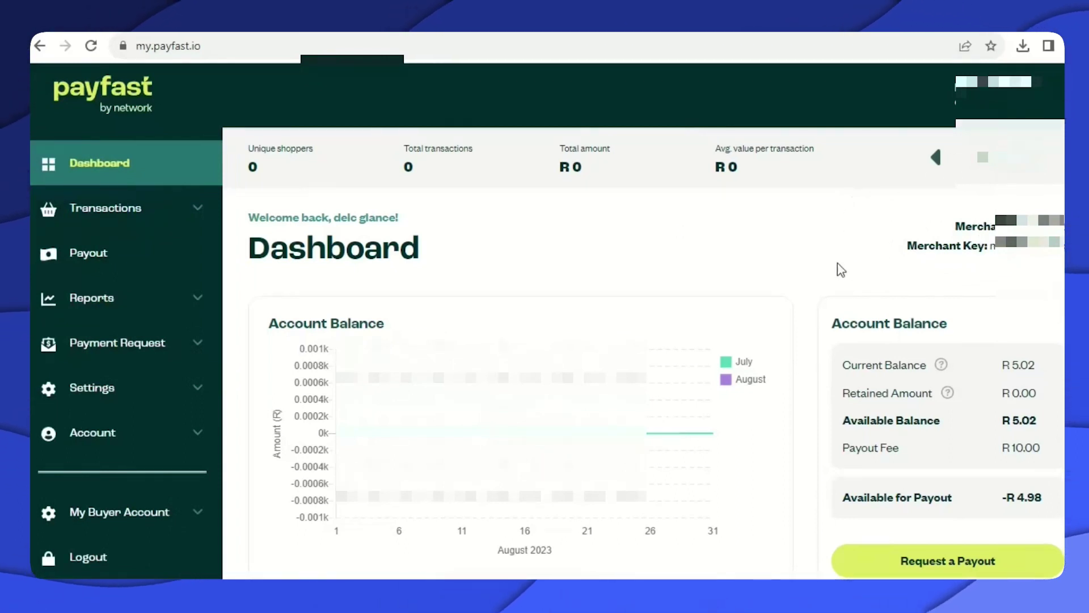
pyautogui.scroll(-1, 817, 265)
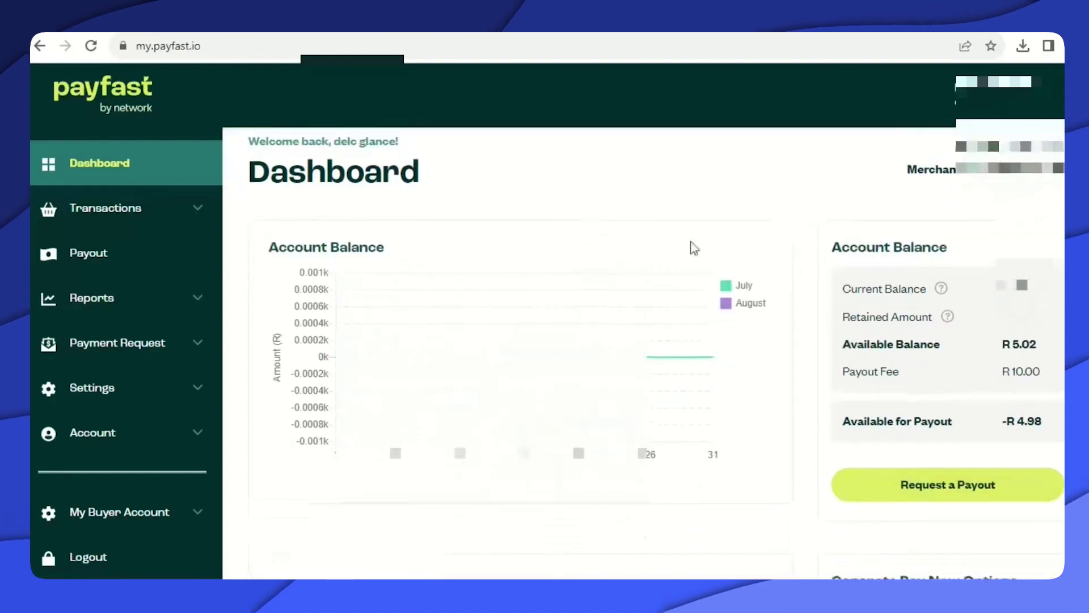
pyautogui.scroll(1, 926, 164)
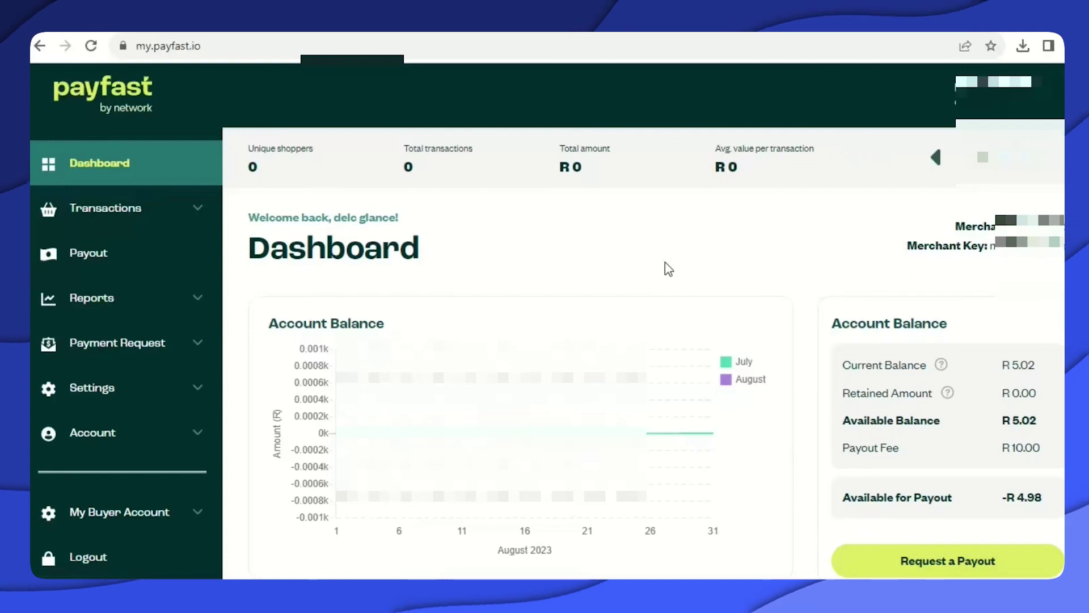
pyautogui.click(227, 29)
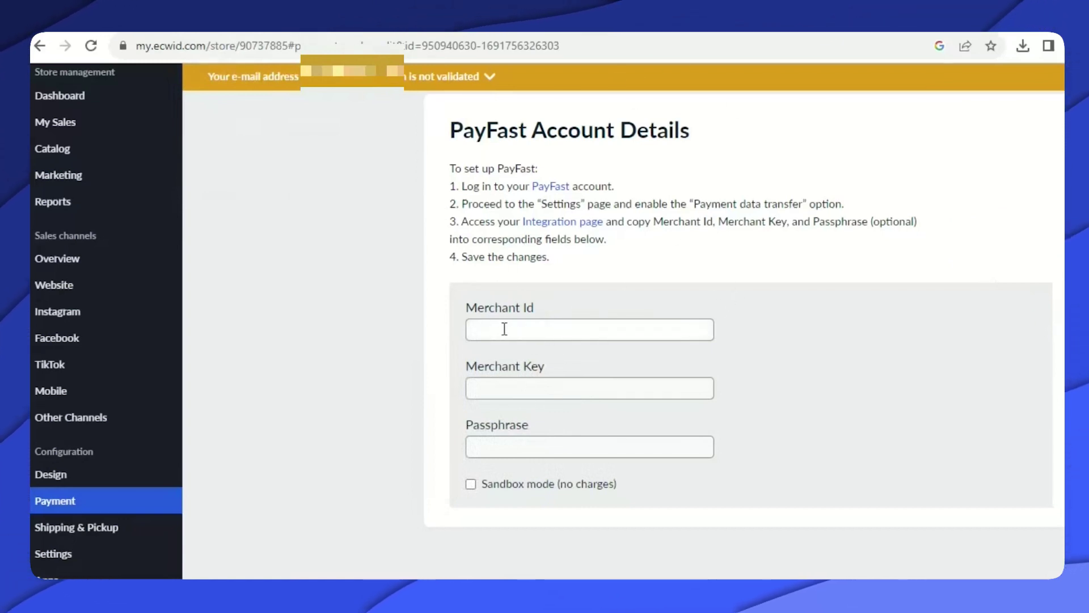
# Leave the empty PayFast form via Back and go to the Dashboard with its 50% to-do list.
pyautogui.scroll(-3, 615, 377)
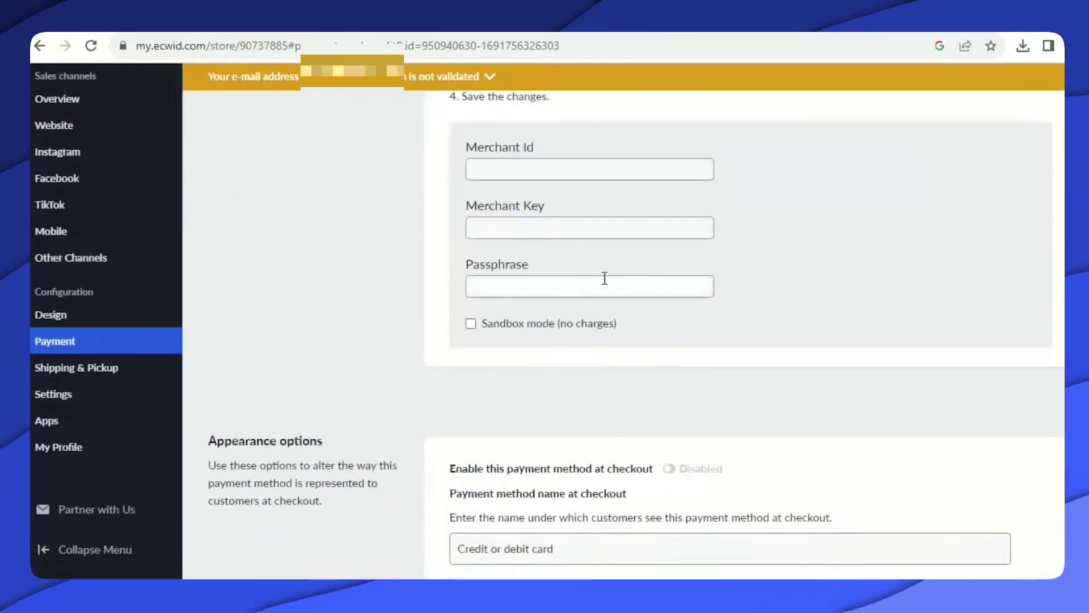
pyautogui.scroll(-8, 594, 318)
pyautogui.scroll(4, 599, 338)
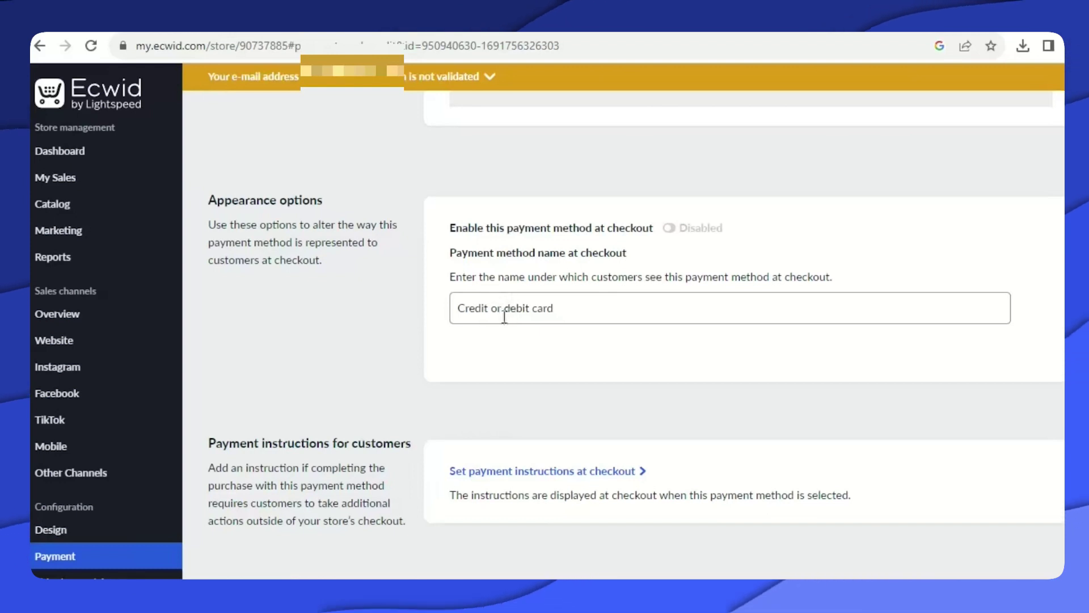
pyautogui.scroll(10, 533, 296)
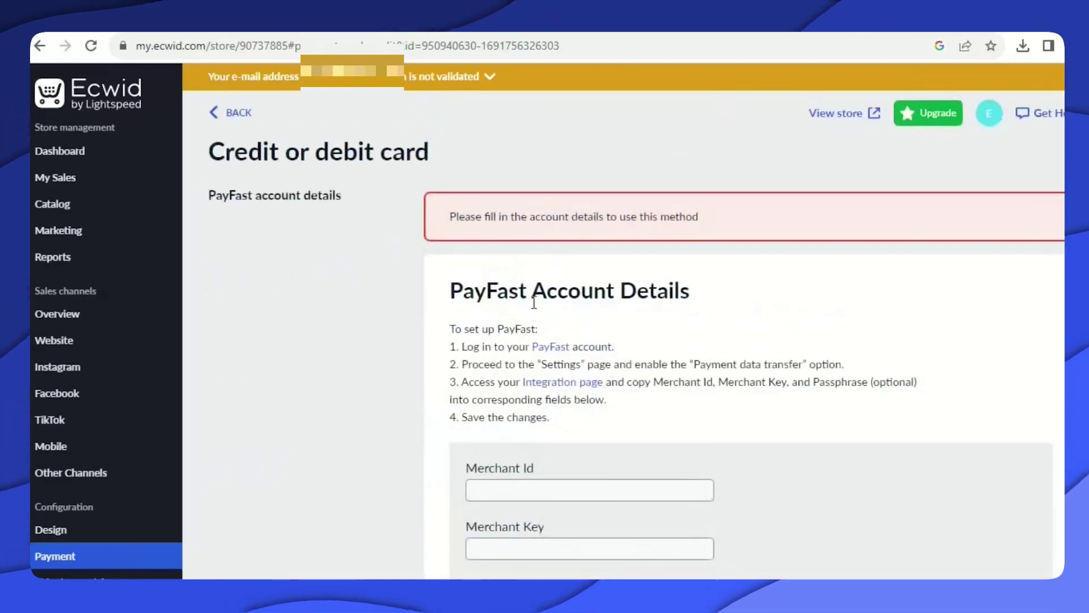
pyautogui.click(214, 117)
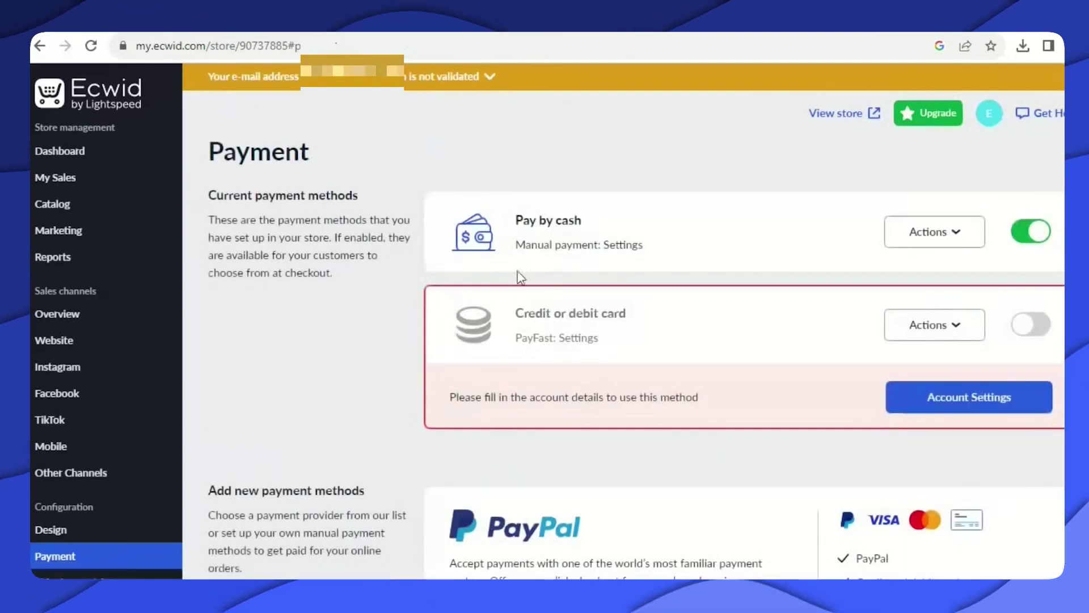
pyautogui.click(132, 153)
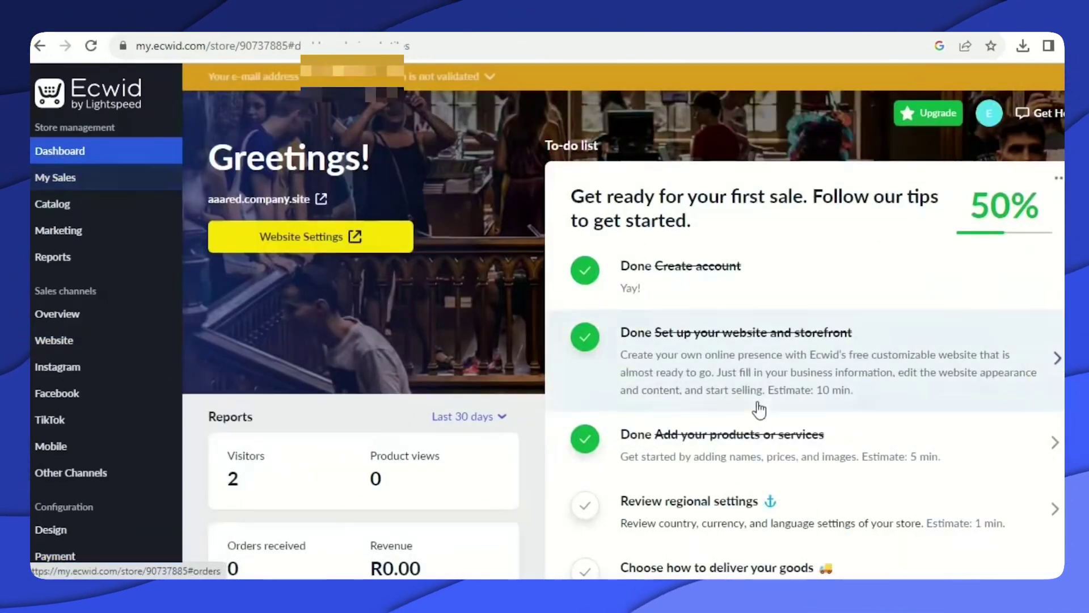
# Mark 'Set up payment options' as Done on the to-do list, then open Review regional settings.
pyautogui.scroll(-3, 759, 409)
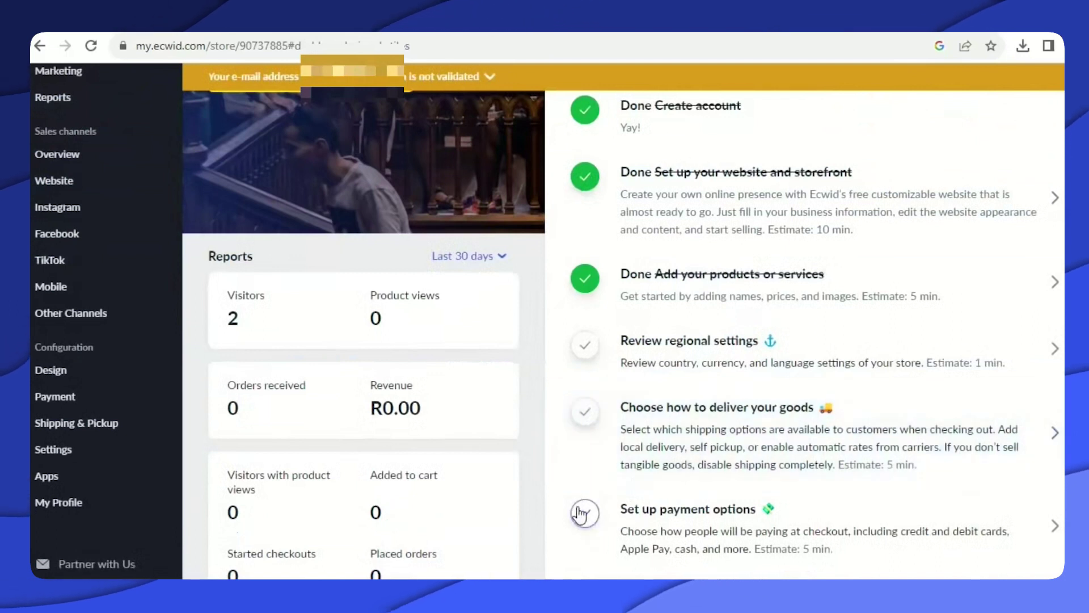
pyautogui.click(581, 513)
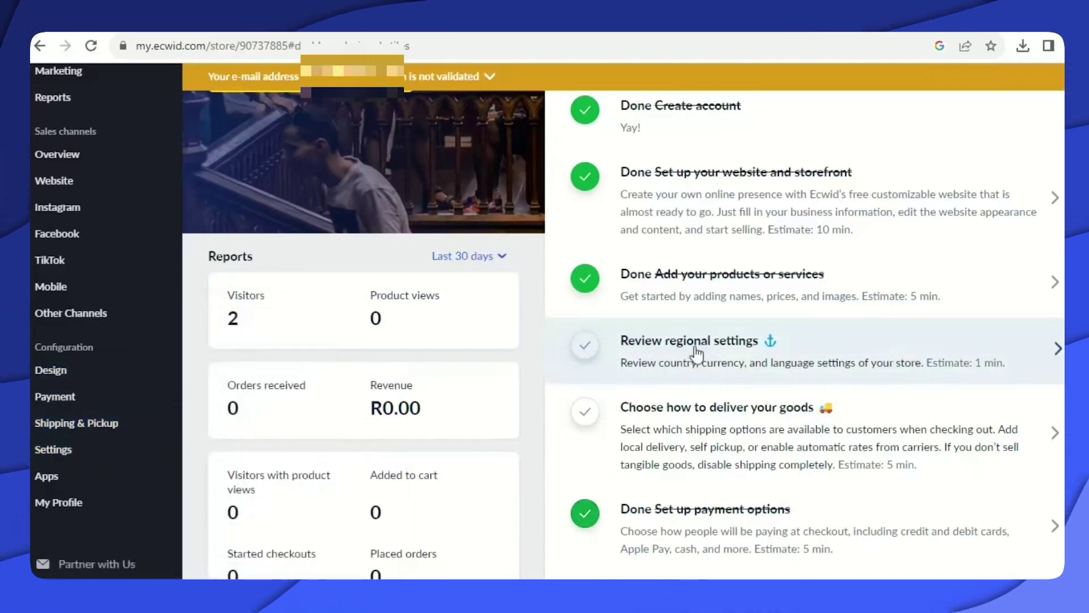
pyautogui.click(628, 347)
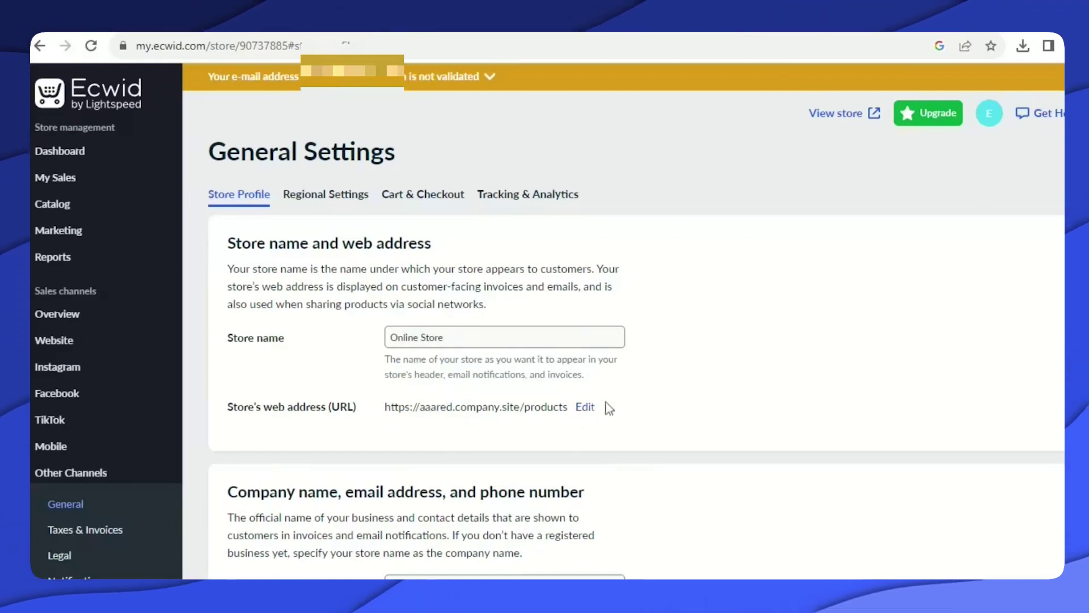
pyautogui.scroll(-5, 662, 413)
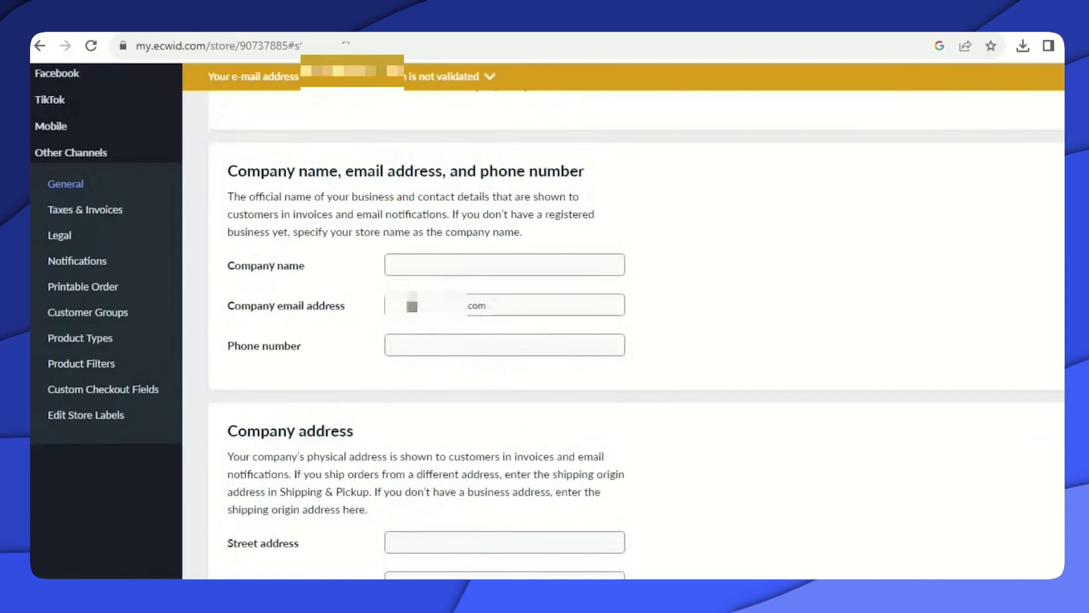
pyautogui.scroll(3, 452, 343)
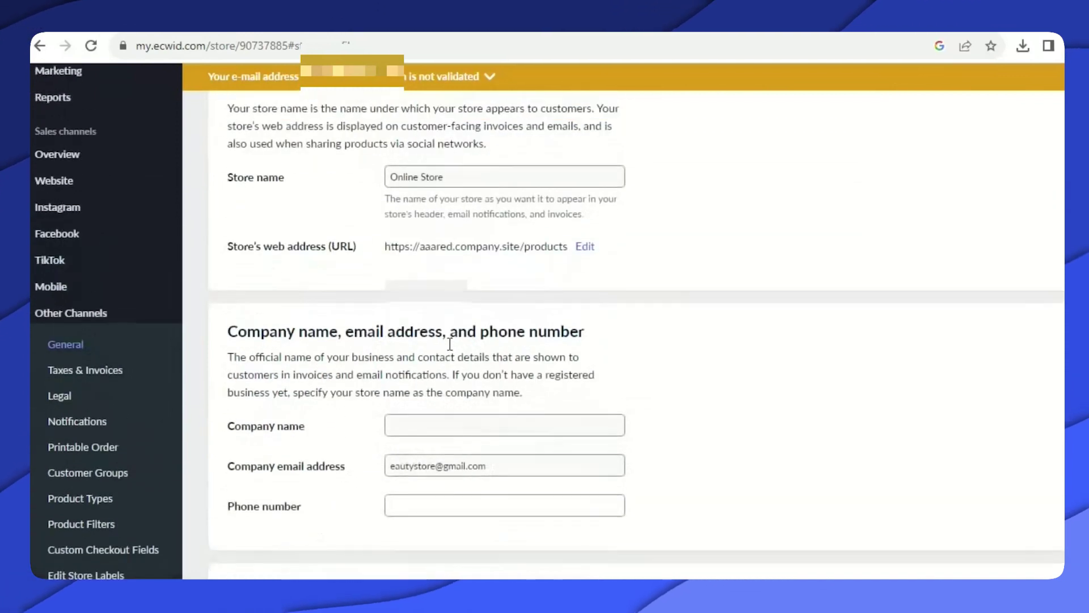
pyautogui.scroll(-13, 448, 345)
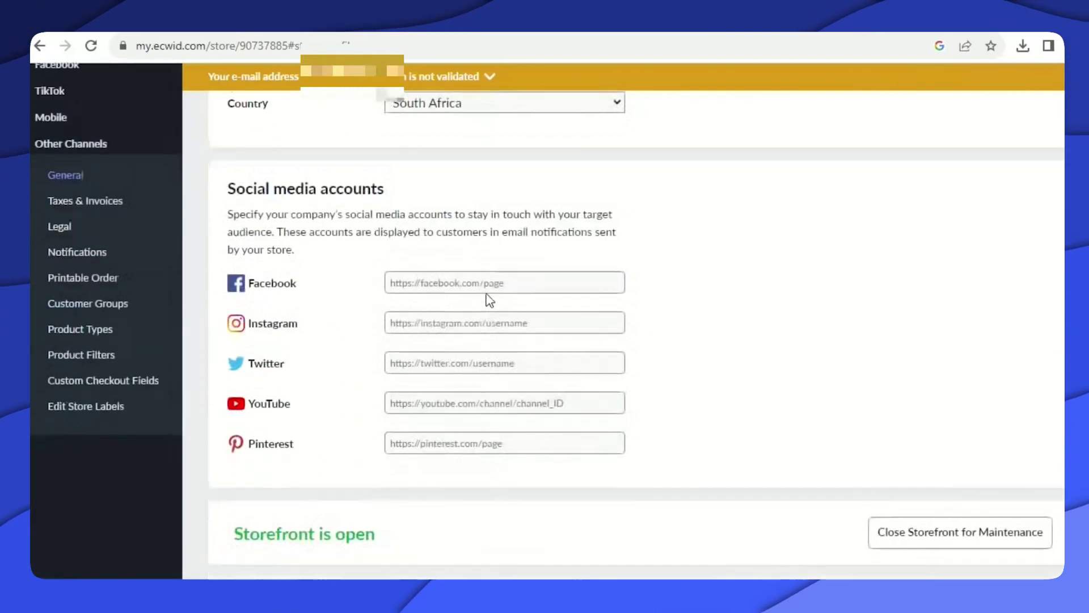
pyautogui.scroll(4, 536, 282)
pyautogui.scroll(-7, 542, 295)
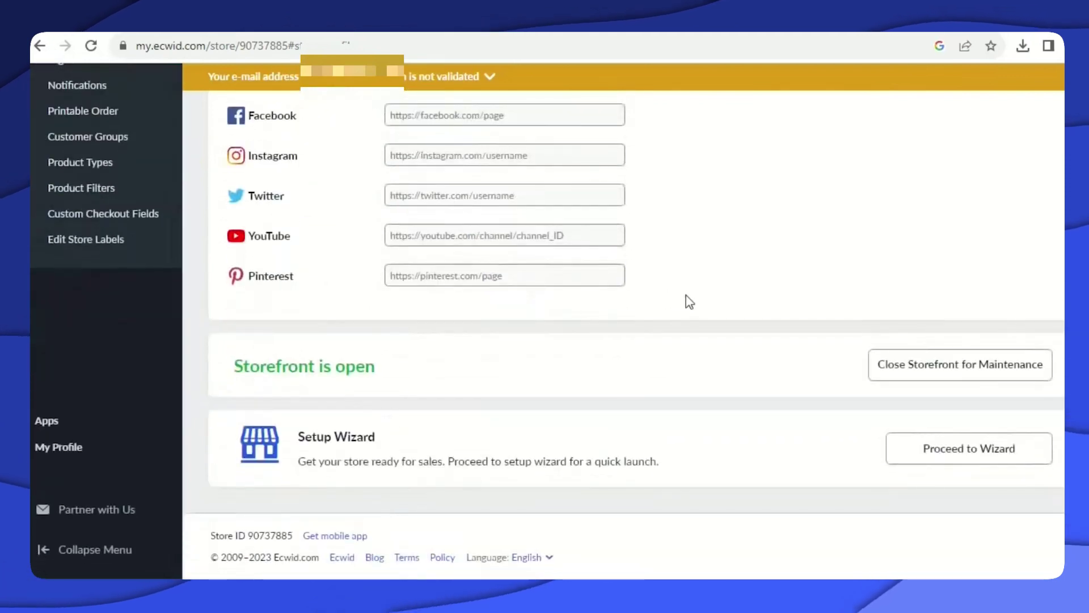
pyautogui.scroll(2, 771, 309)
pyautogui.scroll(-2, 786, 315)
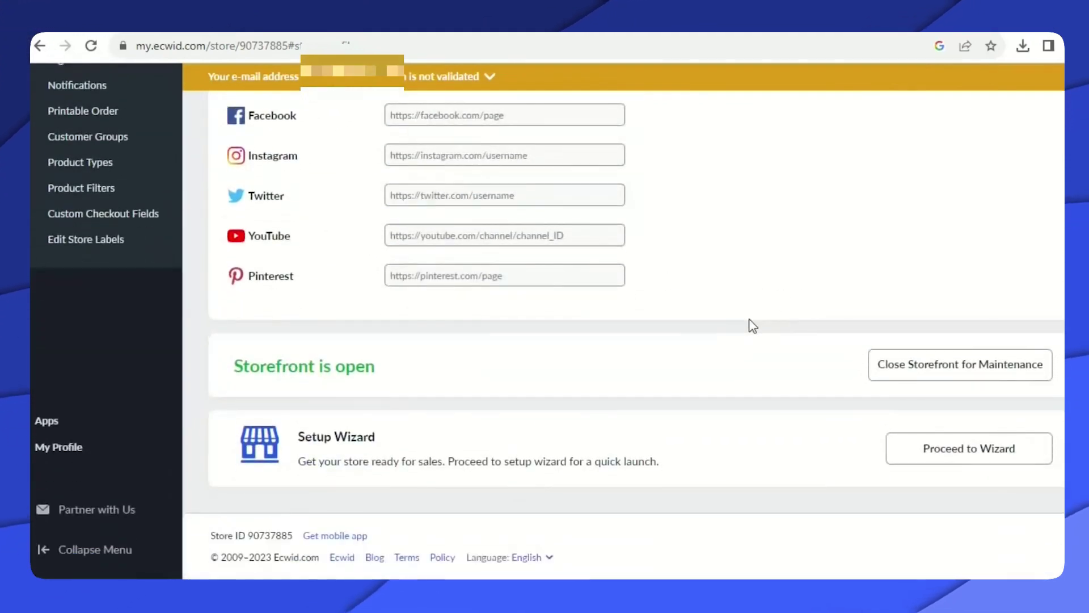
pyautogui.scroll(15, 740, 301)
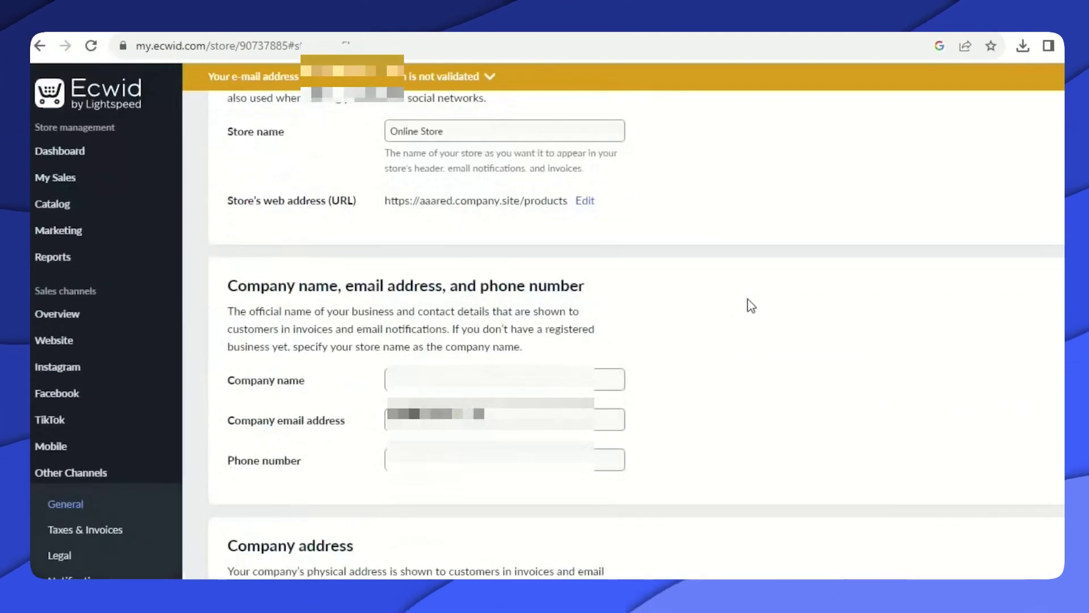
pyautogui.scroll(3, 737, 310)
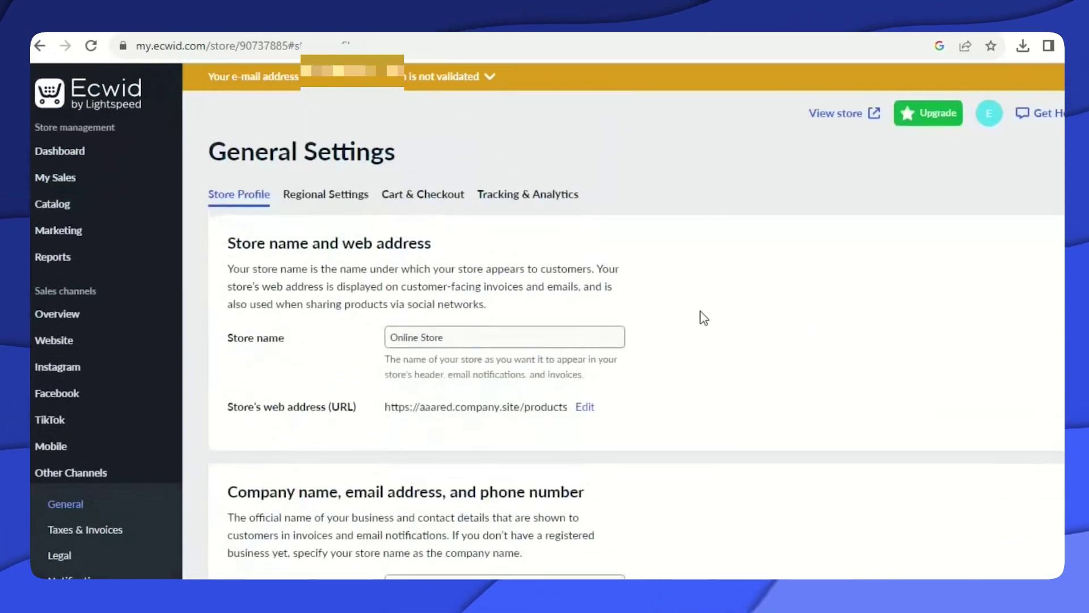
pyautogui.moveTo(132, 215)
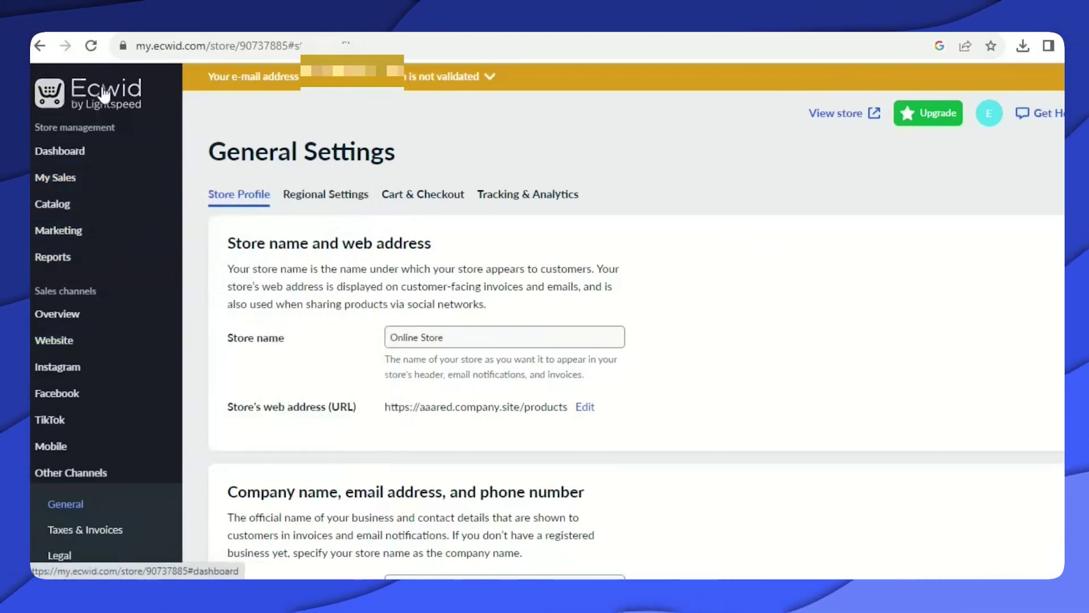
pyautogui.moveTo(117, 241)
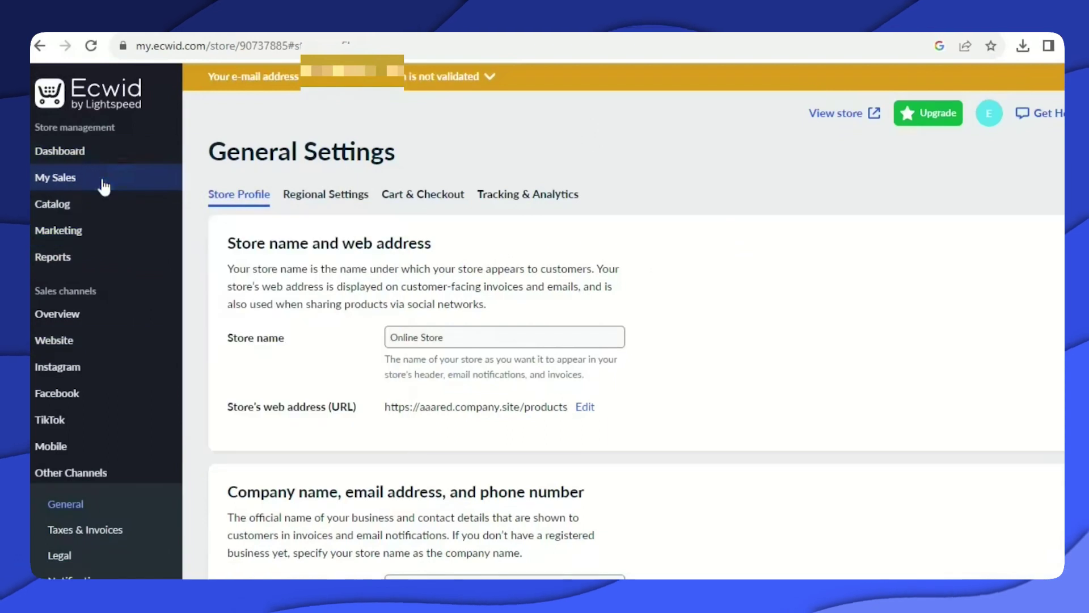
pyautogui.click(19, 154)
pyautogui.scroll(-3, 747, 418)
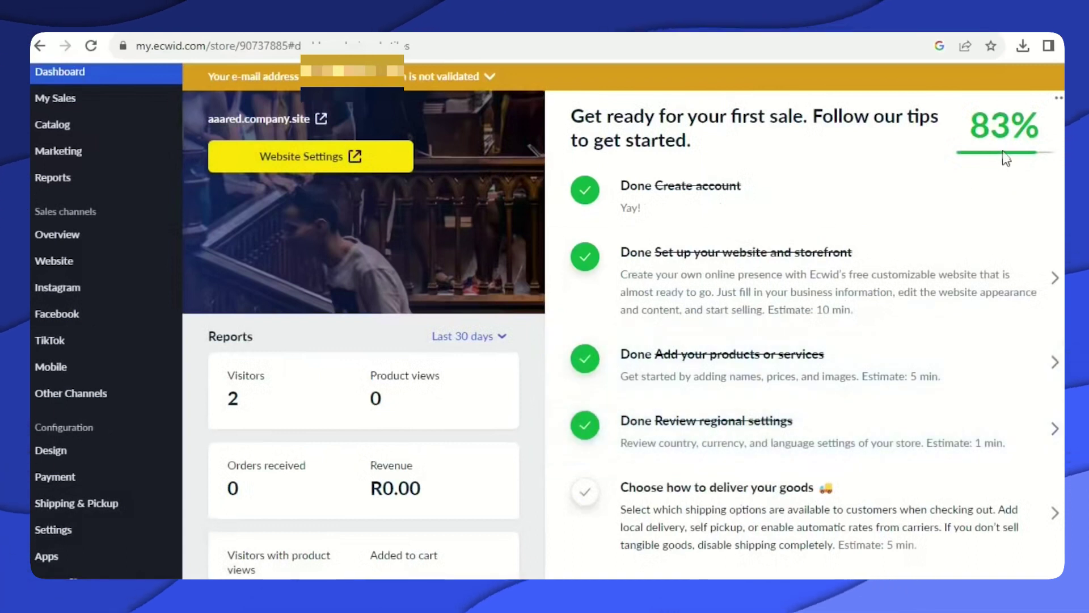
pyautogui.scroll(-3, 834, 382)
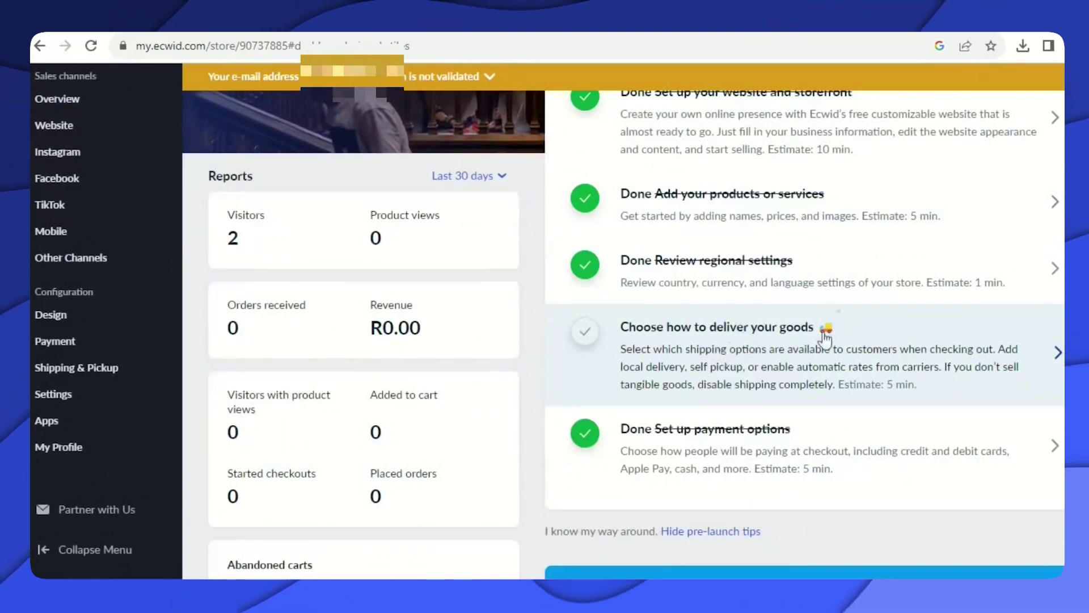
pyautogui.click(116, 368)
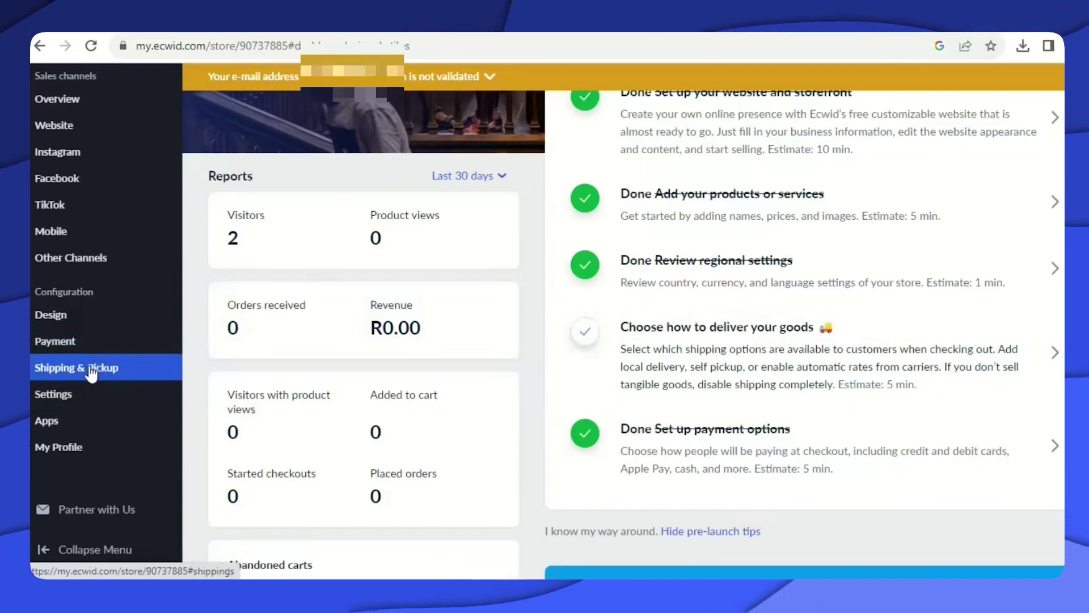
# In Shipping & Pickup, start adding a shipping method with MDS Collivery as carrier.
pyautogui.click(91, 369)
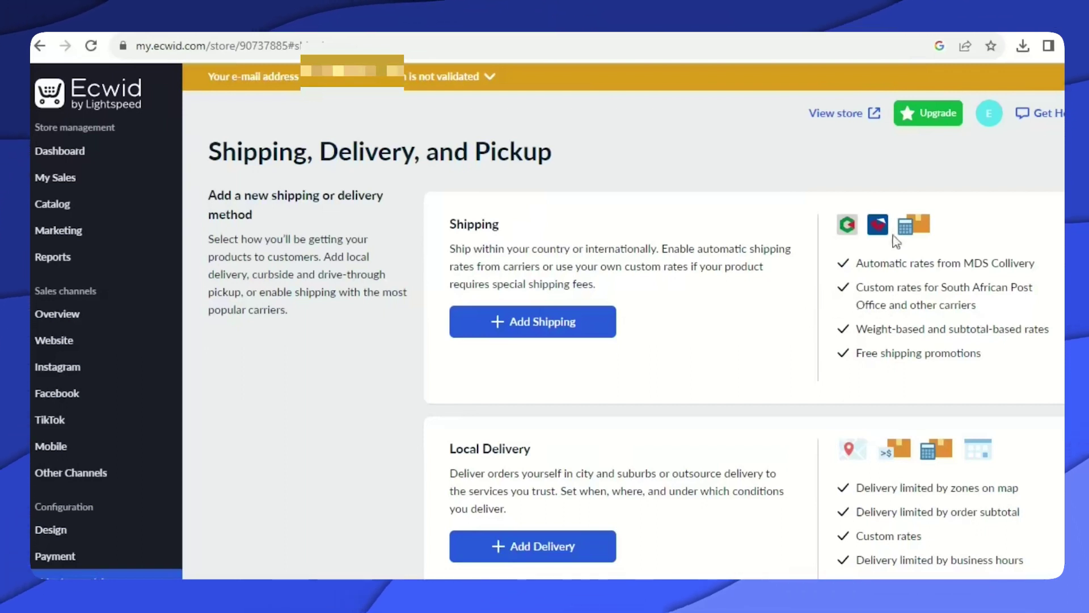
pyautogui.click(539, 323)
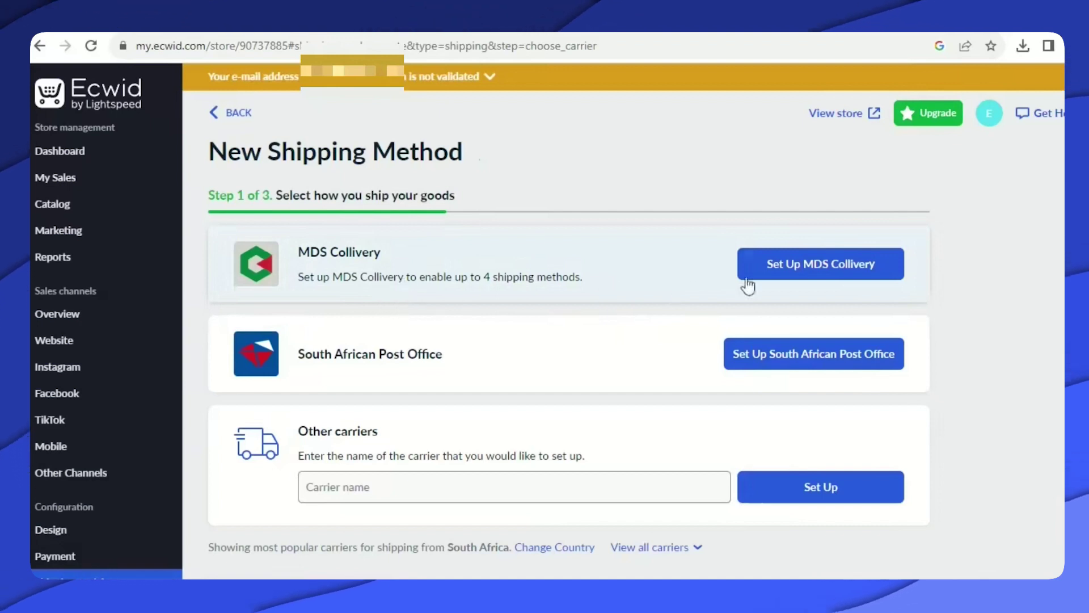
pyautogui.click(832, 271)
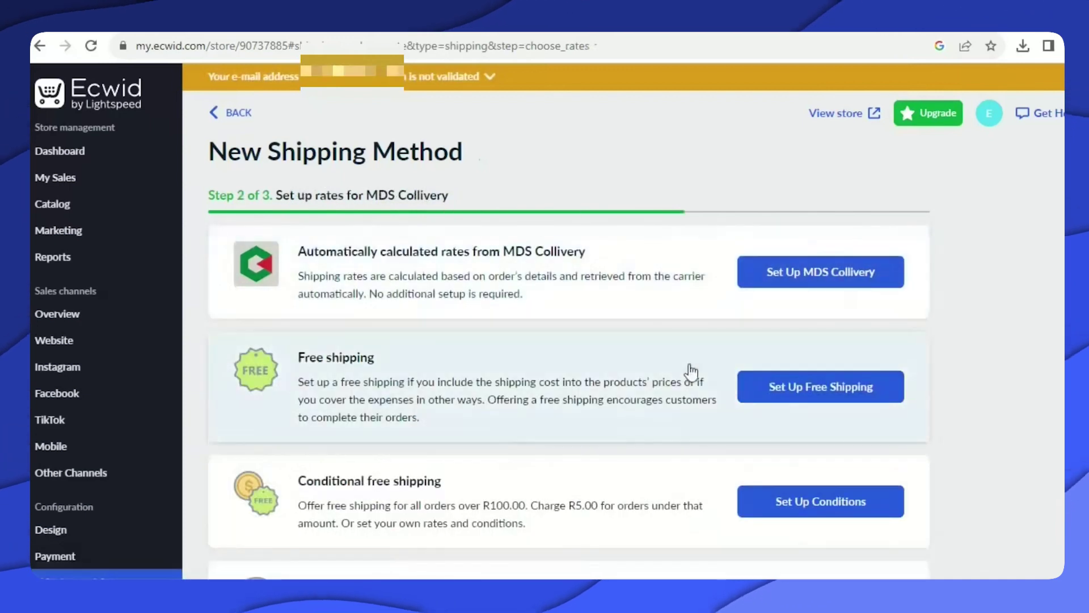
# Browse MDS Collivery's rates, then back out to the overview without adding any.
pyautogui.scroll(-3, 636, 403)
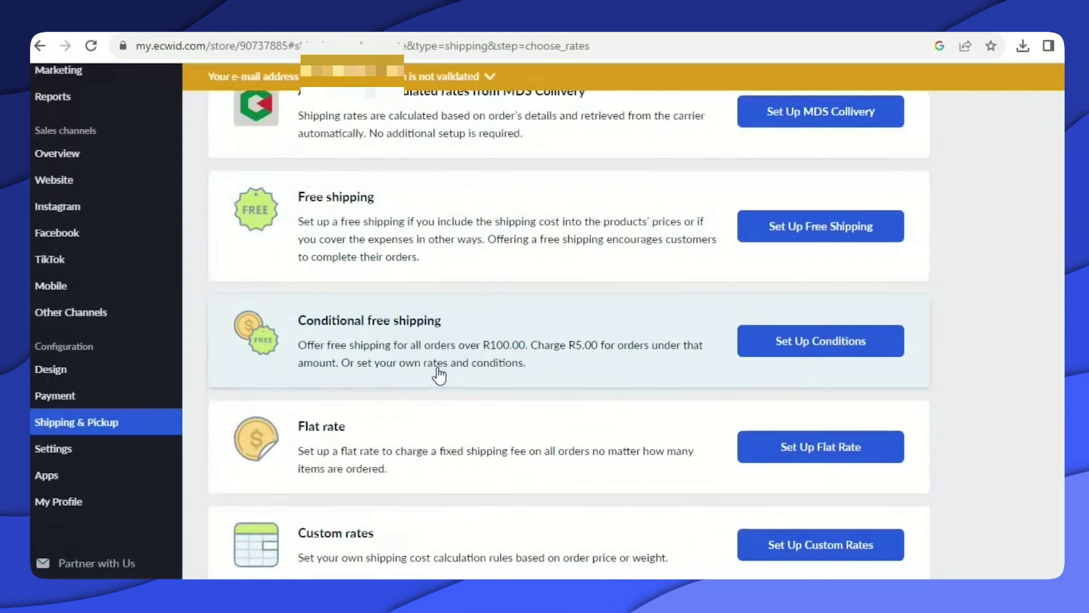
pyautogui.scroll(-2, 475, 384)
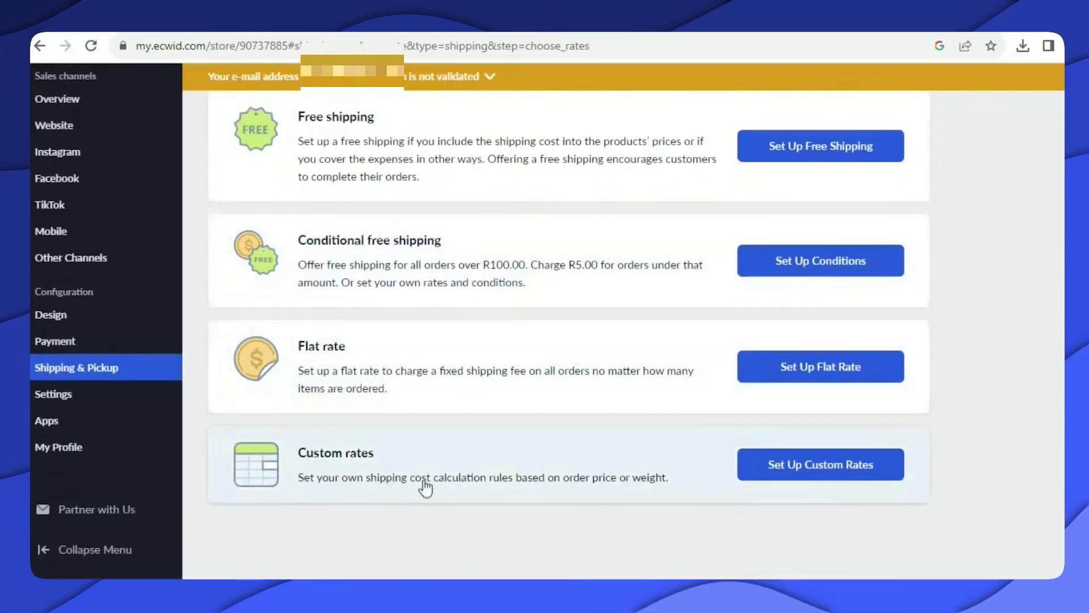
pyautogui.scroll(5, 426, 486)
pyautogui.scroll(-5, 429, 483)
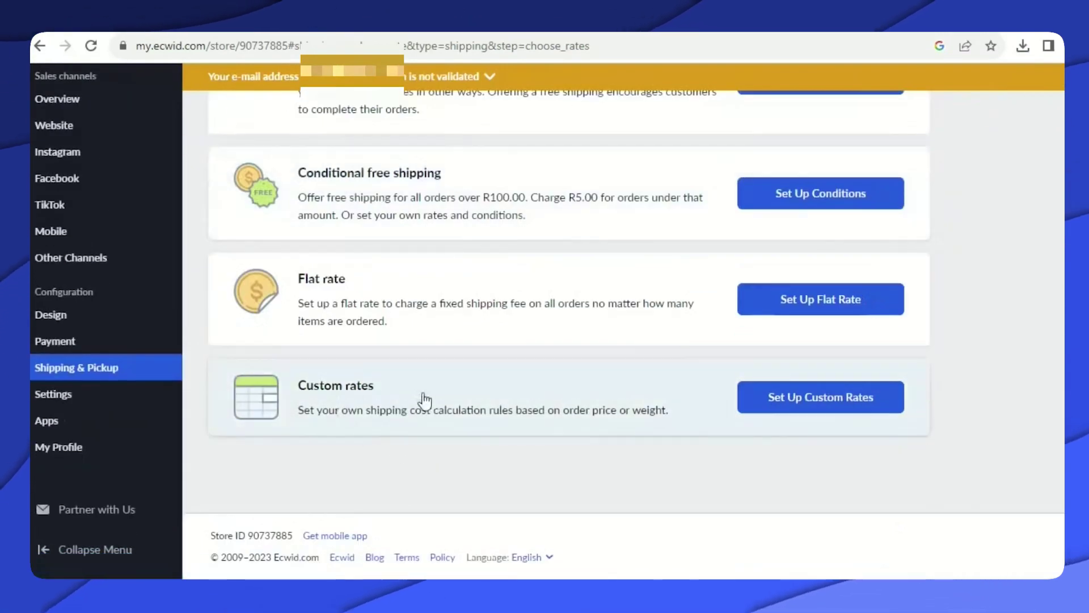
pyautogui.scroll(5, 424, 402)
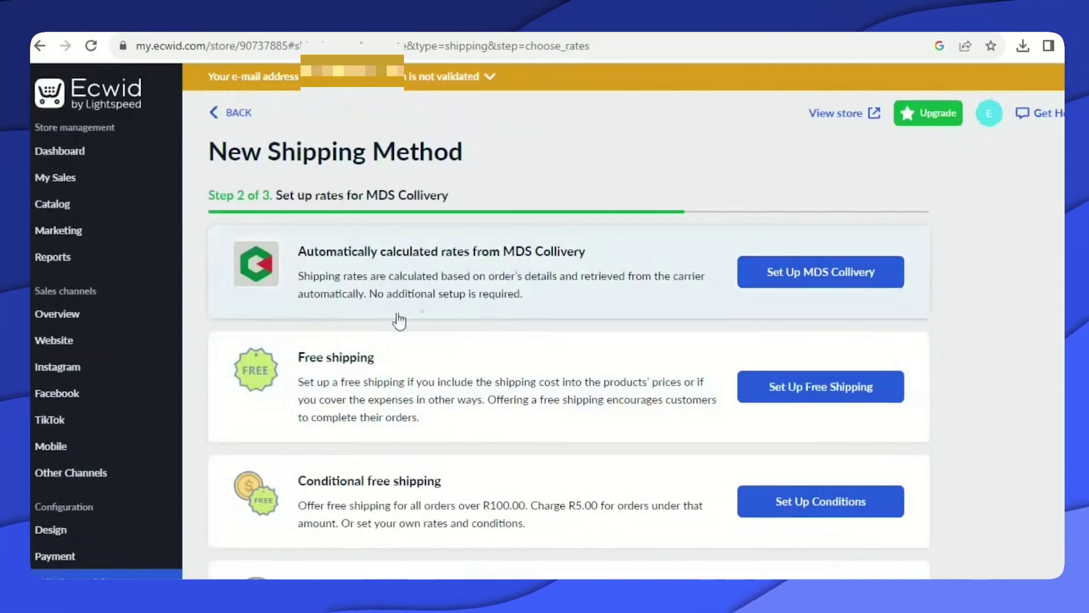
pyautogui.click(216, 116)
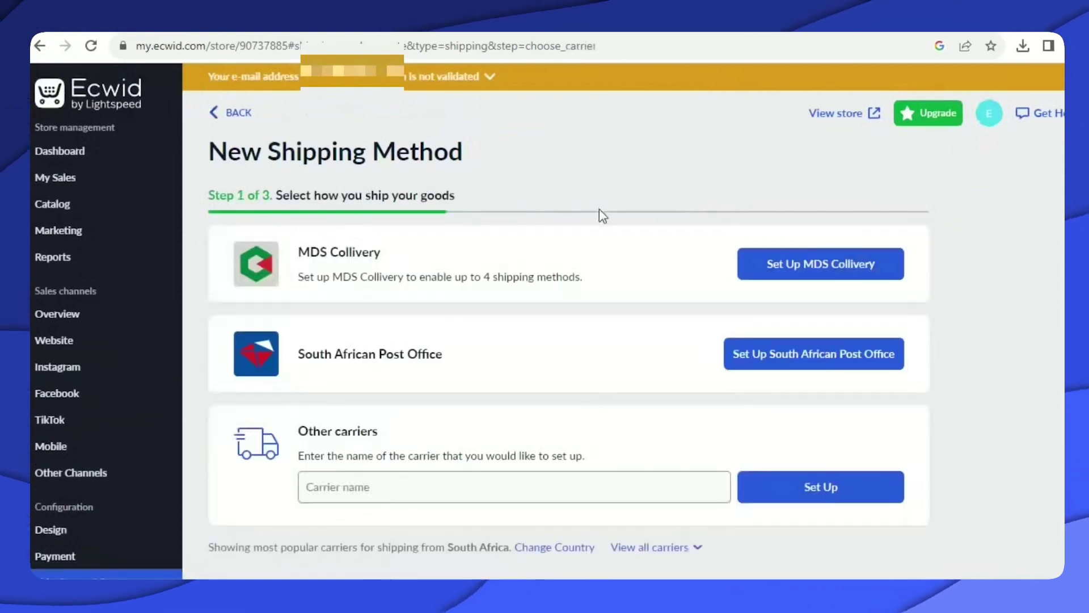
pyautogui.click(218, 118)
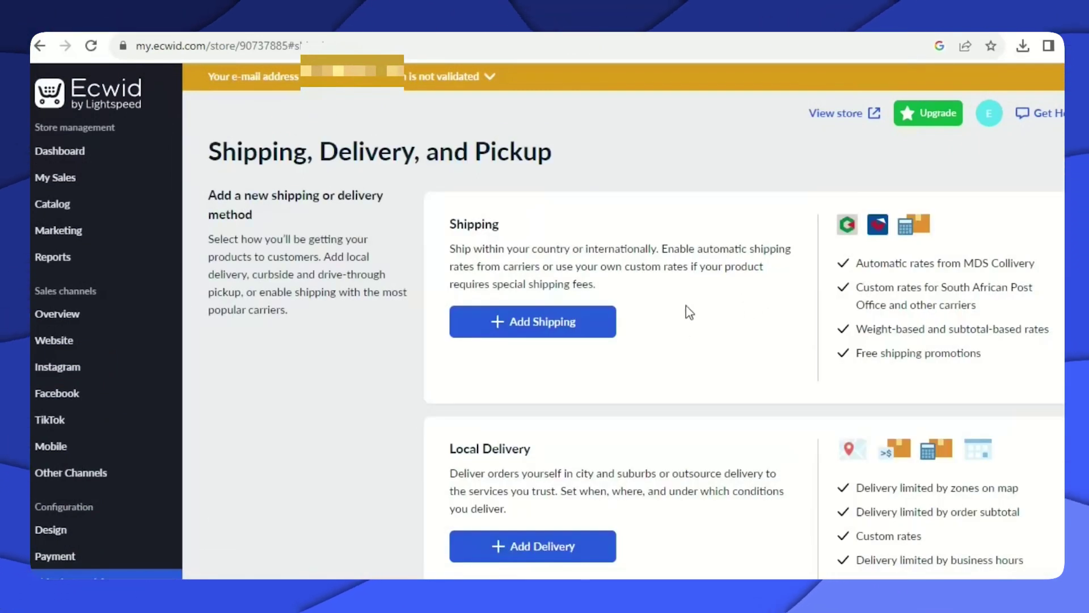
pyautogui.scroll(-3, 635, 362)
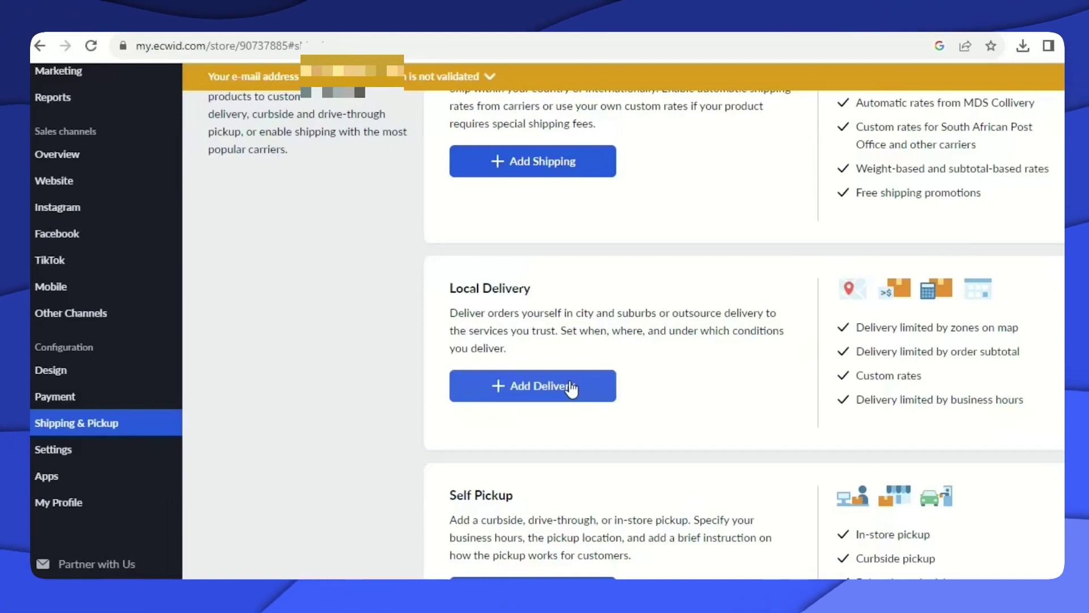
# Start a Free Delivery local method and expand 'Limit availability by order subtotal'.
pyautogui.click(544, 392)
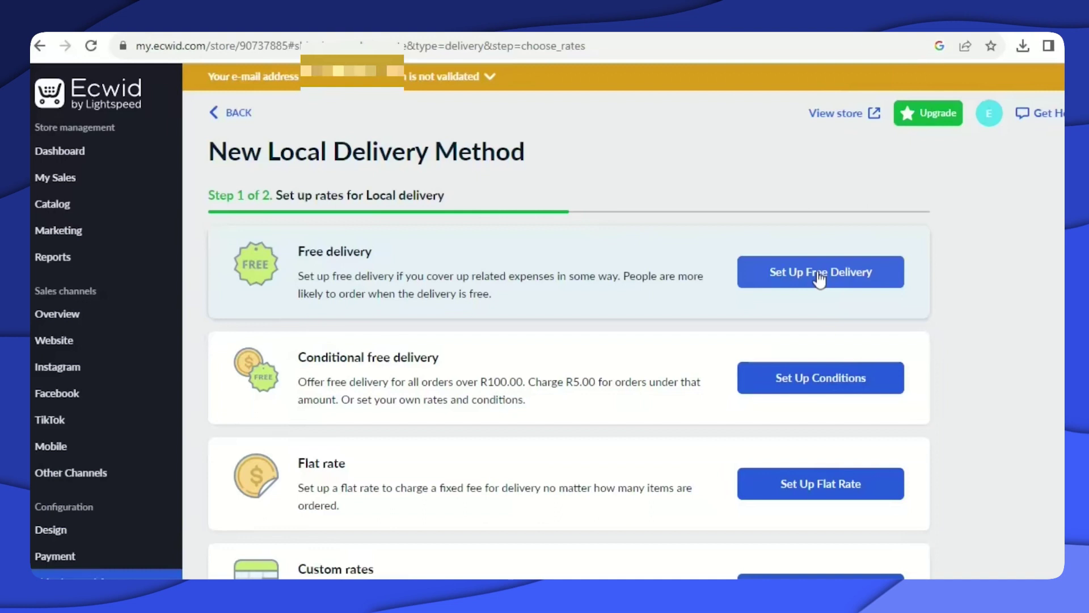
pyautogui.click(819, 278)
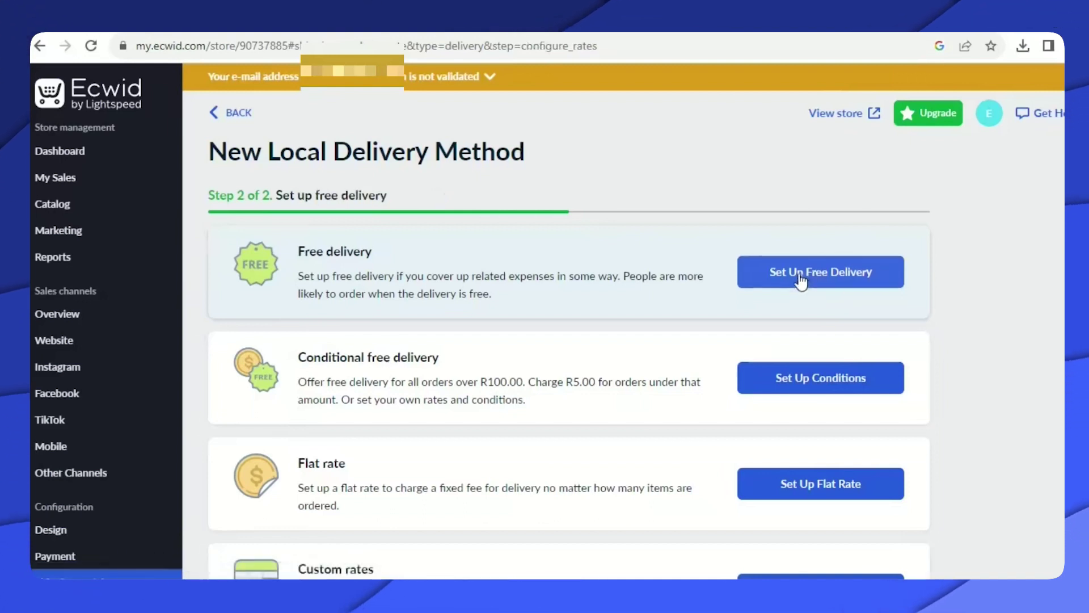
pyautogui.scroll(-2, 365, 355)
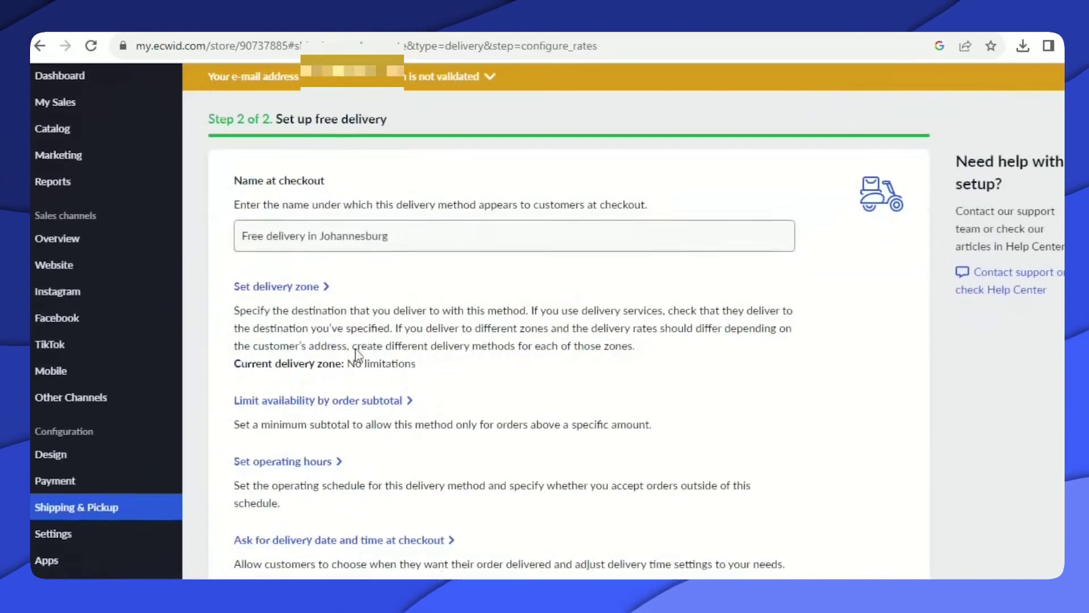
pyautogui.click(348, 397)
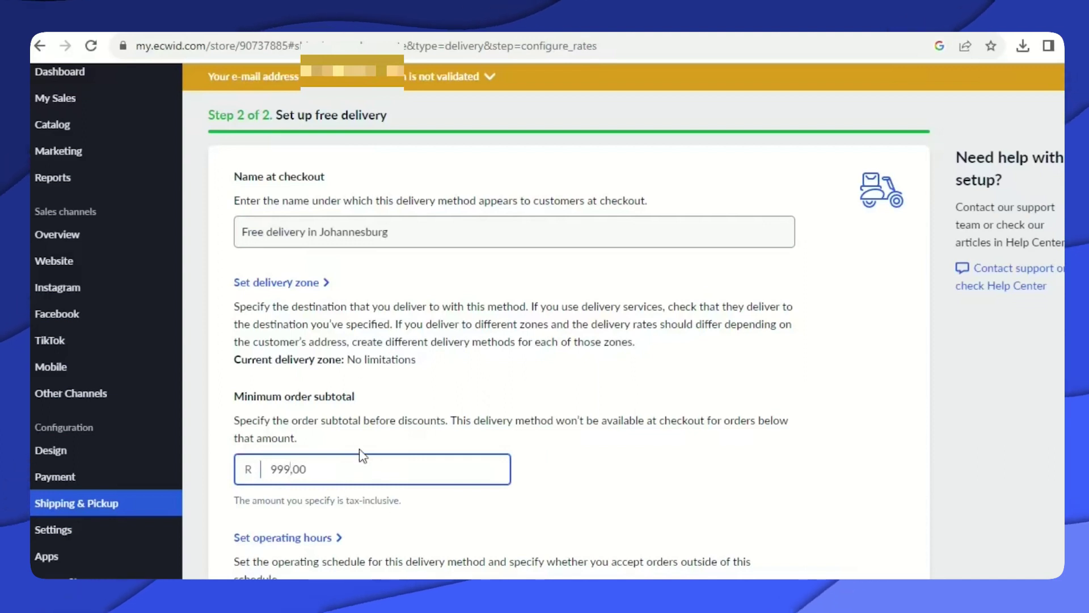
pyautogui.scroll(2, 365, 441)
pyautogui.scroll(-5, 522, 402)
pyautogui.scroll(-3, 522, 402)
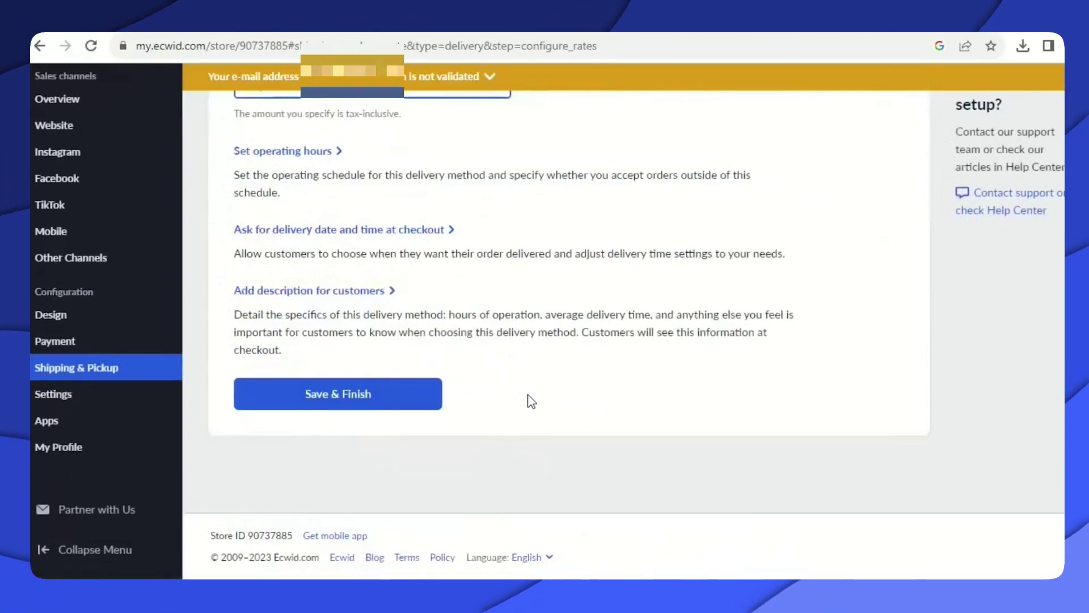
pyautogui.scroll(8, 530, 401)
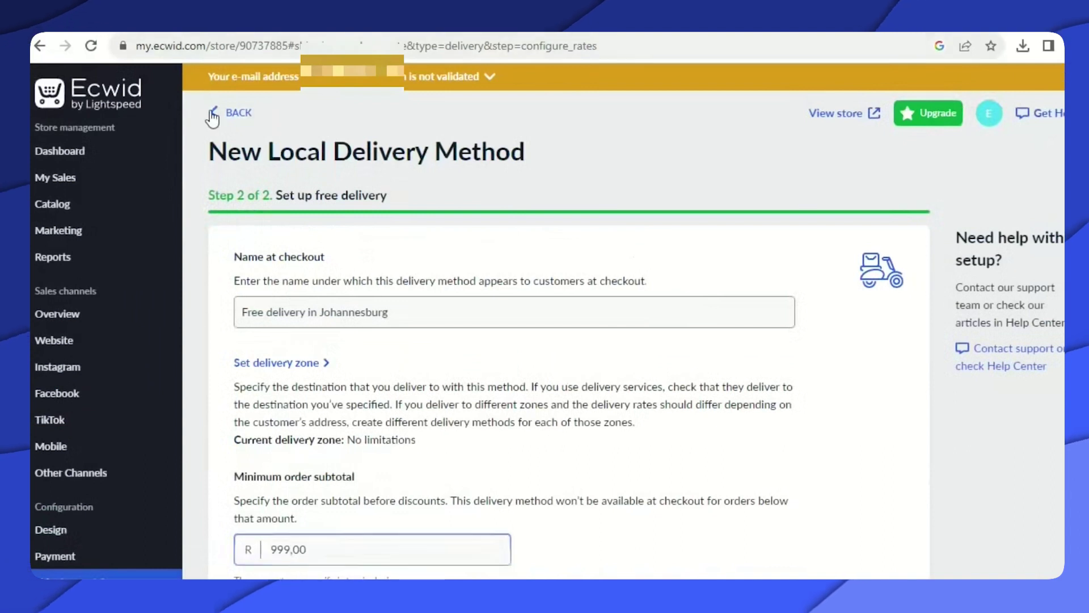
# Discard the unsaved free-delivery draft, landing on the delivery rate choices.
pyautogui.click(212, 116)
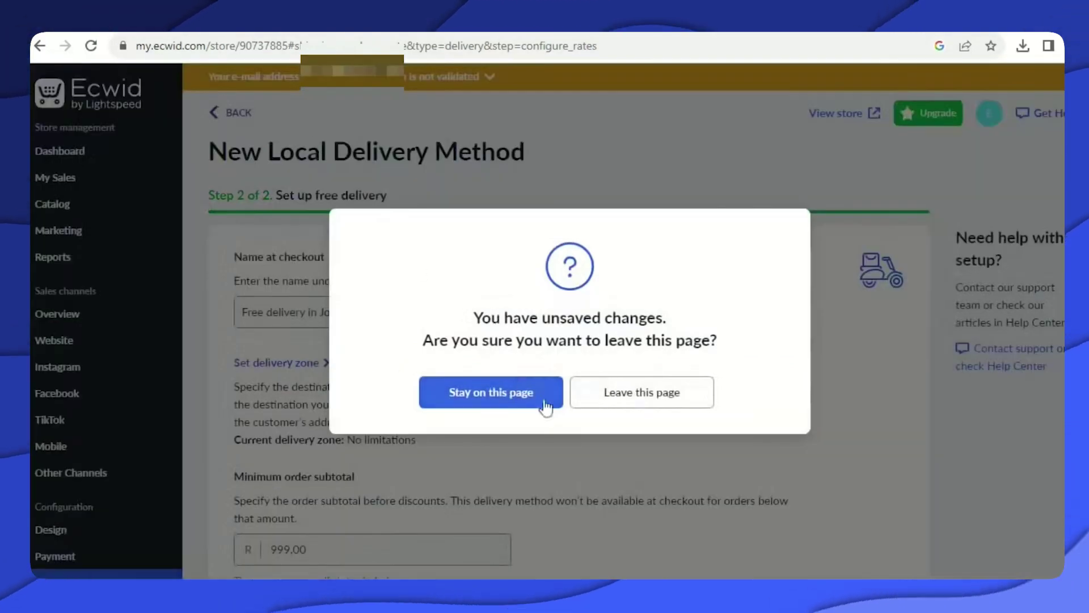
pyautogui.click(605, 398)
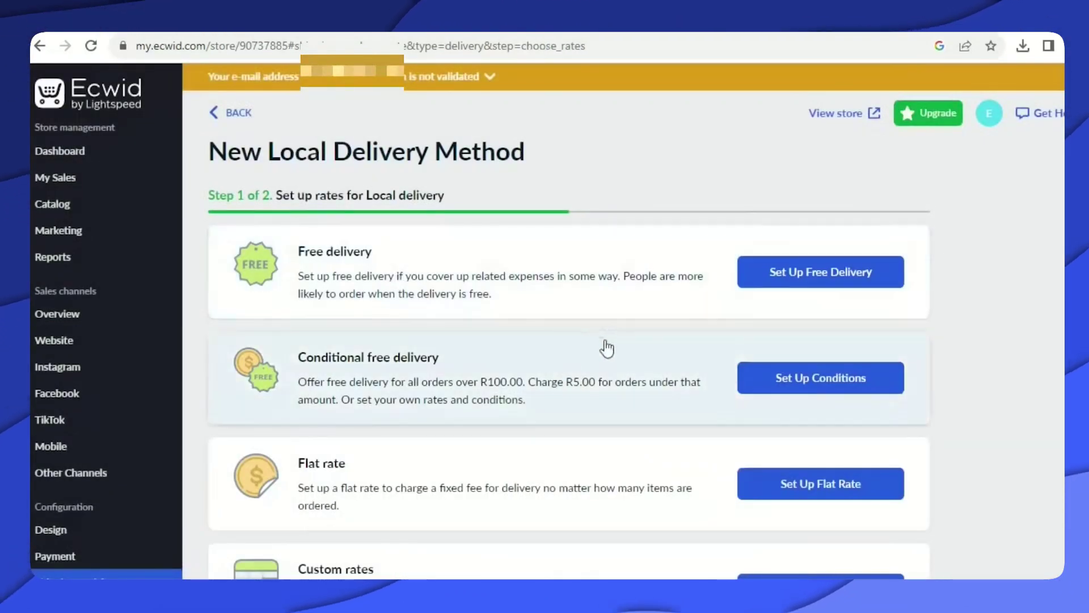
pyautogui.scroll(-2, 561, 366)
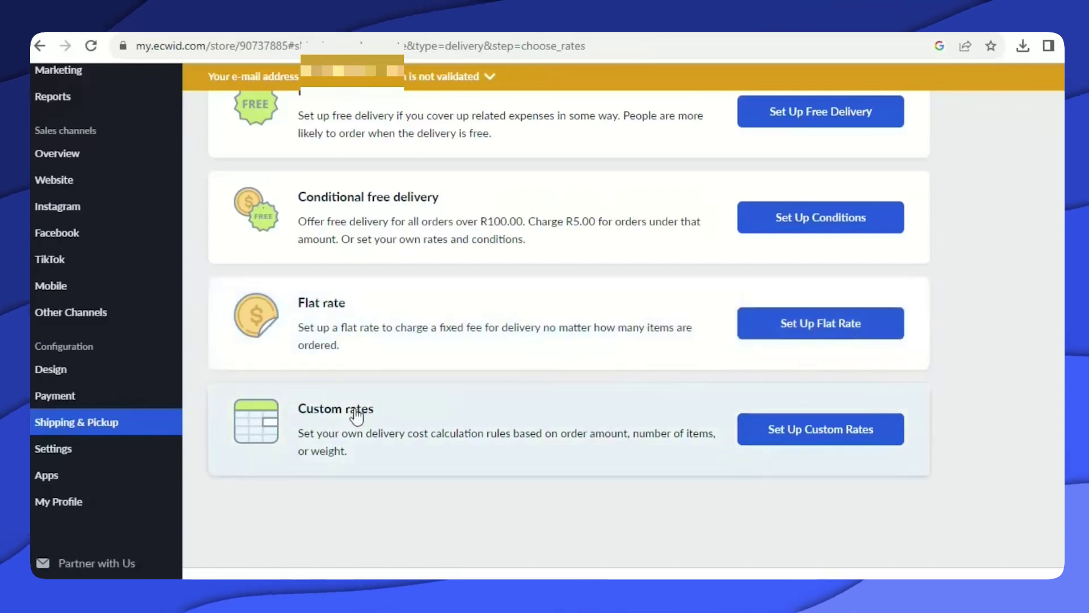
pyautogui.scroll(3, 384, 420)
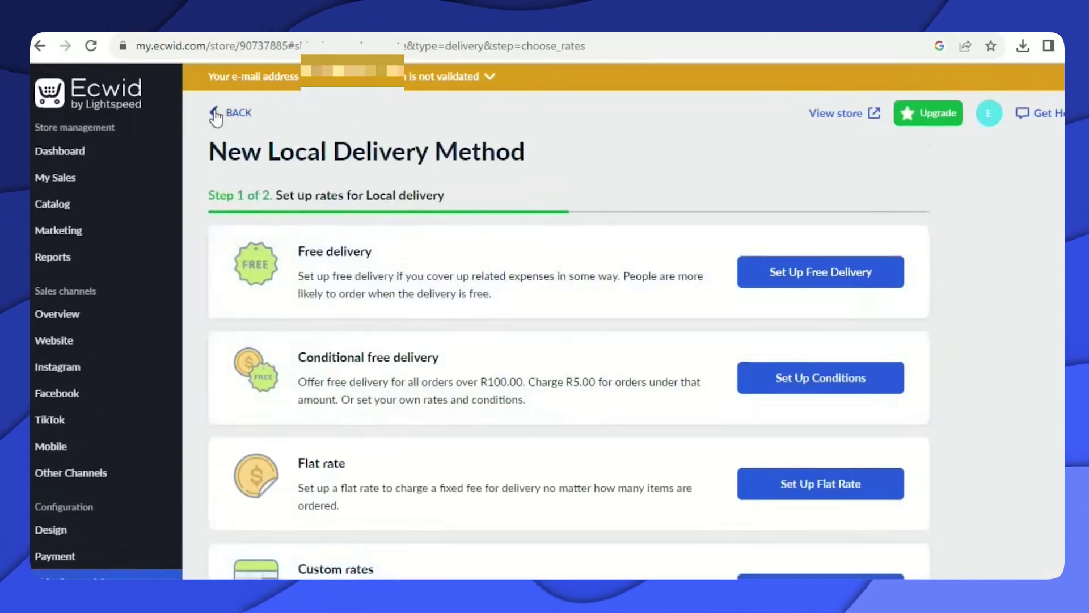
# Review the Self Pickup form with Johannesburg pickup instructions, then go back without saving.
pyautogui.click(216, 115)
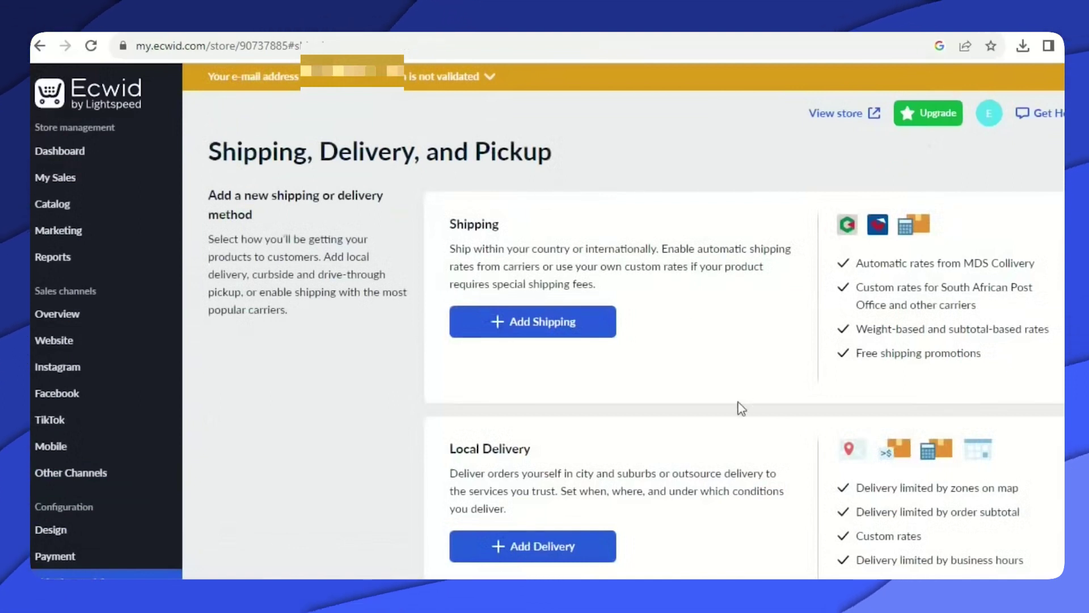
pyautogui.scroll(-5, 737, 406)
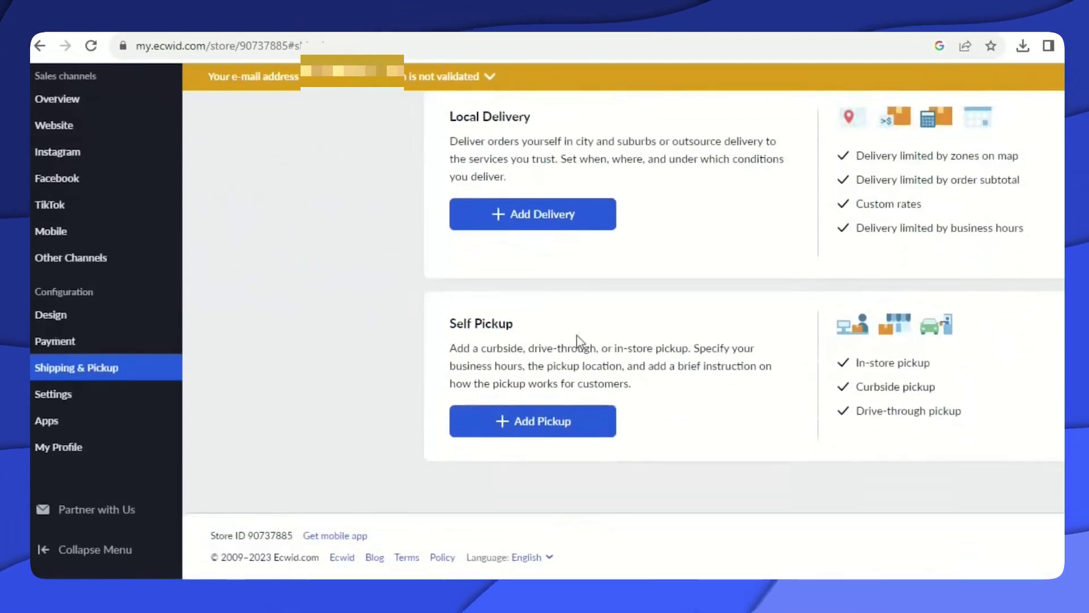
pyautogui.click(555, 431)
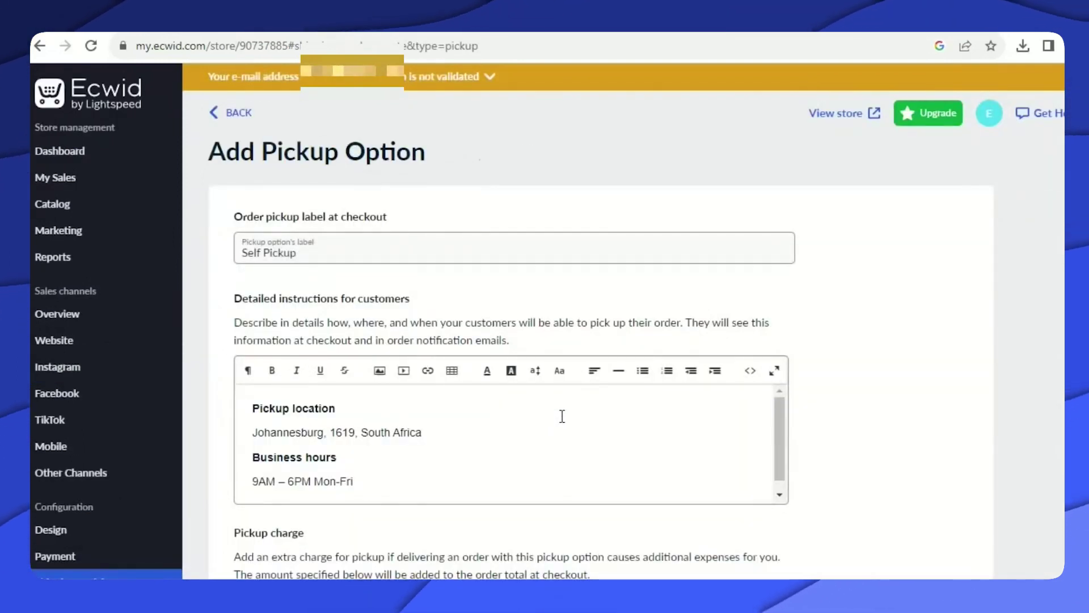
pyautogui.scroll(-1, 624, 409)
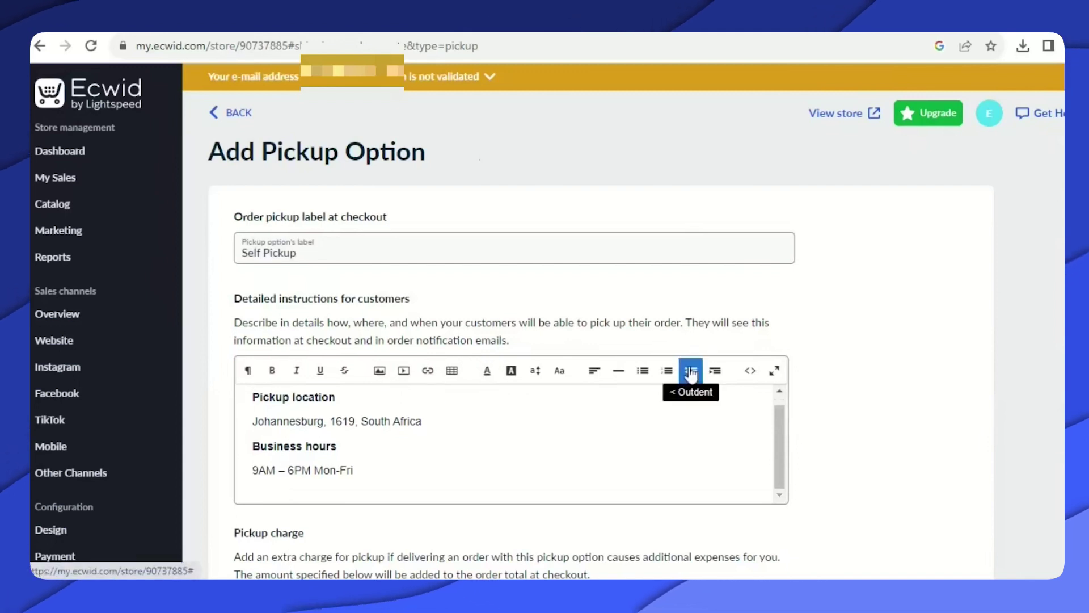
pyautogui.scroll(-7, 841, 333)
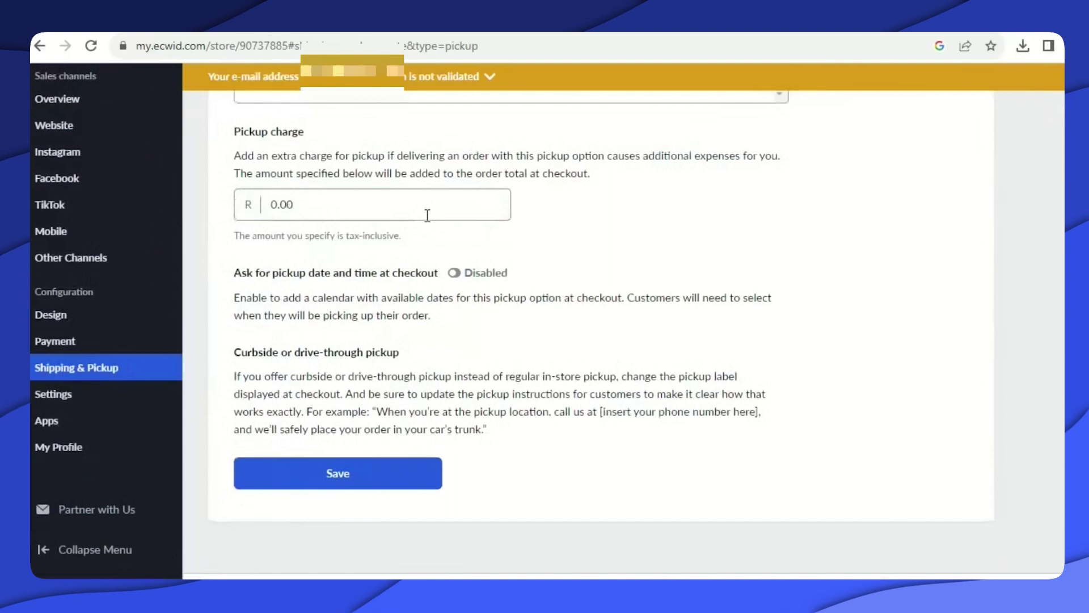
pyautogui.scroll(6, 427, 215)
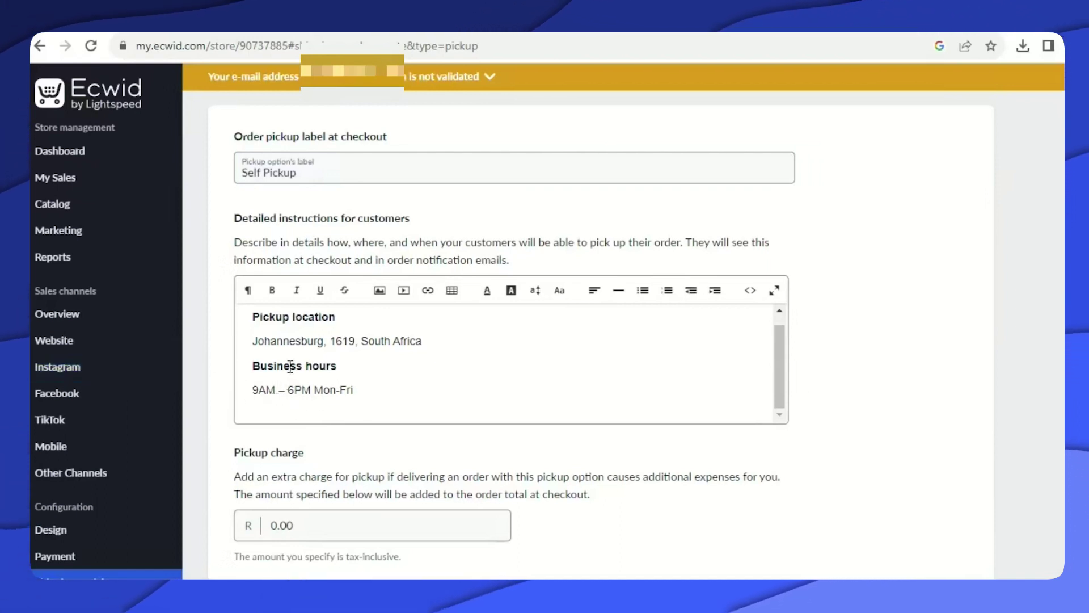
pyautogui.scroll(1, 333, 355)
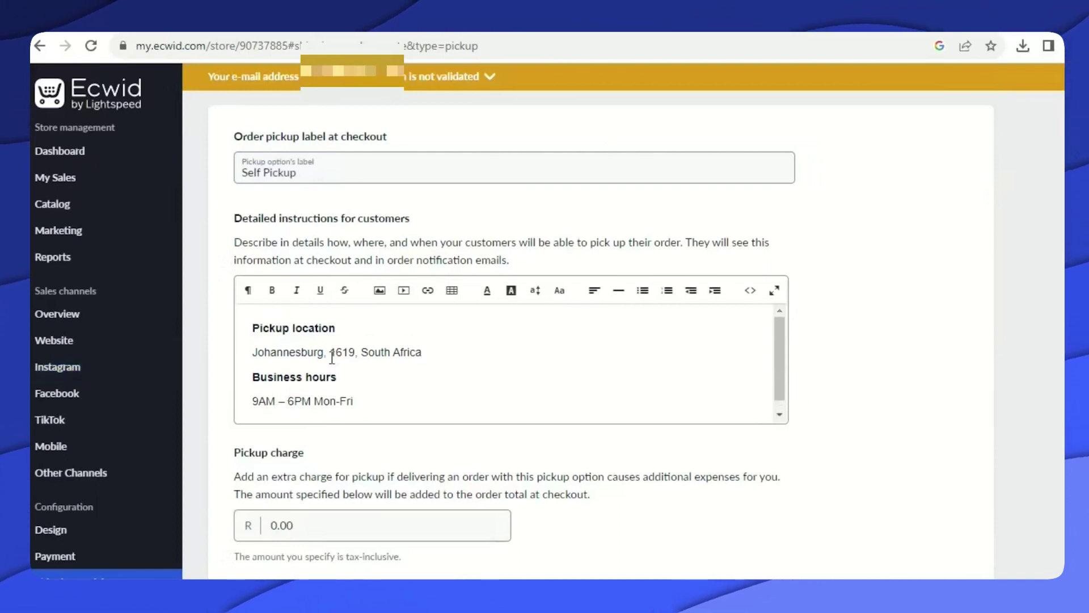
pyautogui.scroll(2, 360, 355)
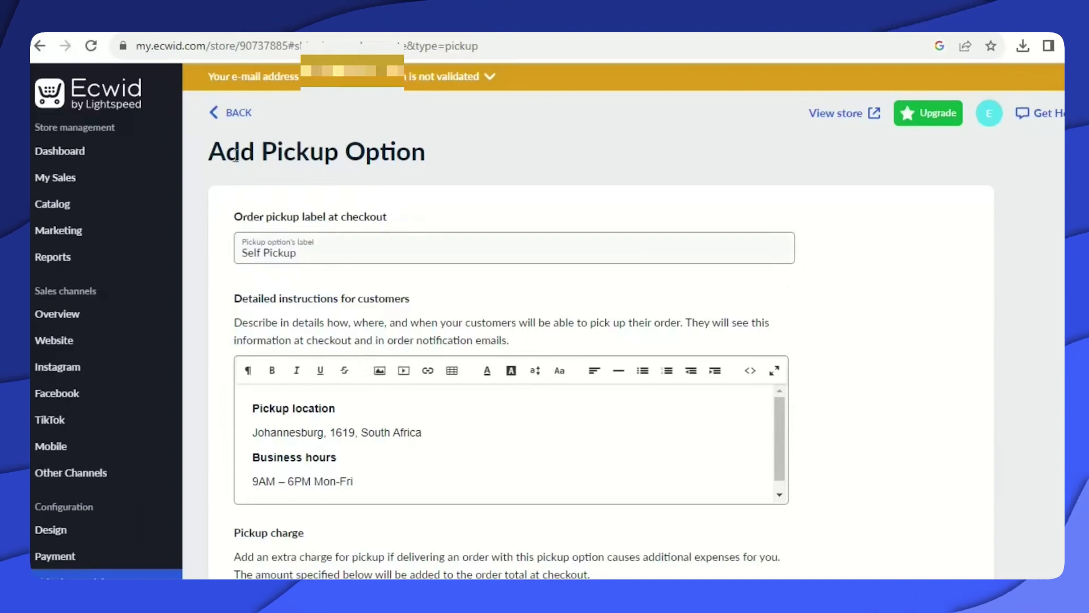
pyautogui.click(215, 118)
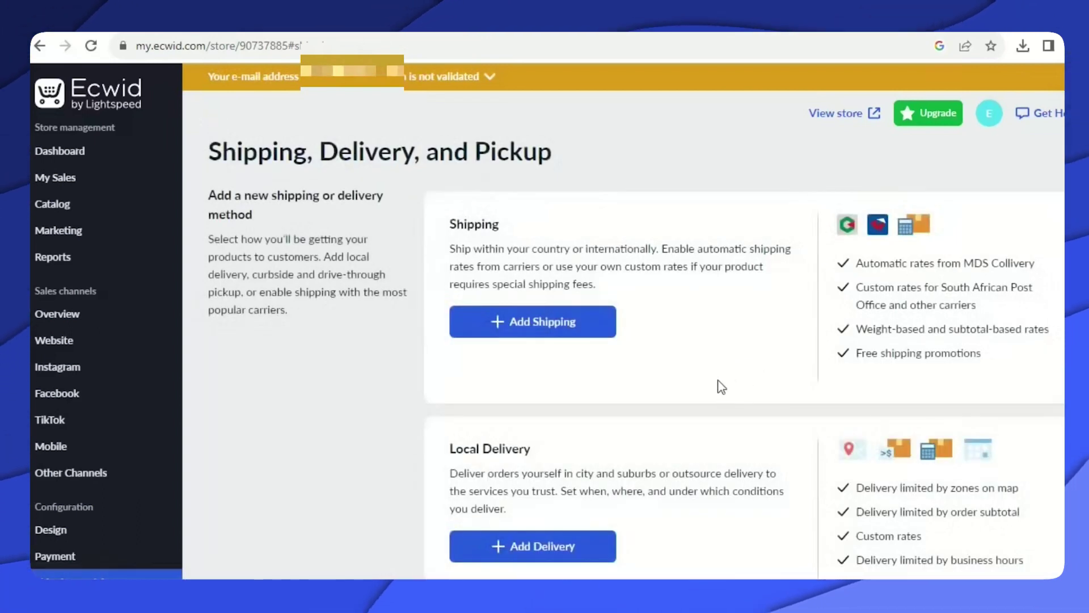
# Tick 'Choose how to deliver your goods' on the Dashboard, bringing the to-do list to 100%.
pyautogui.scroll(-6, 720, 386)
pyautogui.scroll(6, 698, 410)
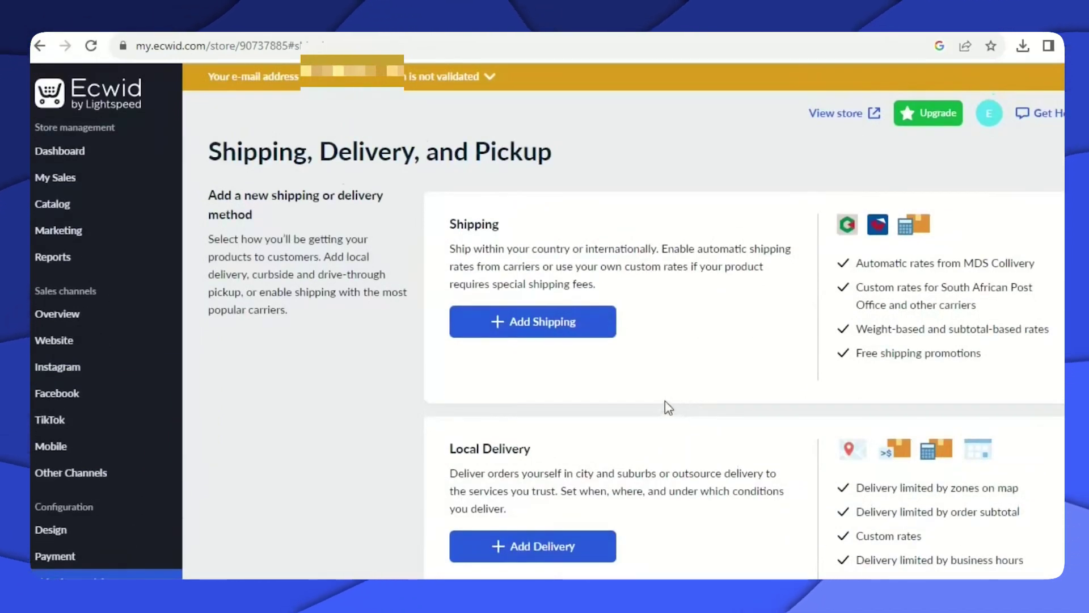
pyautogui.click(91, 151)
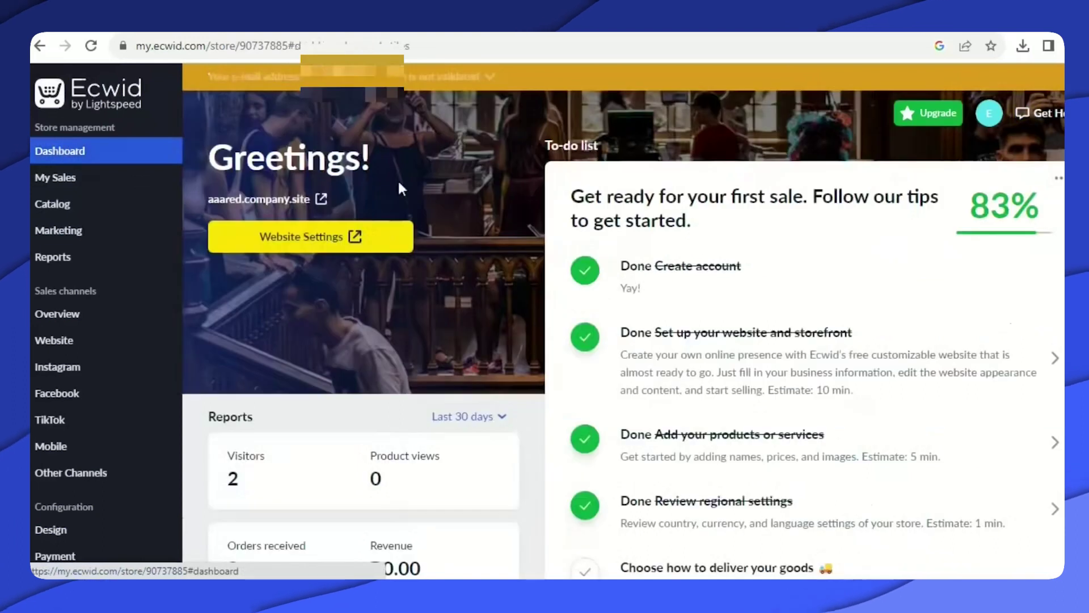
pyautogui.scroll(-4, 782, 448)
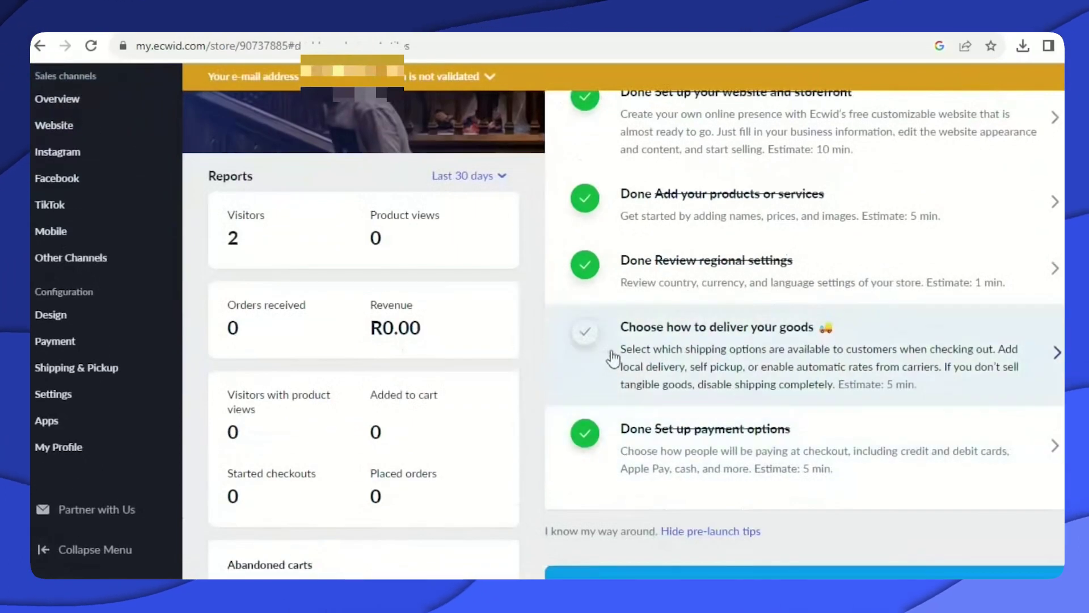
pyautogui.click(585, 335)
pyautogui.scroll(5, 851, 369)
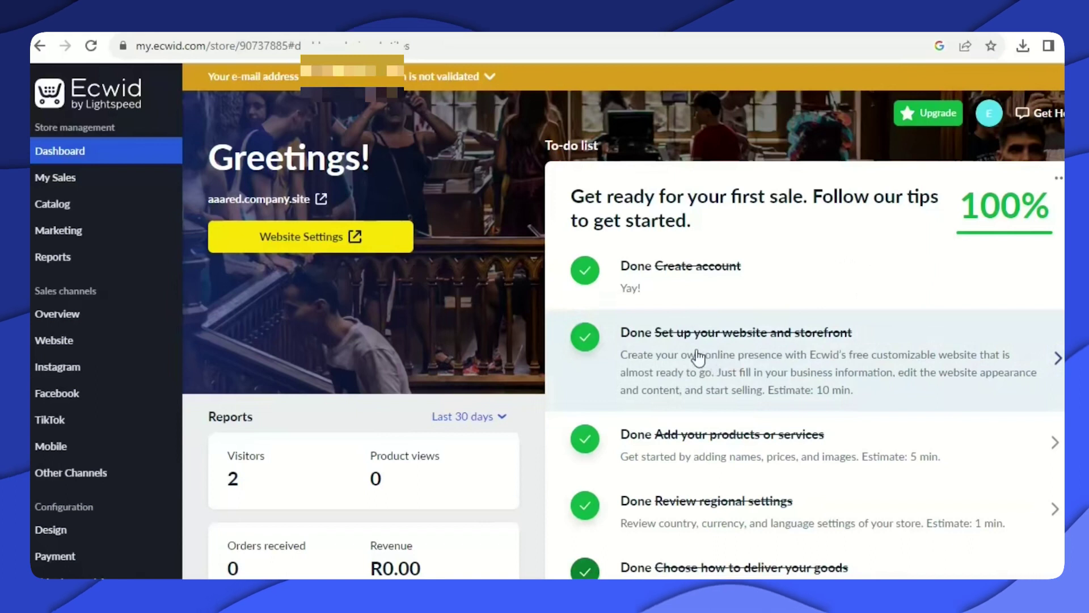
pyautogui.moveTo(89, 214)
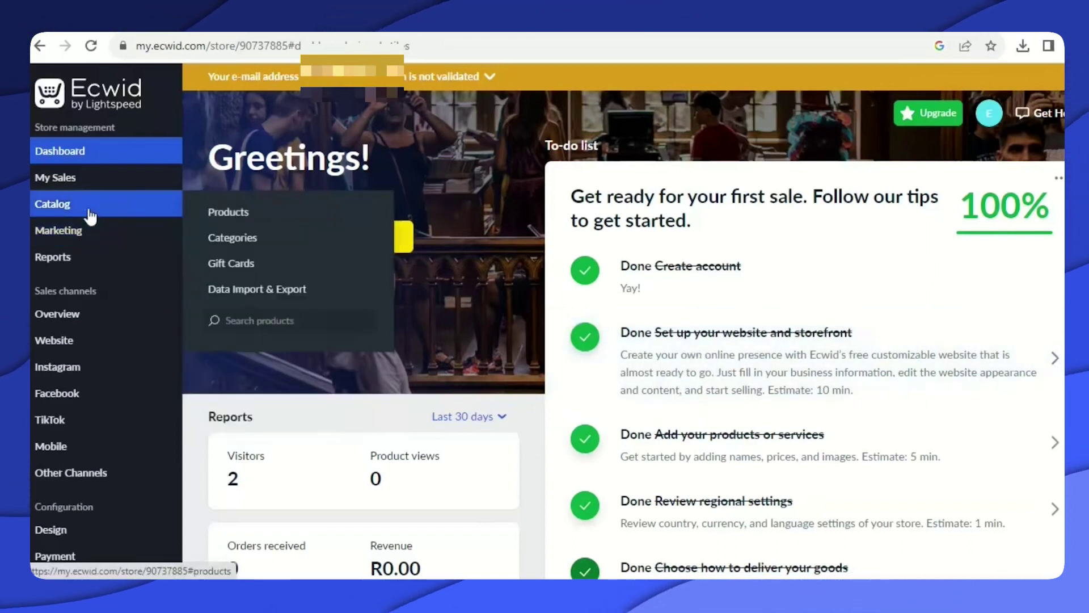
pyautogui.moveTo(146, 180)
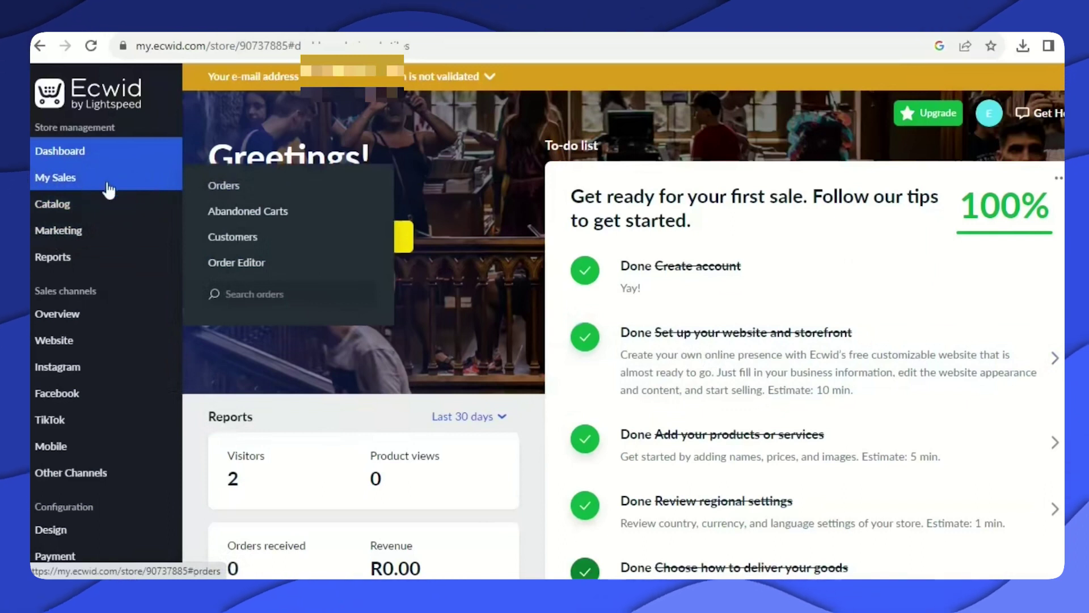
# Open Orders under My Sales and confirm the store has no orders yet.
pyautogui.click(217, 187)
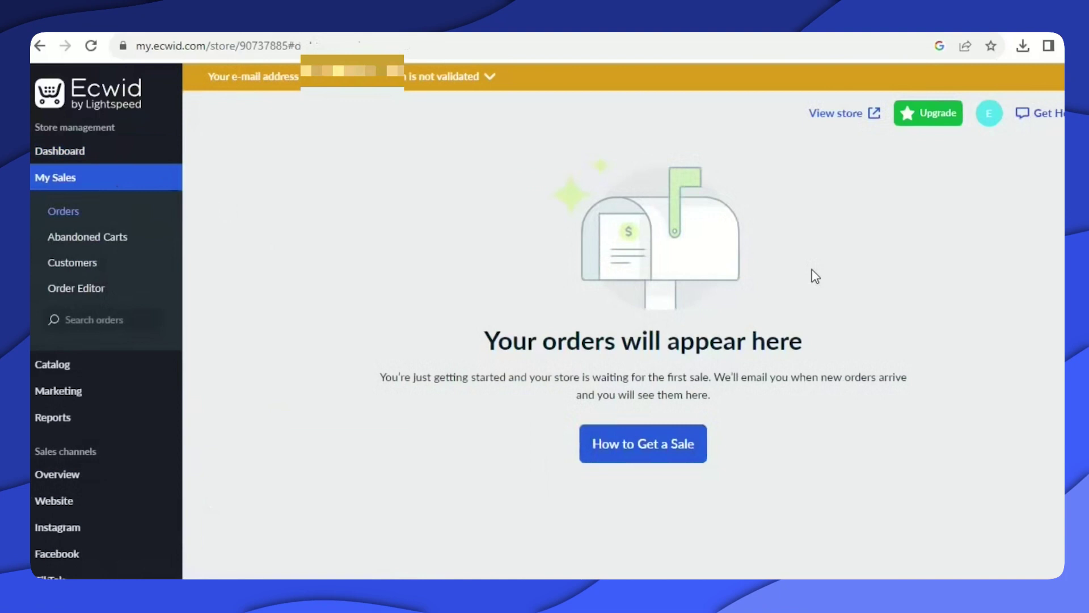
pyautogui.scroll(-5, 687, 344)
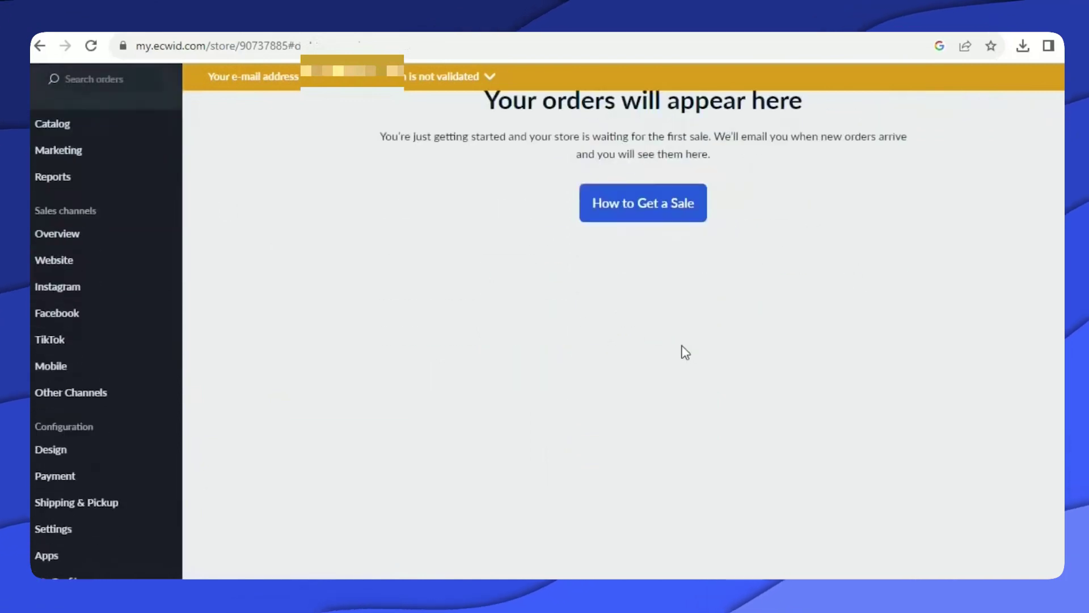
pyautogui.scroll(5, 681, 352)
pyautogui.moveTo(118, 392)
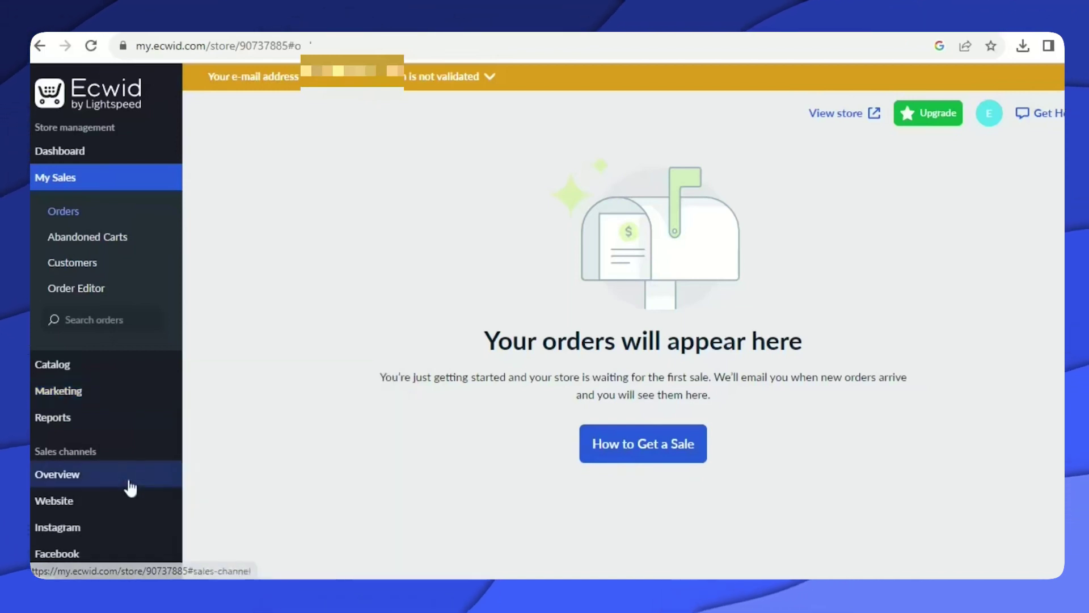
pyautogui.moveTo(41, 499)
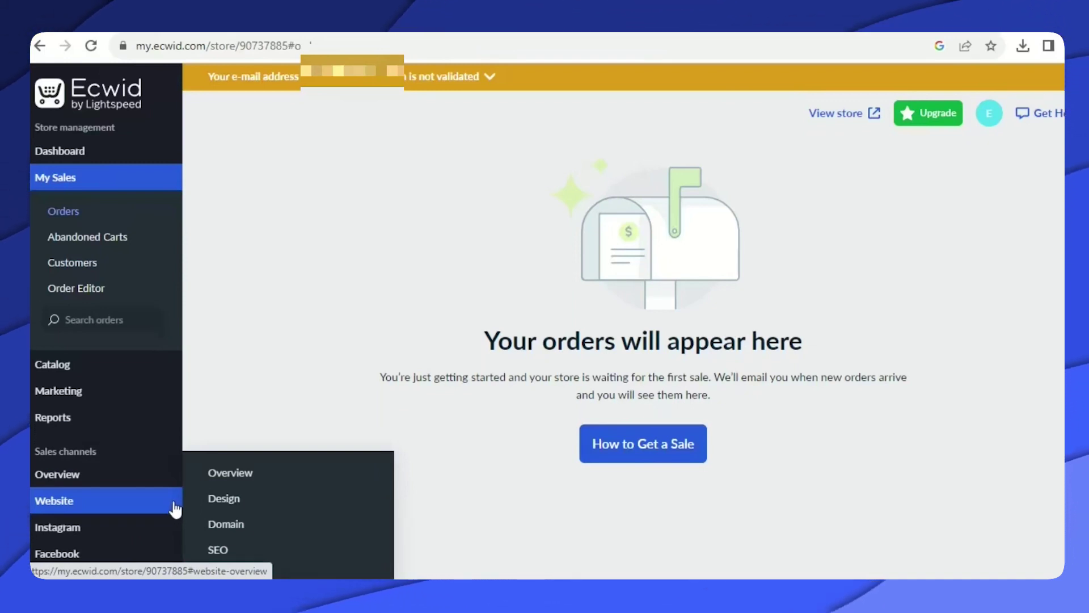
pyautogui.scroll(-6, 142, 500)
pyautogui.moveTo(101, 457)
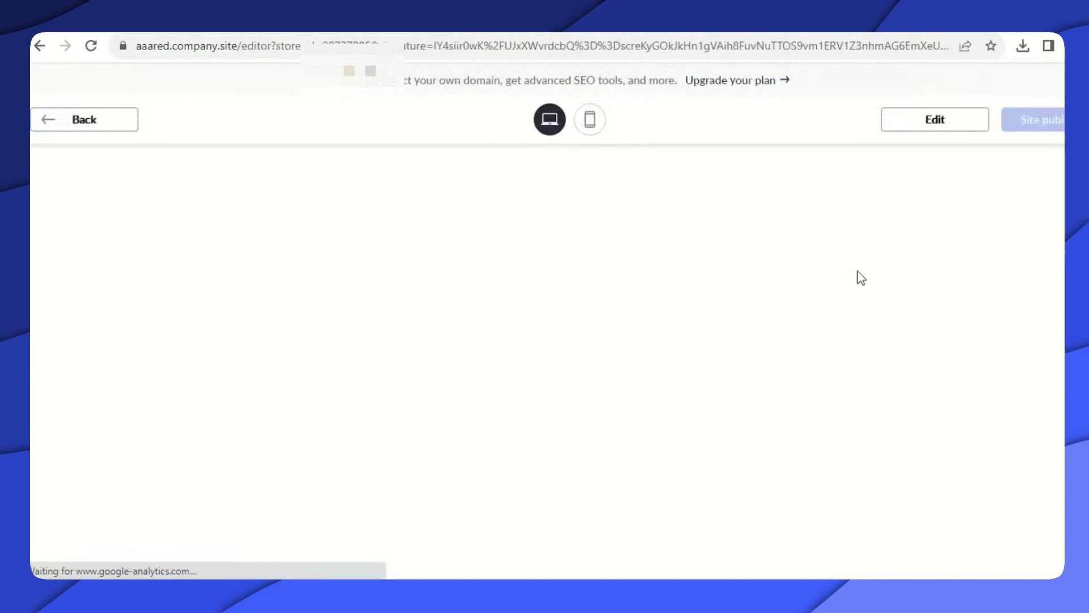
# Scroll the AAARed storefront preview down to delivery, returns, visit us and the Johannesburg map.
pyautogui.scroll(-10, 834, 253)
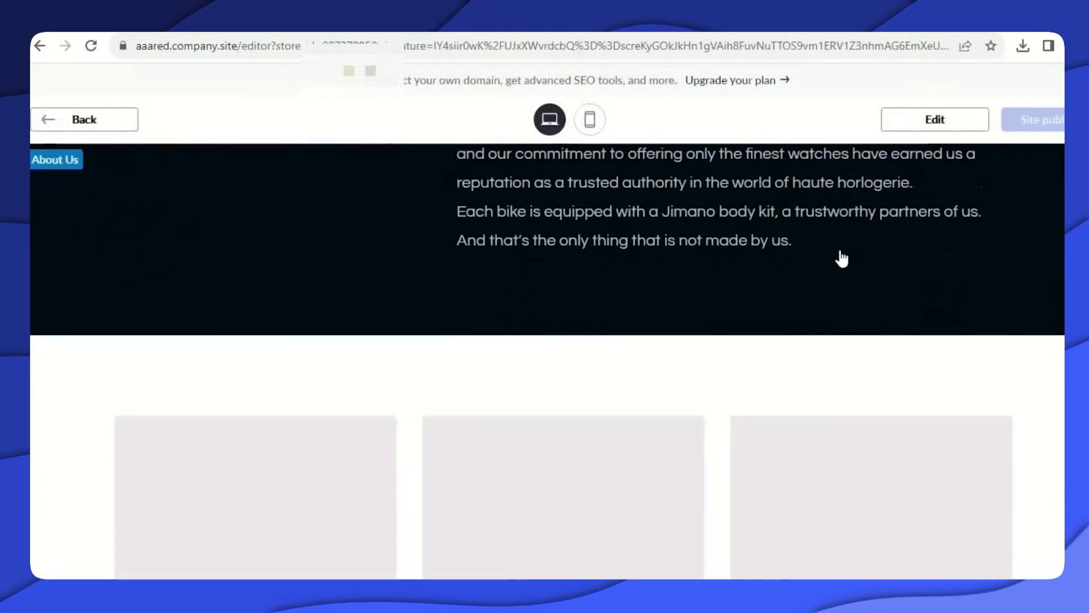
pyautogui.scroll(-8, 842, 258)
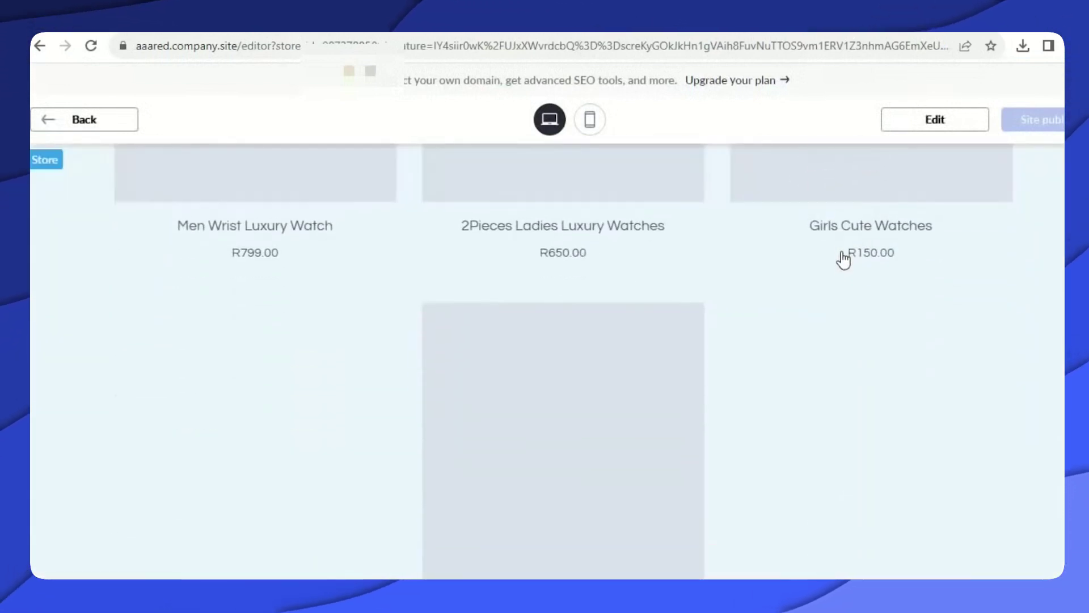
pyautogui.scroll(15, 851, 264)
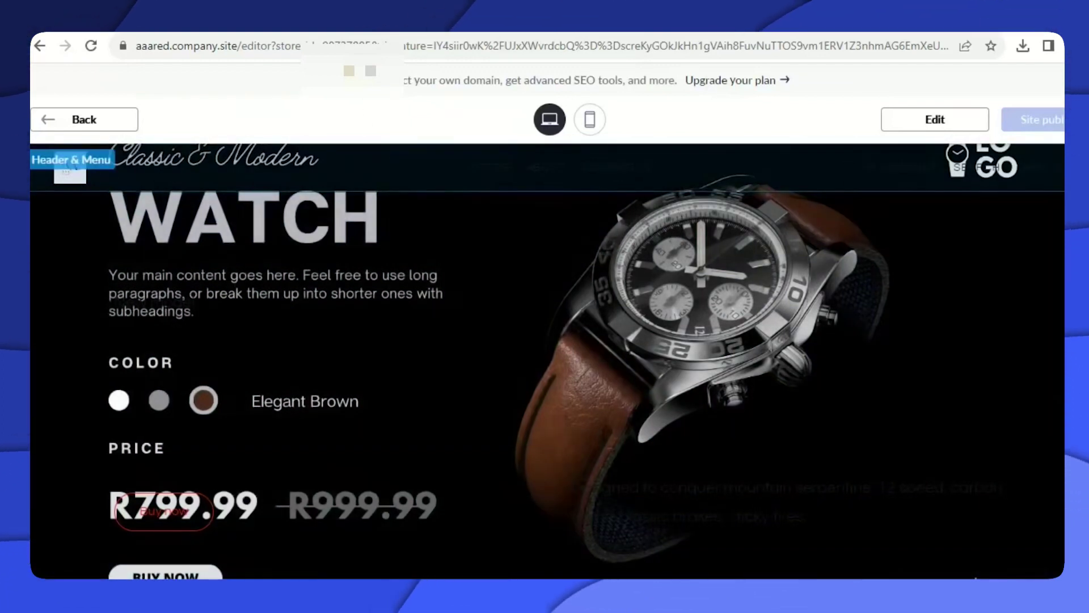
pyautogui.scroll(-3, 548, 361)
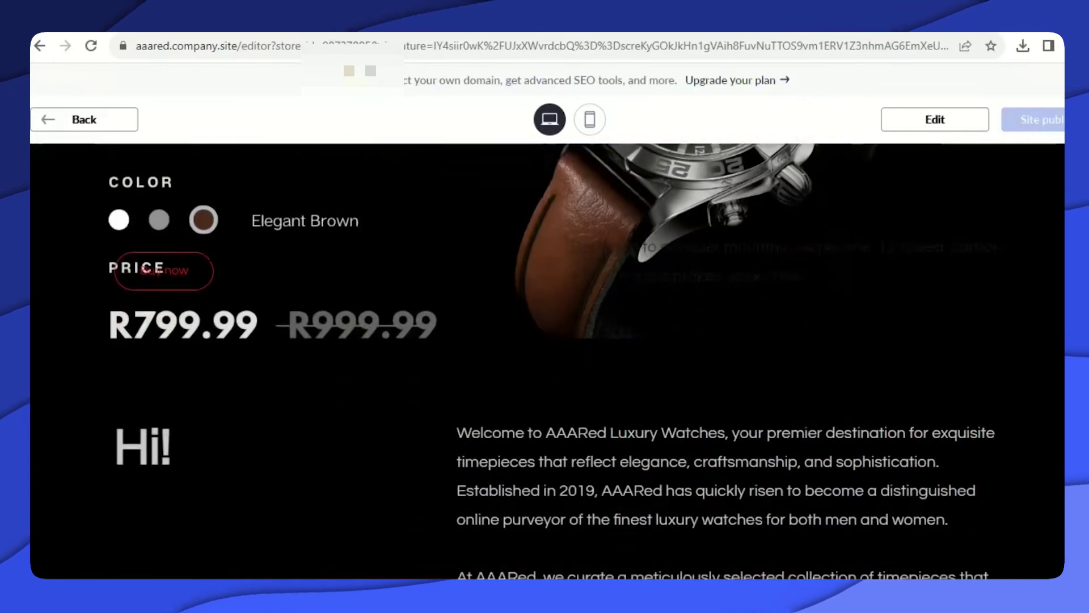
pyautogui.scroll(-8, 548, 361)
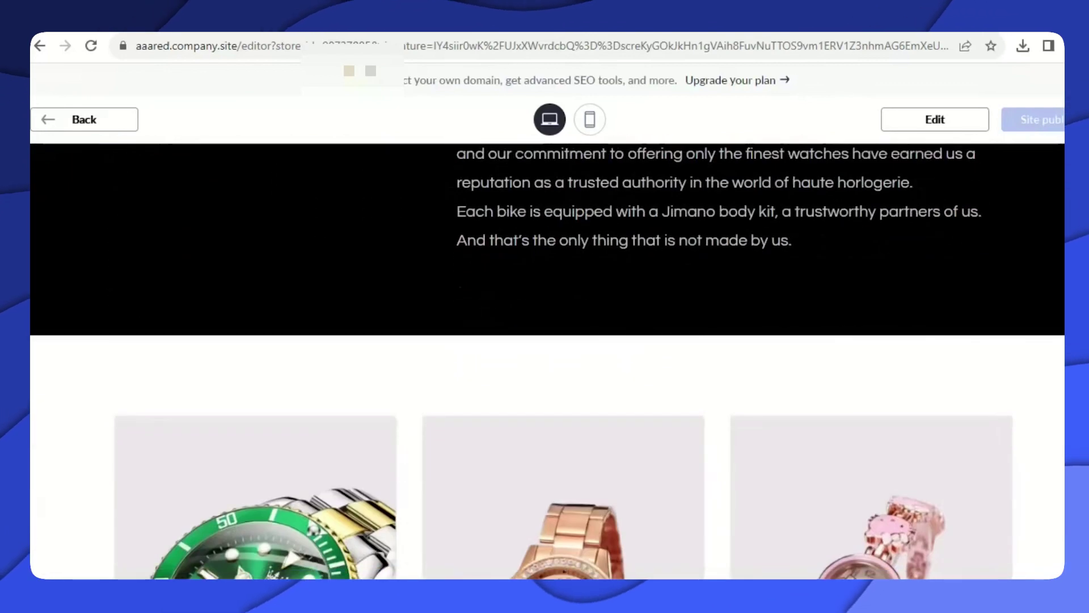
pyautogui.scroll(-9, 547, 361)
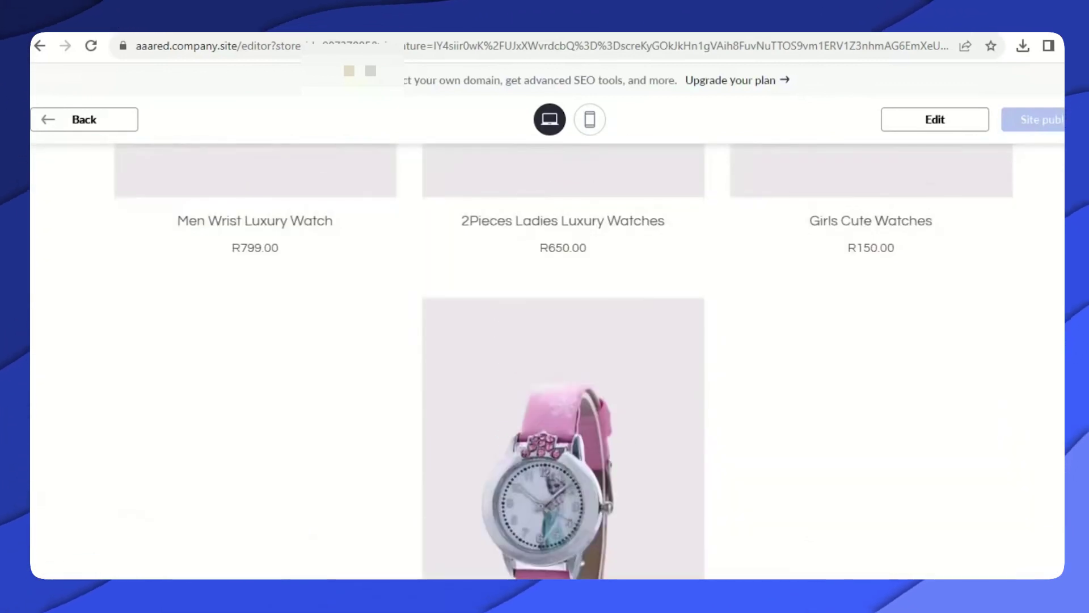
pyautogui.scroll(-3, 547, 361)
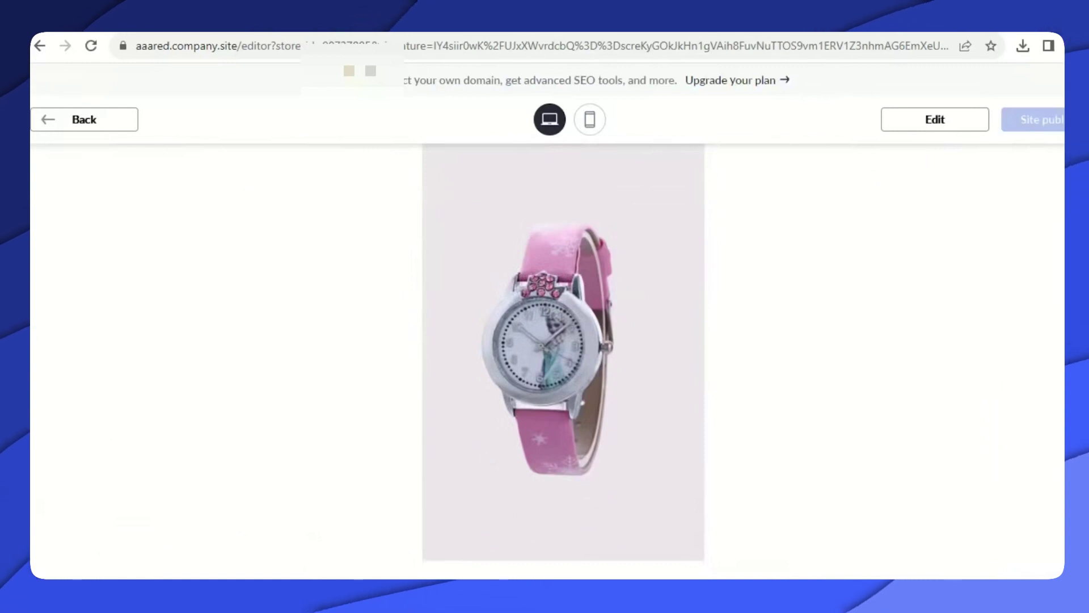
pyautogui.scroll(-2, 826, 309)
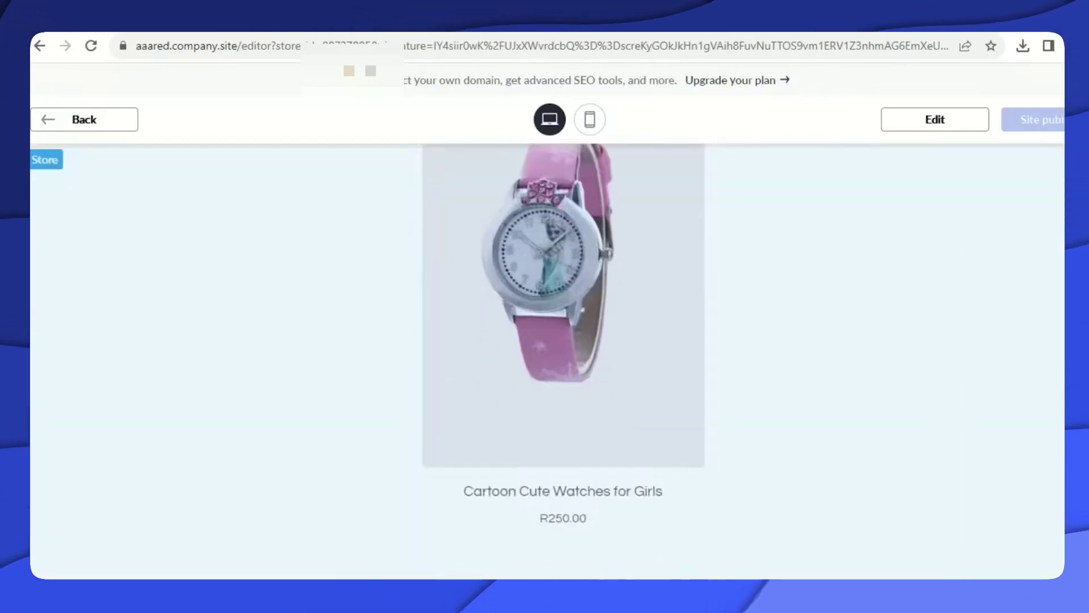
pyautogui.scroll(-1, 667, 457)
pyautogui.scroll(-4, 547, 360)
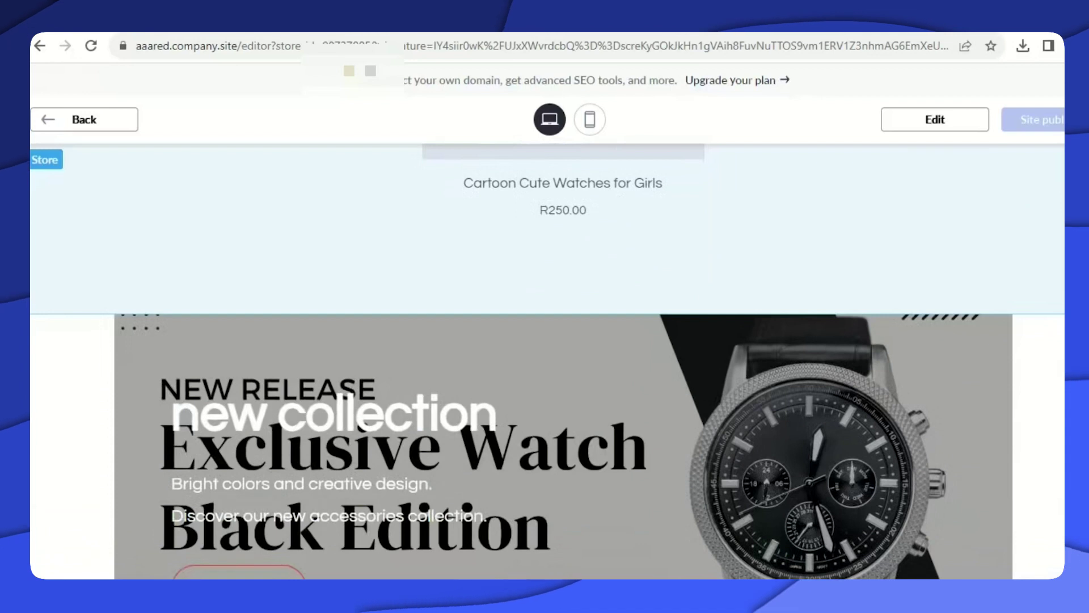
pyautogui.scroll(-1, 550, 357)
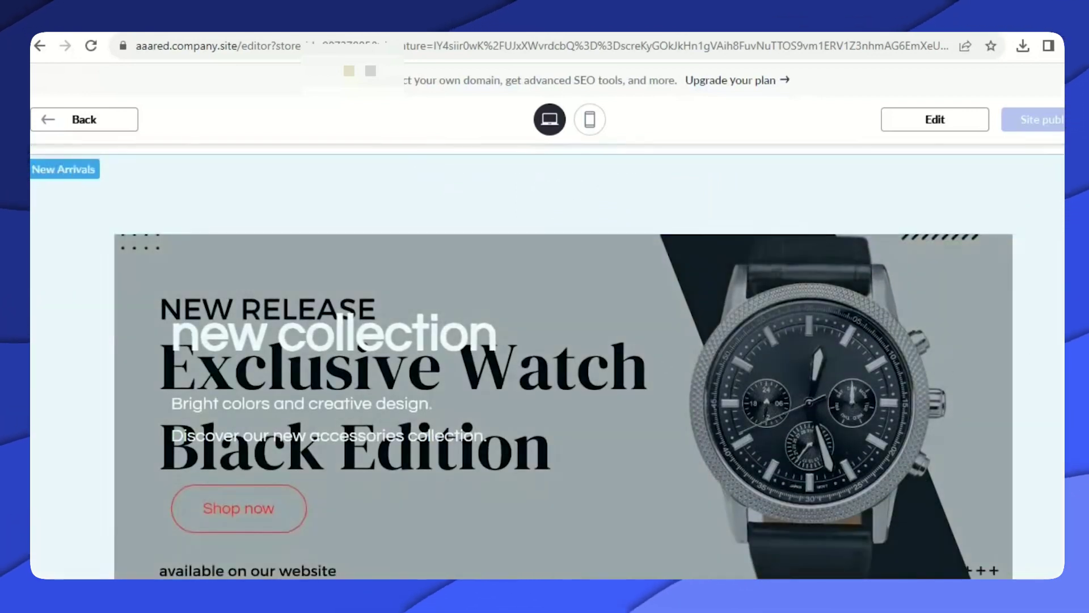
pyautogui.scroll(-7, 547, 361)
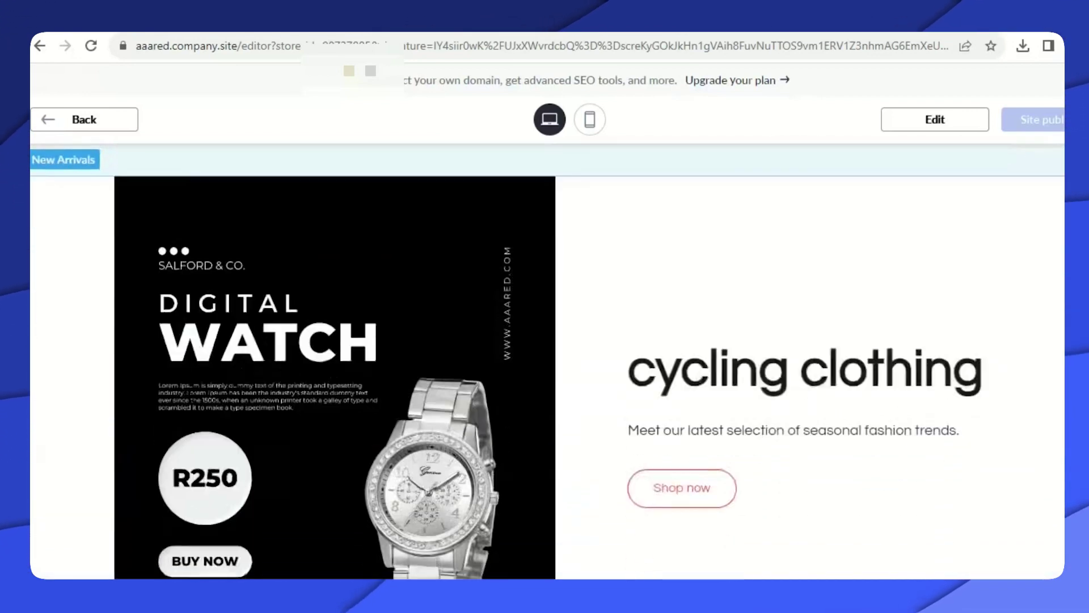
pyautogui.scroll(-2, 547, 361)
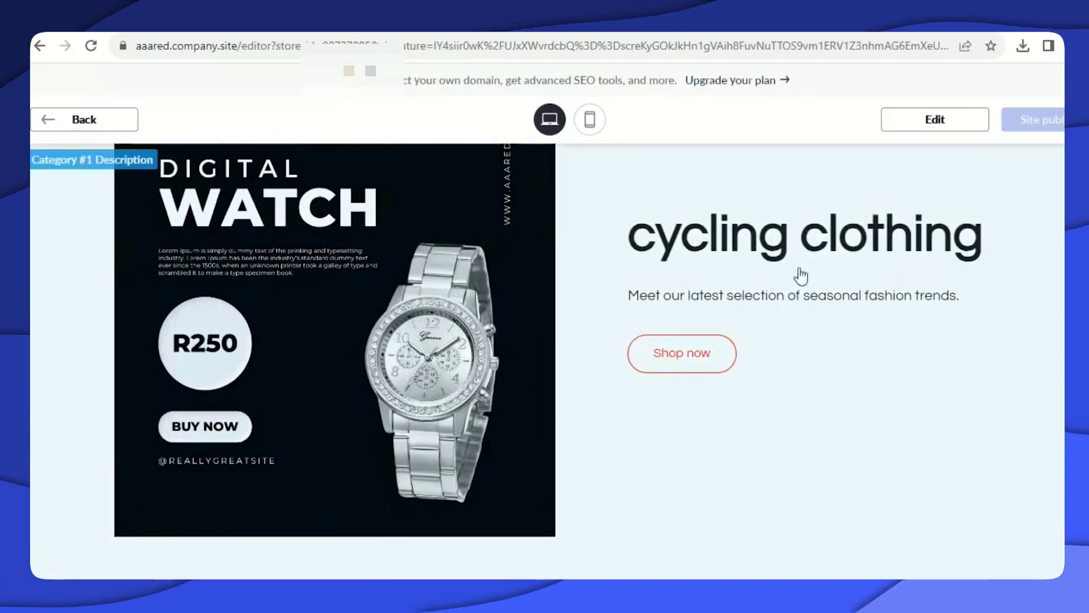
pyautogui.scroll(-2, 715, 236)
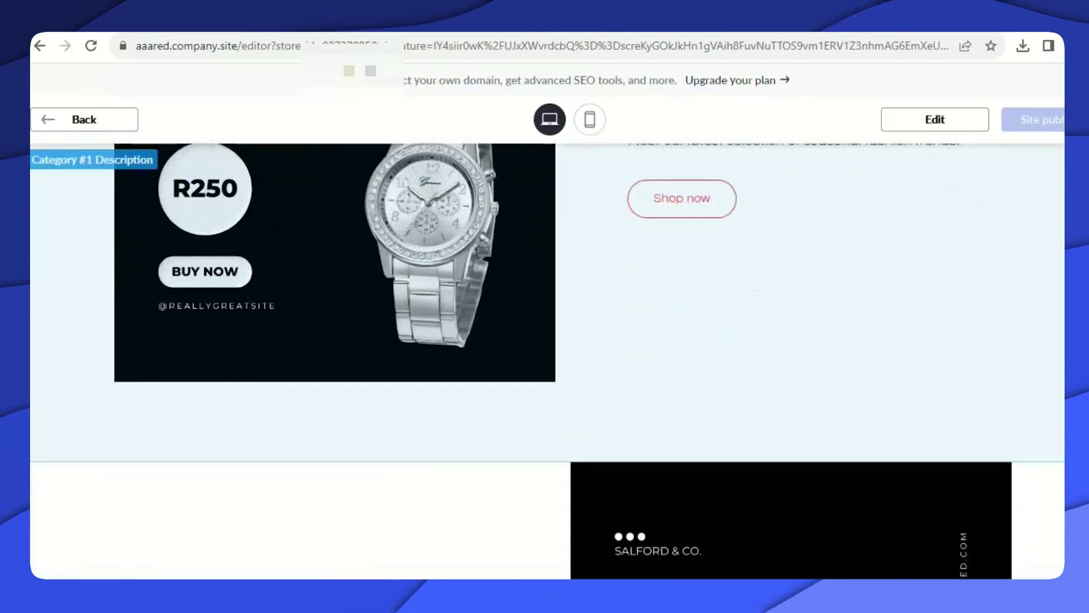
pyautogui.scroll(-9, 548, 361)
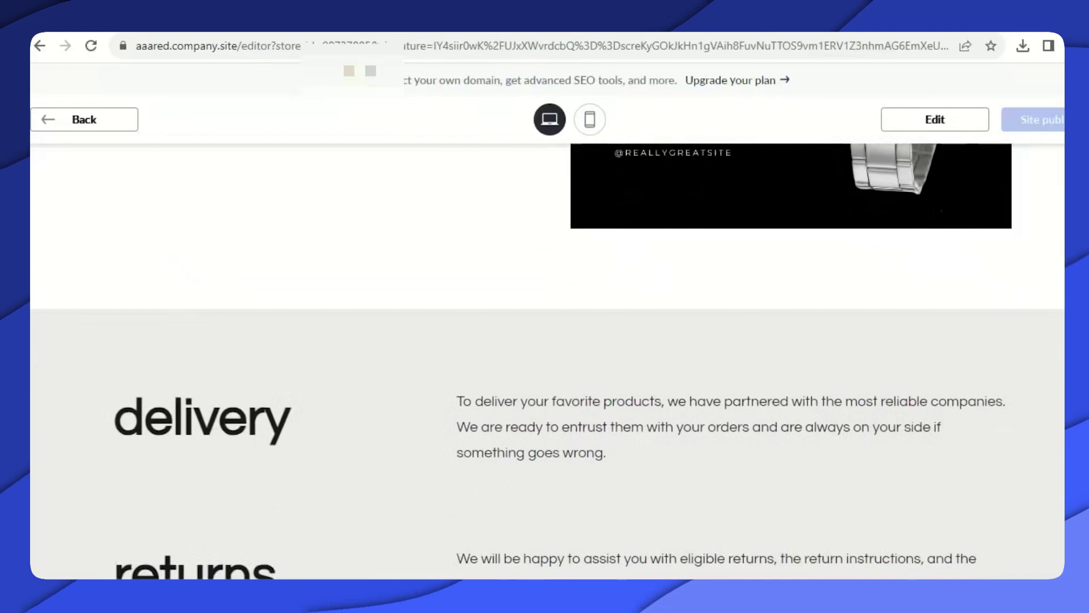
pyautogui.scroll(-10, 547, 360)
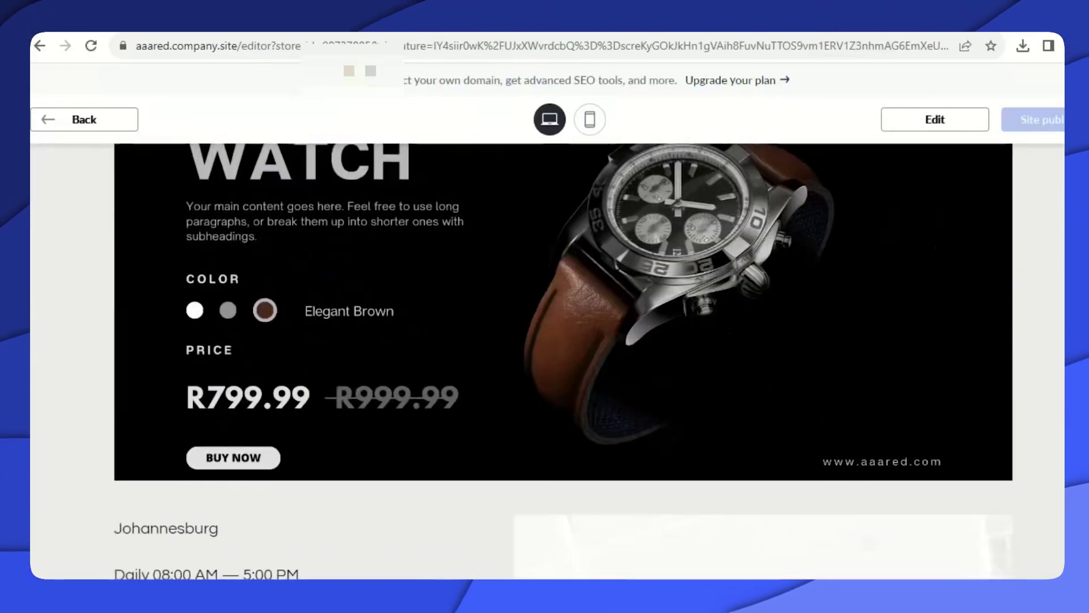
pyautogui.scroll(-3, 253, 379)
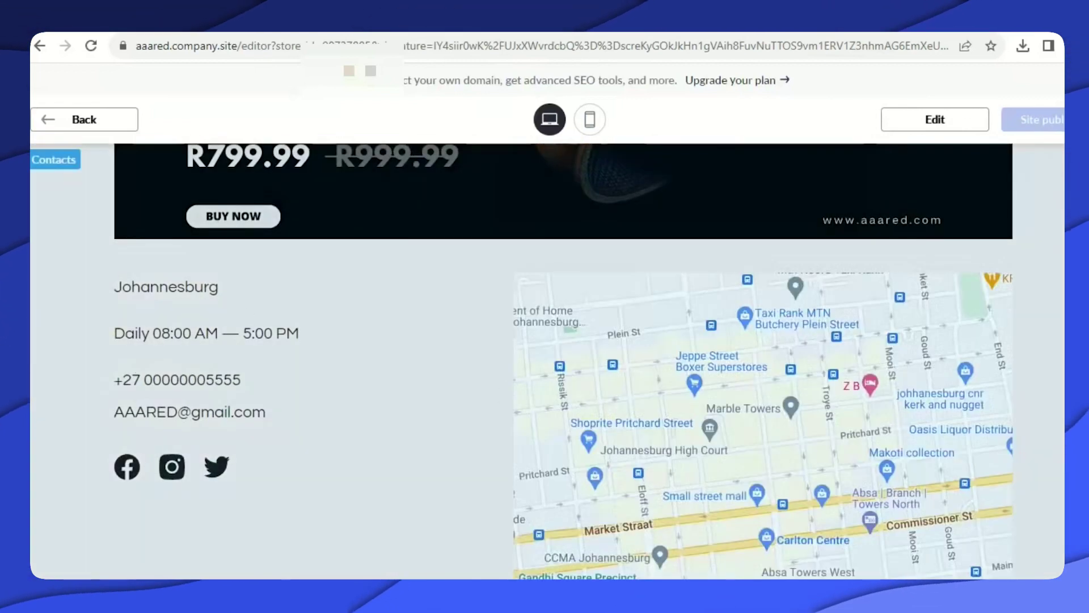
pyautogui.scroll(-4, 547, 361)
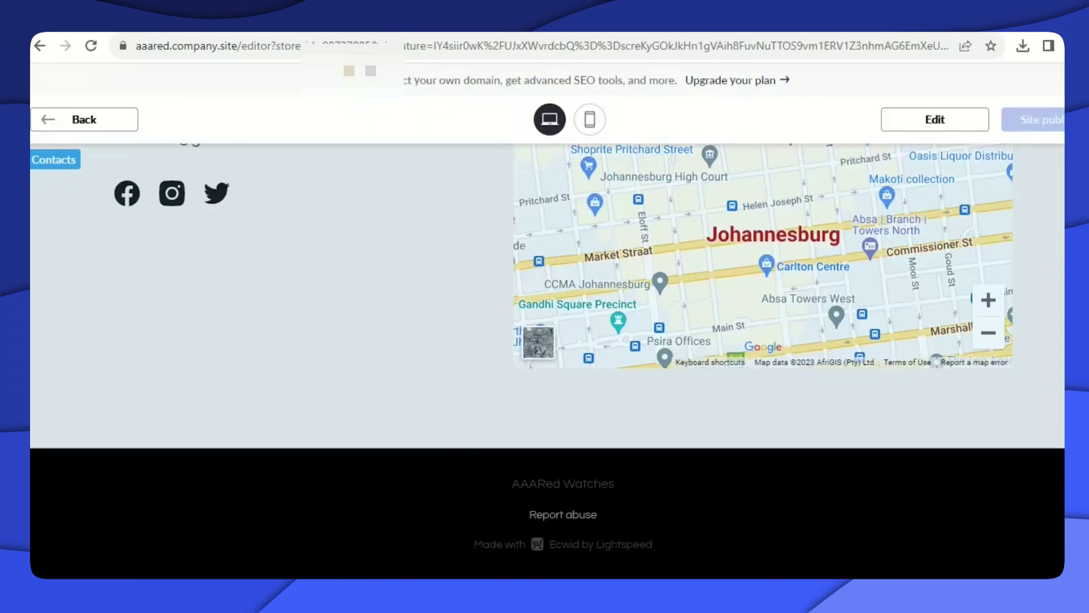
pyautogui.scroll(6, 548, 361)
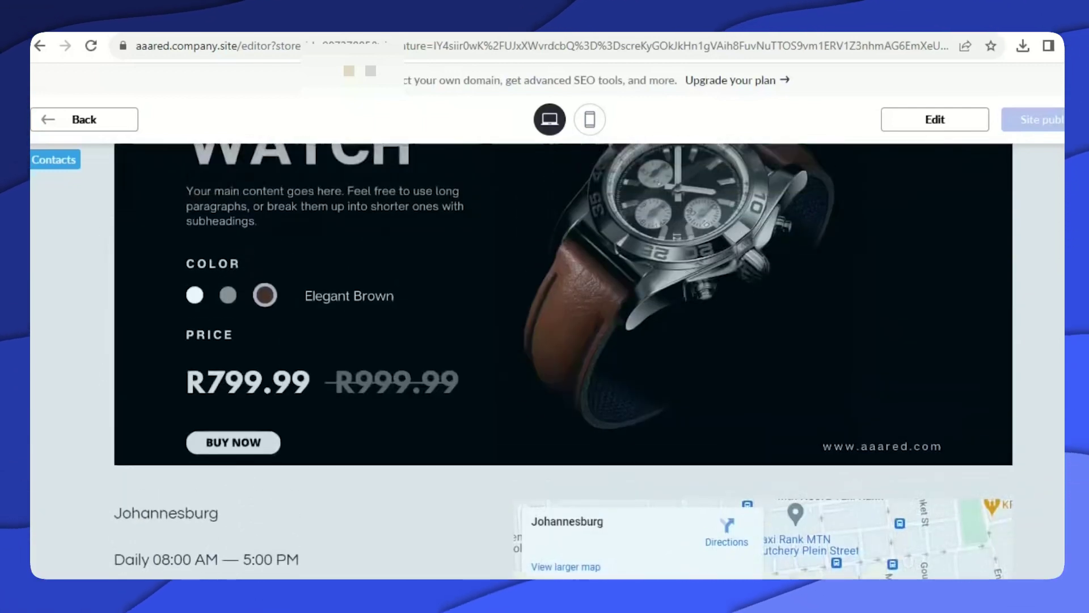
pyautogui.scroll(4, 548, 361)
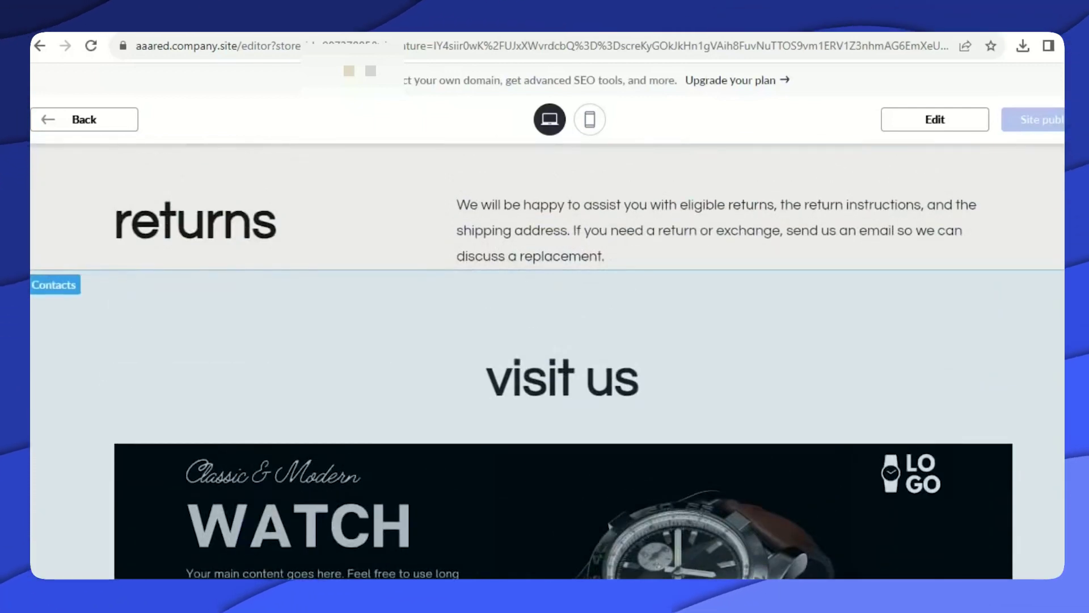